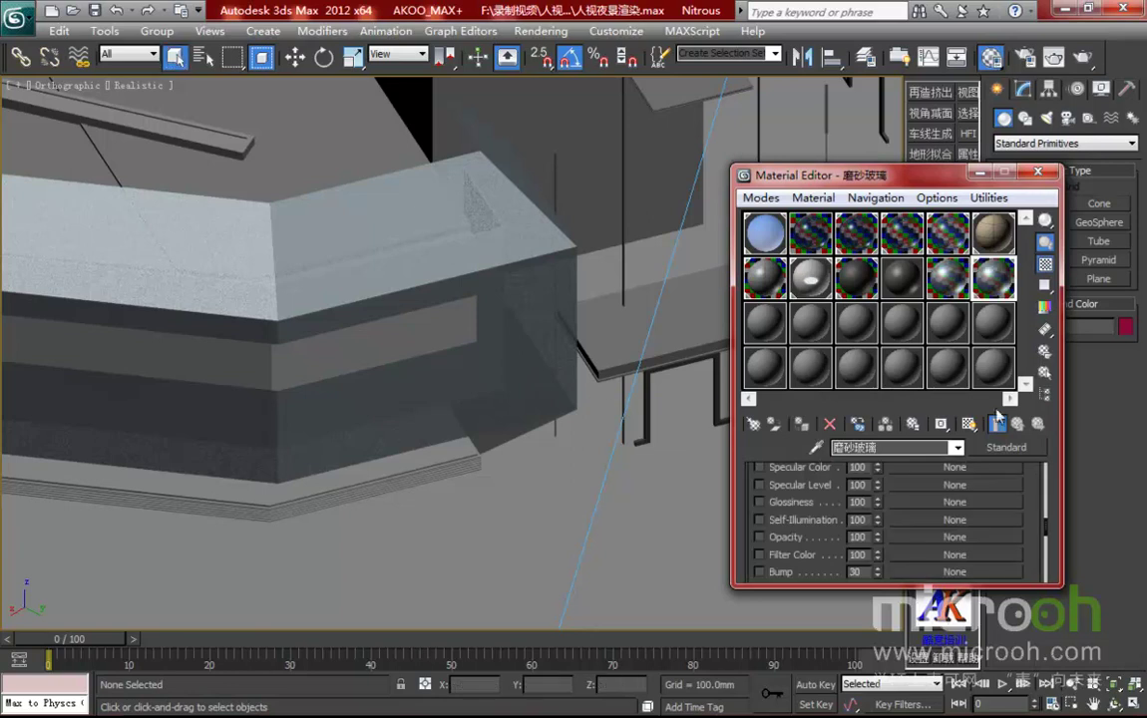
Select all objects that use the frosted glass material 磨砂玻璃 and hide them
left_click(1044, 372)
key("h")
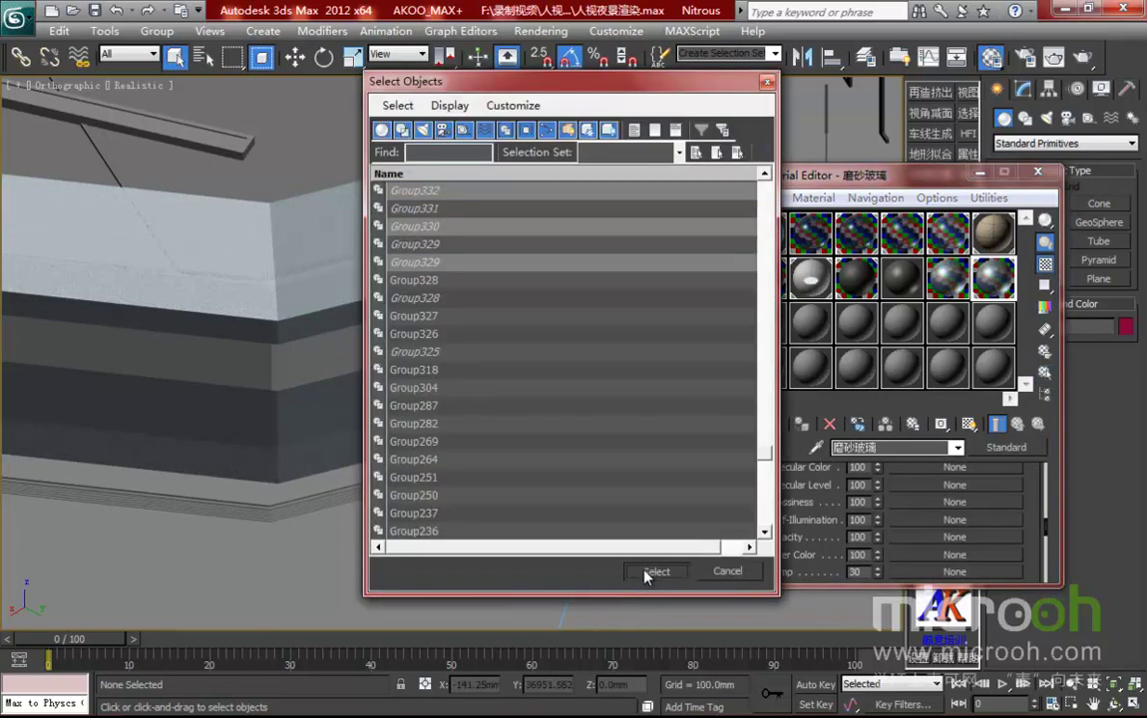
left_click(645, 576)
right_click(421, 373)
left_click(478, 322)
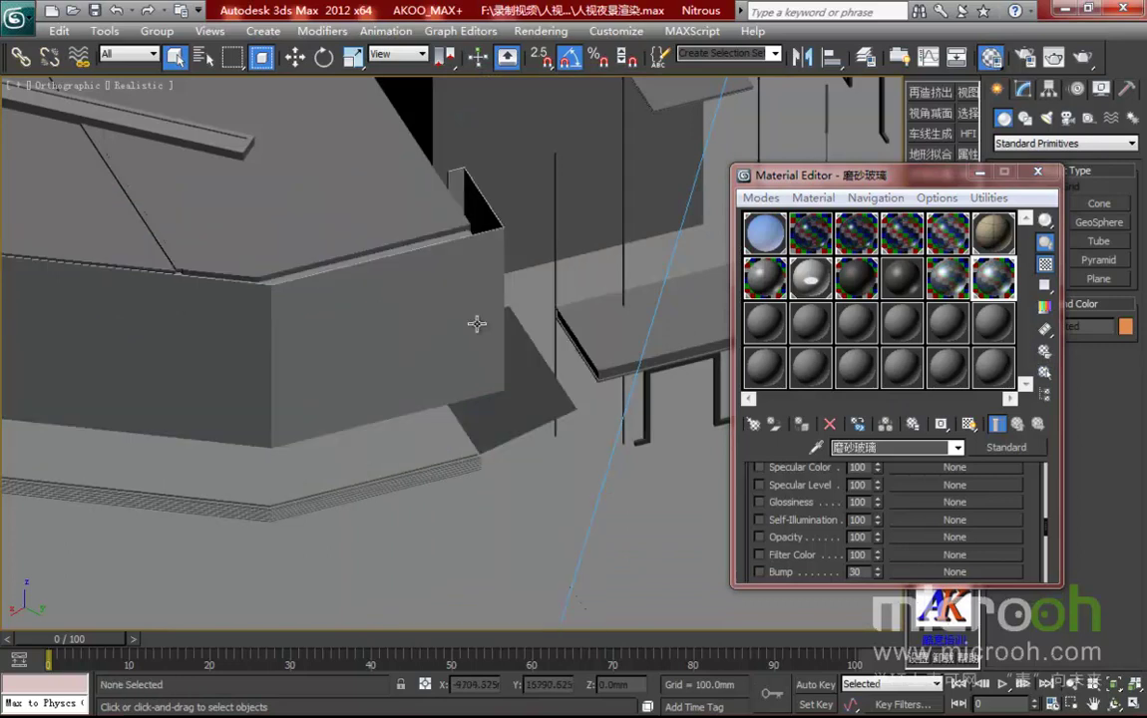
Sample the Metal_Ro material from the slab and thin post structure beside the building into the first empty material slot
left_click_drag(888, 586, 888, 710)
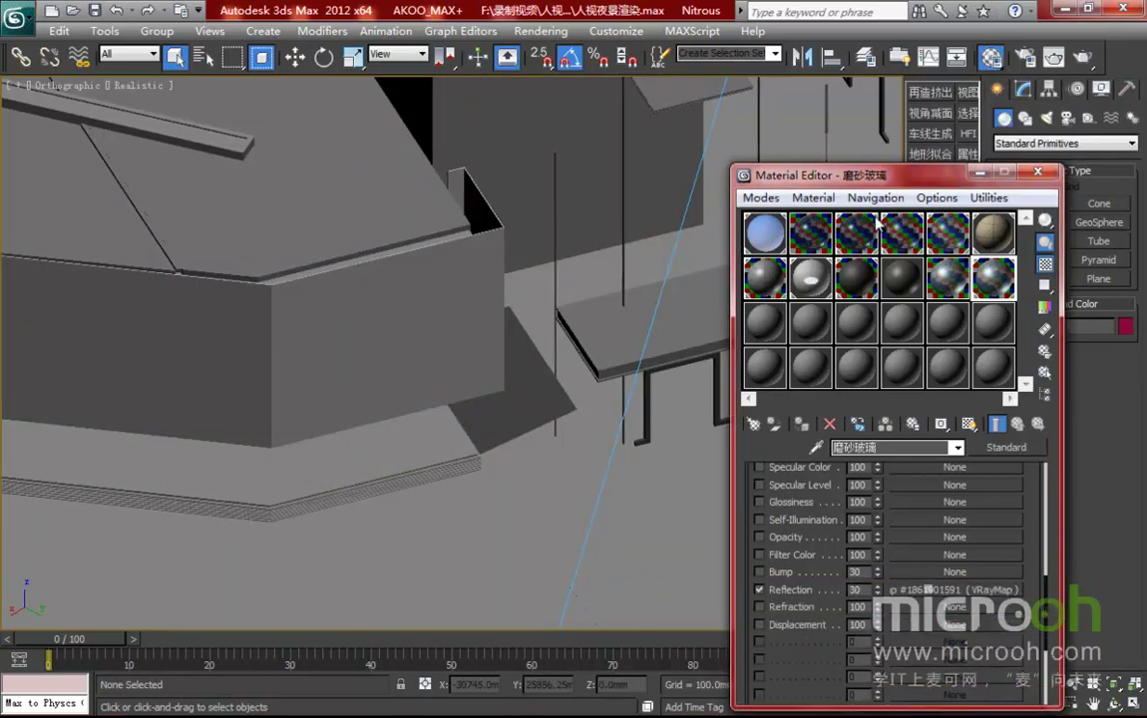
left_click_drag(788, 178, 907, 96)
scroll(539, 375, "down", 10)
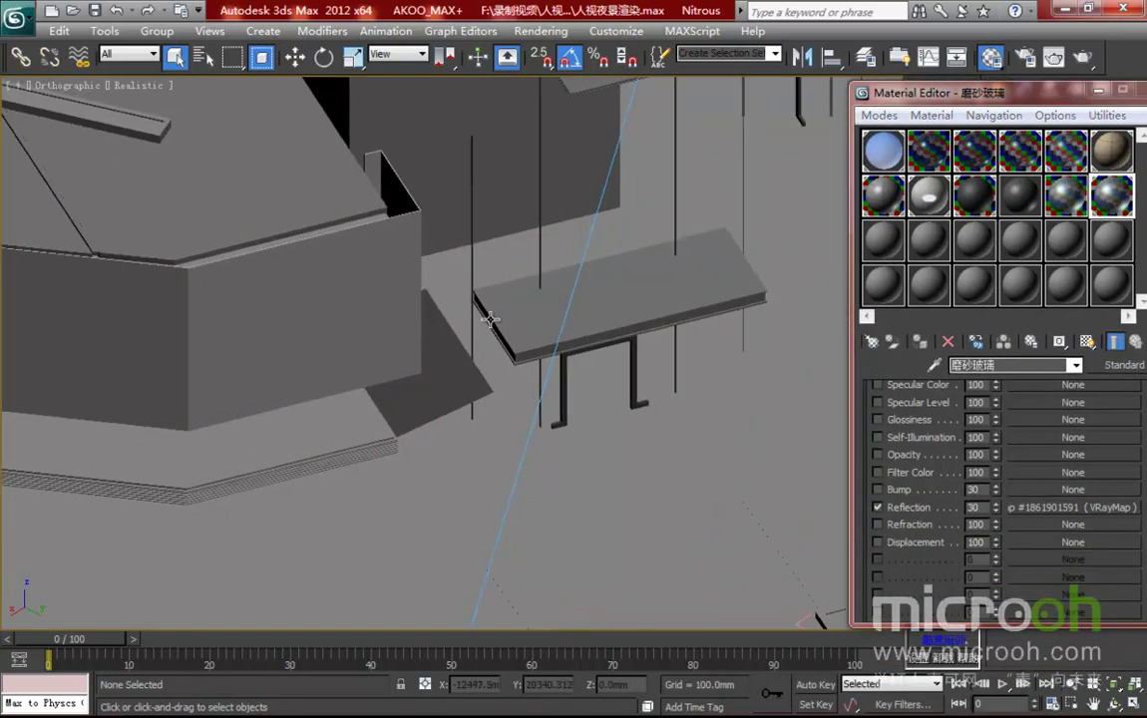
scroll(537, 371, "down", 2)
scroll(537, 366, "up", 4)
middle_click_drag(538, 366, 559, 476)
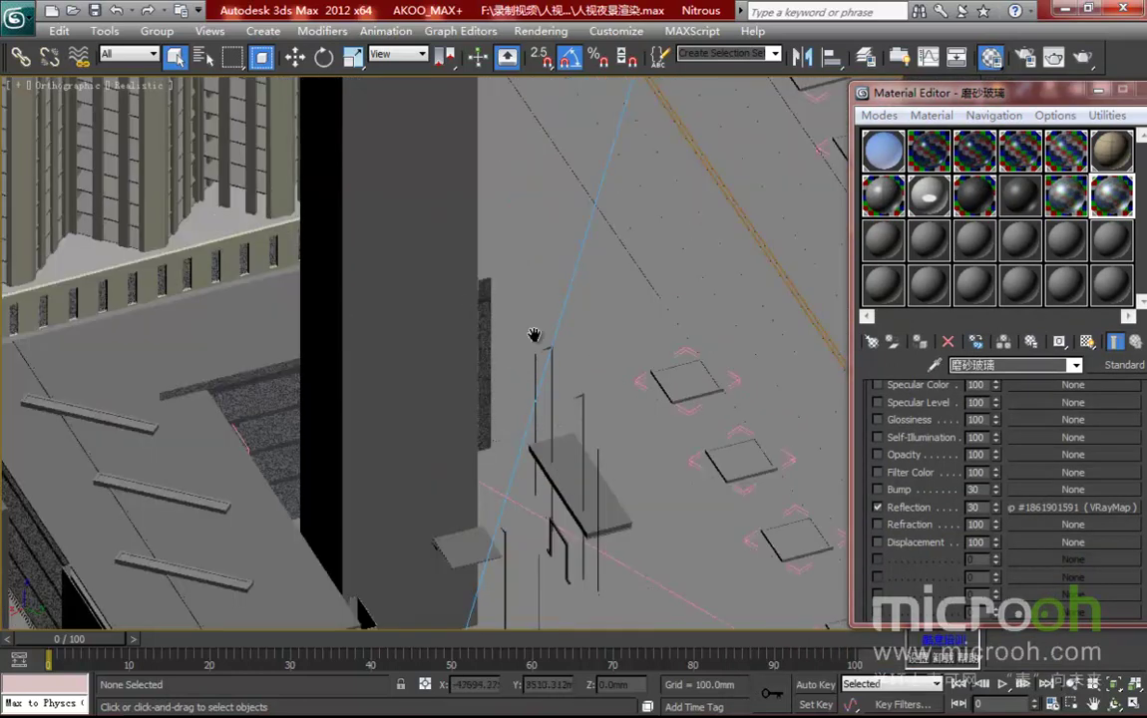
middle_click_drag(534, 598, 525, 479)
scroll(515, 473, "up", 3)
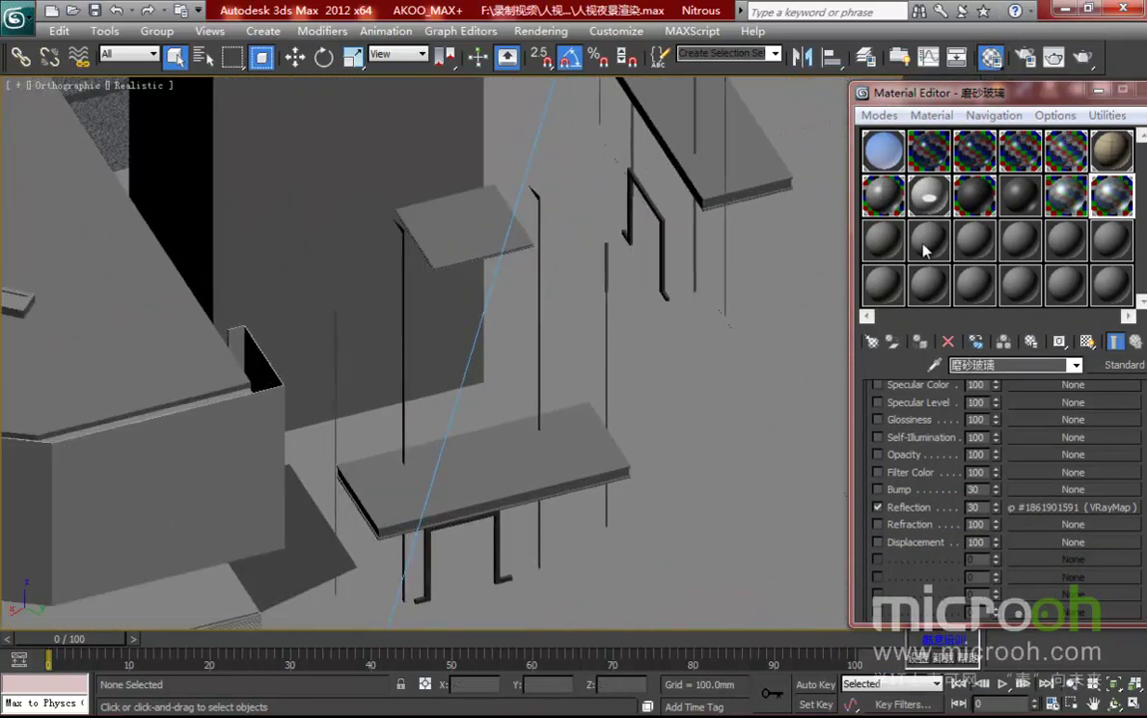
left_click(882, 240)
left_click(934, 367)
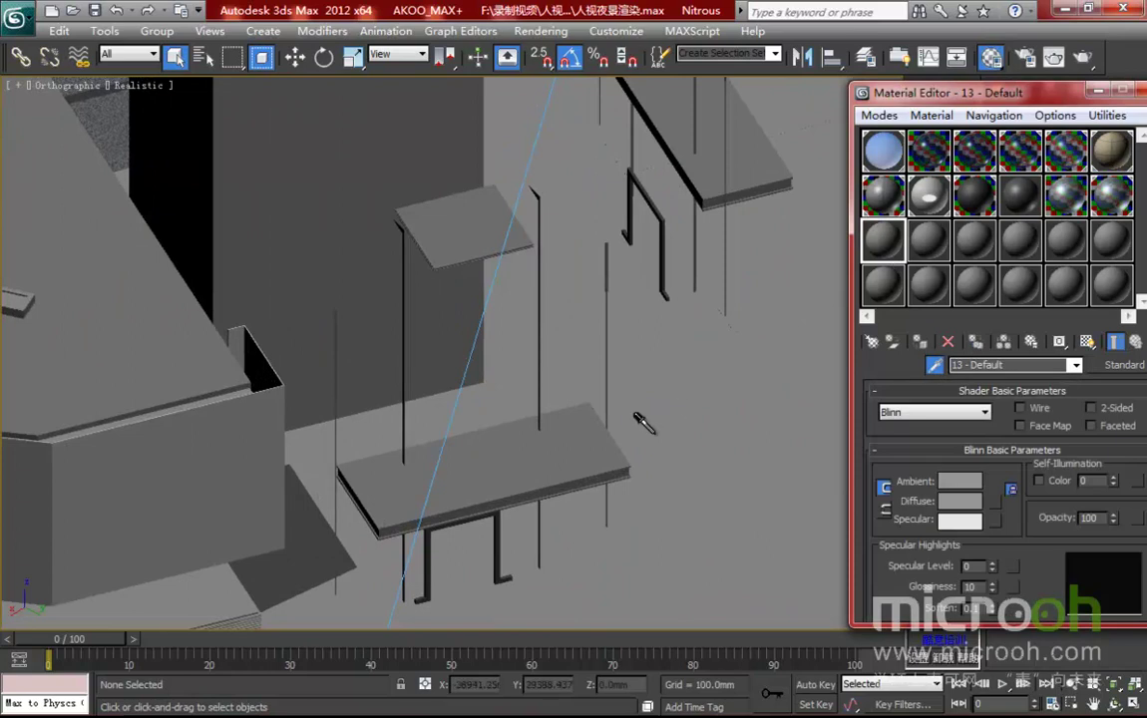
left_click(554, 391)
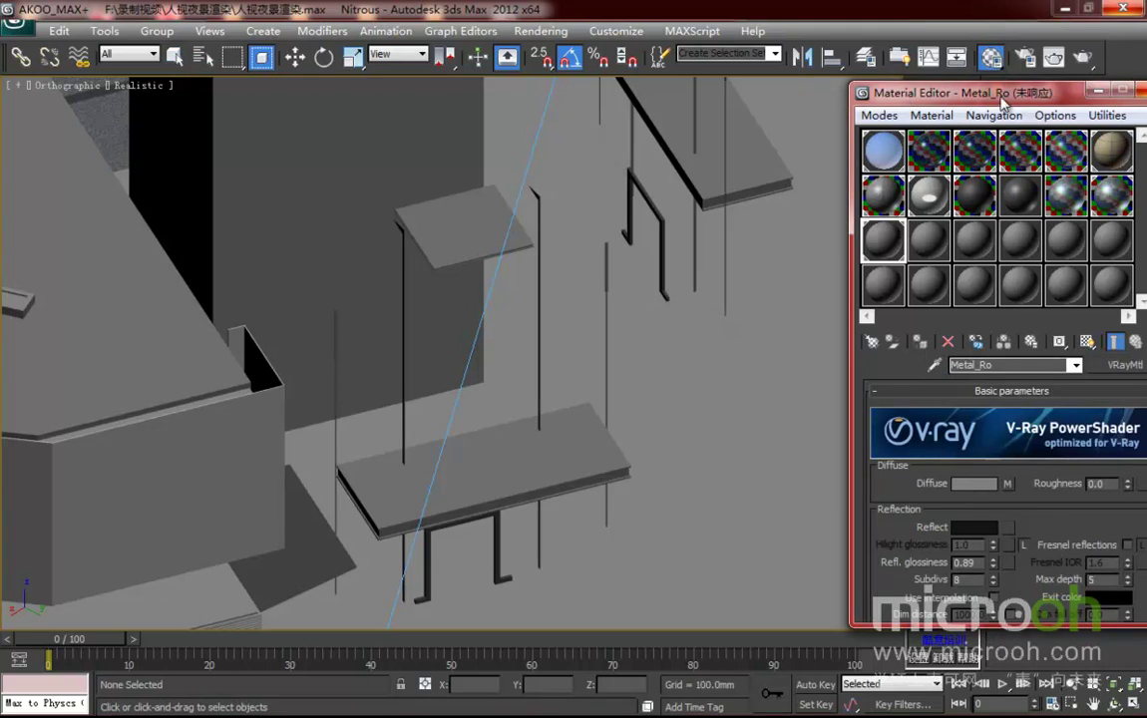
Select all objects that use the Metal_Ro material and isolate them for a close check
left_click_drag(1003, 100, 933, 110)
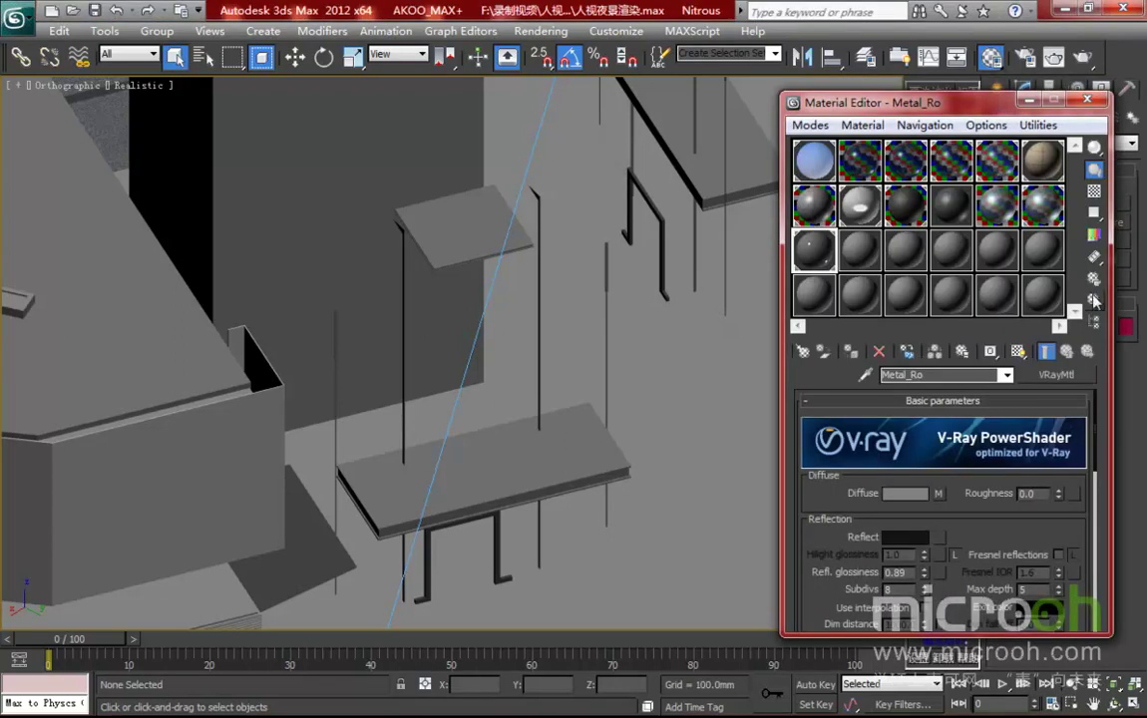
left_click(1094, 301)
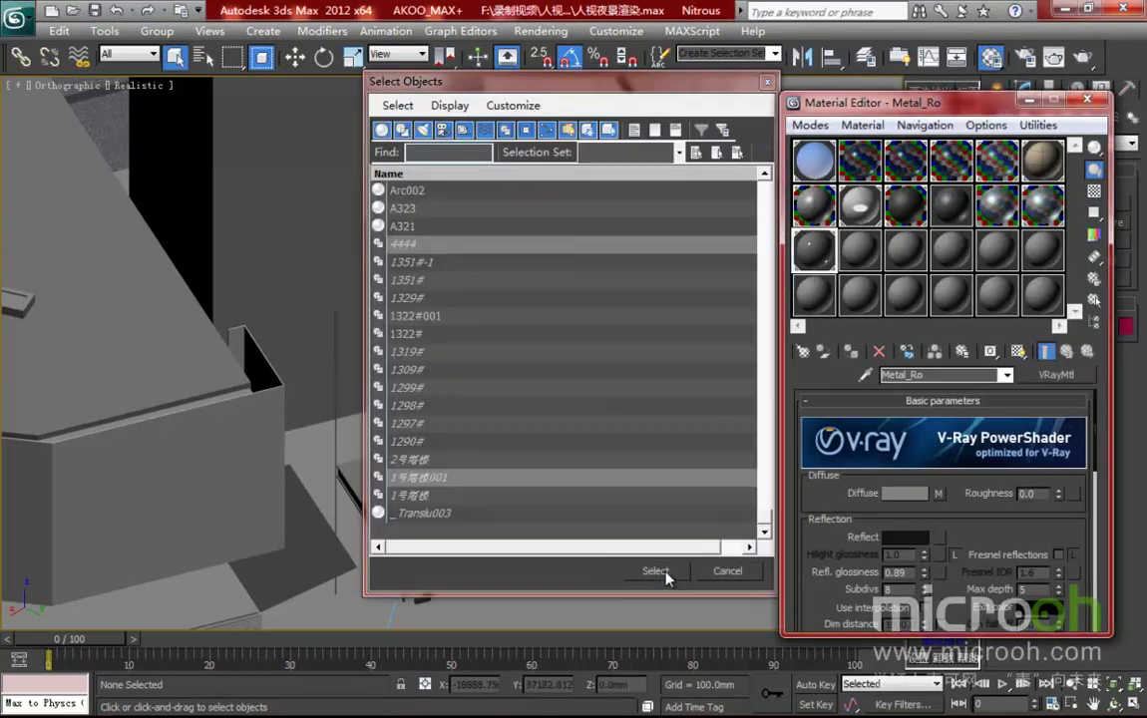
left_click(655, 571)
key("alt+q")
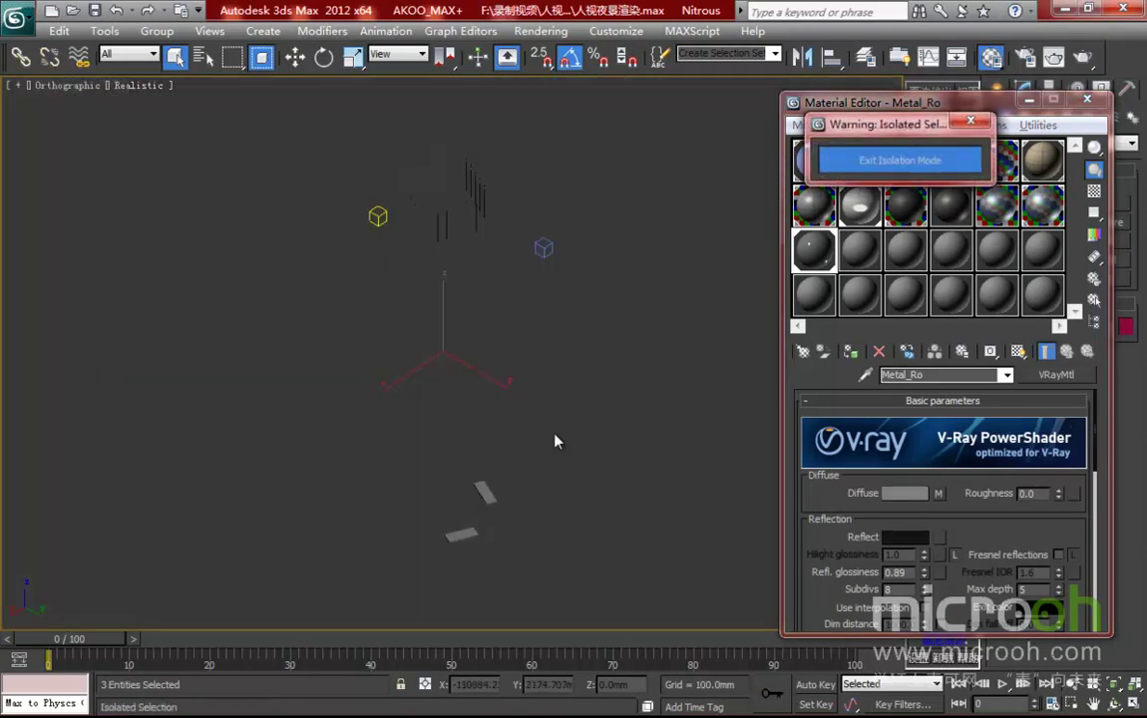
middle_click_drag(510, 471, 551, 409)
scroll(514, 477, "up", 5)
middle_click_drag(487, 438, 415, 176)
scroll(453, 348, "up", 5)
middle_click_drag(584, 466, 451, 317)
scroll(524, 371, "up", 2)
middle_click_drag(511, 393, 488, 420, "alt")
middle_click_drag(363, 400, 481, 429)
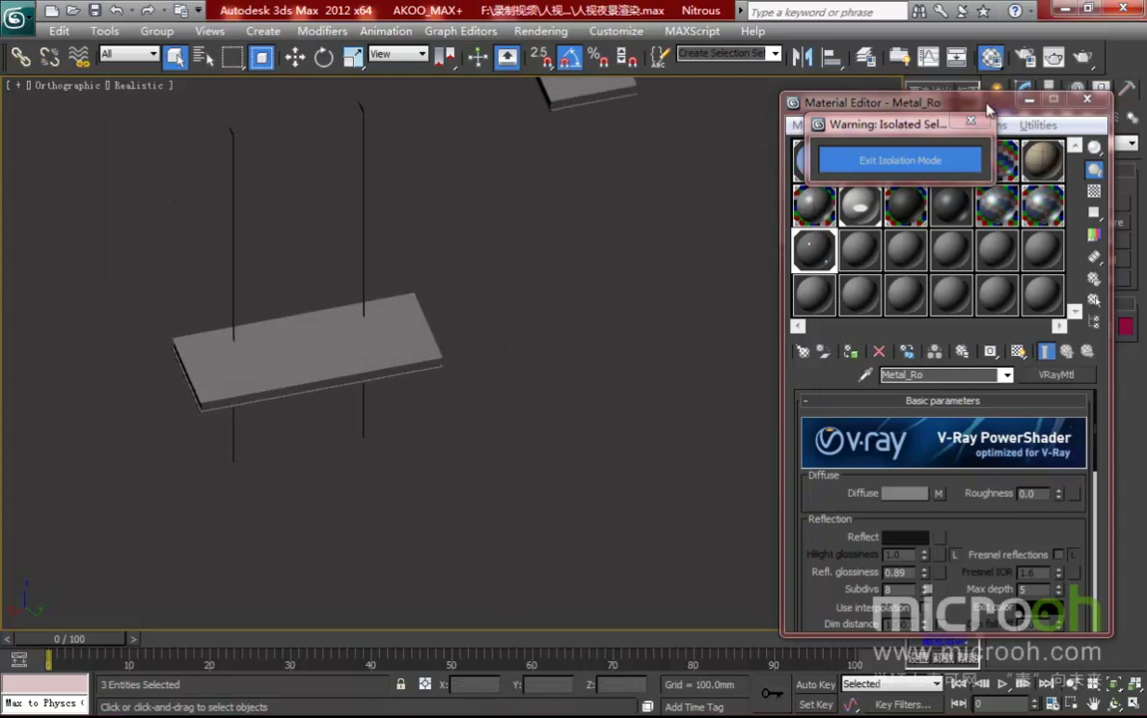
Turn on the checkered background for the Metal_Ro sample and open its magnified preview
left_click_drag(992, 110, 928, 102)
scroll(915, 505, "down", 3)
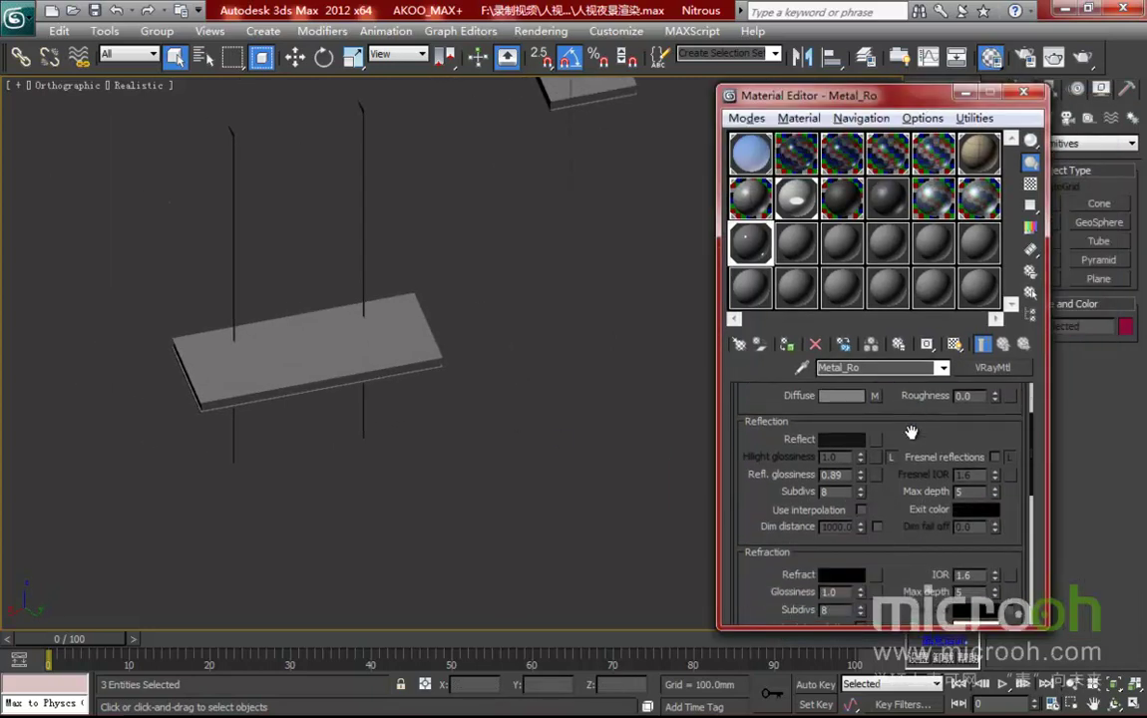
left_click(1030, 185)
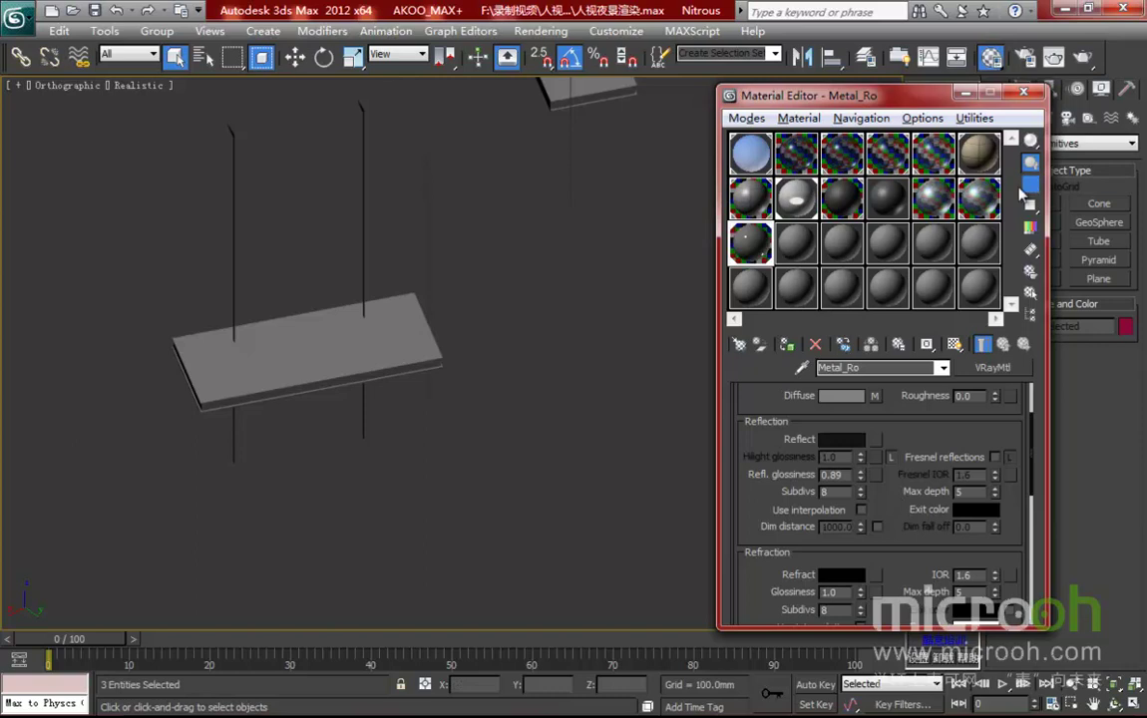
double_click(750, 249)
left_click_drag(374, 189, 478, 189)
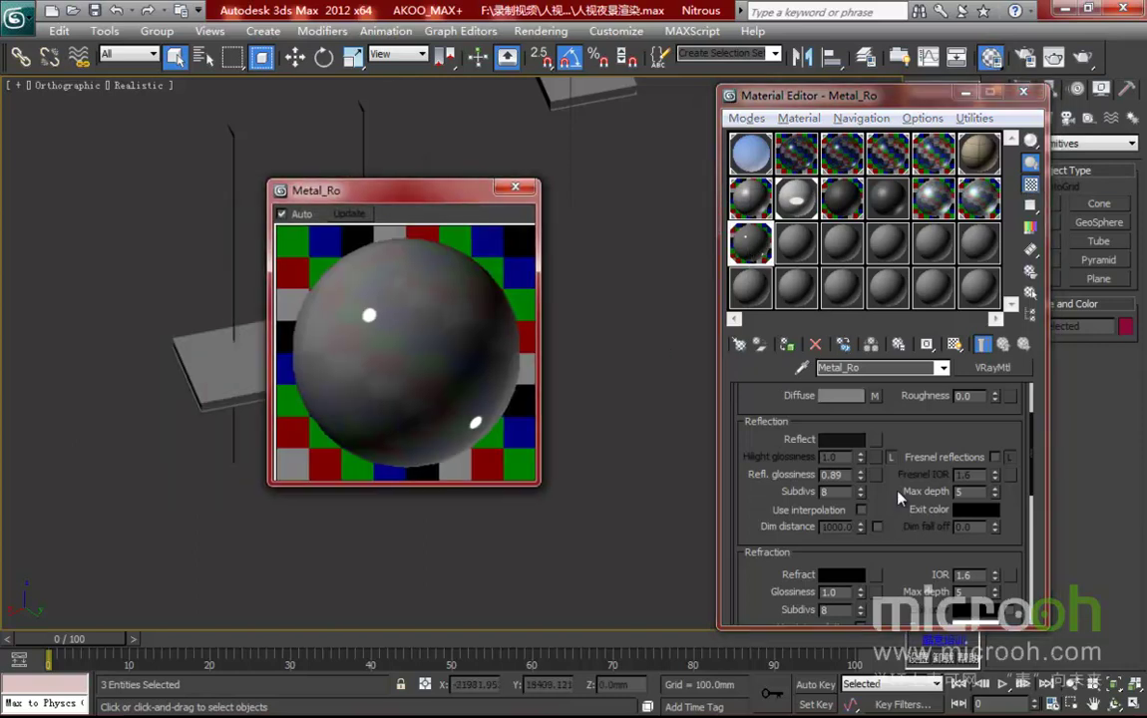
Lighten the reflection color of Metal_Ro to make it more reflective, and close the magnified preview
scroll(906, 448, "up", 1)
left_click(841, 461)
left_click_drag(526, 81, 561, 138)
left_click(693, 271)
scroll(914, 474, "down", 5)
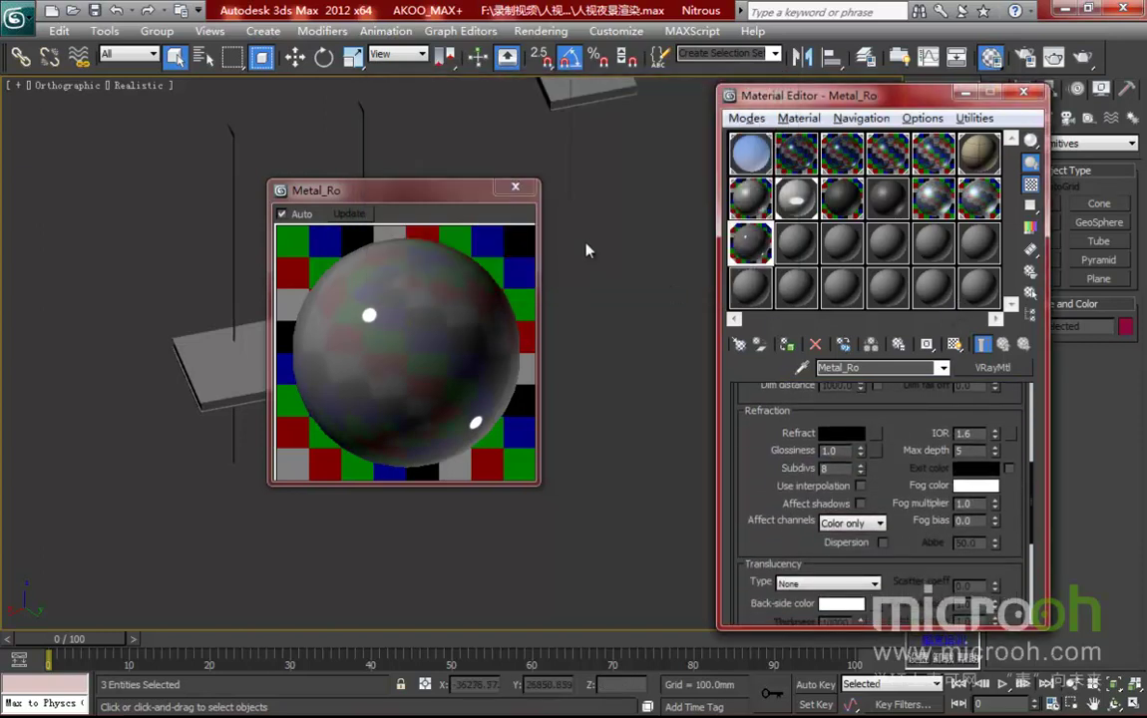
left_click(514, 188)
Leave isolation mode and hide the objects that use Metal_Ro
left_click_drag(760, 97, 880, 225)
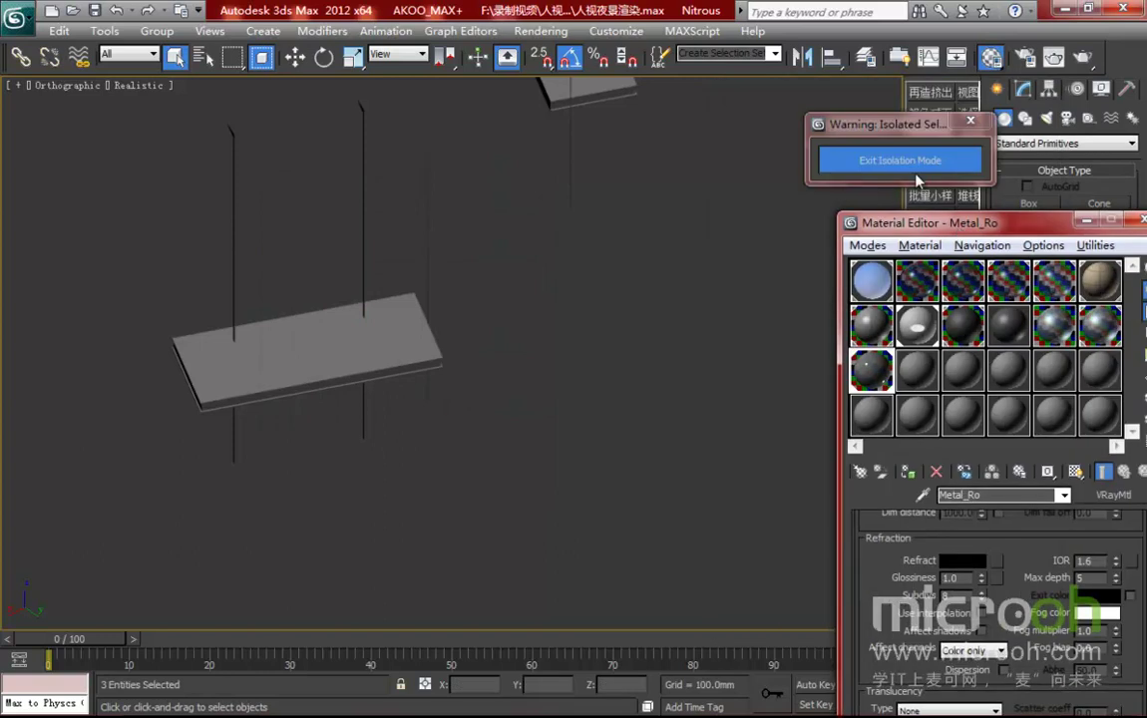
left_click(903, 160)
right_click(461, 291)
left_click(499, 261)
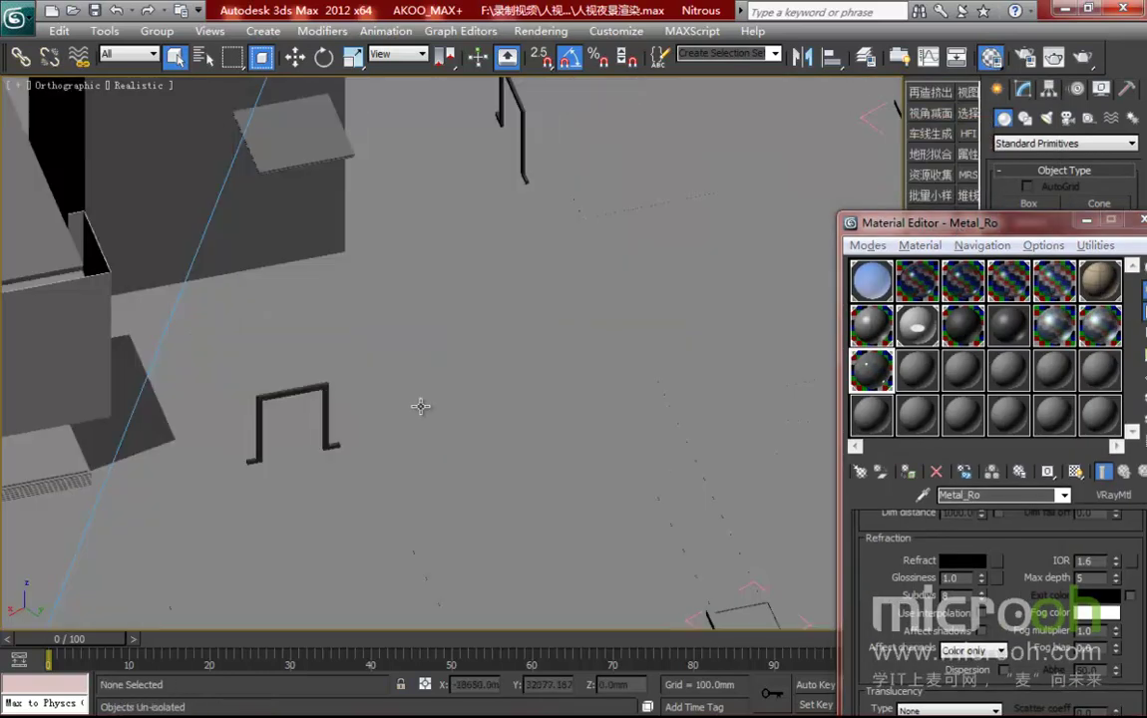
Sample the pavement material 地形-人行道11 from the ground into the next empty material slot
middle_click_drag(517, 367, 640, 327)
left_click(916, 369)
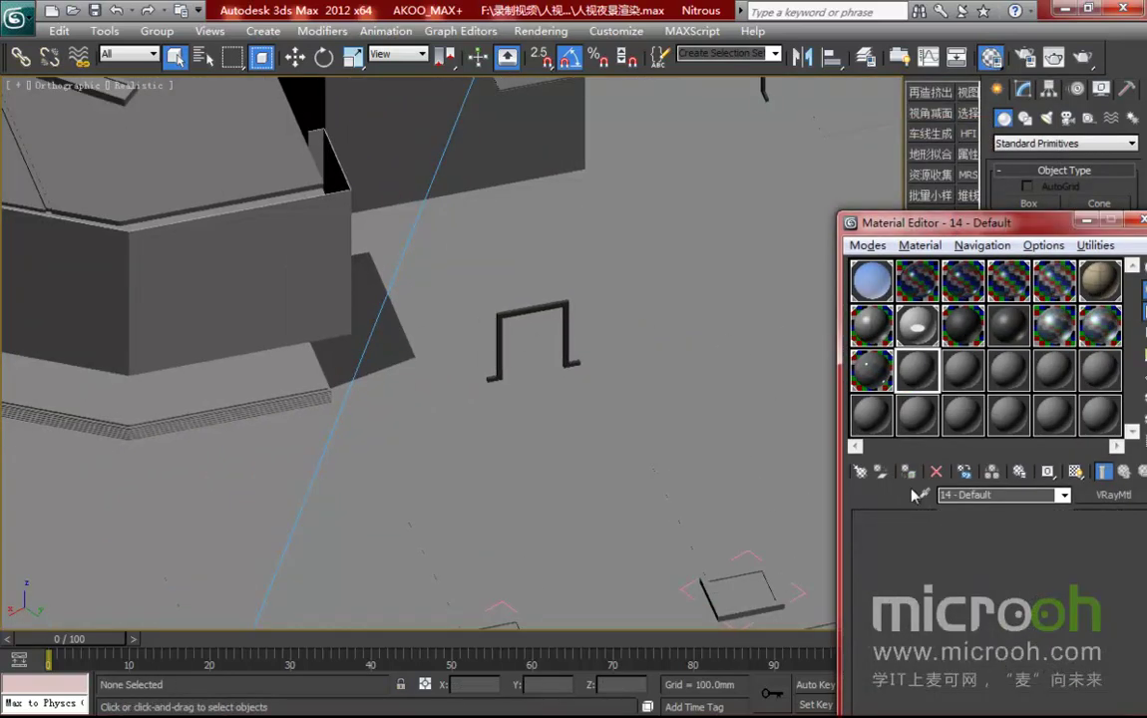
left_click(615, 435)
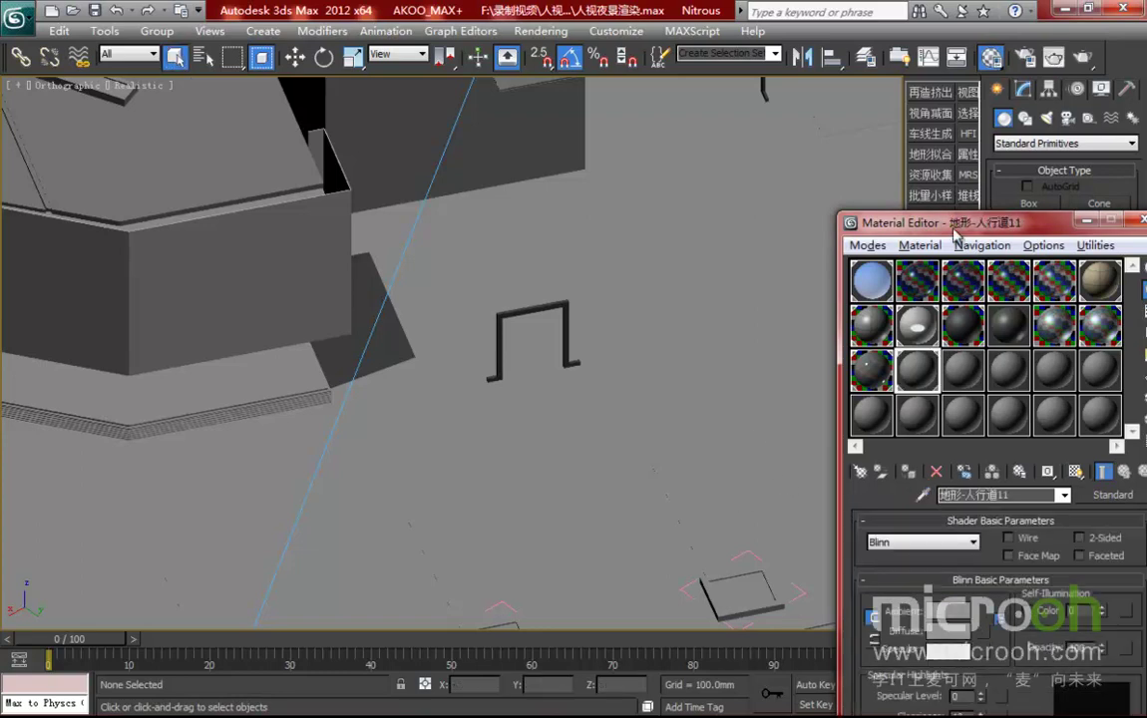
Select all objects that use the pavement material 地形-人行道11 and isolate them
left_click_drag(863, 219, 778, 145)
left_click(1067, 347)
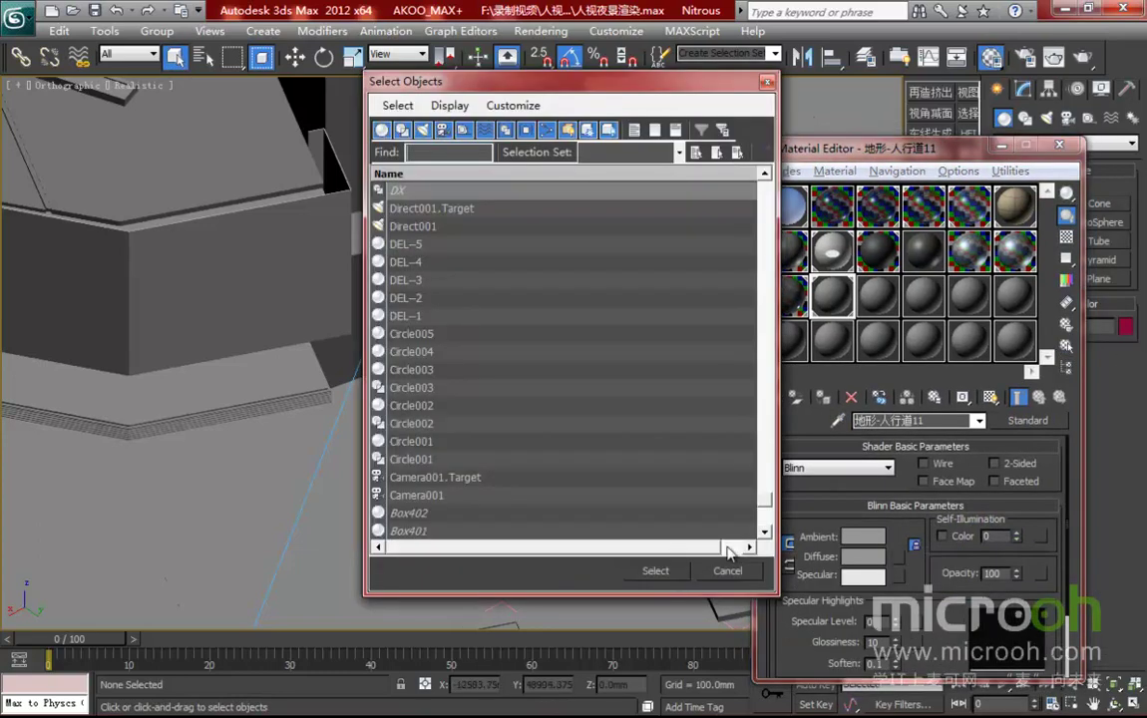
left_click(656, 572)
key("alt+q")
scroll(584, 477, "up", 5)
middle_click_drag(582, 477, 752, 395, "alt")
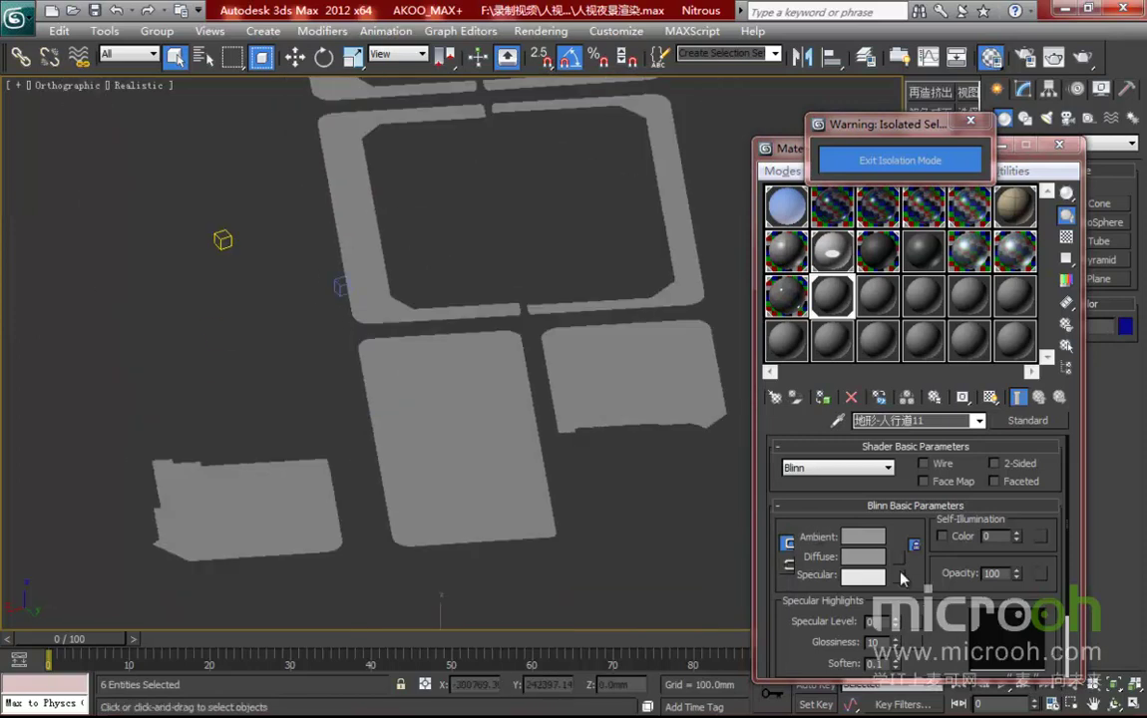
Assign the stone bitmap SC-0050 as the pavement material's diffuse map and display it in the viewport
left_click(898, 556)
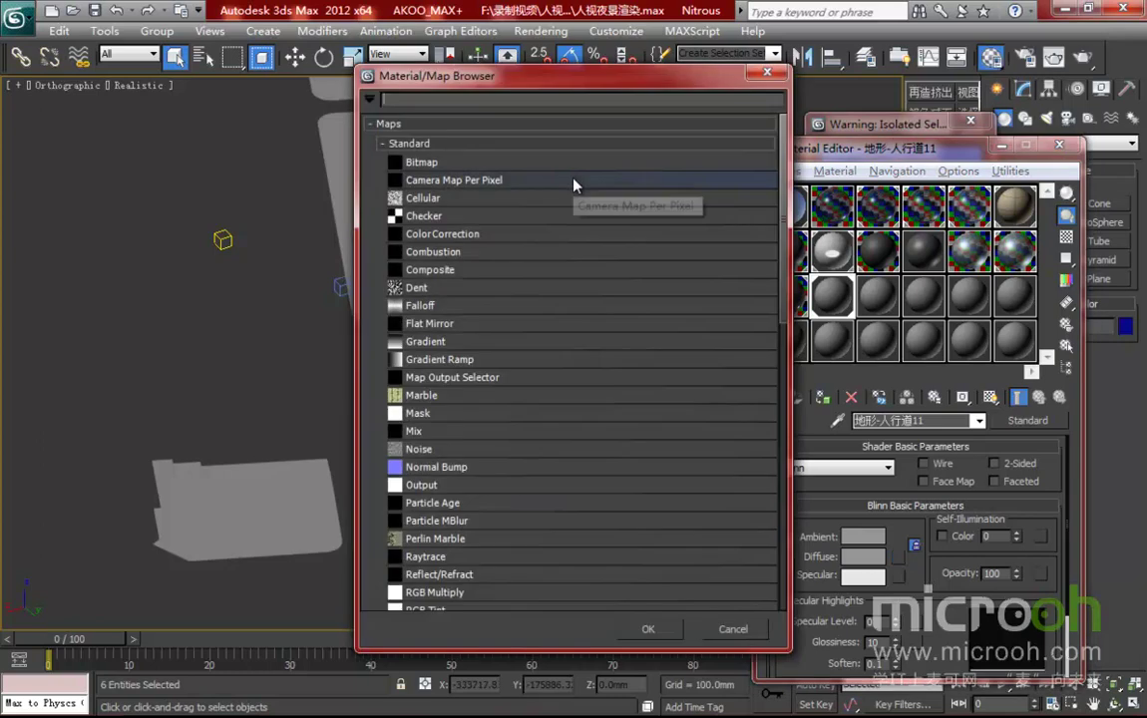
double_click(409, 162)
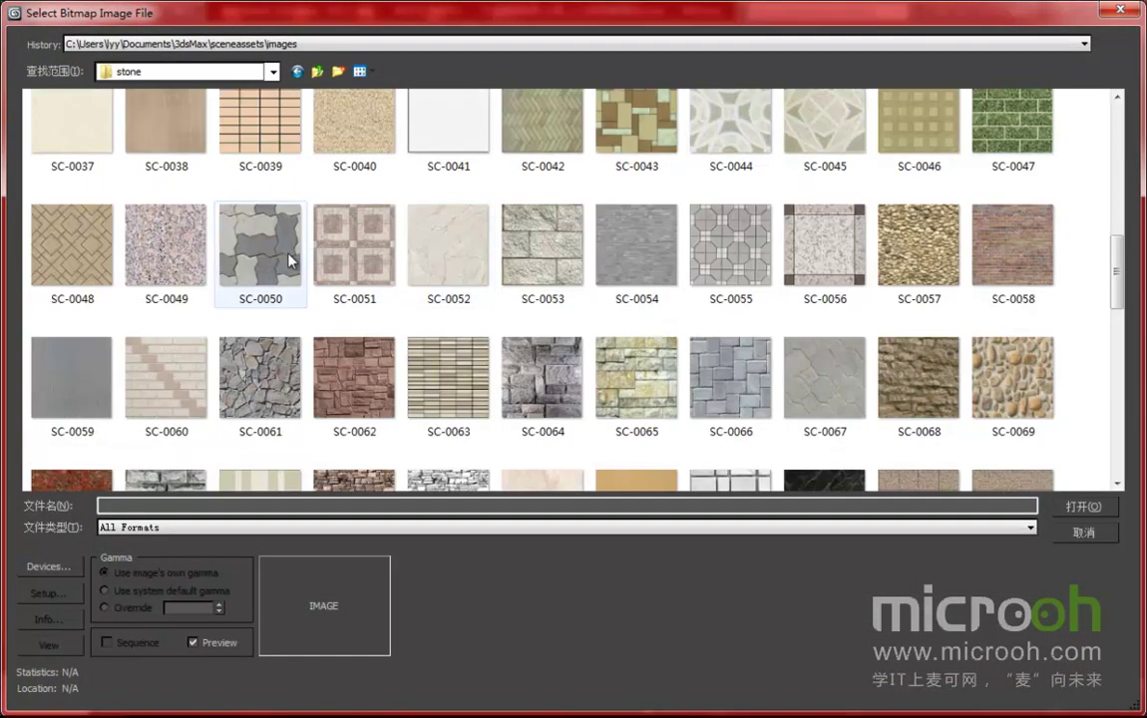
left_click(288, 261)
left_click(1095, 510)
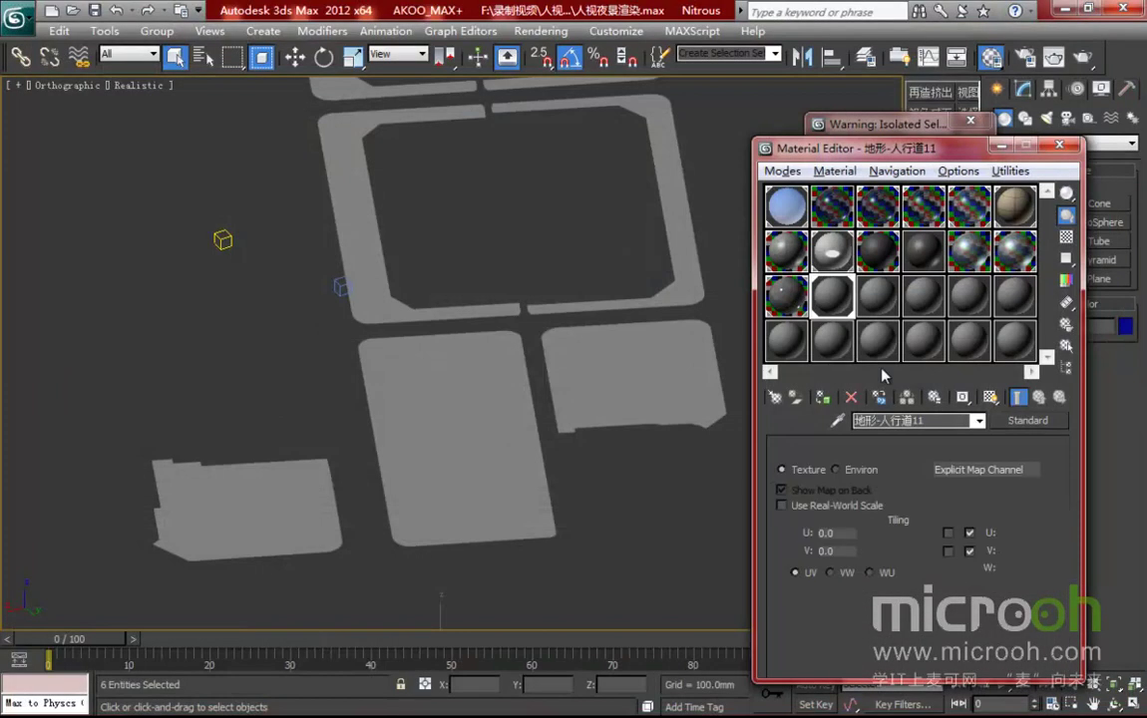
left_click(988, 397)
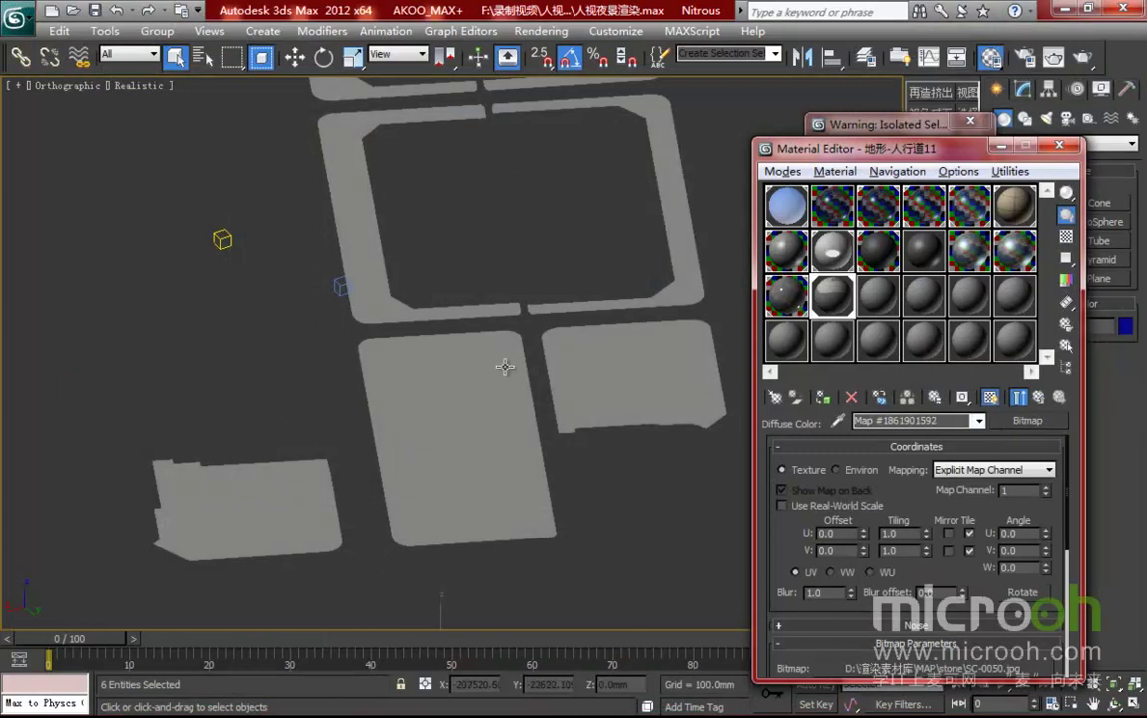
Examine the scale of the paving texture on the isolated pavement surfaces, up close and from the top view
scroll(529, 384, "up", 5)
scroll(529, 369, "up", 3)
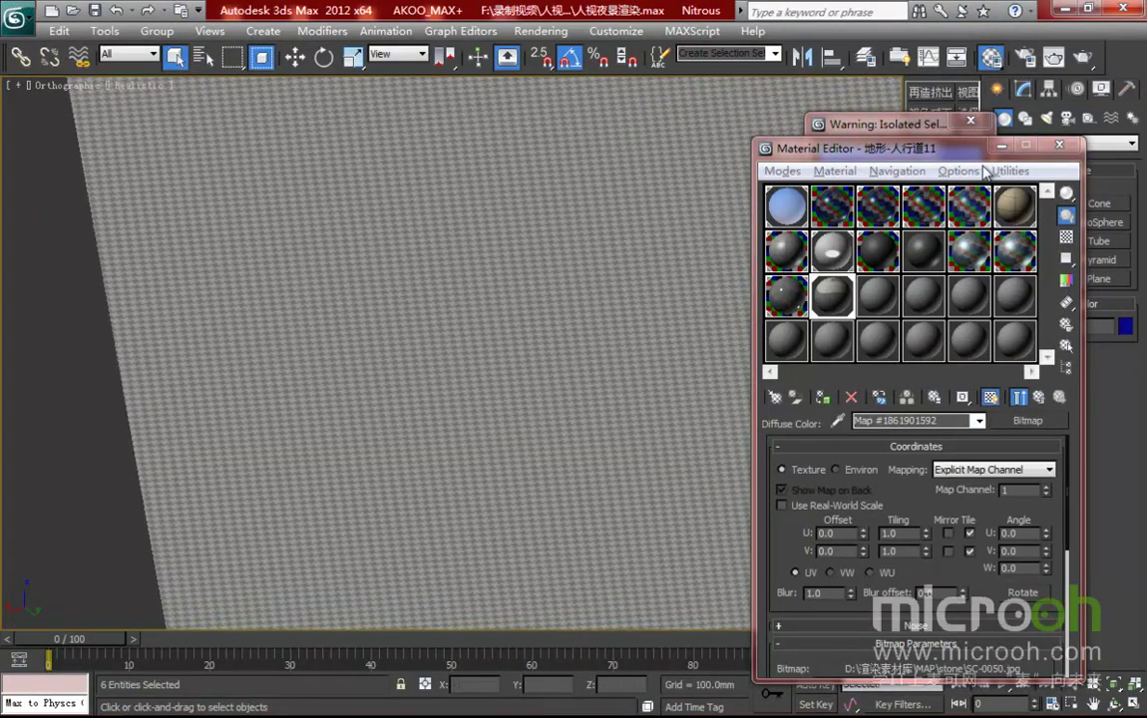
left_click(1001, 148)
scroll(476, 281, "up", 5)
key("t")
middle_click_drag(518, 355, 504, 349)
scroll(458, 351, "up", 3)
middle_click_drag(508, 277, 420, 570)
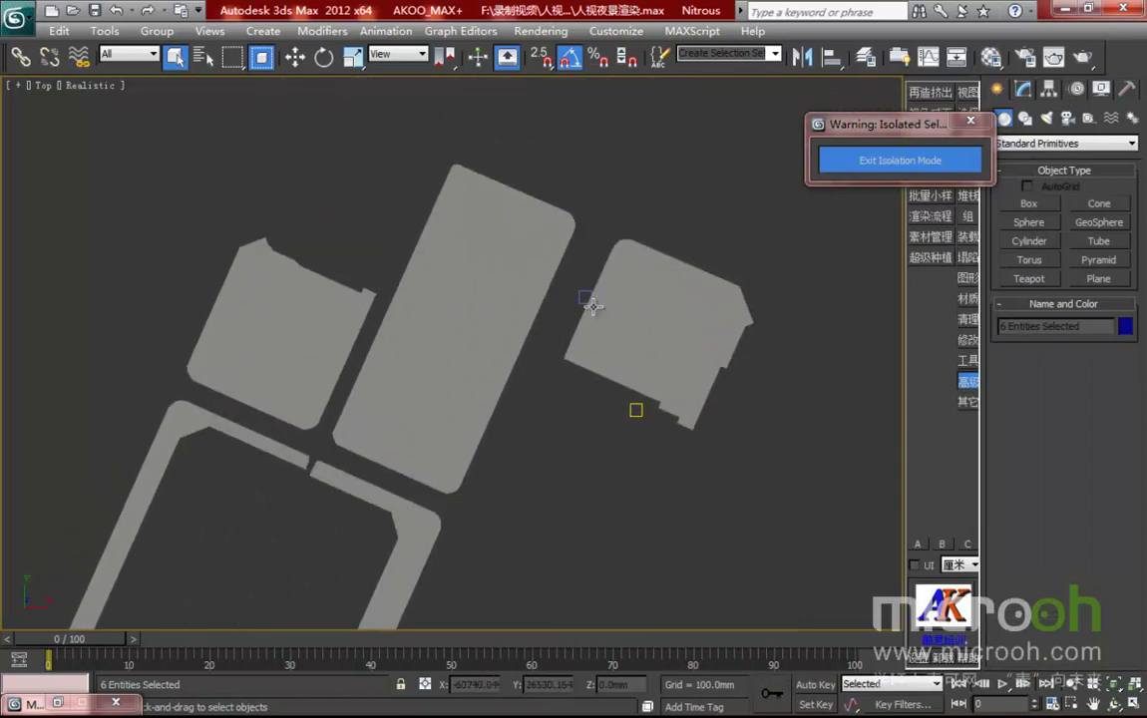
scroll(574, 331, "up", 3)
middle_click_drag(670, 311, 276, 490)
scroll(445, 404, "up", 3)
scroll(446, 404, "up", 4)
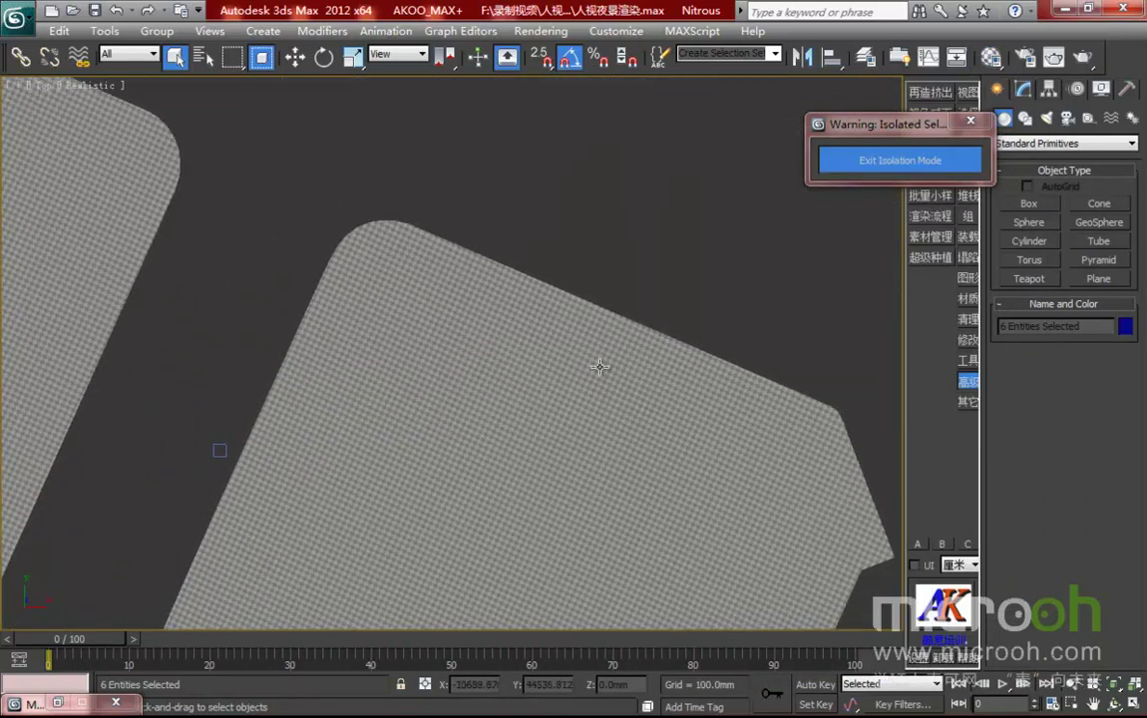
Add a UVW Map modifier to the selected pavement objects
left_click_drag(888, 124, 843, 124)
left_click(1024, 89)
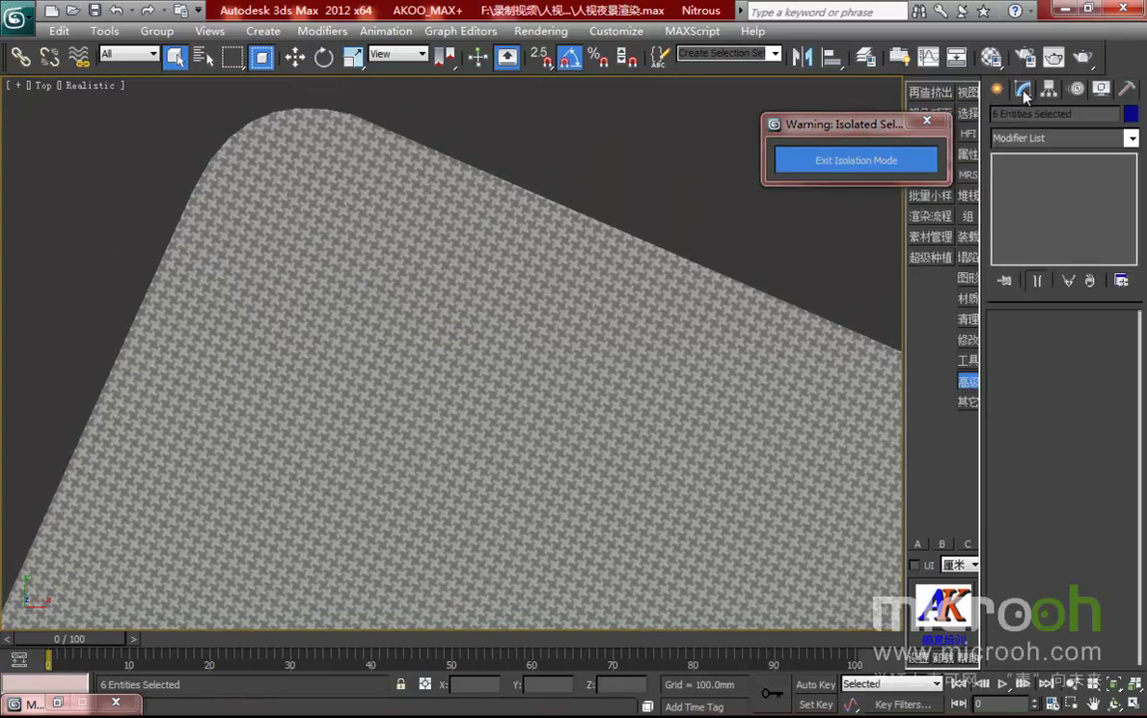
left_click(1047, 142)
key("u")
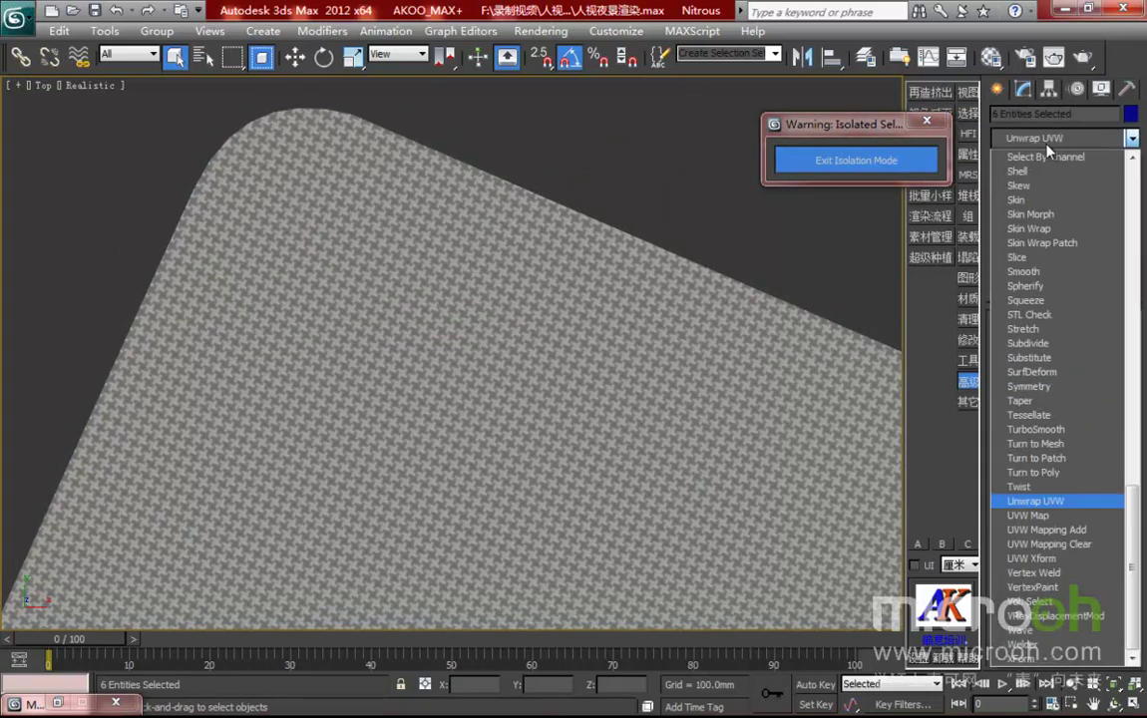
left_click(1027, 515)
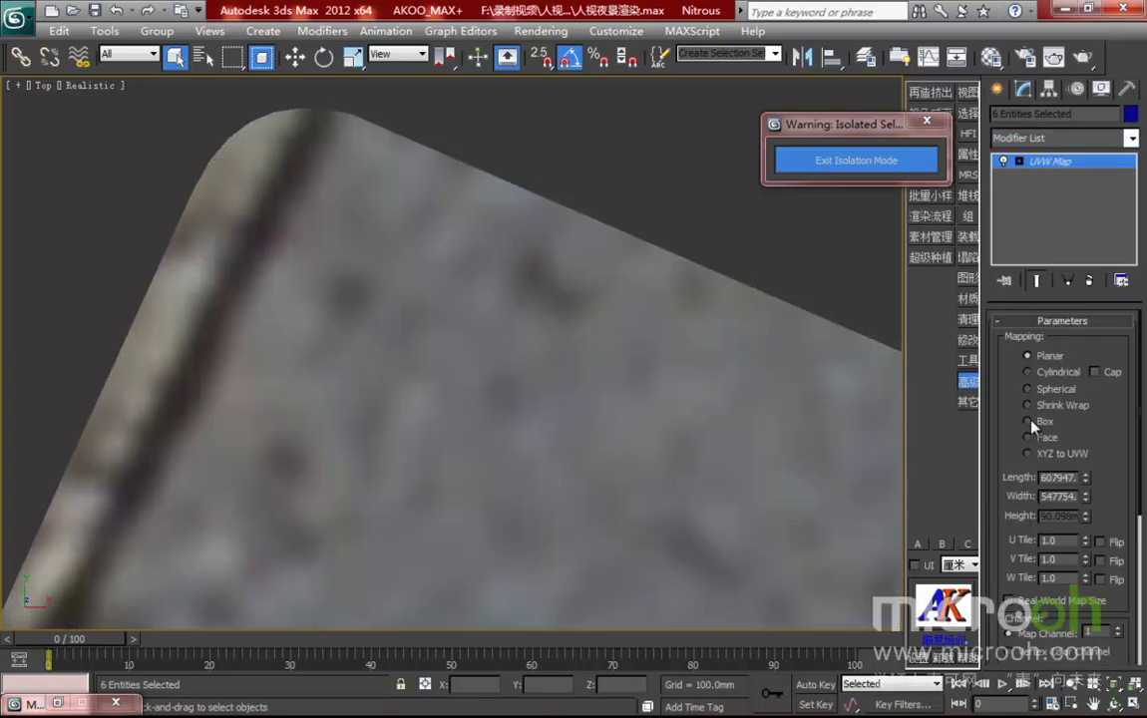
Use Box mapping for the pavement and set its length, width and height to 2000 mm
left_click(1059, 477)
type("2000")
key("Tab")
type("2")
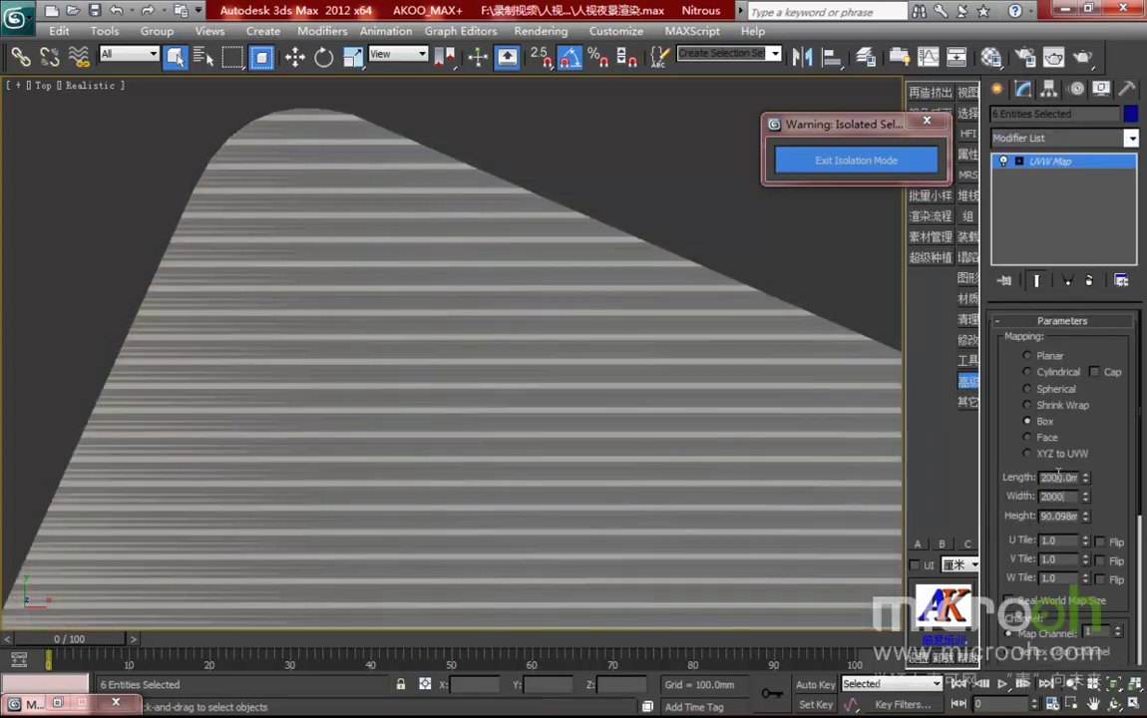
key("Tab")
type("2")
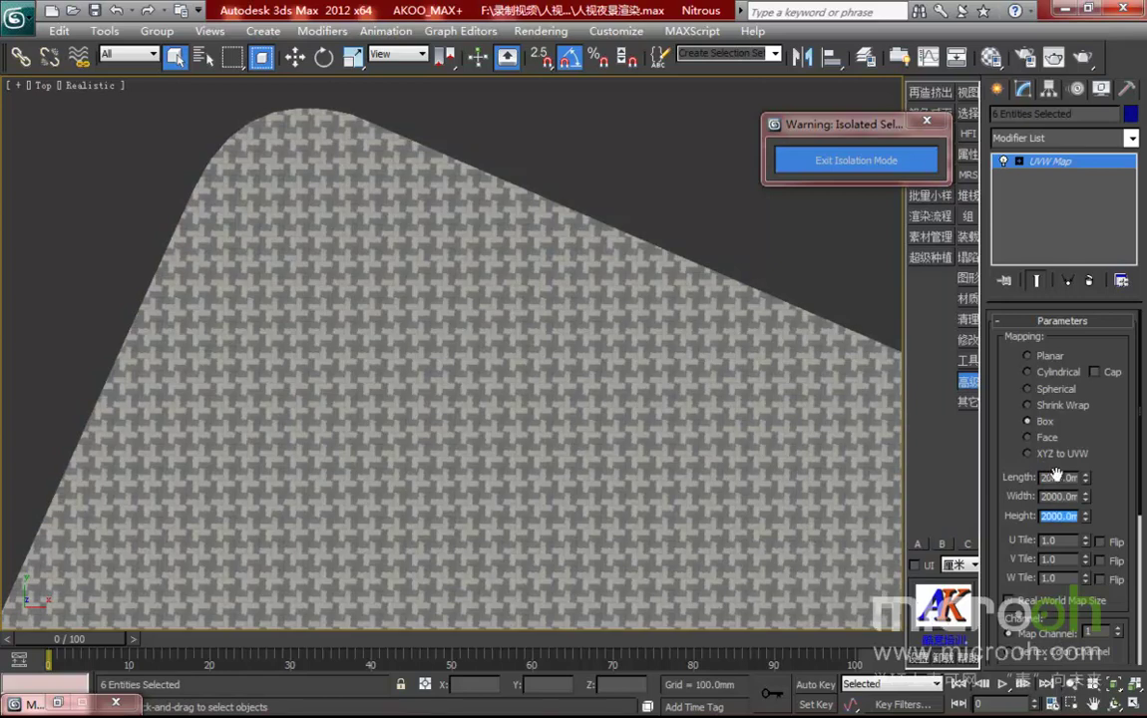
Set the pavement mapping's length, width and height to 1000 mm
double_click(1047, 478)
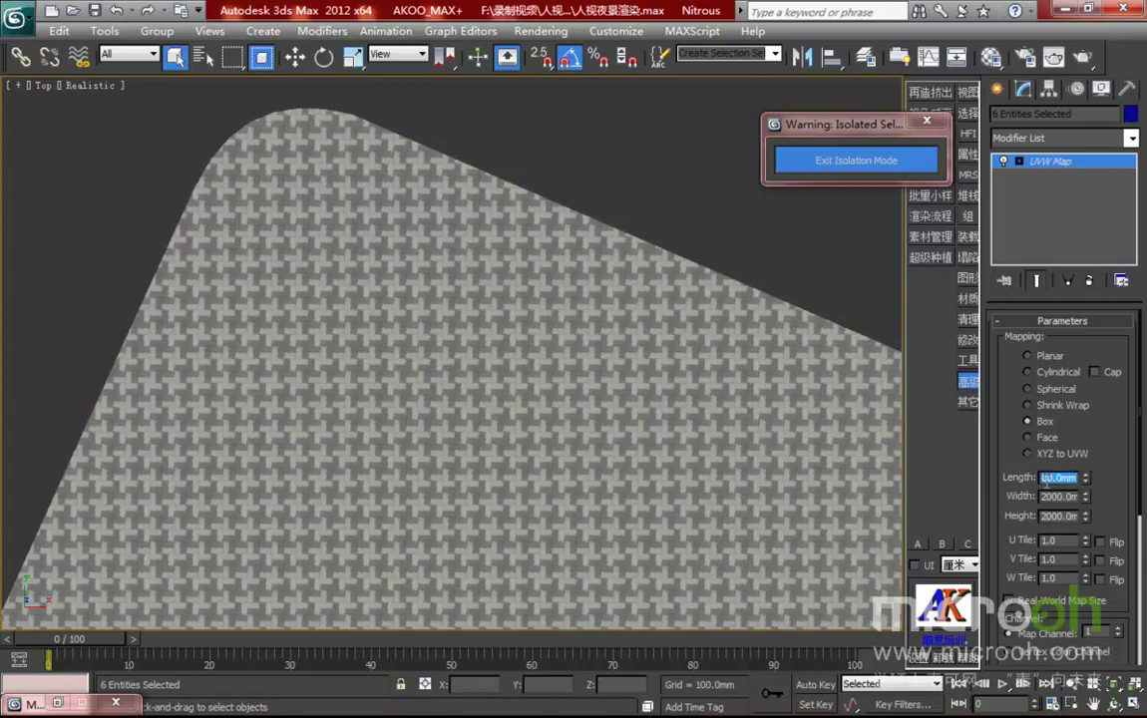
type("1000")
key("Tab")
type("1000")
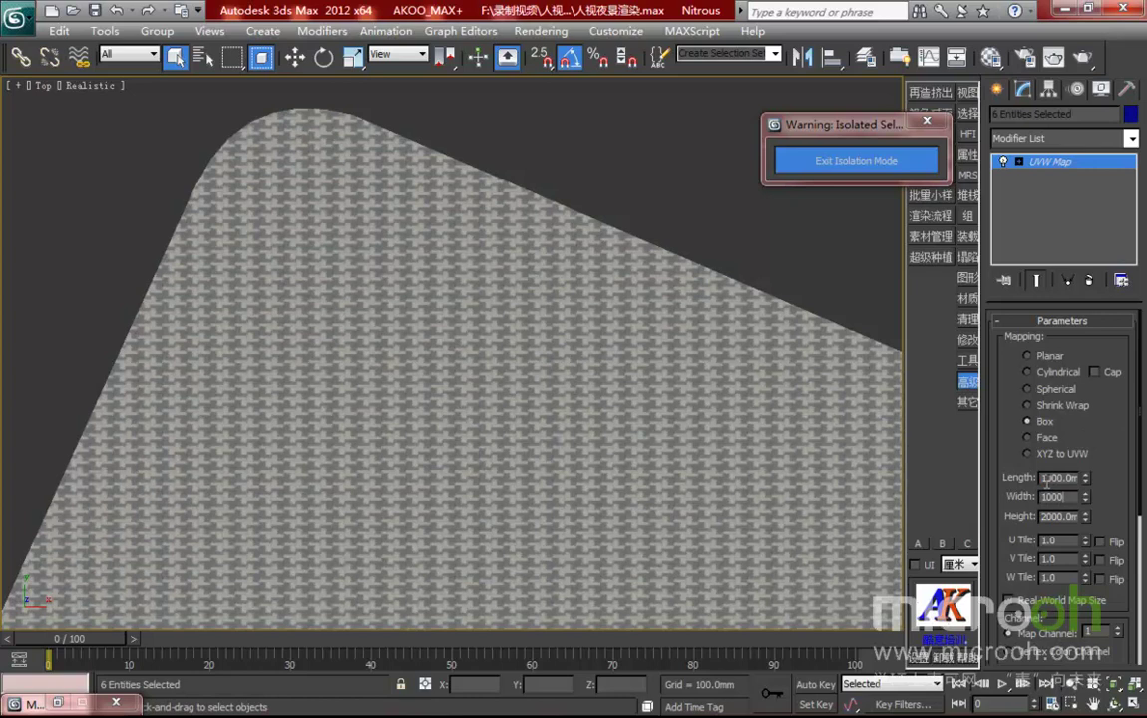
key("Tab")
type("1")
mouse_move(553, 243)
middle_mouse_down()
mouse_move(597, 271)
mouse_move(538, 239)
middle_mouse_up()
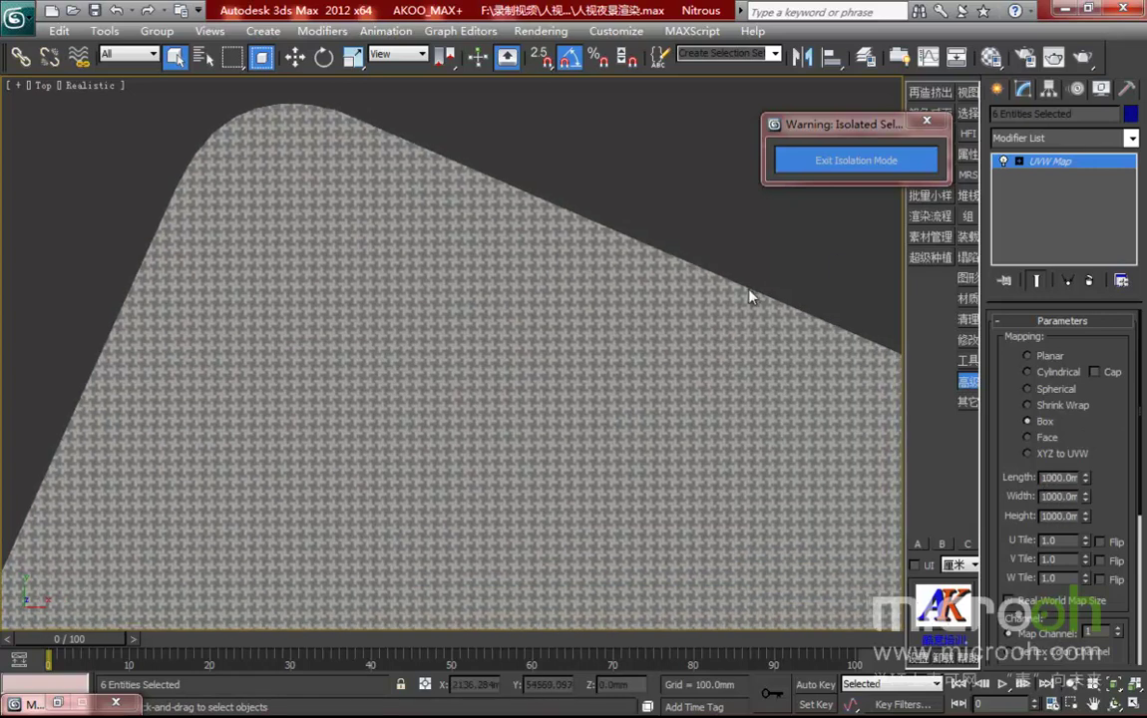
middle_click_drag(621, 304, 620, 316)
Activate the pavement's UVW Map gizmo and move it to the sloping edge beside the rounded pavement corner
left_click(1020, 162)
left_click(1045, 175)
scroll(641, 339, "down", 4)
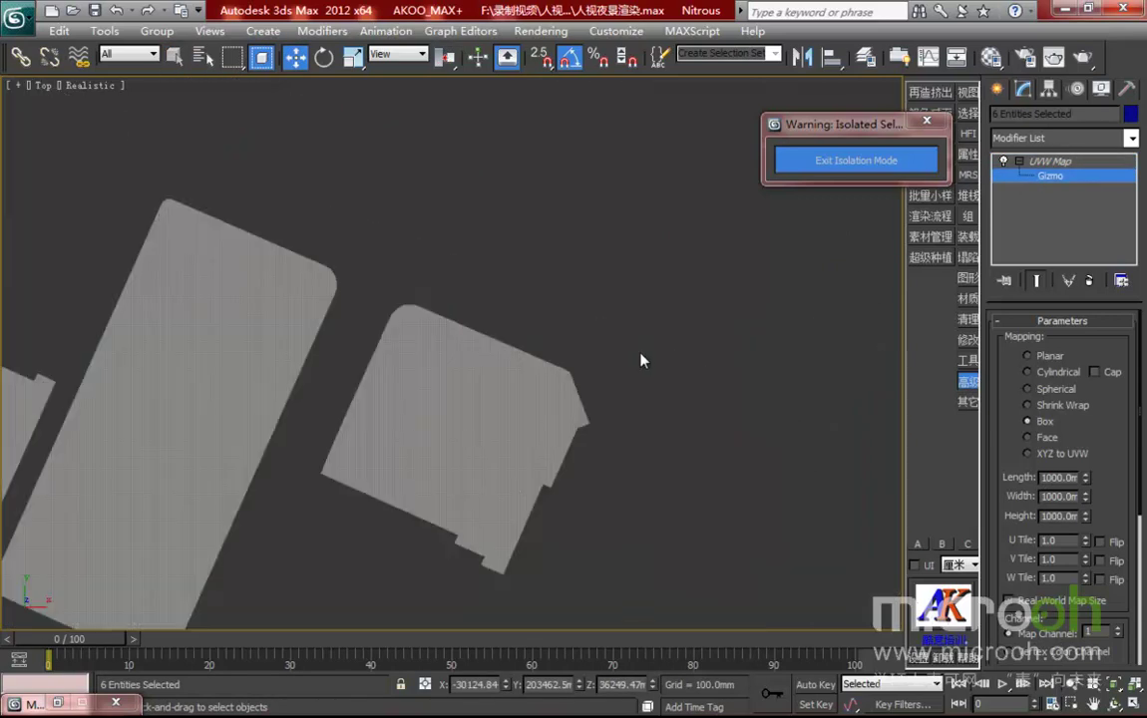
scroll(641, 361, "down", 3)
middle_click_drag(542, 392, 568, 390)
left_click_drag(496, 186, 502, 309)
scroll(486, 397, "up", 10)
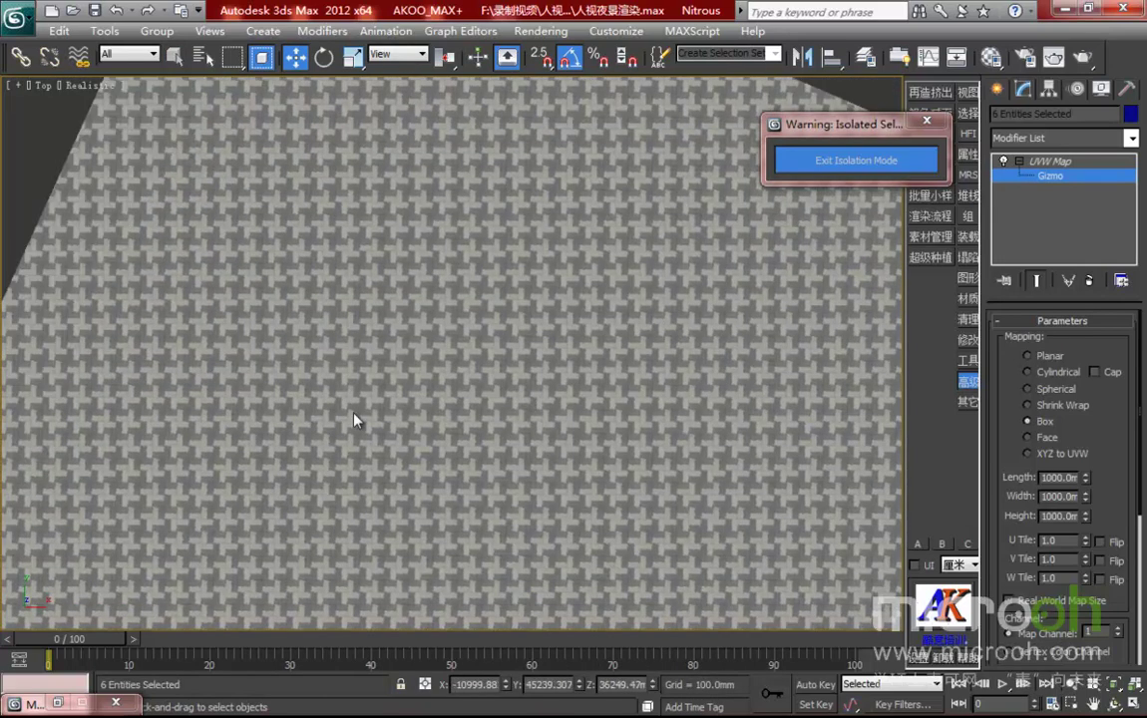
scroll(322, 456, "down", 8)
left_click_drag(640, 417, 575, 293)
Rotate the mapping gizmo to align the paving pattern with the sloping pavement edge, and fine-tune its position
key("e")
key("w")
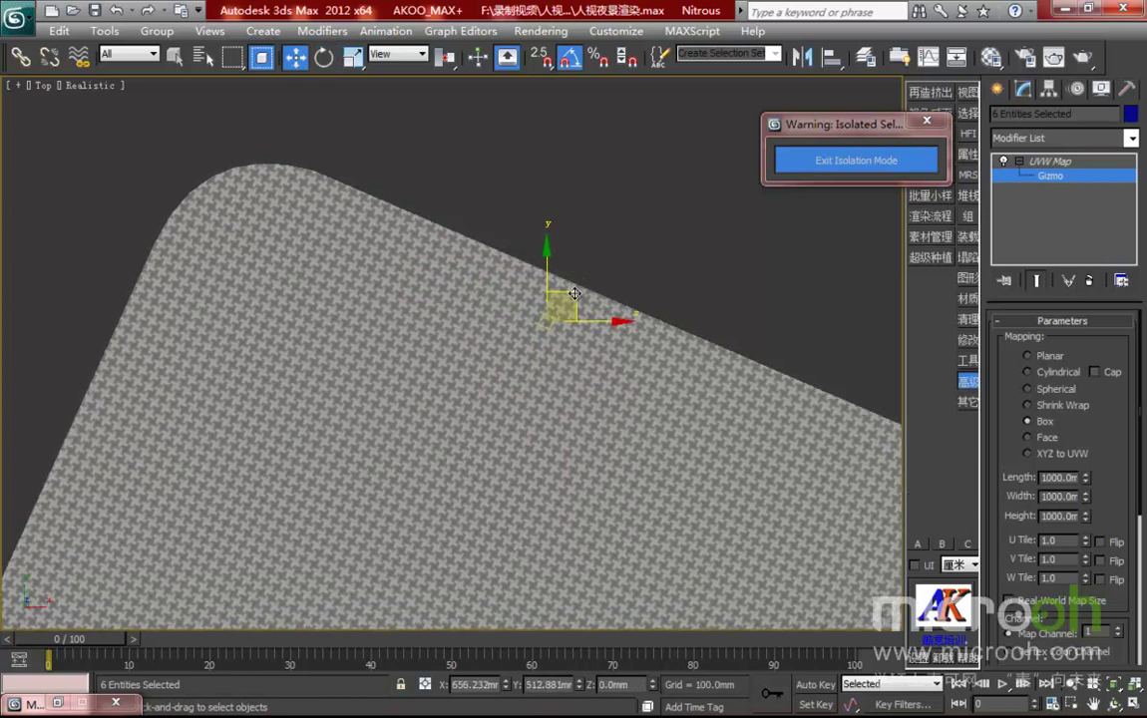
key("e")
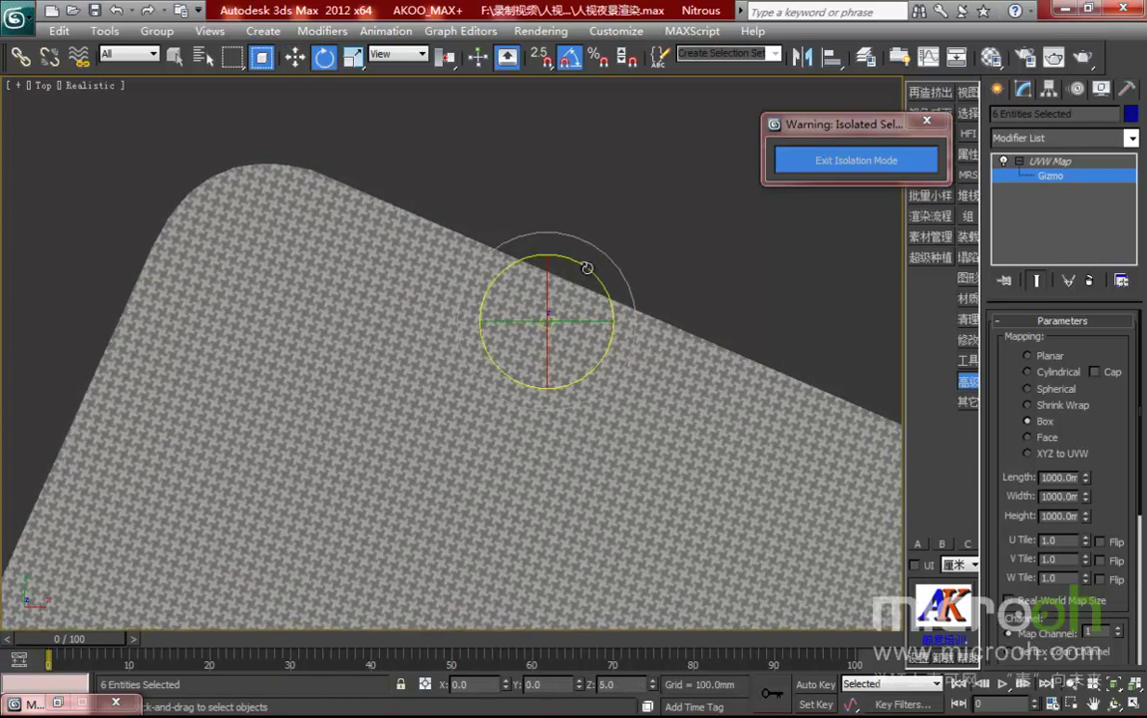
left_click_drag(586, 268, 588, 270)
key("w")
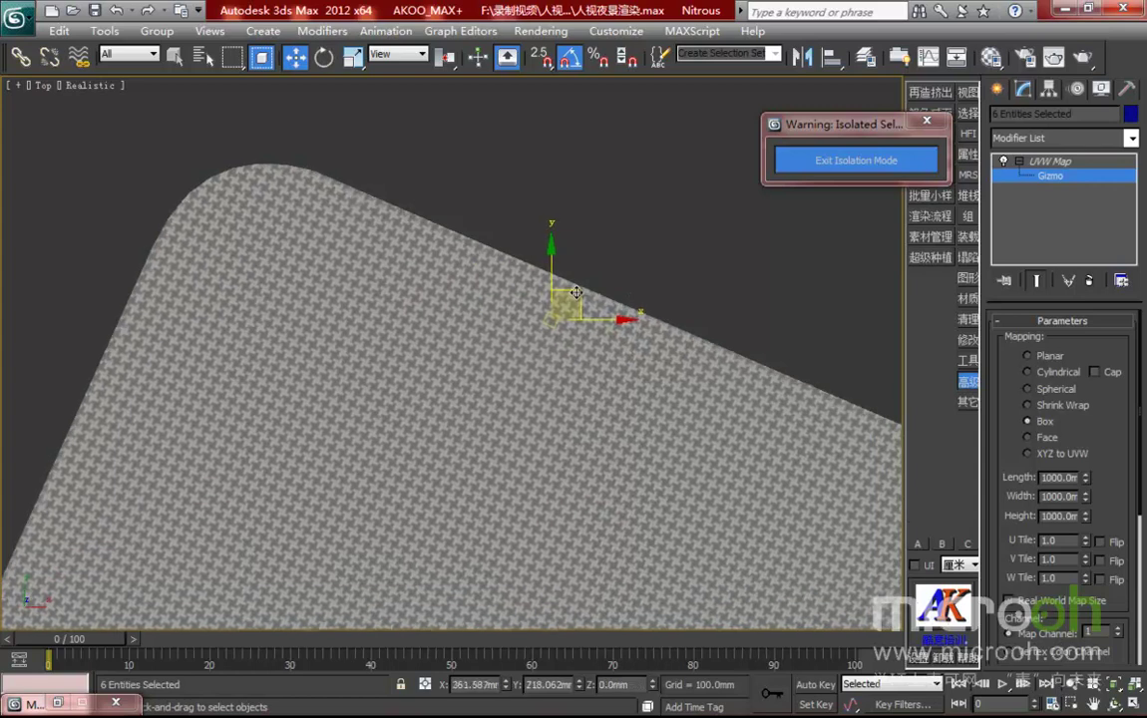
Exit isolation, return from the gizmo to the UVW Map modifier's top level, and hide the selected pavement objects
left_click(817, 162)
middle_click_drag(557, 358, 591, 268)
scroll(573, 316, "down", 5)
right_click(541, 376)
left_click(566, 317)
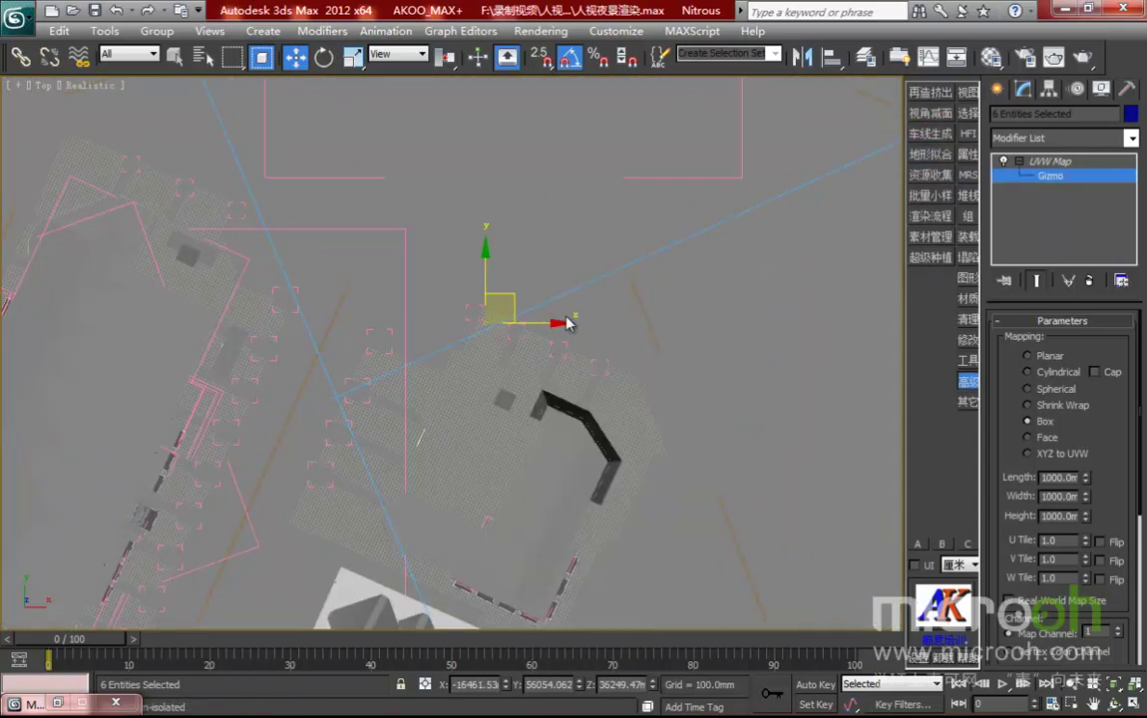
scroll(469, 399, "up", 2)
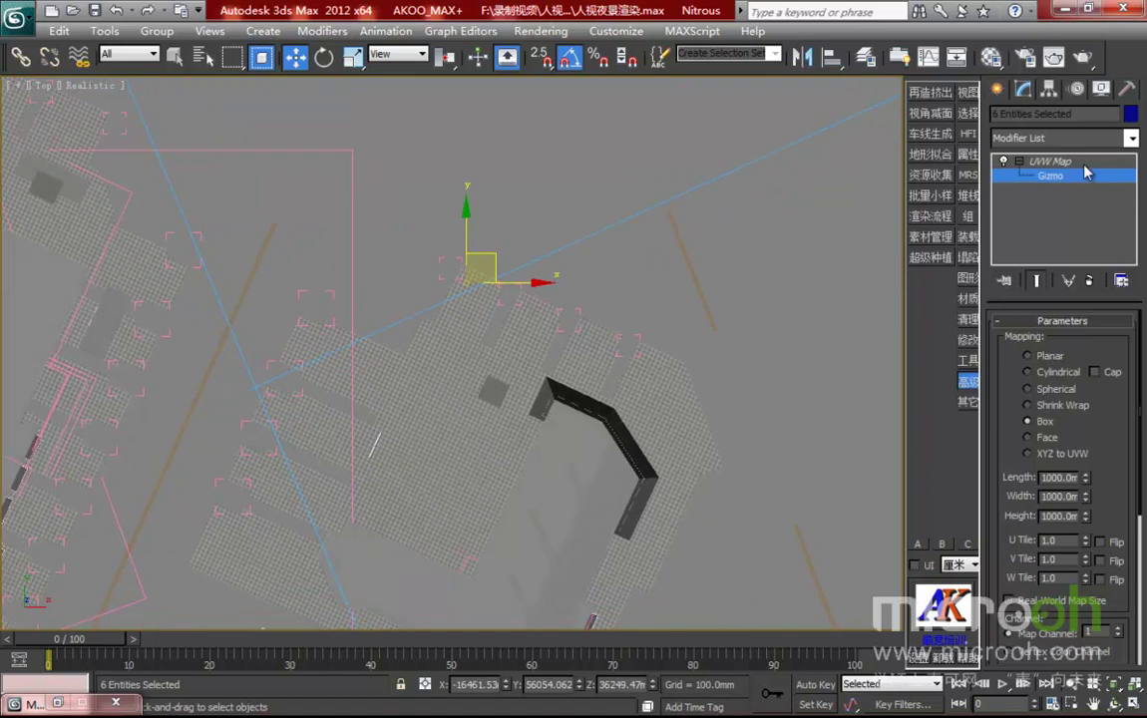
left_click(1067, 162)
middle_click_drag(630, 362, 651, 374)
right_click(515, 351)
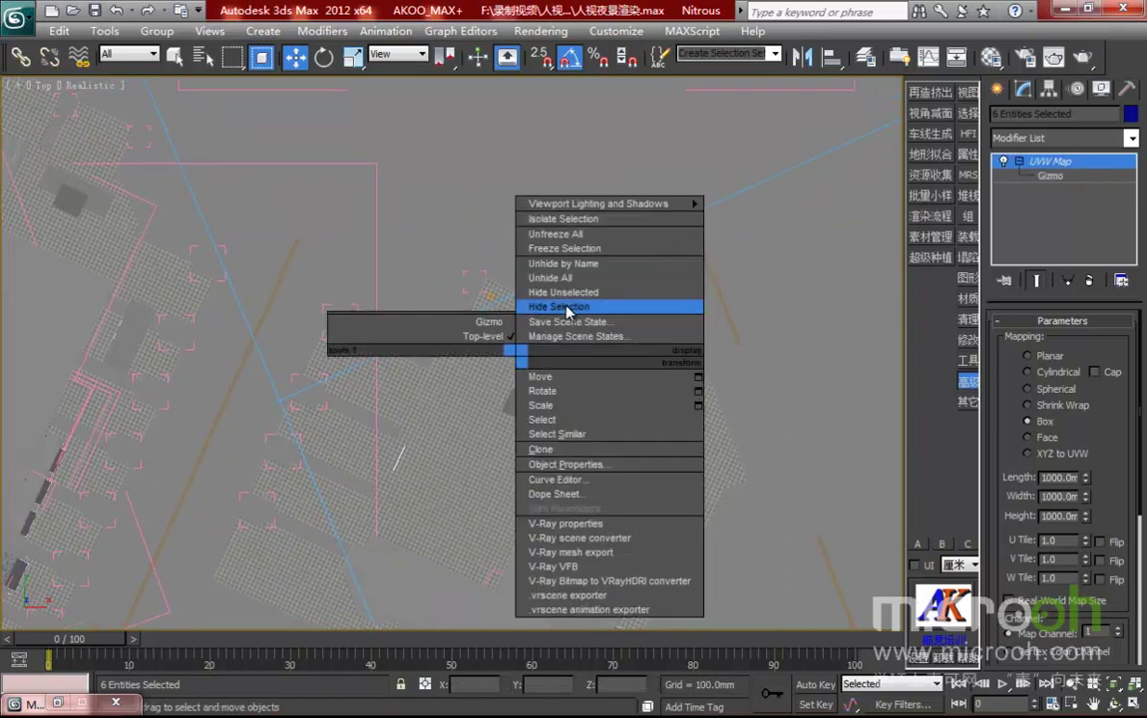
left_click(604, 305)
Sample the ground's material 地形-草地1 into a free material slot
scroll(479, 376, "up", 2)
middle_click_drag(597, 439, 405, 332, "alt")
scroll(558, 446, "up", 2)
middle_click_drag(558, 446, 345, 297)
scroll(392, 420, "up", 2)
middle_click_drag(392, 420, 438, 384)
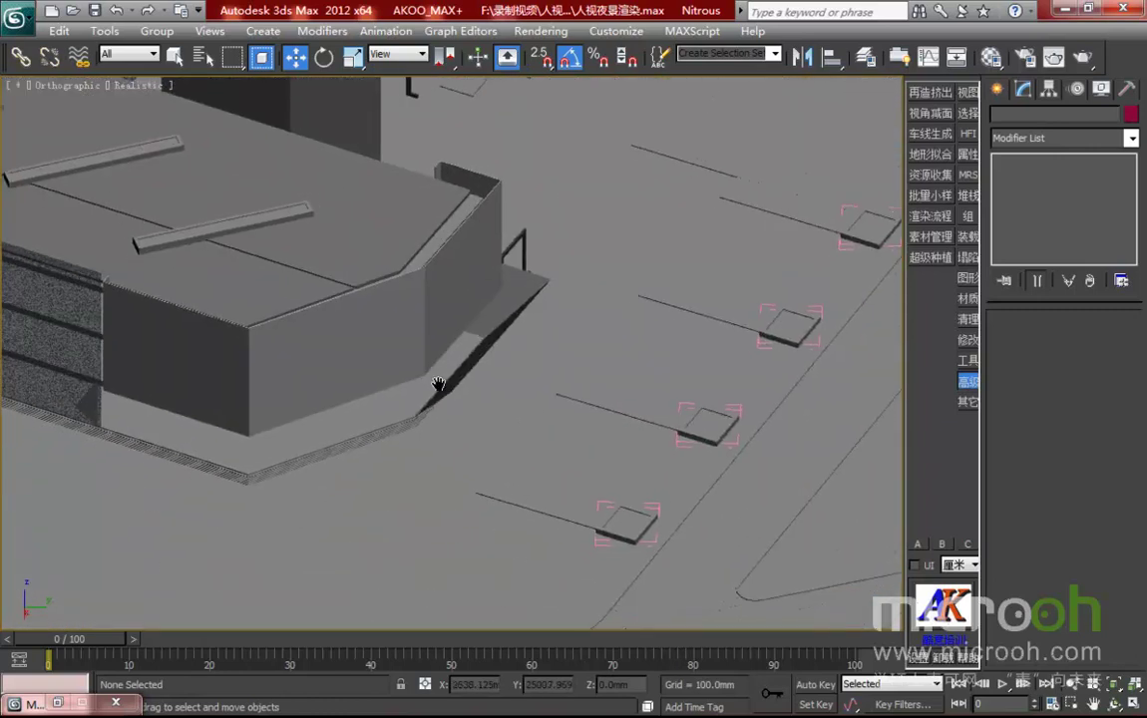
key("m")
left_click(877, 295)
left_click(838, 420)
left_click(671, 353)
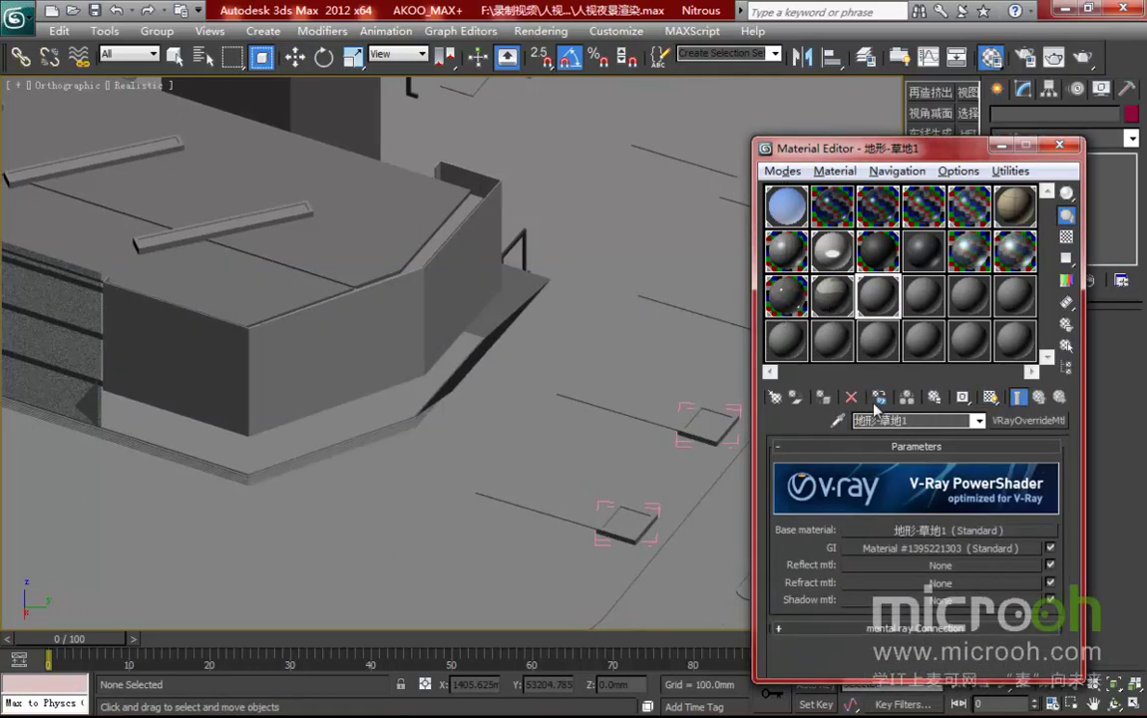
Set the pavement material 地形-人行道11 to a specular level of 42 and a glossiness of 26
left_click(838, 303)
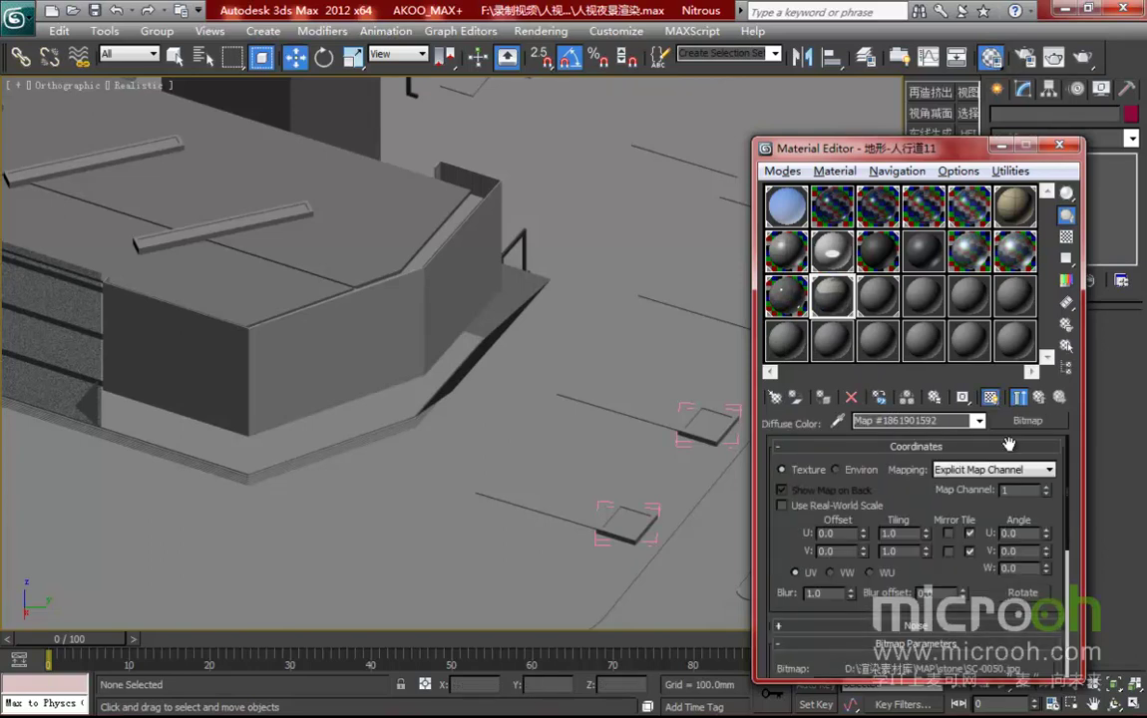
left_click(1042, 399)
scroll(897, 519, "down", 5)
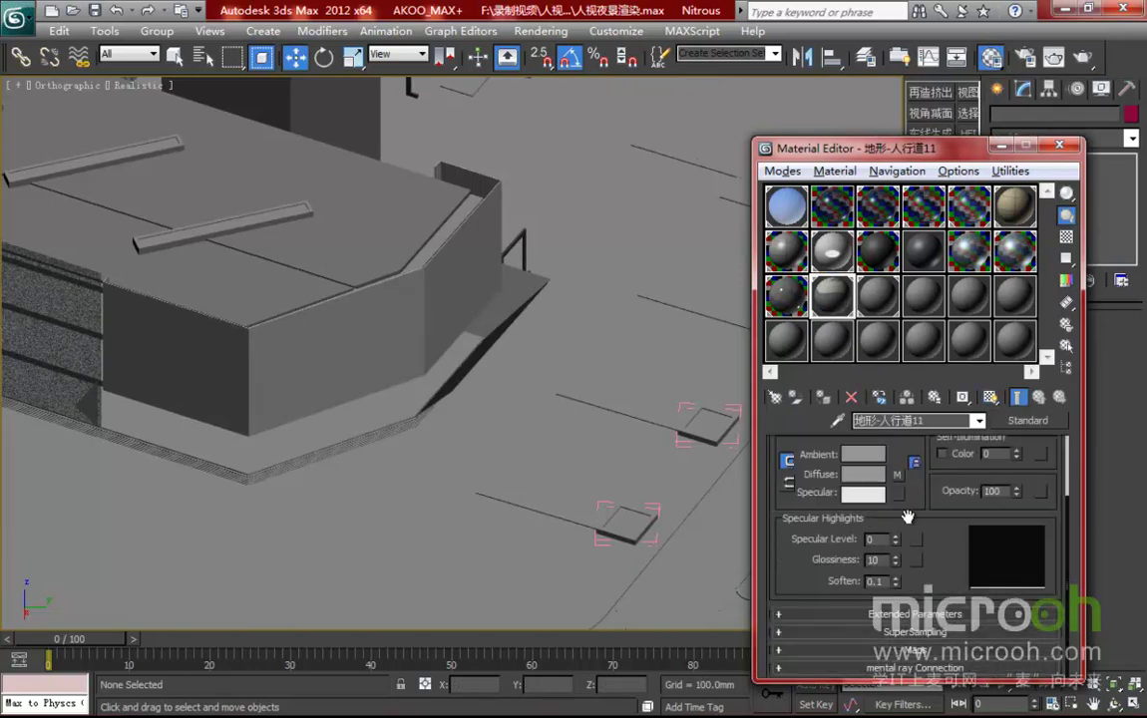
left_click_drag(895, 543, 896, 506)
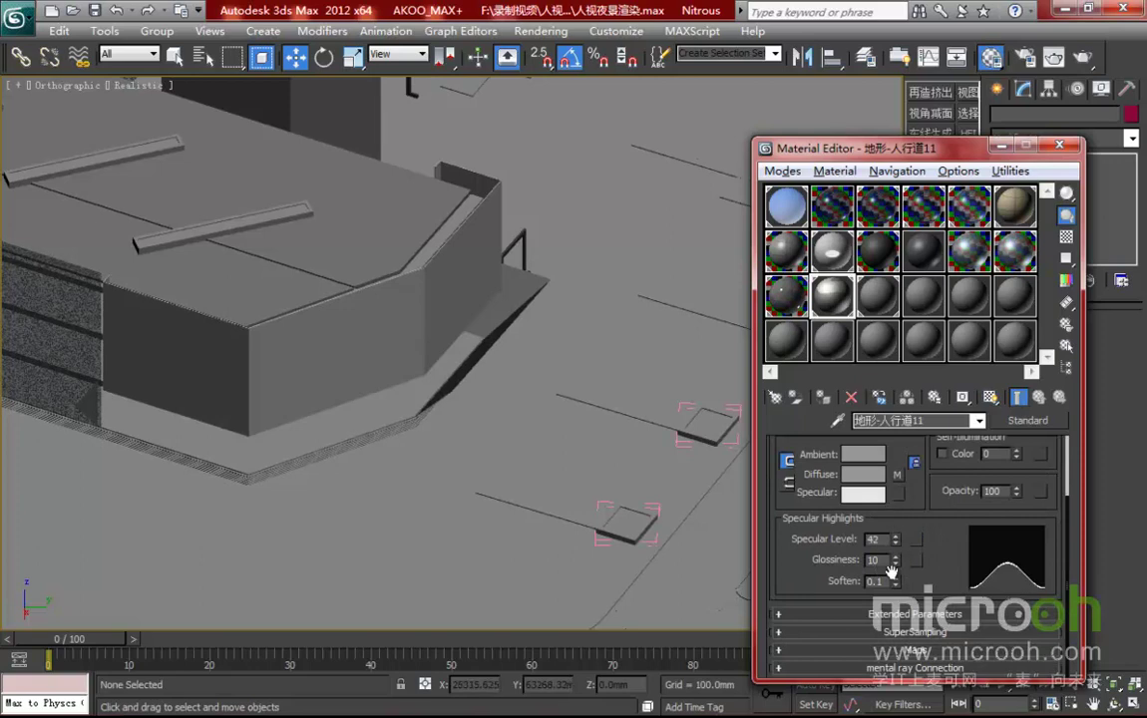
left_click_drag(896, 562, 899, 549)
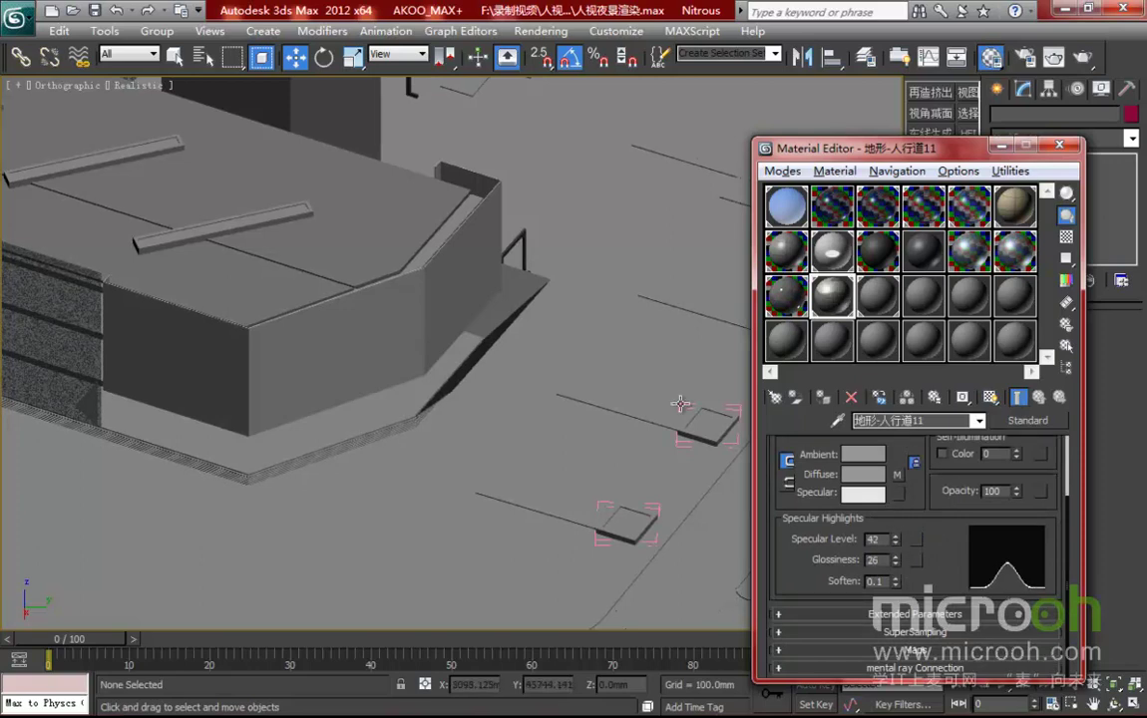
Select all objects that use the grass material 地形-草地1 and isolate them
middle_click_drag(681, 403, 660, 320)
right_click(618, 358)
left_click(639, 303)
middle_click_drag(641, 387, 577, 353)
left_click(878, 299)
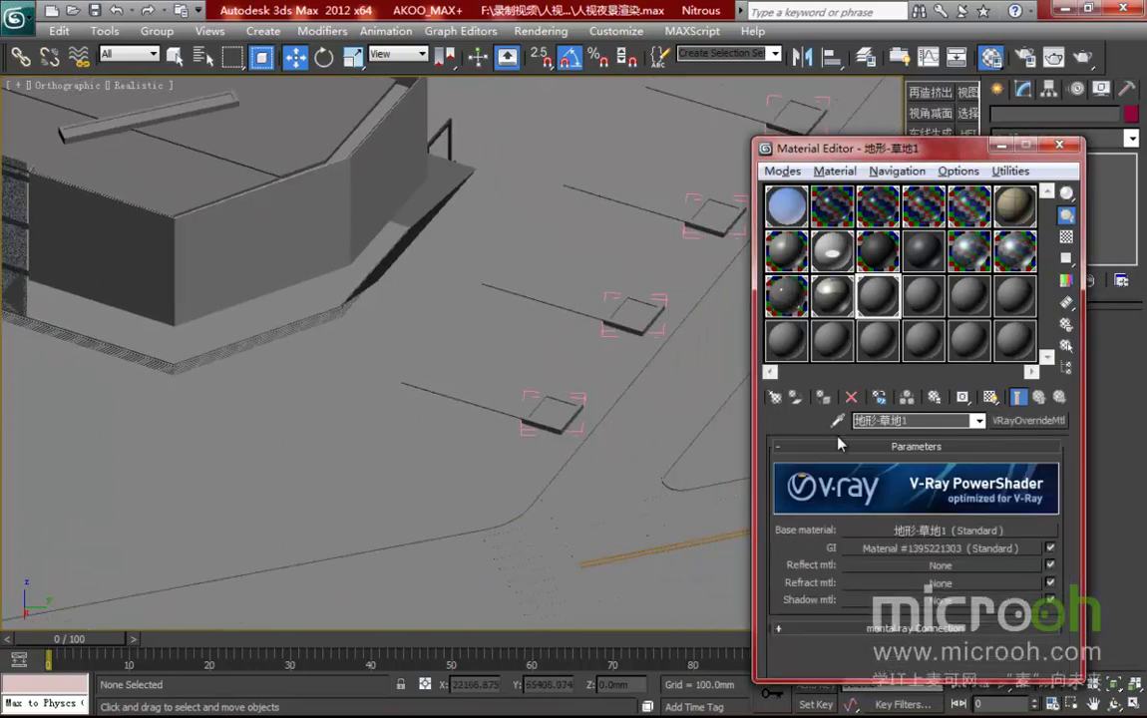
key("q")
key("w")
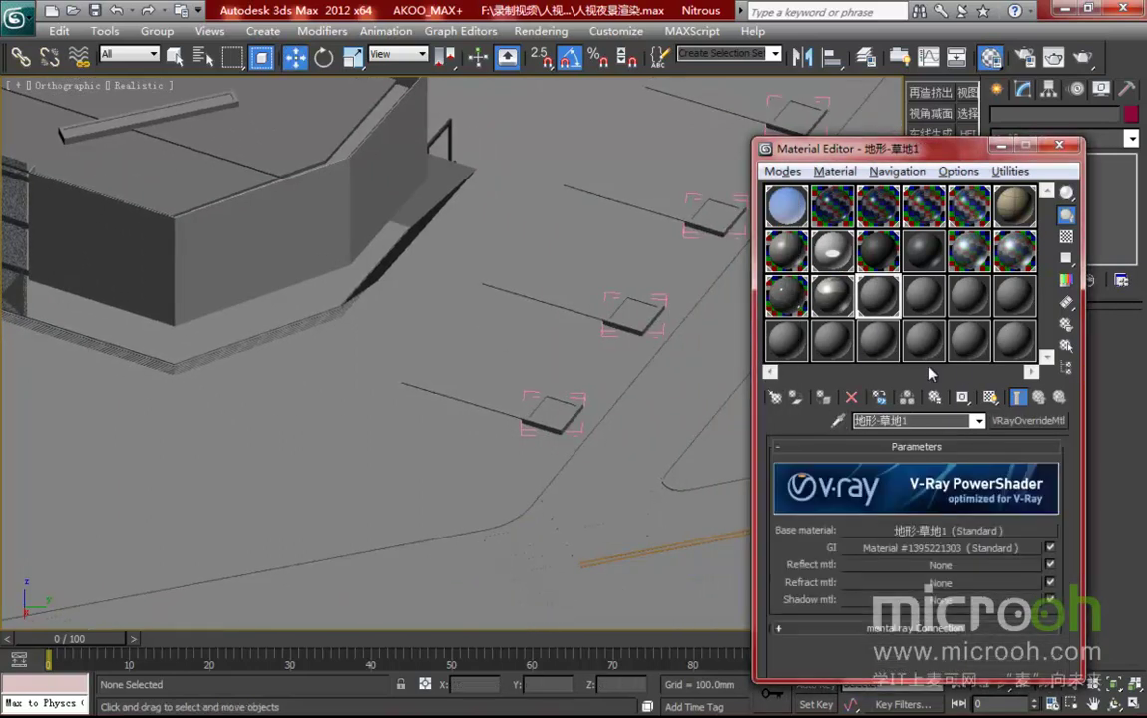
left_click(1065, 347)
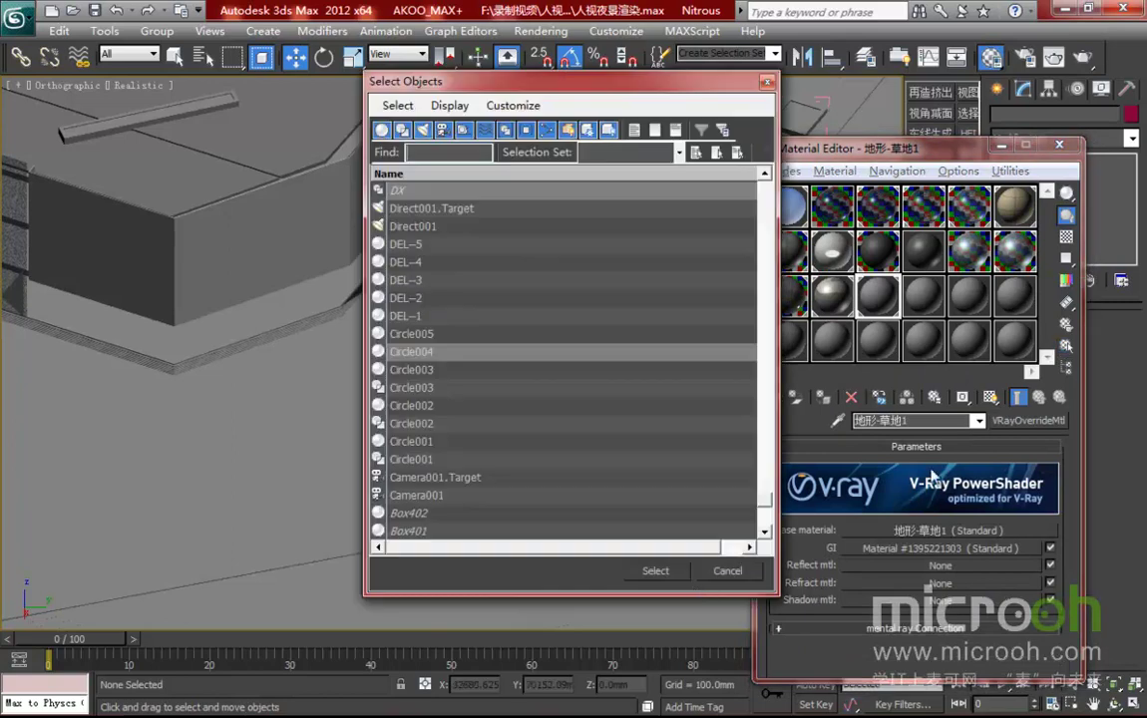
left_click(658, 569)
key("alt+q")
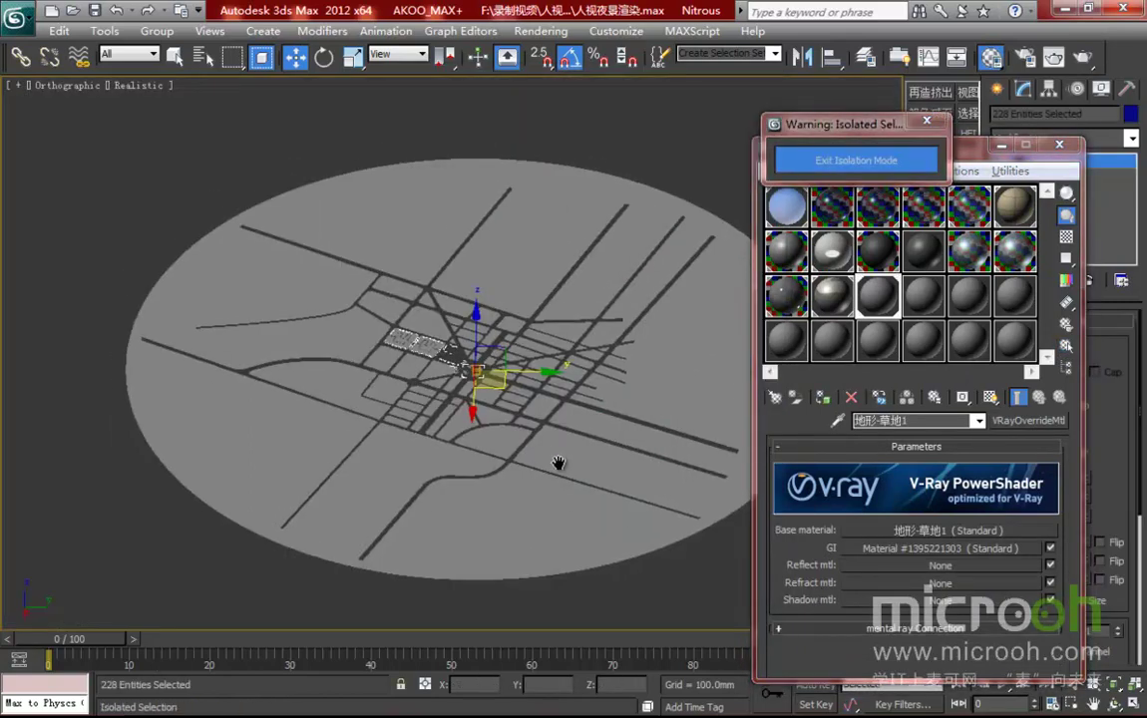
Open the base material of 地形-草地1 and enable its map display in the viewport
left_click(946, 534)
left_click(1039, 397)
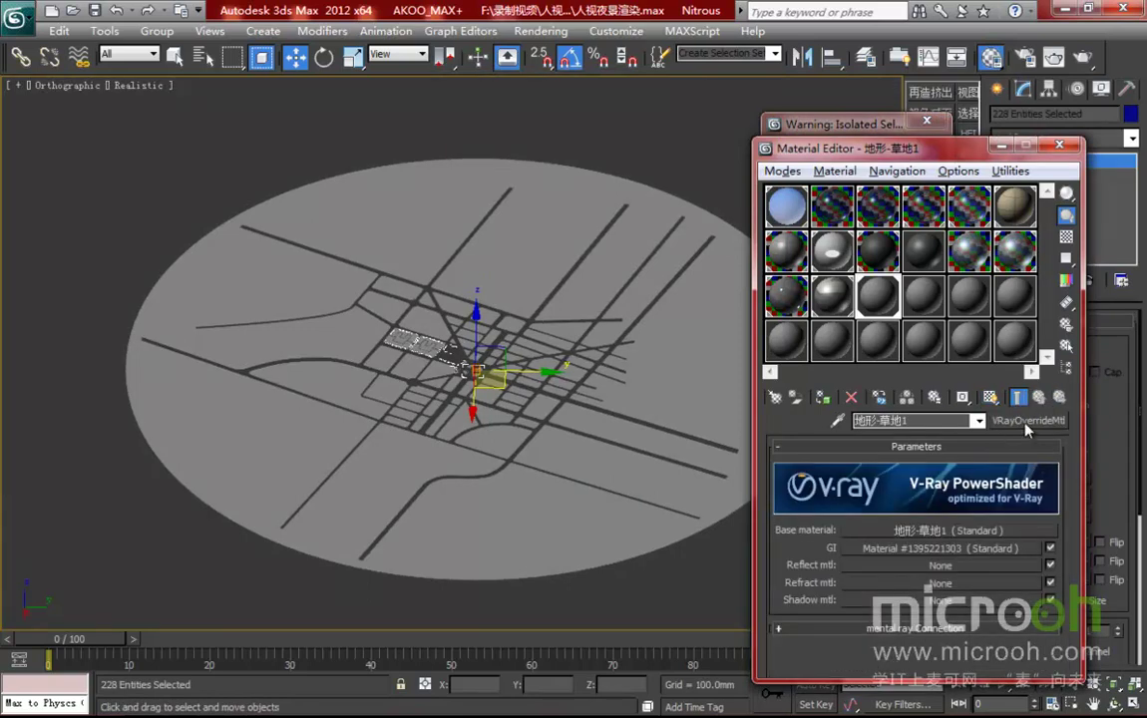
left_click(954, 540)
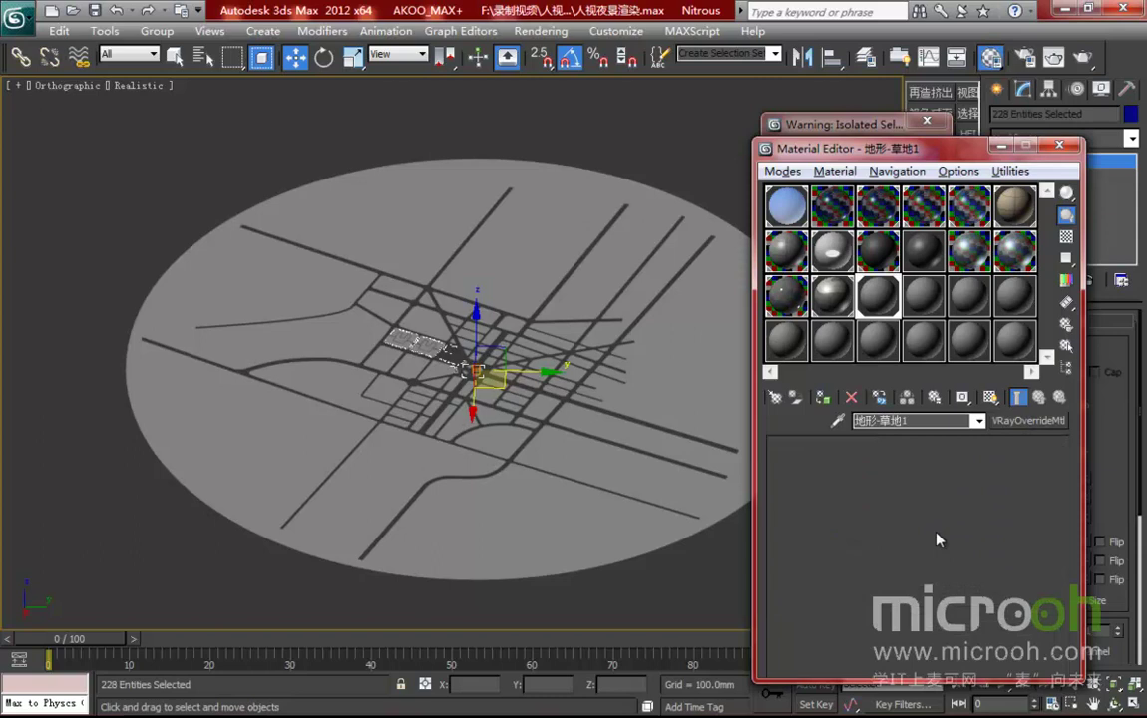
left_click(990, 398)
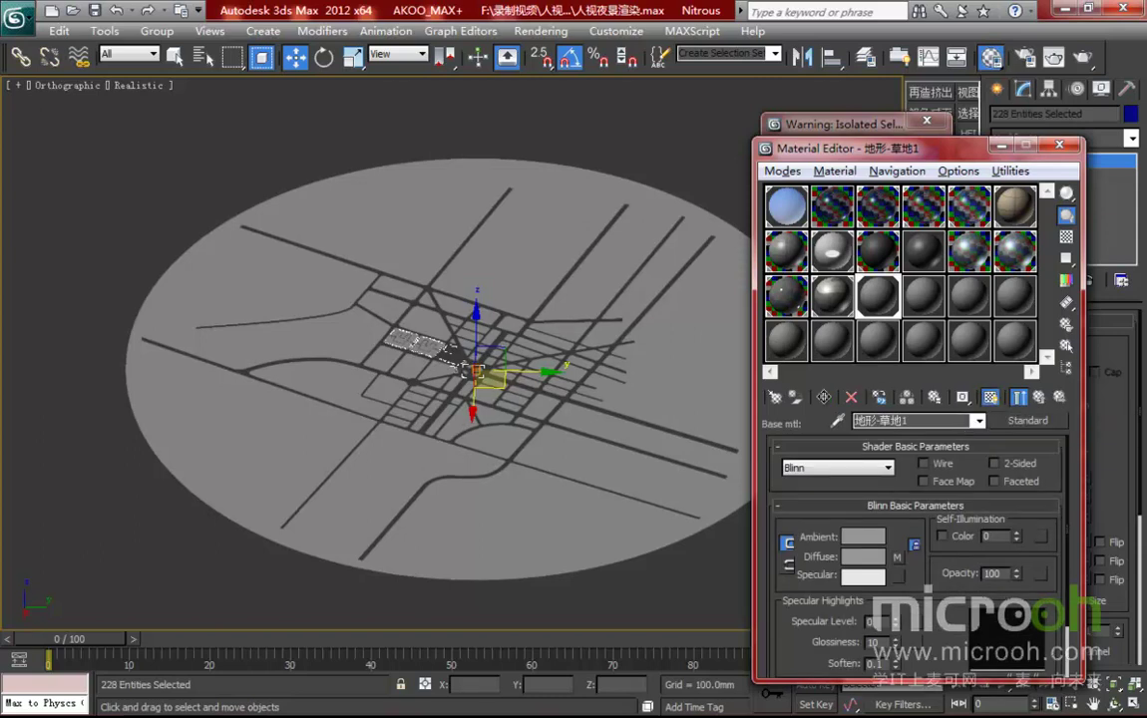
Replace the grass base material's diffuse bitmap with GR-0011 from the grass map folder
middle_click_drag(424, 340, 450, 272)
scroll(545, 346, "up", 6)
left_click(897, 557)
left_click(929, 673)
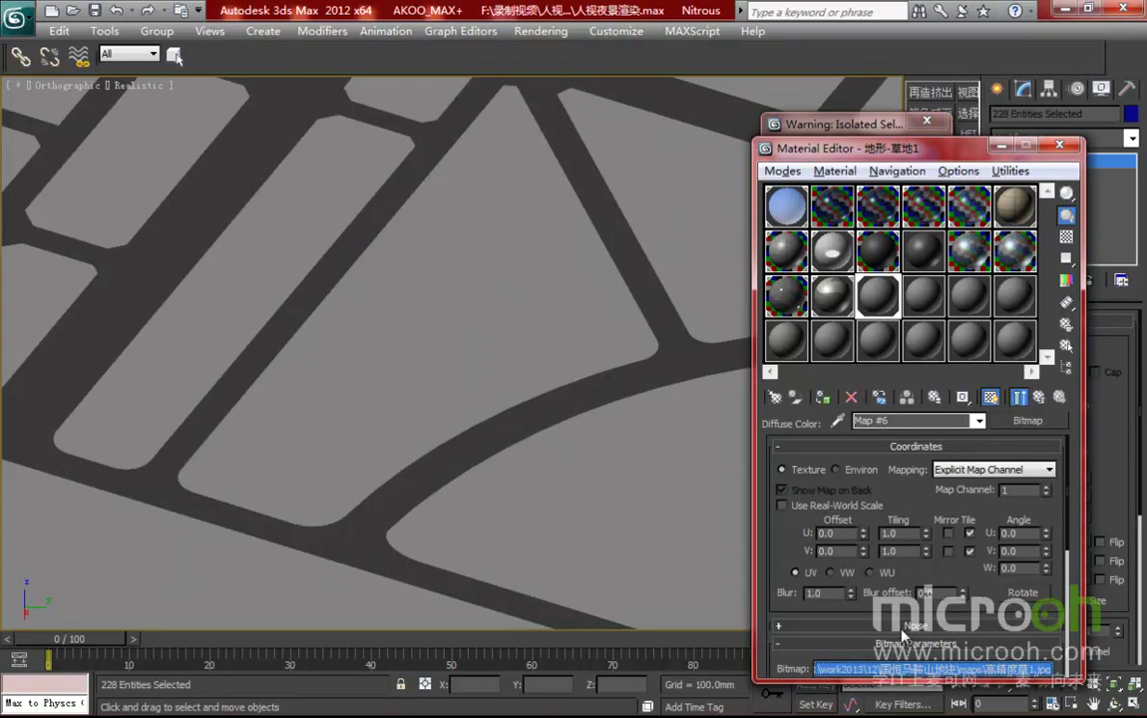
left_click(933, 669)
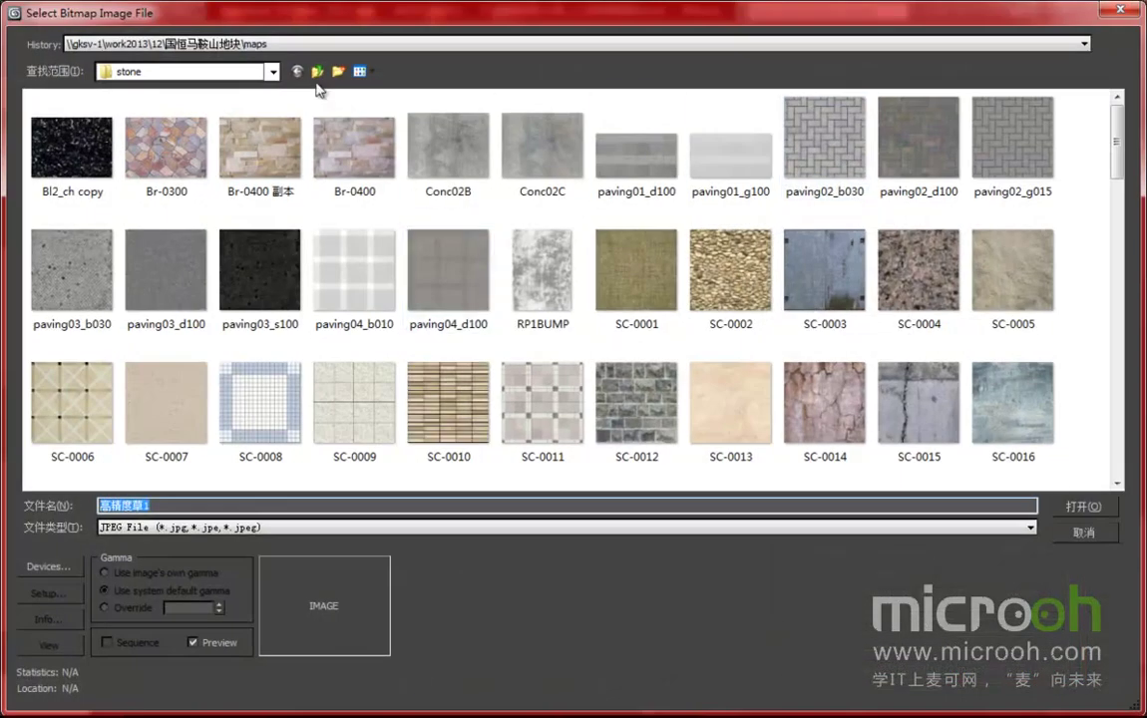
left_click(318, 72)
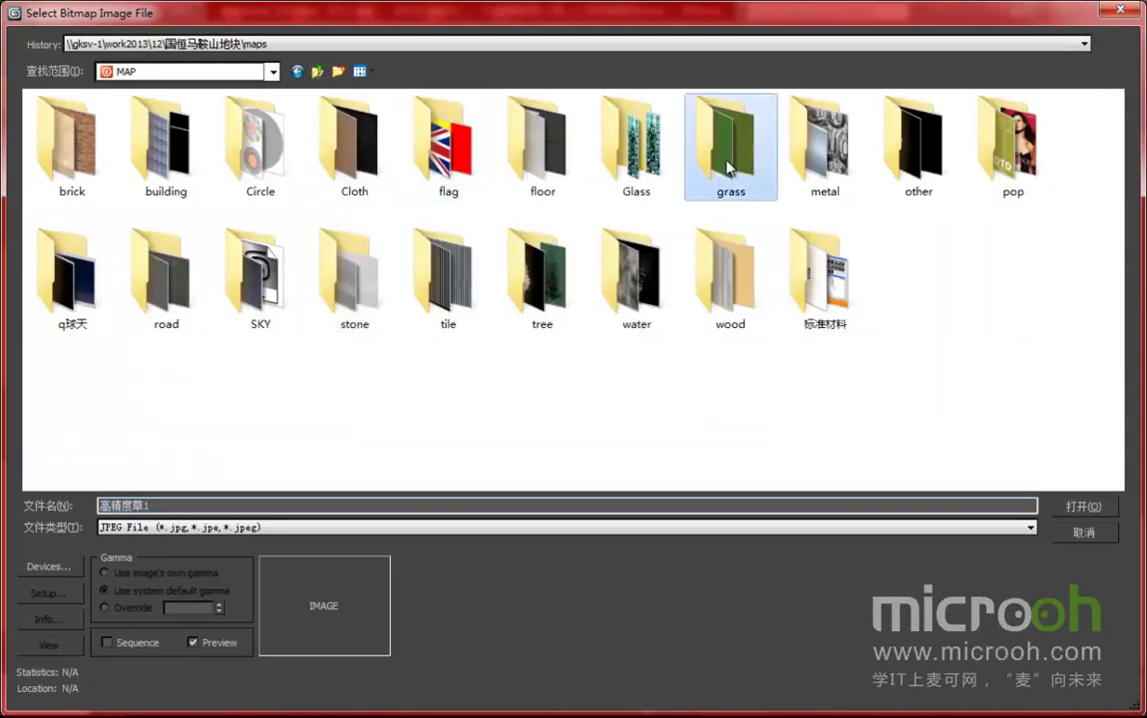
double_click(723, 149)
left_click(673, 158)
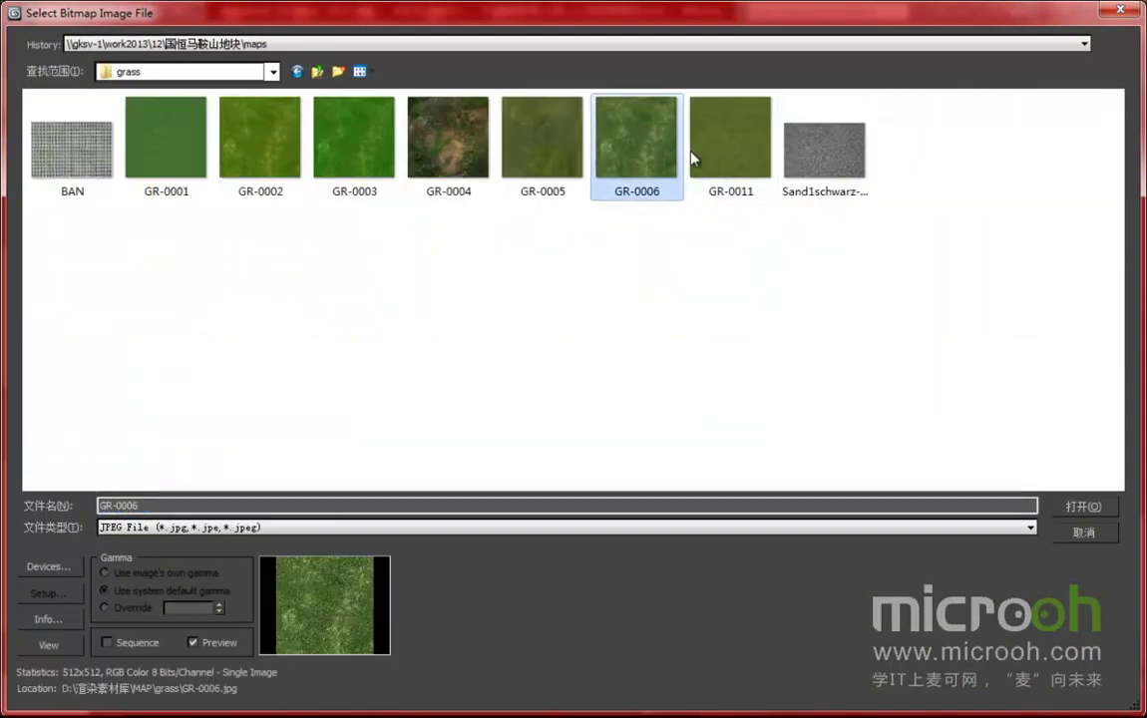
left_click(731, 145)
left_click(1059, 503)
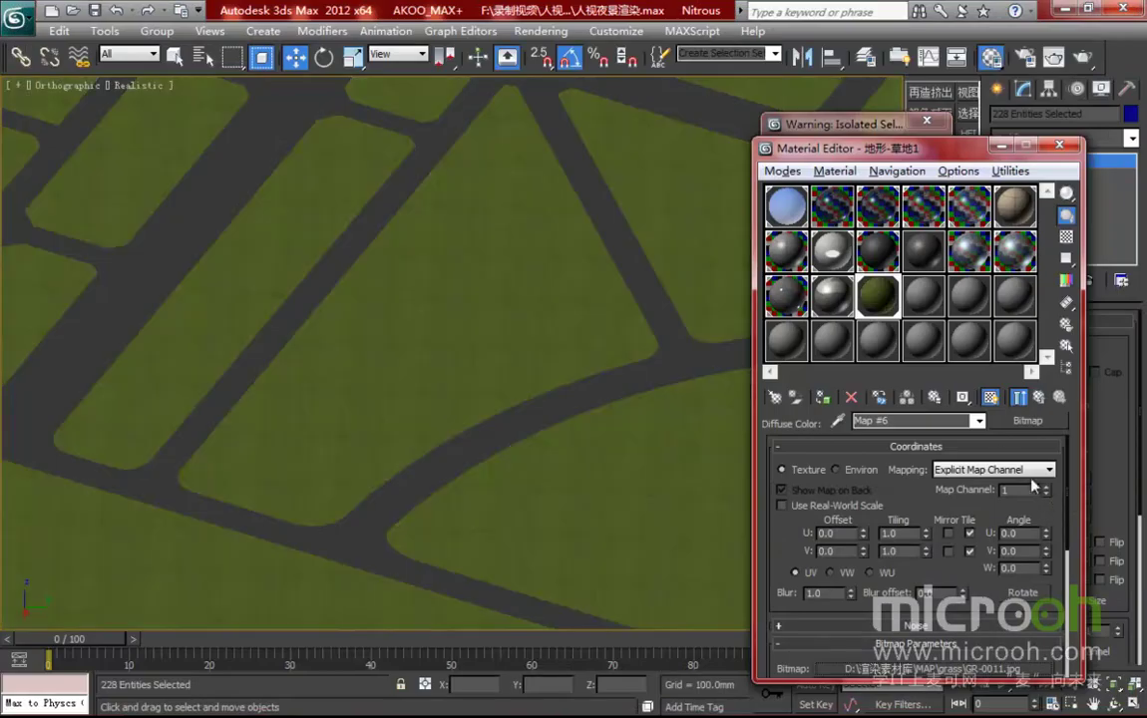
Set the grass objects' UVW Map length, width and height to 5000 mm
scroll(466, 282, "up", 10)
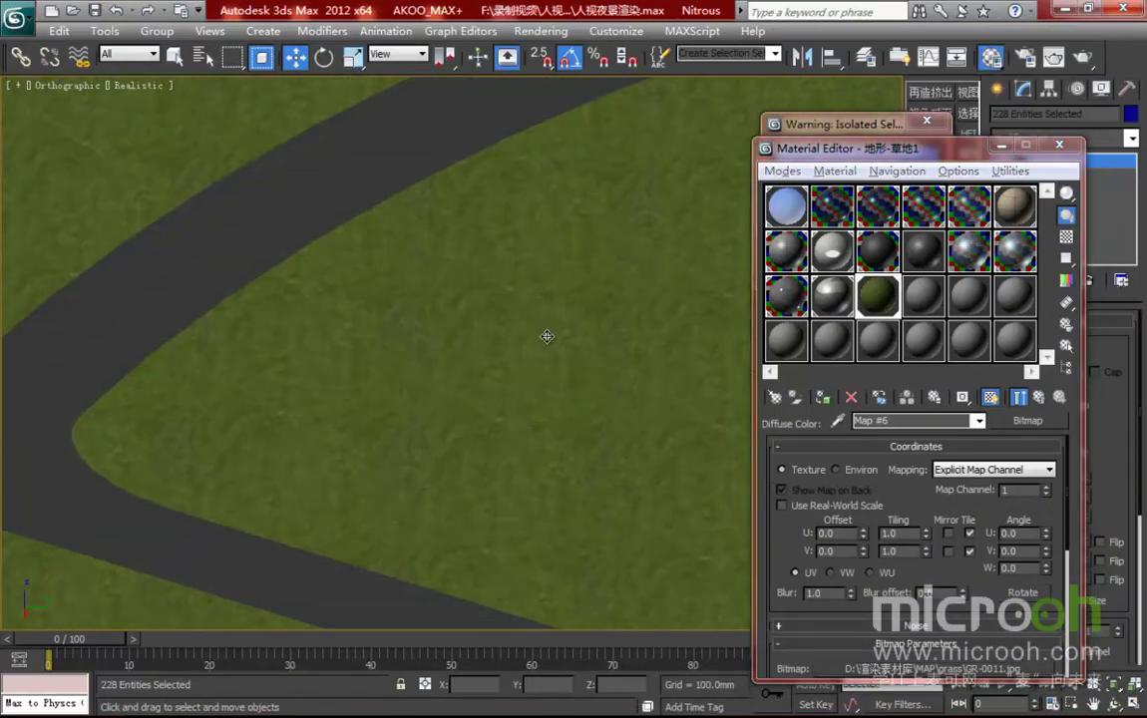
left_click_drag(859, 155, 698, 52)
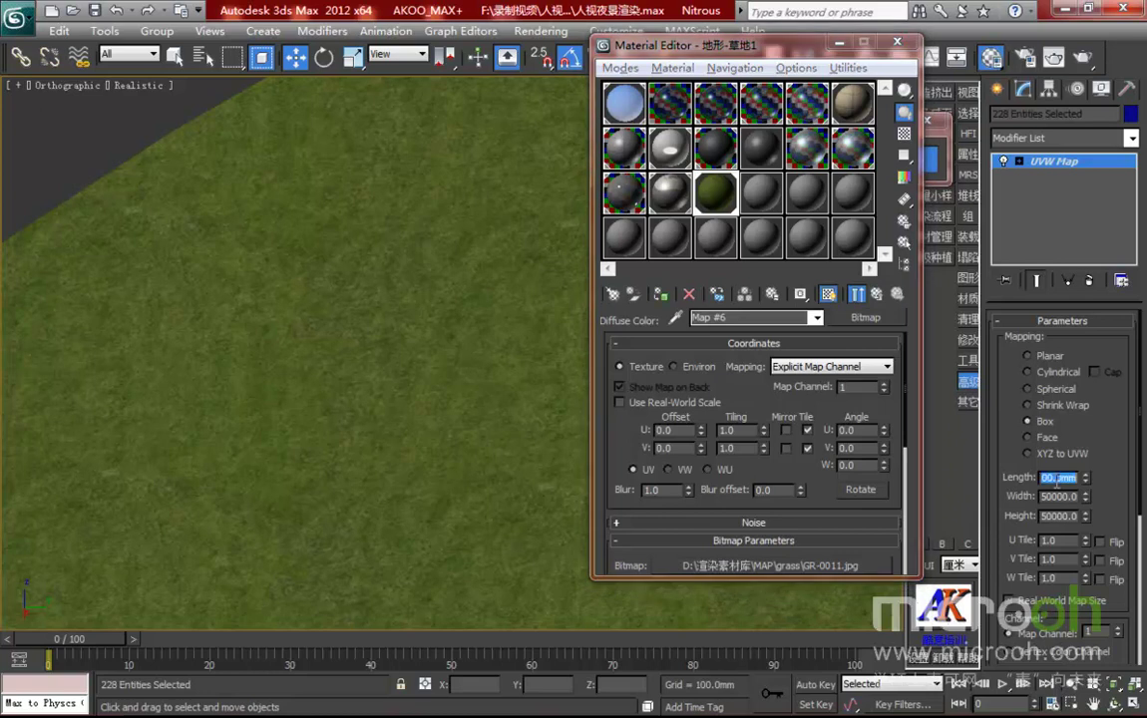
key("Tab")
type("5000")
key("Tab")
type("5")
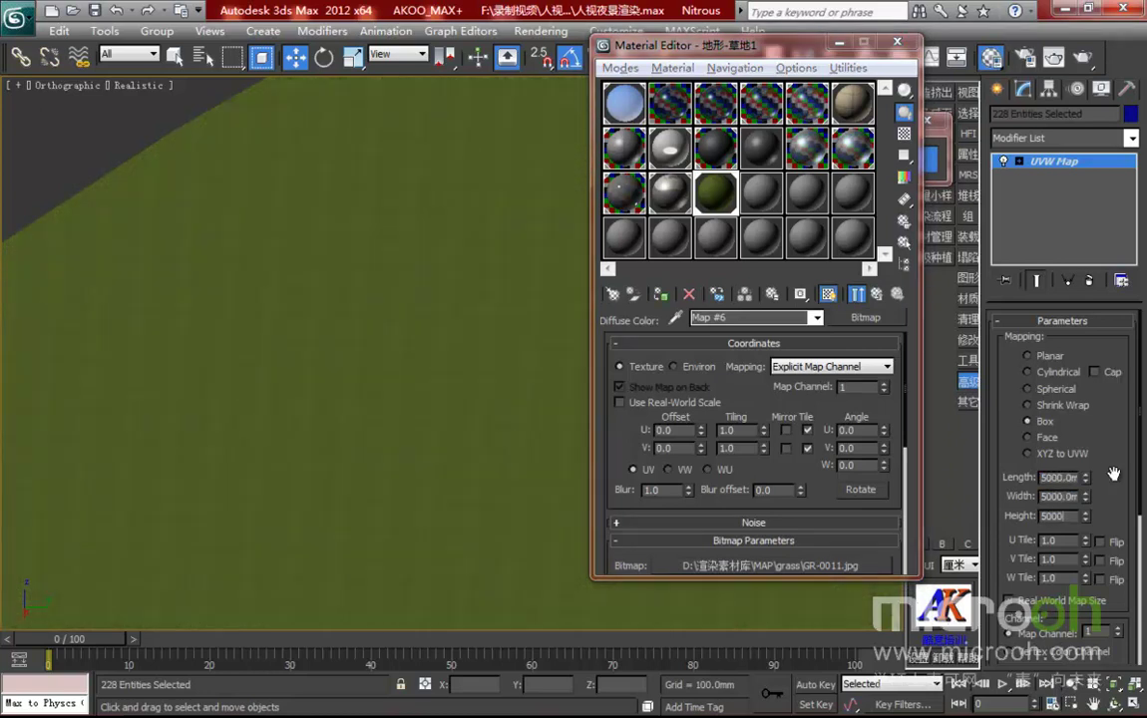
key("Return")
mouse_move(419, 307)
middle_mouse_down()
mouse_move(410, 302)
mouse_move(439, 314)
middle_mouse_up()
scroll(403, 344, "up", 2)
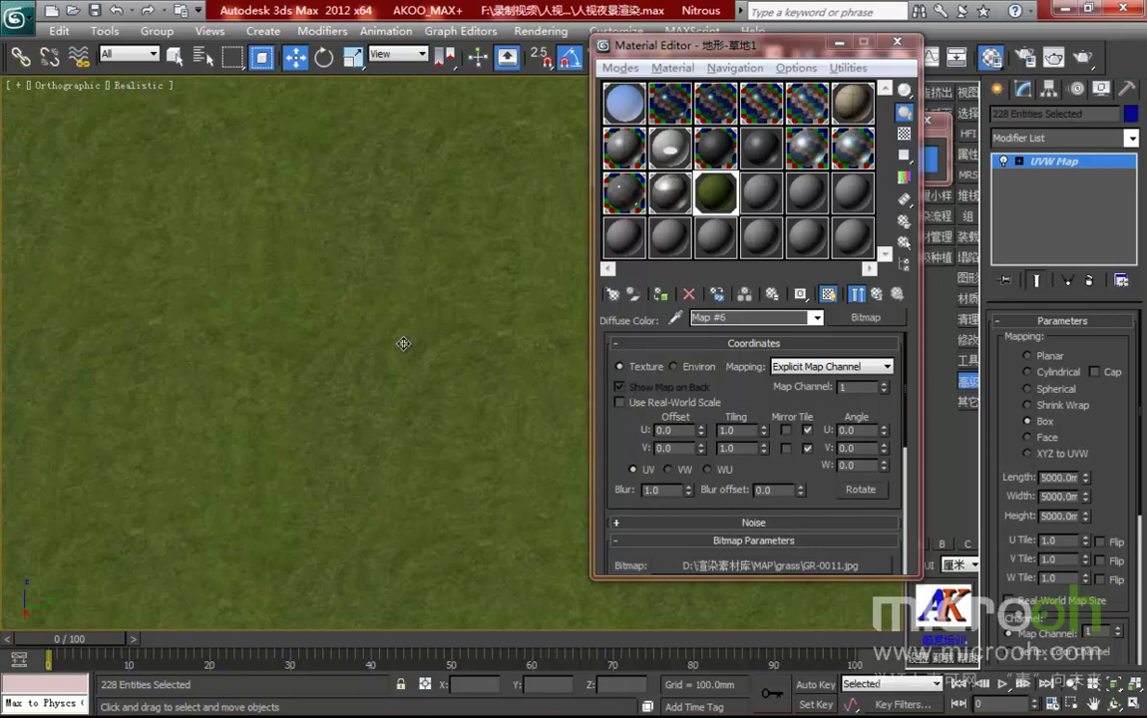
Move the Material Editor aside and exit isolation of the grass objects
scroll(405, 343, "down", 4)
scroll(409, 343, "down", 3)
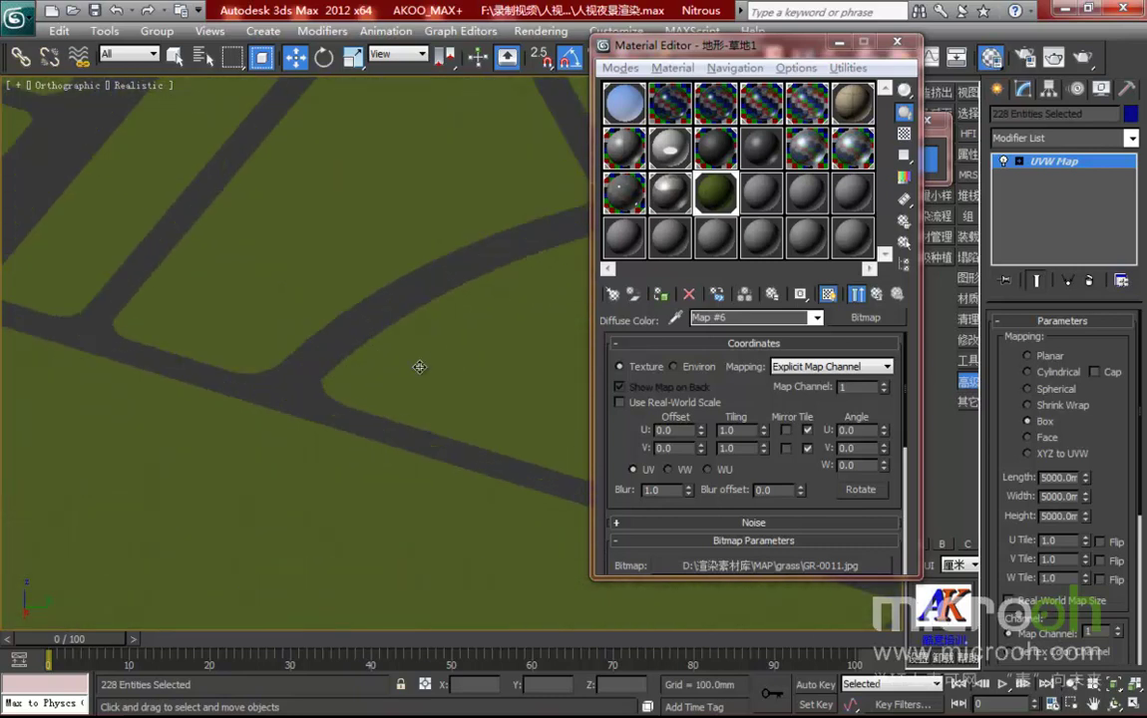
scroll(420, 364, "up", 5)
left_click_drag(703, 48, 986, 87)
left_click(813, 160)
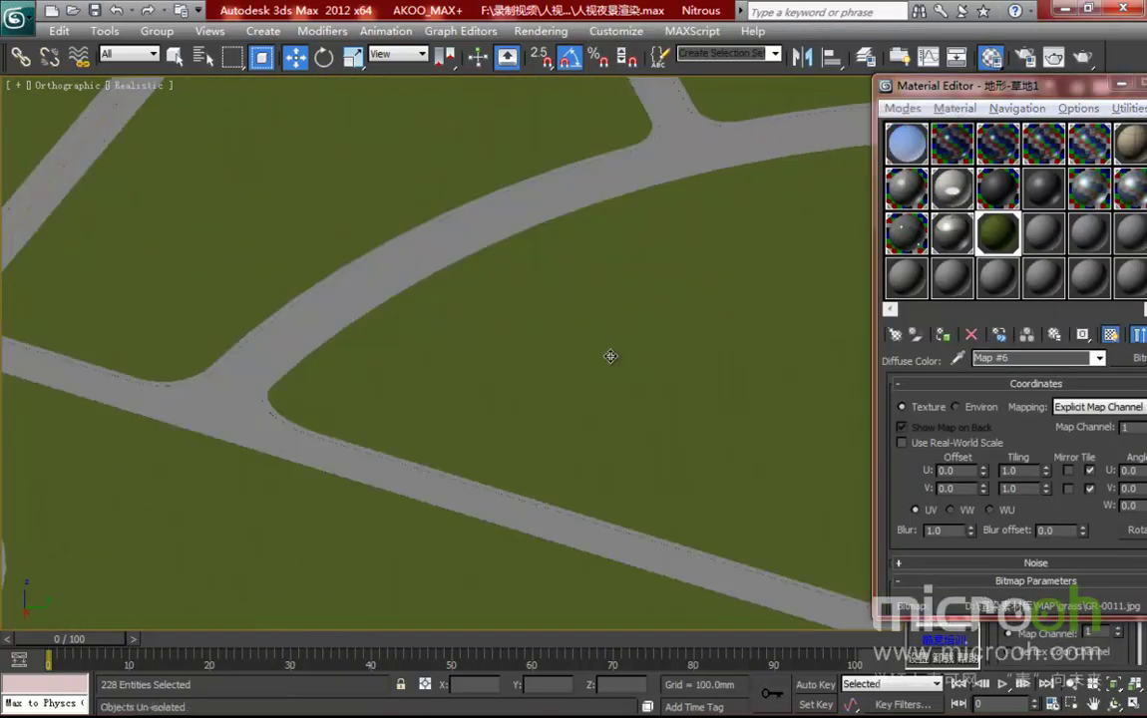
Hide the selected grass objects
right_click(596, 313)
left_click(624, 297)
scroll(536, 403, "down", 6)
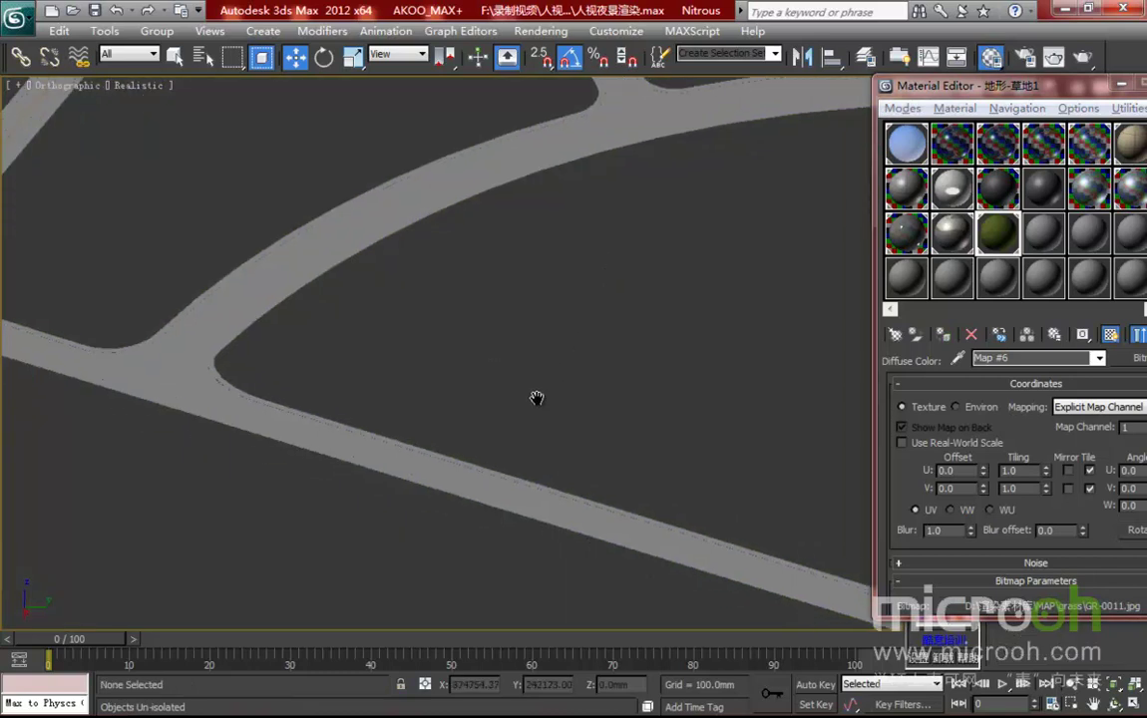
Sample the ground surface's material 地形-地面-湿漉漉 from the model into the empty sample slot beside the grass material
middle_click_drag(494, 385, 463, 537)
scroll(522, 222, "up", 2)
middle_click_drag(511, 110, 523, 261)
scroll(522, 262, "up", 5)
middle_click_drag(513, 95, 431, 349)
scroll(465, 309, "up", 8)
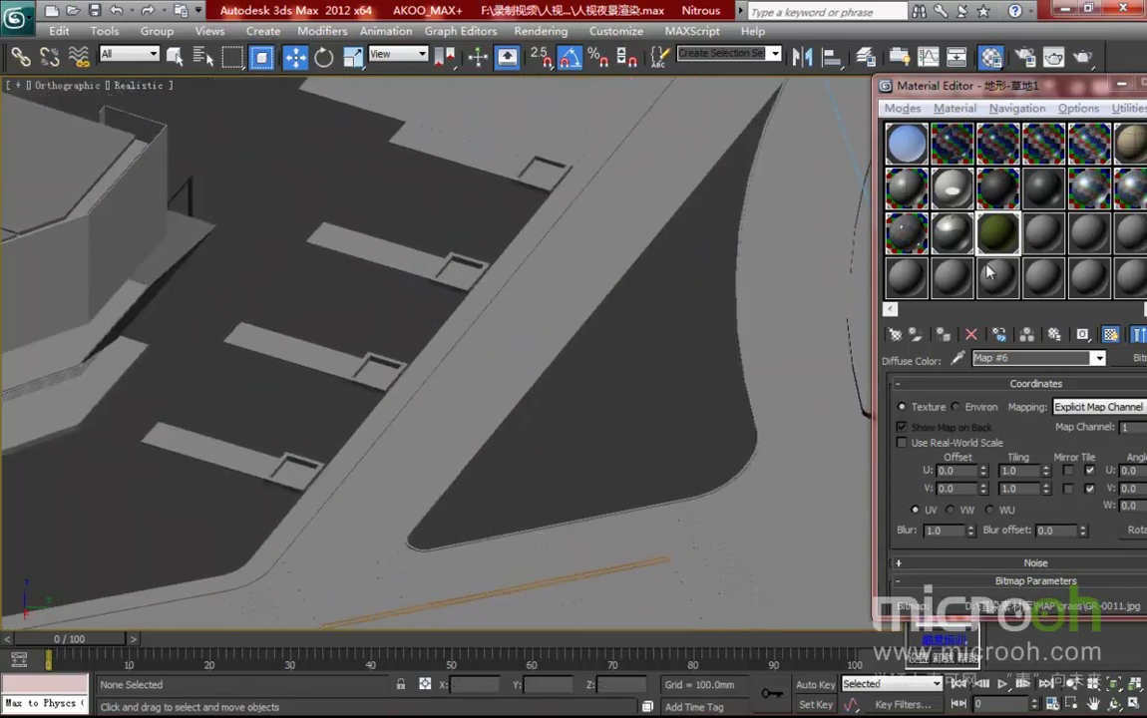
left_click(1037, 232)
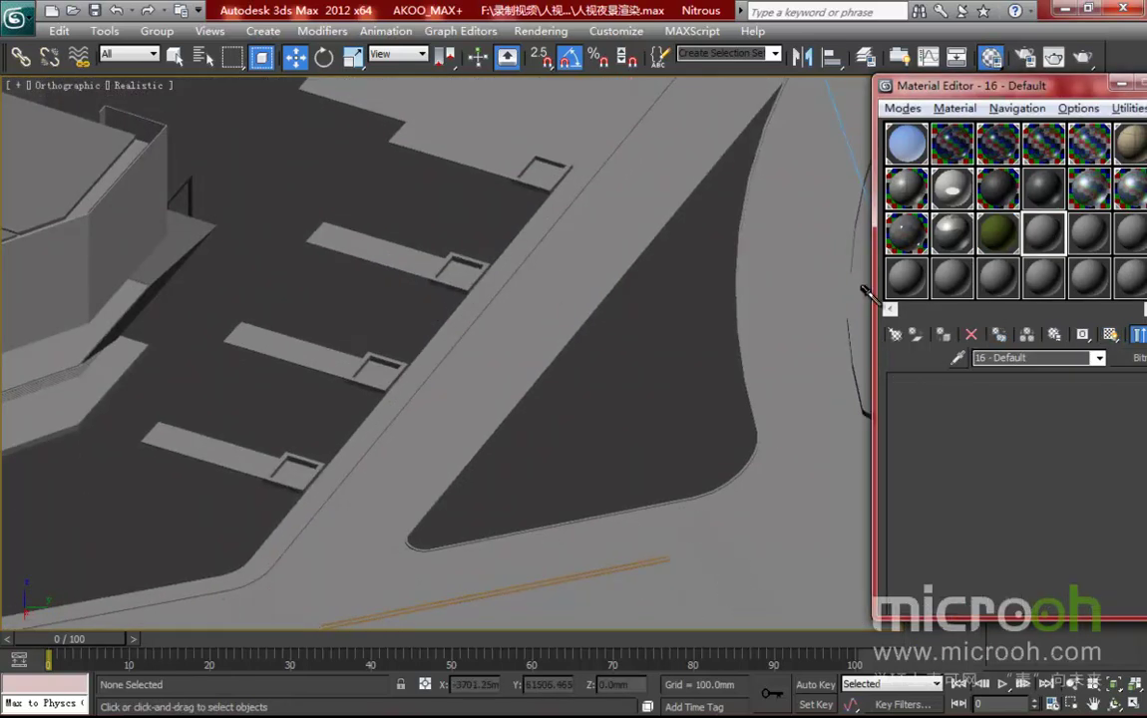
left_click(662, 280)
Select all objects that use the 地形-地面-湿漉漉 material and isolate them
left_click_drag(1059, 88, 938, 88)
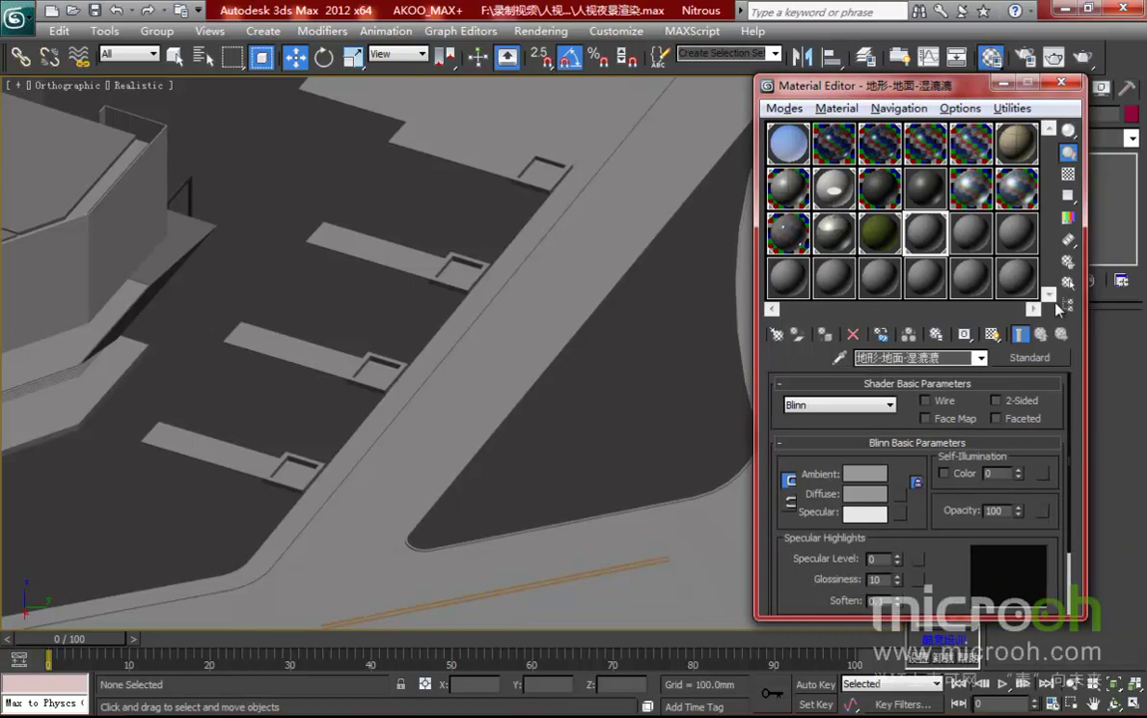
left_click(1067, 284)
left_click(658, 568)
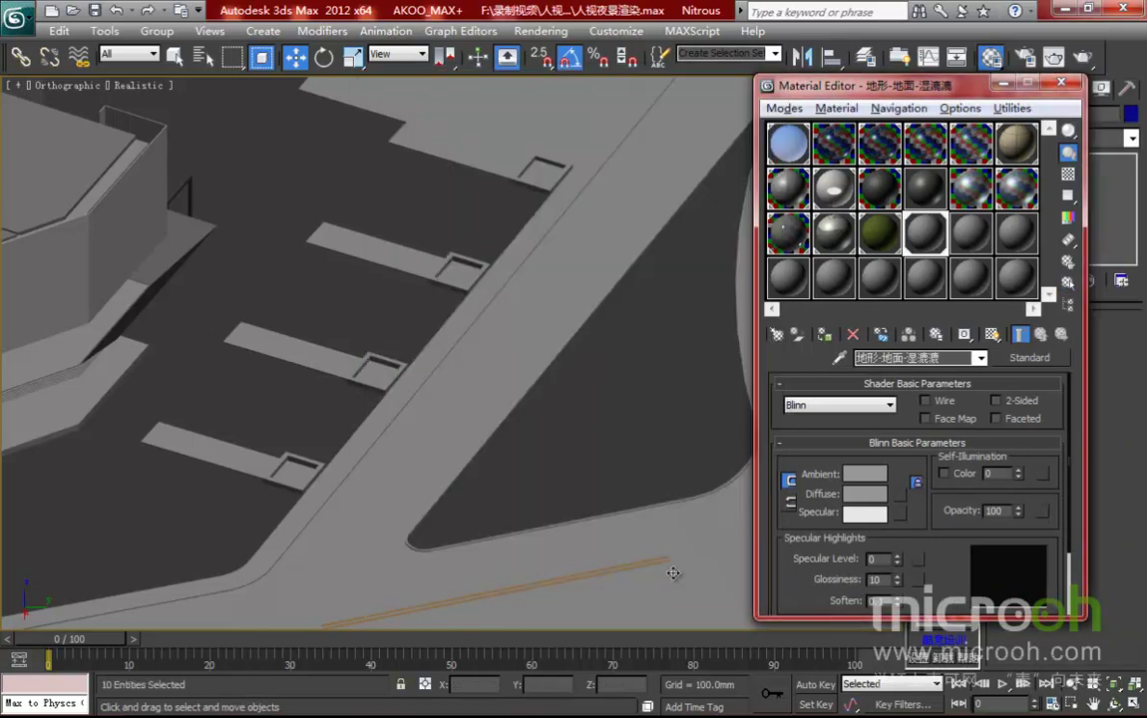
key("alt+q")
scroll(429, 309, "up", 8)
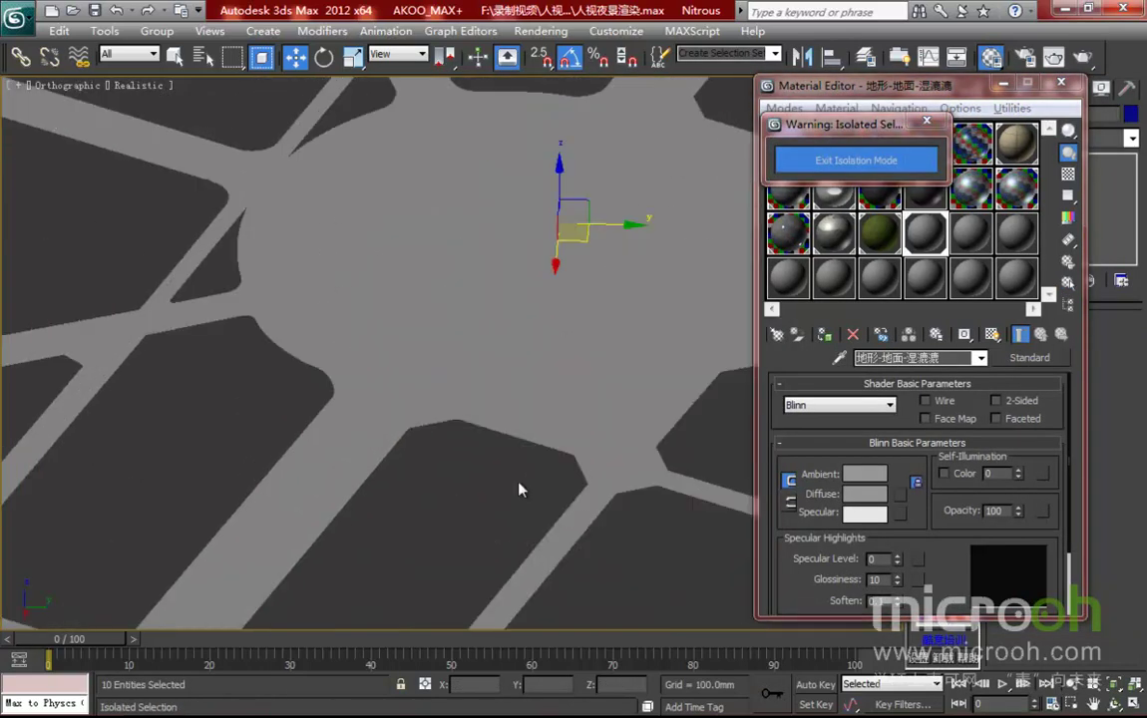
Change the 地形-地面-湿漉漉 material's type from Standard to VRayMtl
left_click_drag(942, 92, 909, 76)
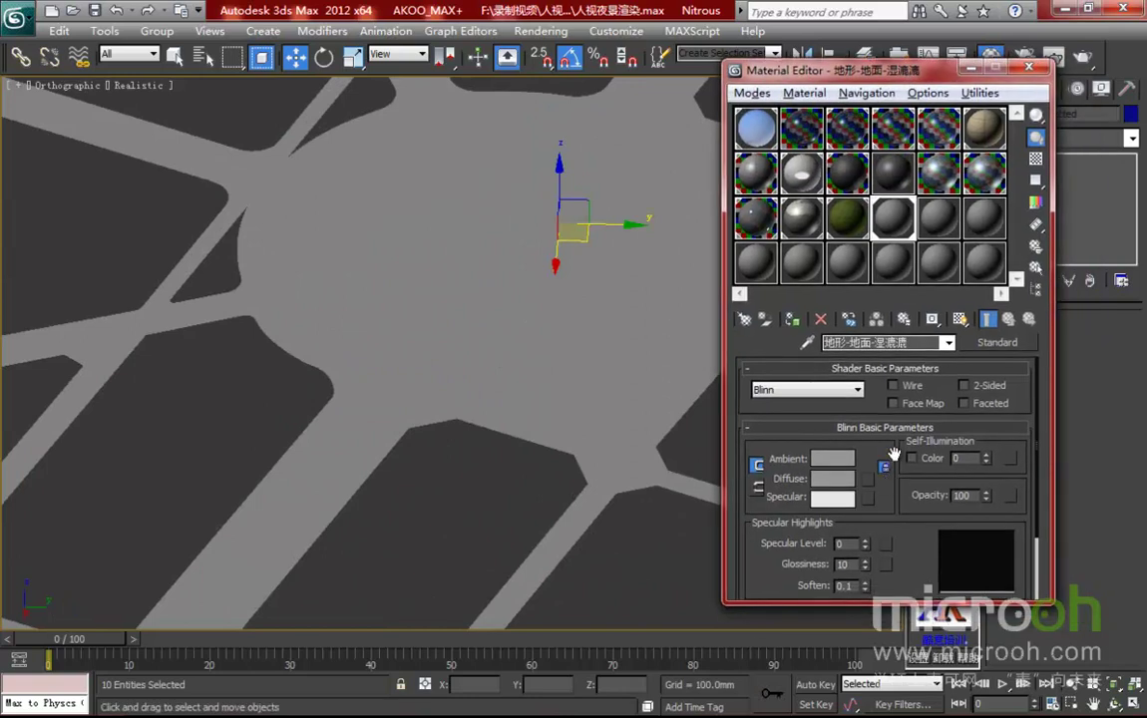
scroll(873, 402, "down", 1)
left_click(998, 342)
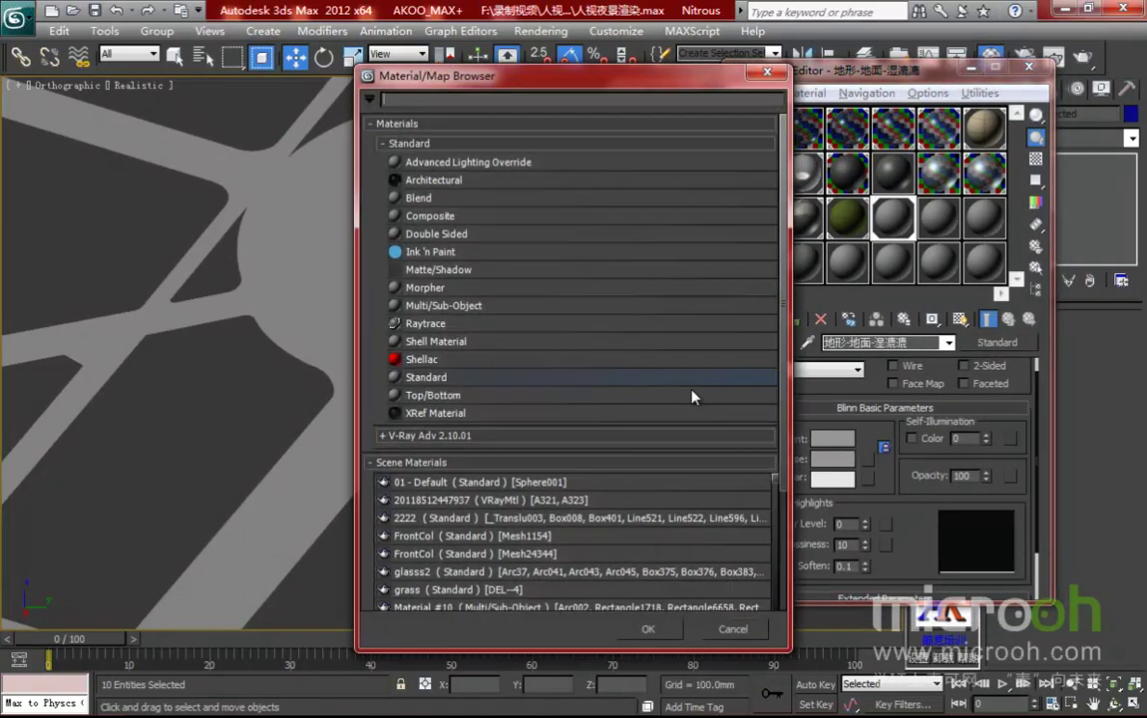
left_click(442, 436)
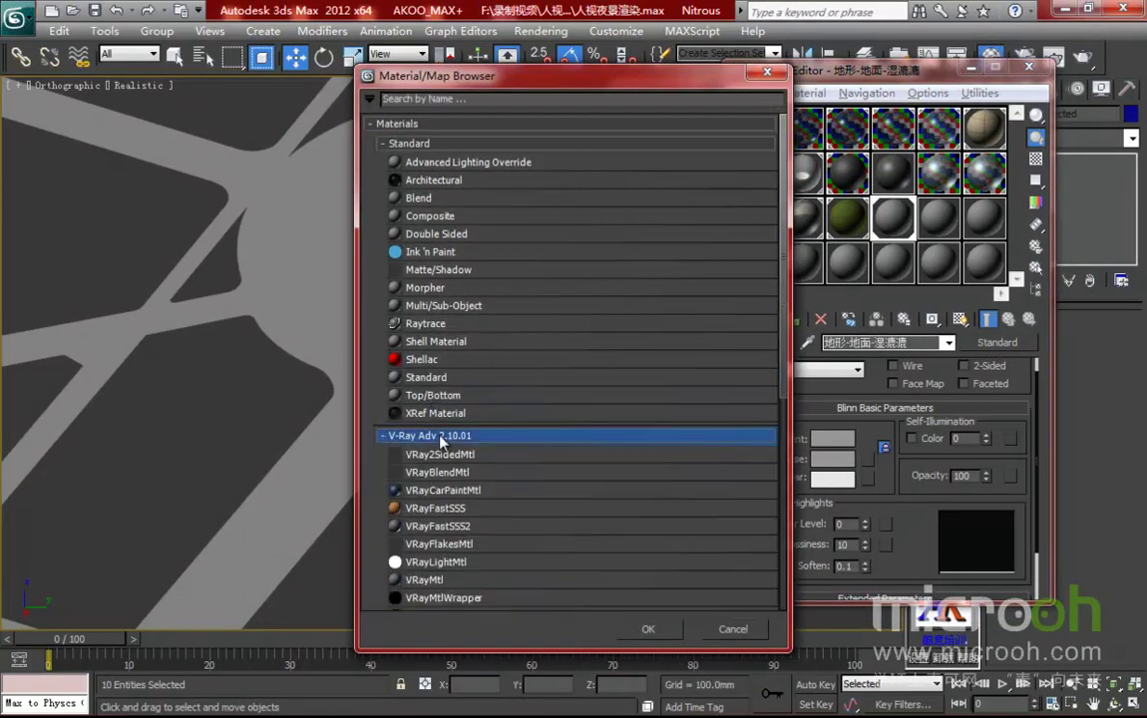
double_click(450, 582)
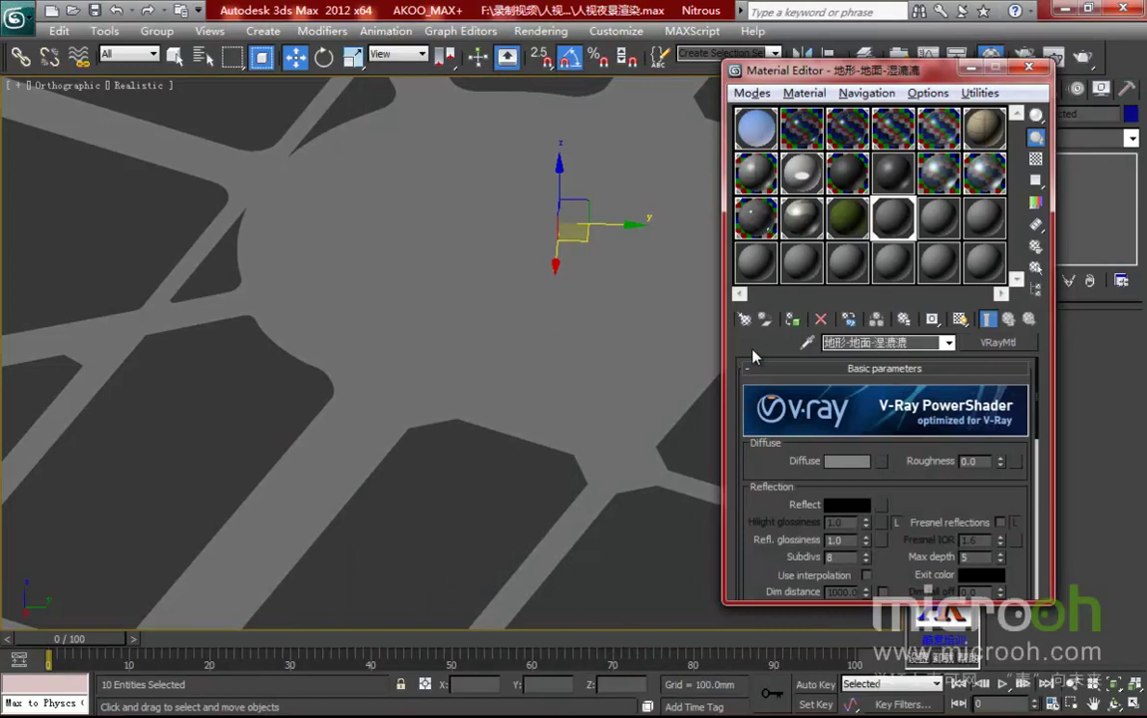
left_click_drag(828, 64, 788, 44)
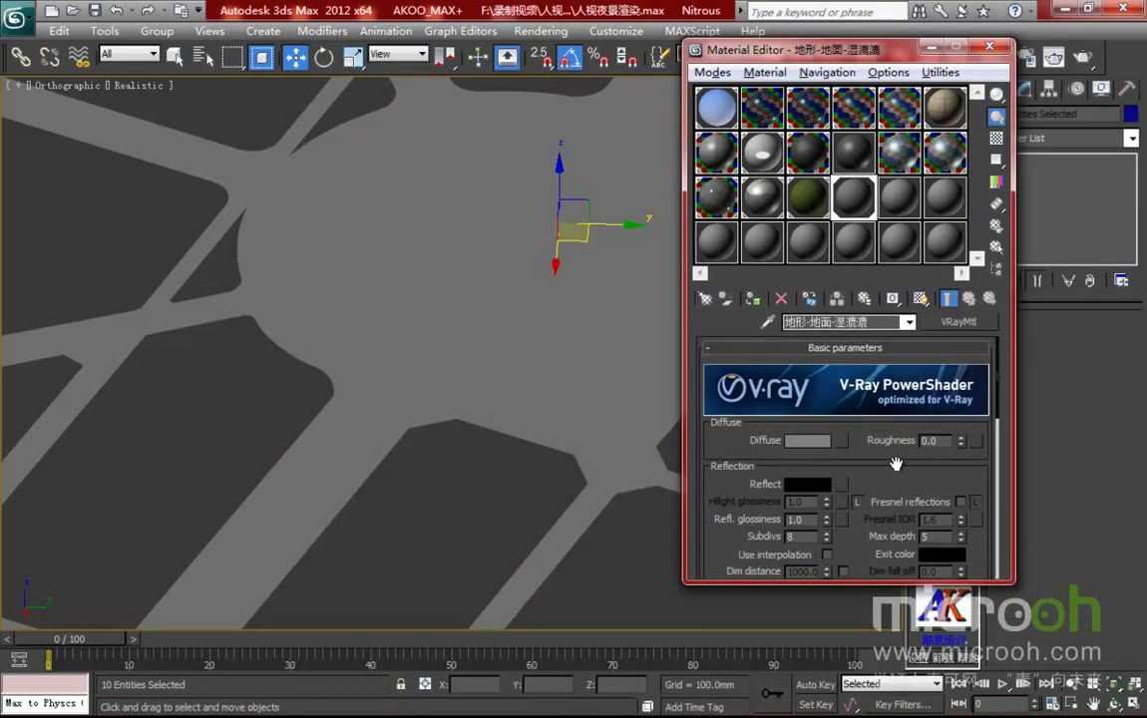
Assign the bitmap streets19--1.jpg from the road map folder to the ground material's diffuse slot
left_click(840, 443)
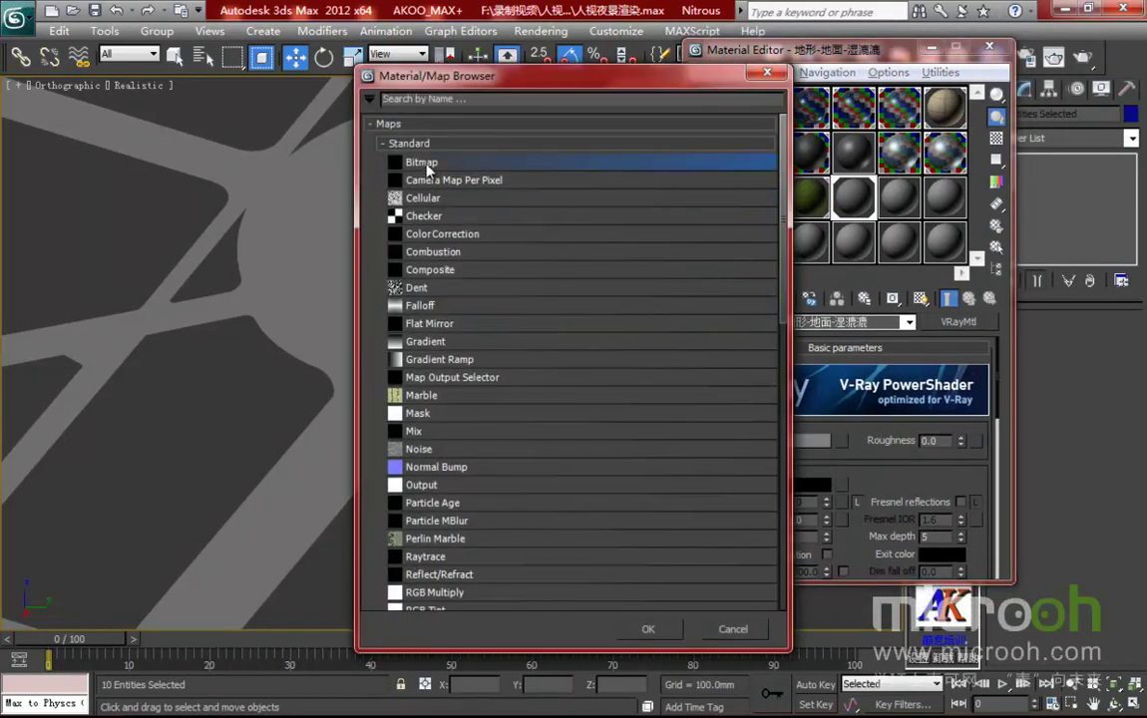
double_click(426, 164)
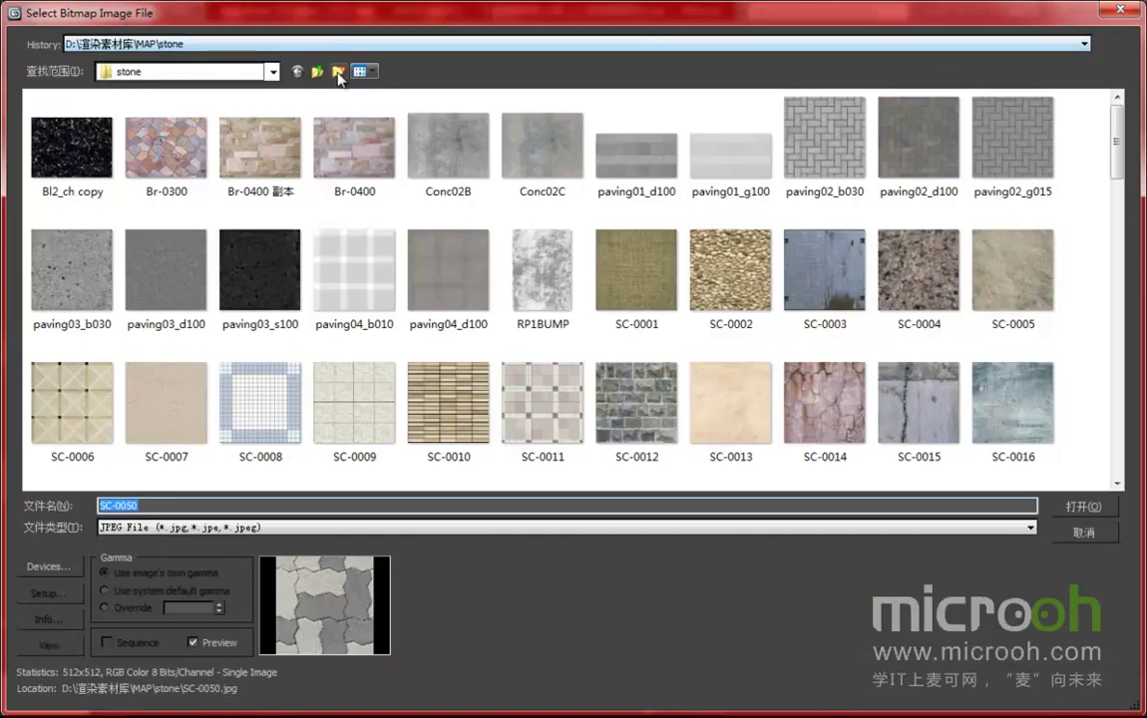
left_click(318, 71)
double_click(172, 257)
left_click(356, 290)
left_click(1082, 506)
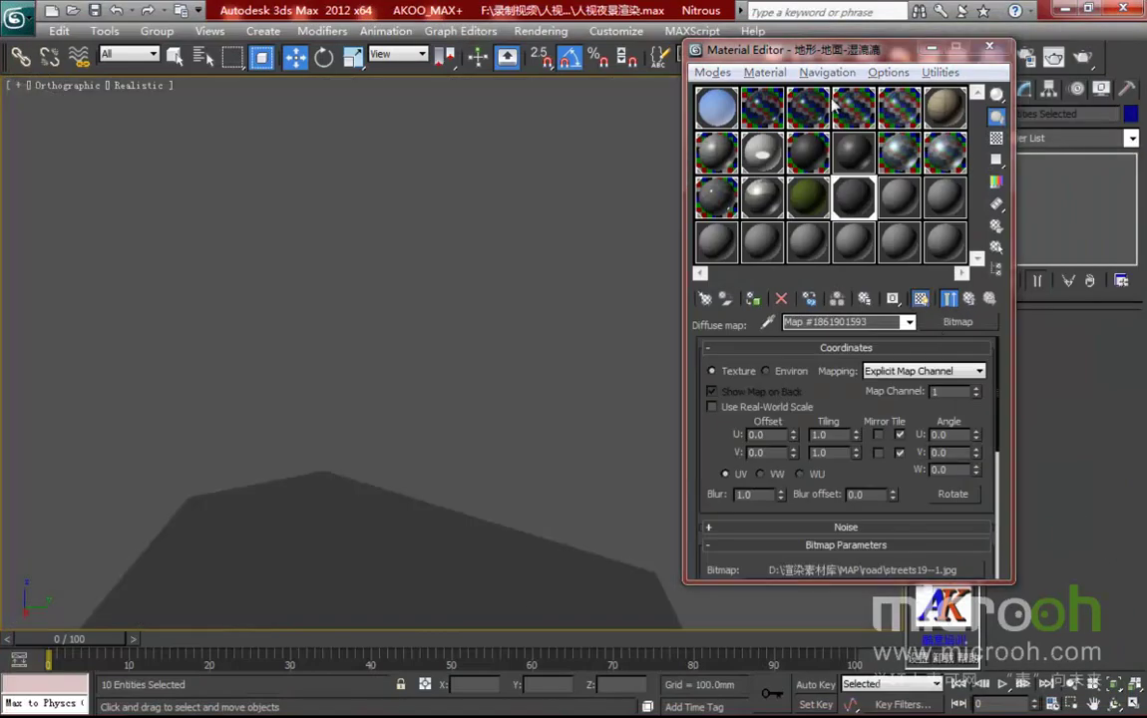
Add a UVW Map modifier to the ground objects with Box mapping and length, width and height of 2000 mm
left_click_drag(758, 49, 702, 50)
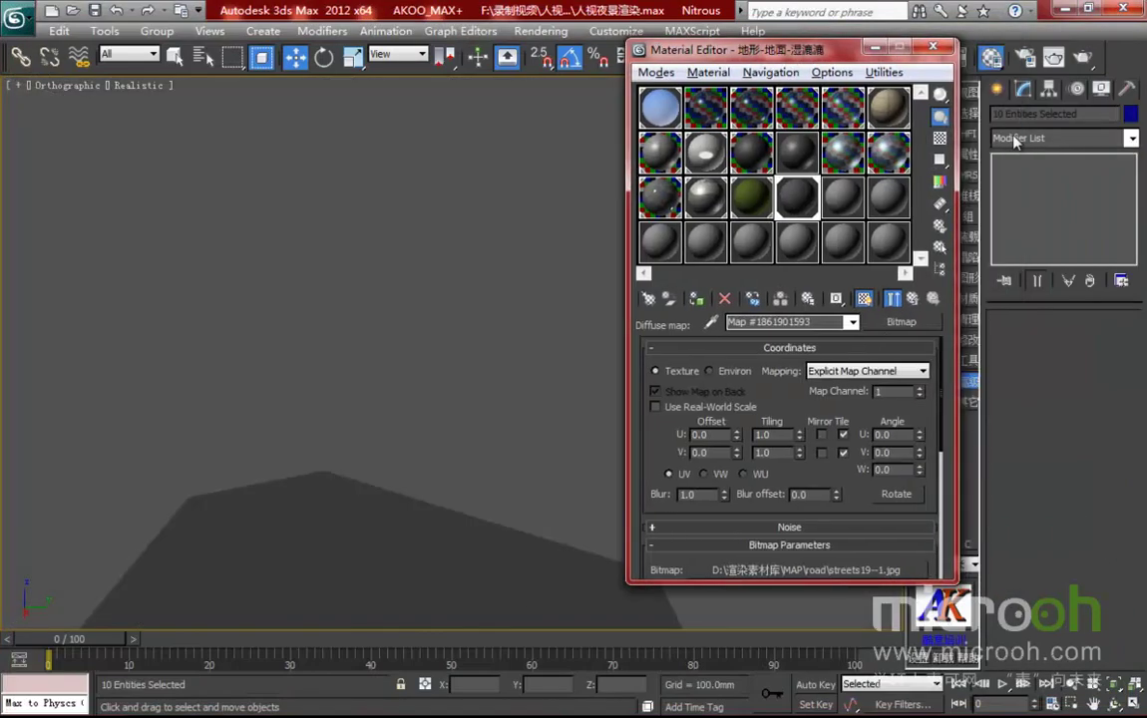
left_click(1014, 139)
scroll(1048, 398, "down", 10)
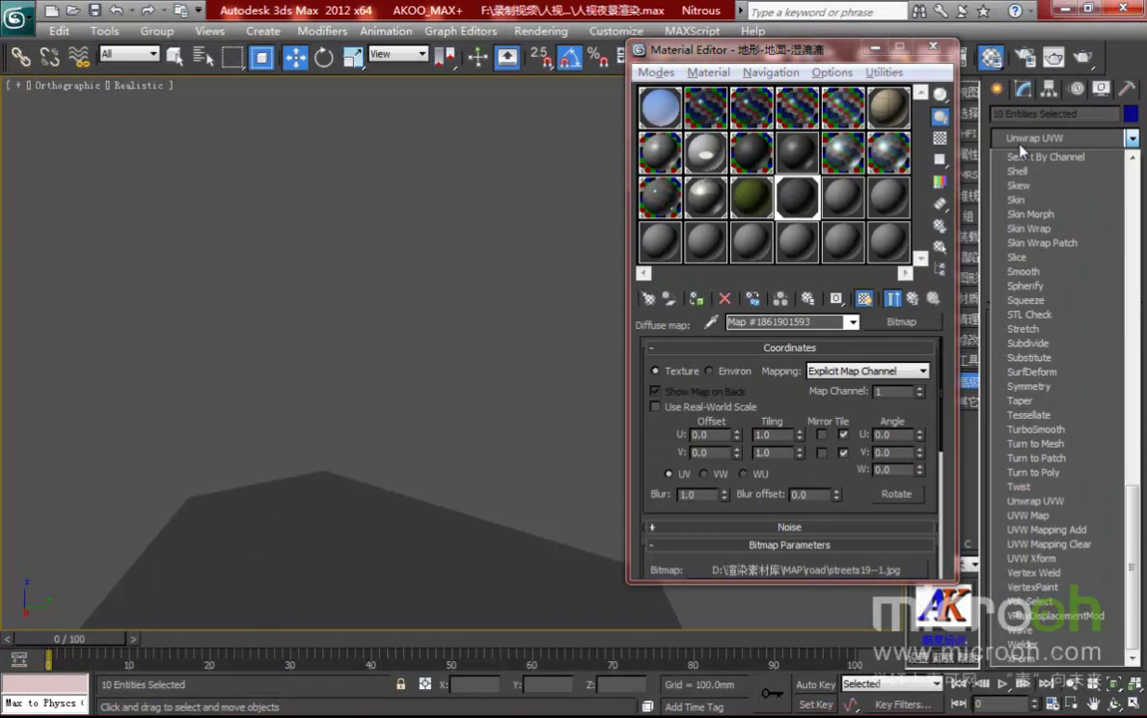
left_click(1028, 518)
left_click(1031, 421)
double_click(1059, 478)
type("2000")
key("Tab")
type("2000")
key("Tab")
type("2000")
key("Return")
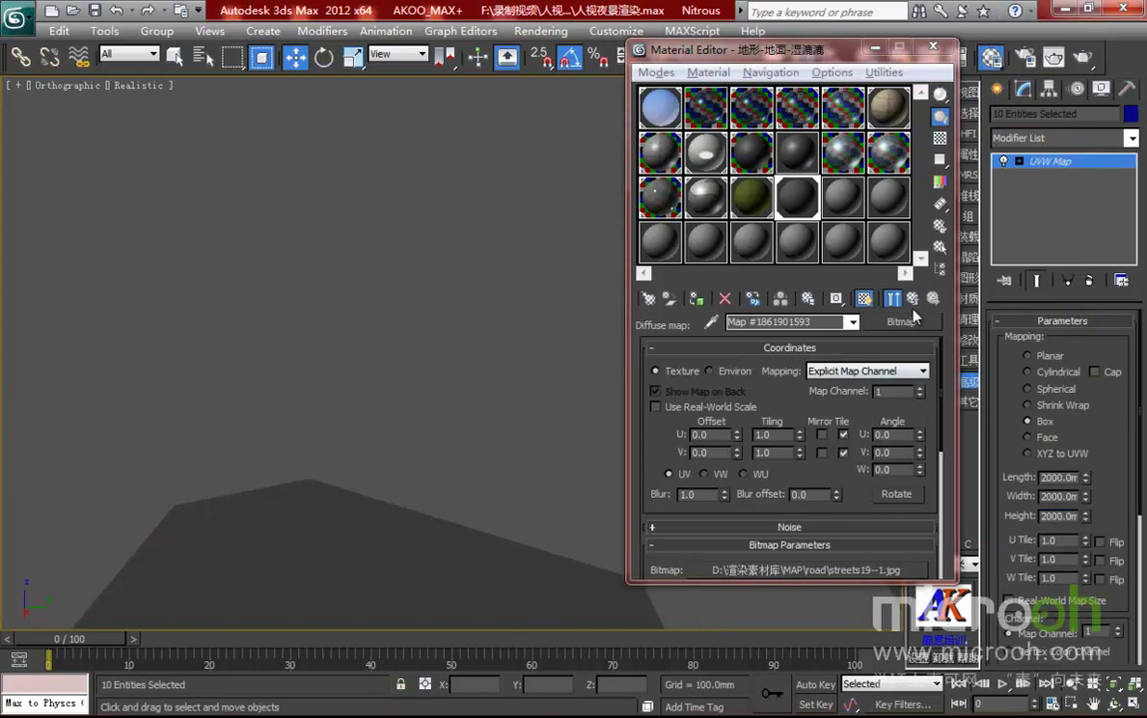
Assign the bitmap GRNG_28B.jpg from the road map folder to the ground material's Reflect slot
left_click(913, 298)
left_click_drag(804, 466, 755, 448)
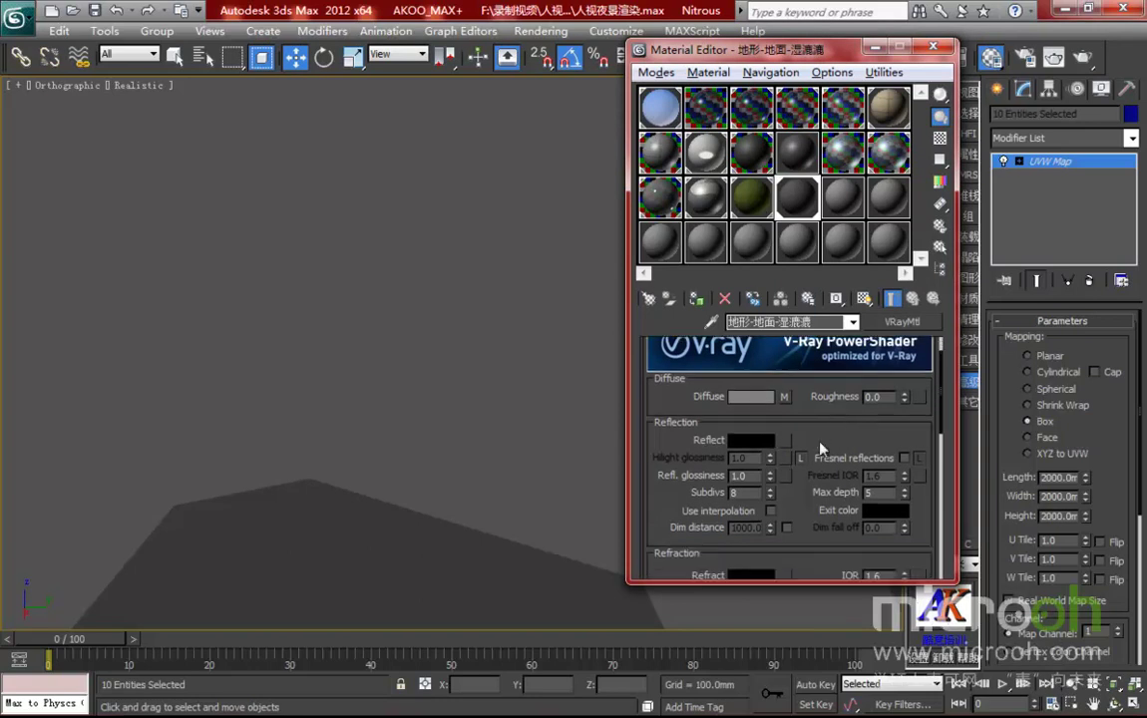
left_click(788, 442)
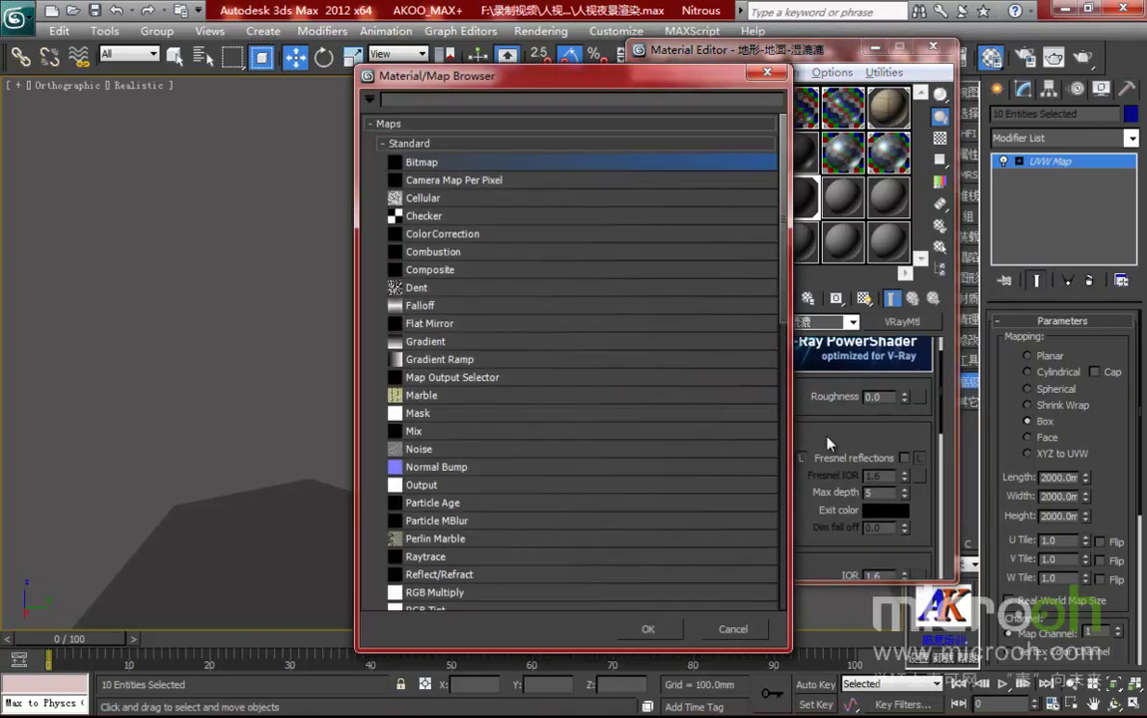
double_click(420, 163)
left_click(69, 139)
left_click(1094, 511)
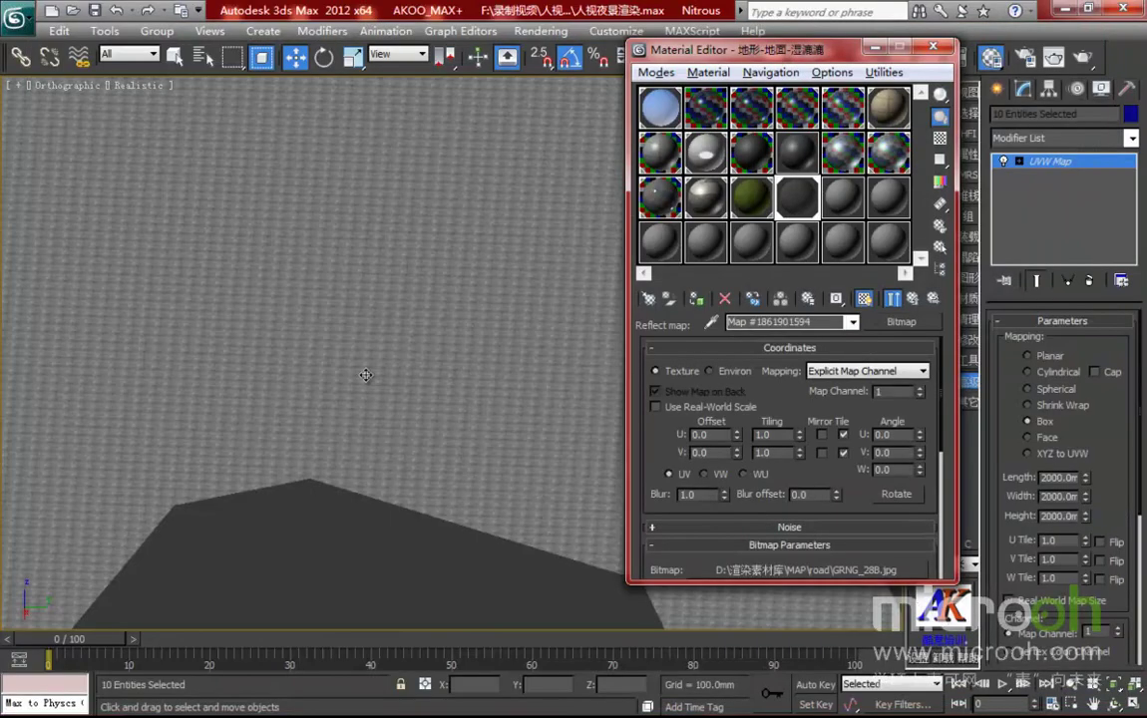
Switch the viewport to the Camera001 view with shaded display
middle_click_drag(453, 492, 405, 448)
key("c")
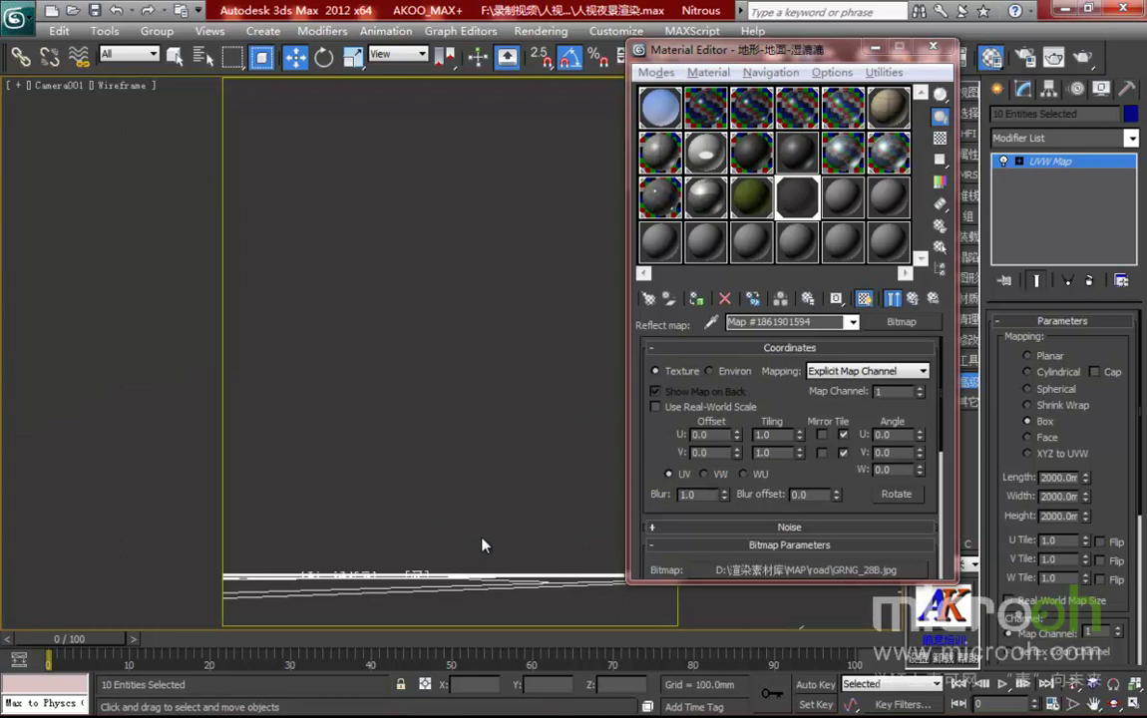
key("F3")
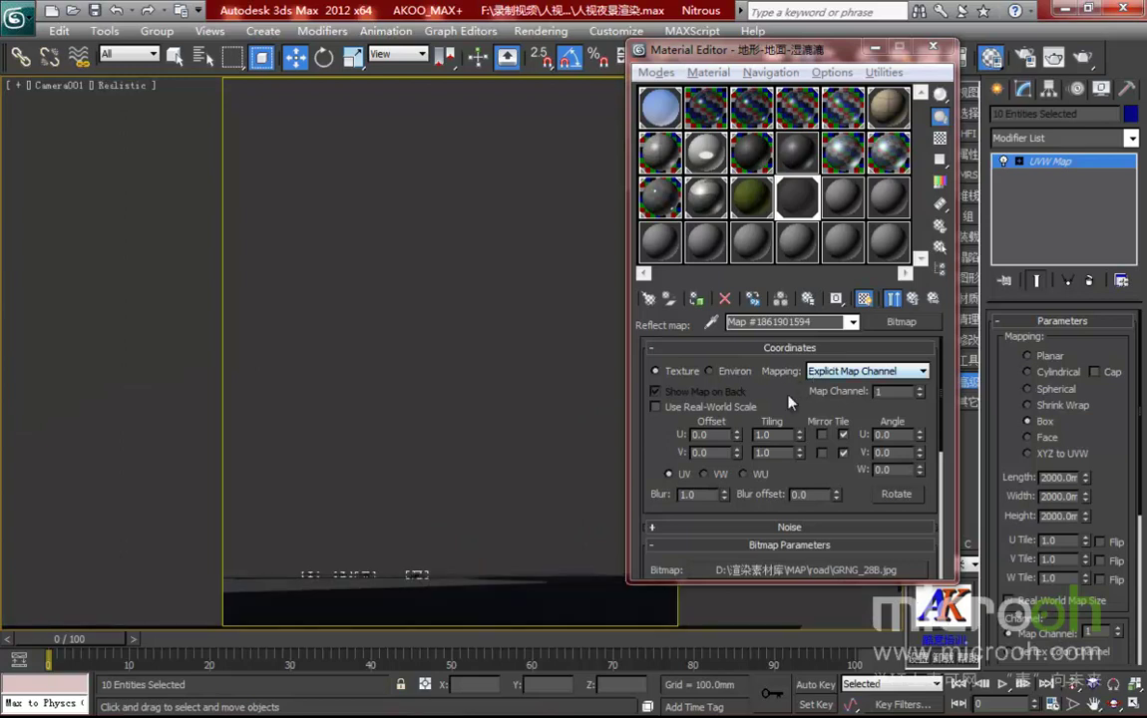
scroll(788, 401, "down", 1)
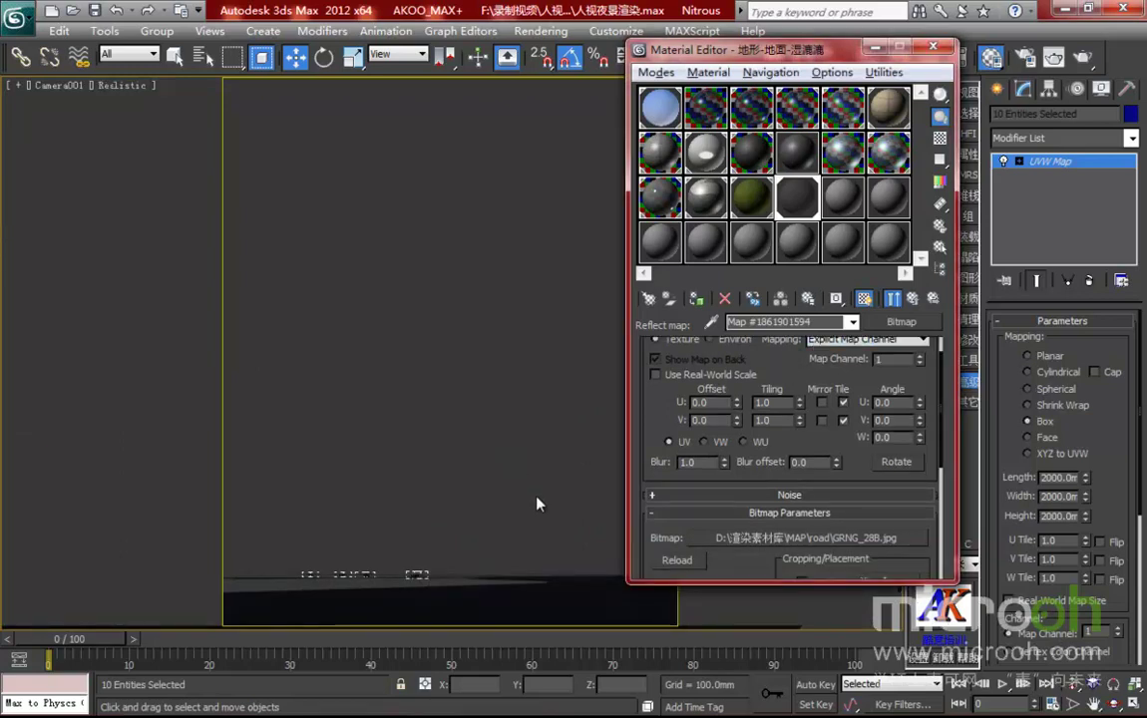
key("shift+f")
Turn on the checkered background for the ground material's sample and open its enlarged preview
left_click_drag(788, 56, 831, 48)
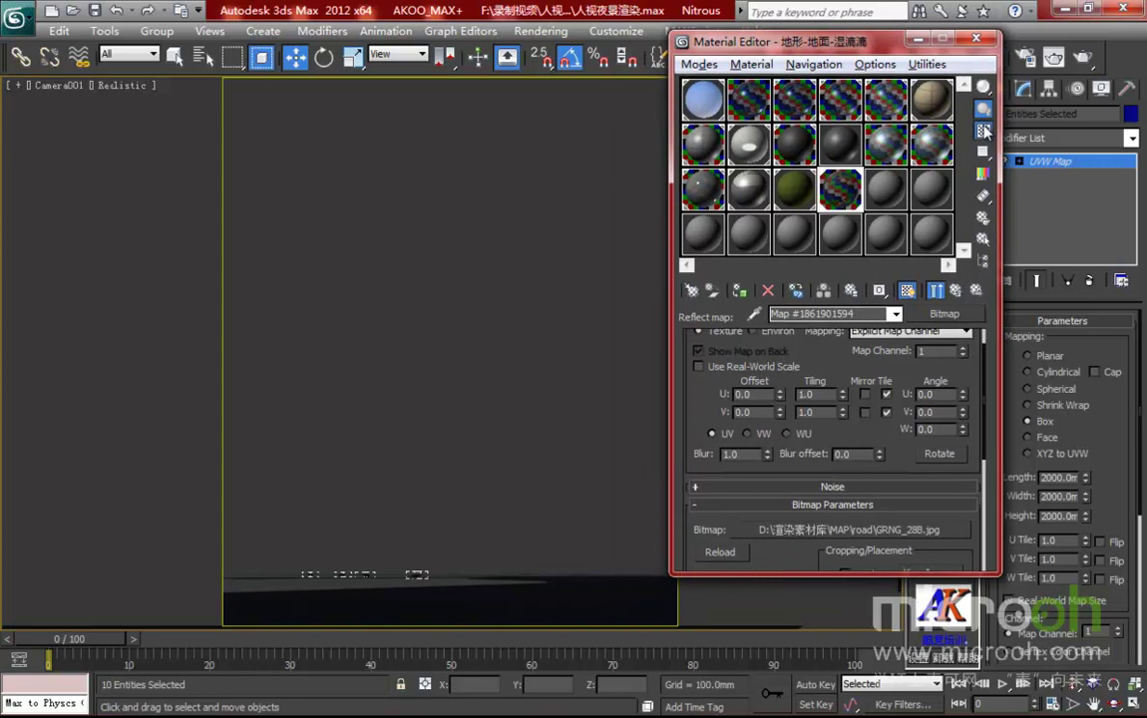
double_click(846, 197)
left_click_drag(465, 196, 485, 168)
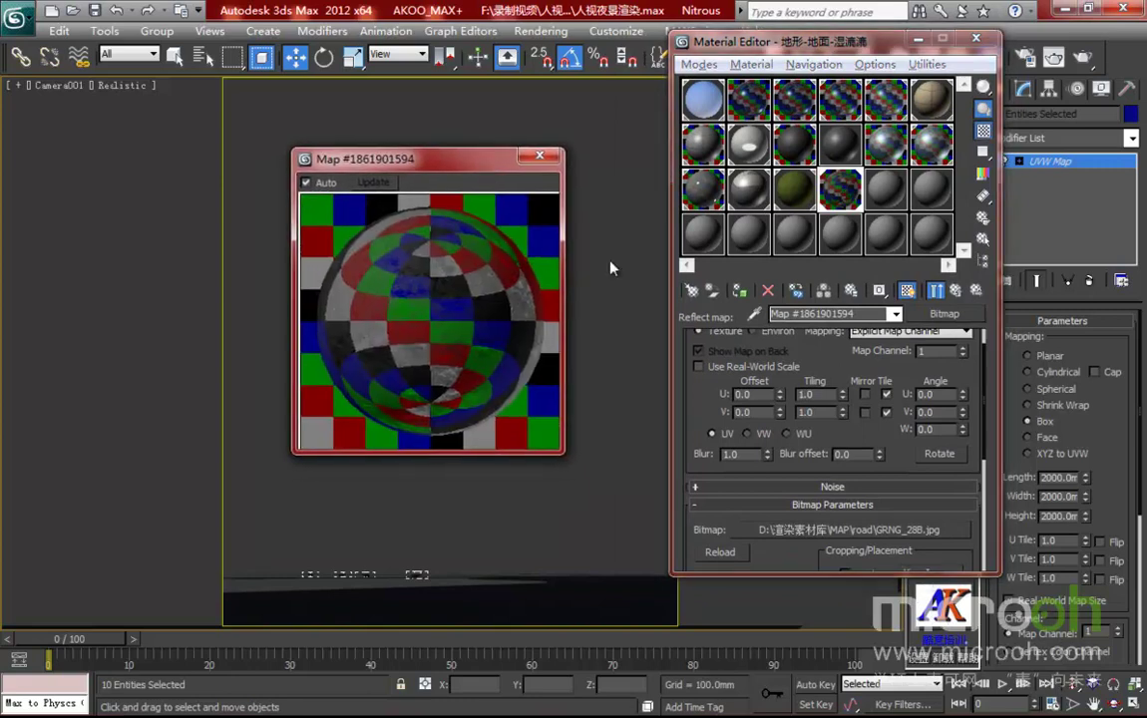
Reuse the ground material's Reflect map in its Refl. glossiness slot
left_click_drag(824, 432, 823, 529)
left_click(955, 291)
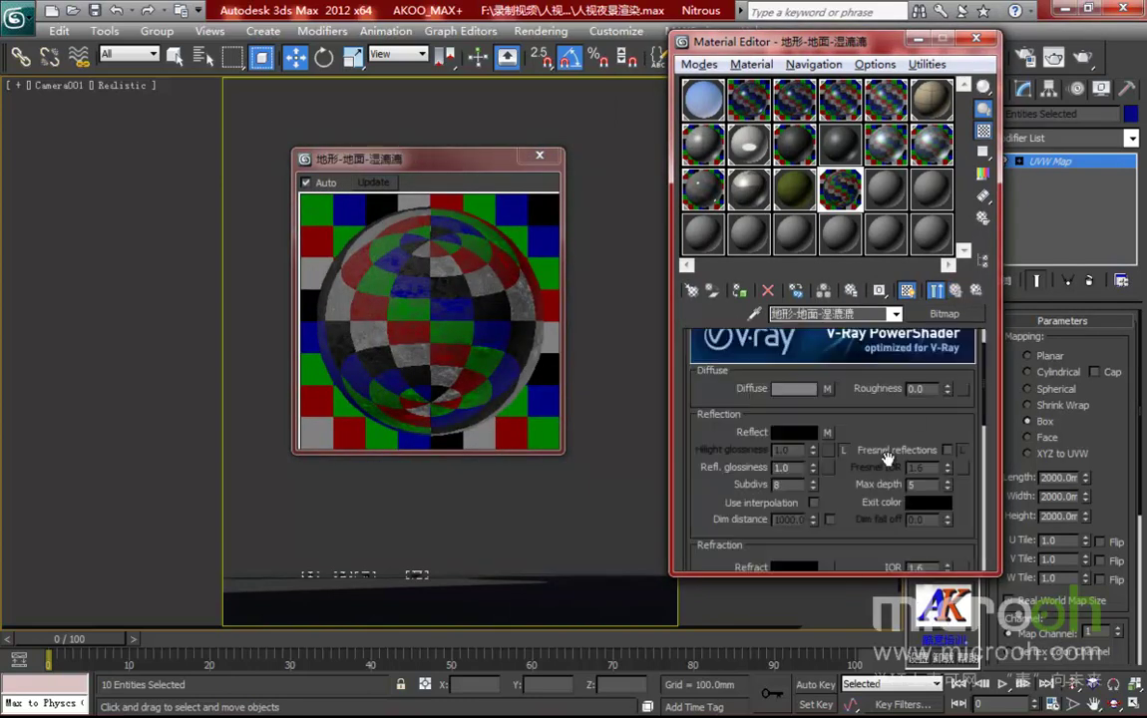
mouse_move(834, 437)
left_mouse_down()
mouse_move(834, 384)
mouse_move(824, 416)
left_mouse_up()
left_click(809, 365)
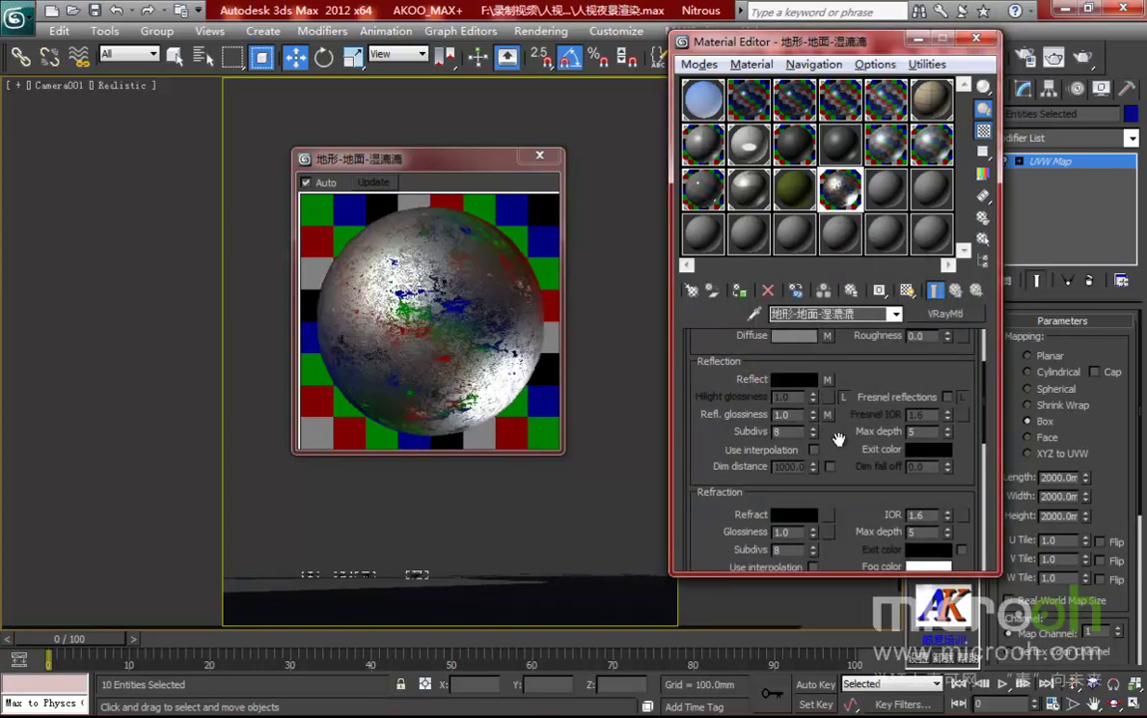
Set the ground material's Reflect and RGlossiness map amounts to 50 and close the enlarged preview
scroll(835, 437, "down", 5)
scroll(860, 394, "down", 2)
scroll(855, 369, "up", 5)
scroll(850, 329, "down", 2)
scroll(752, 454, "down", 5)
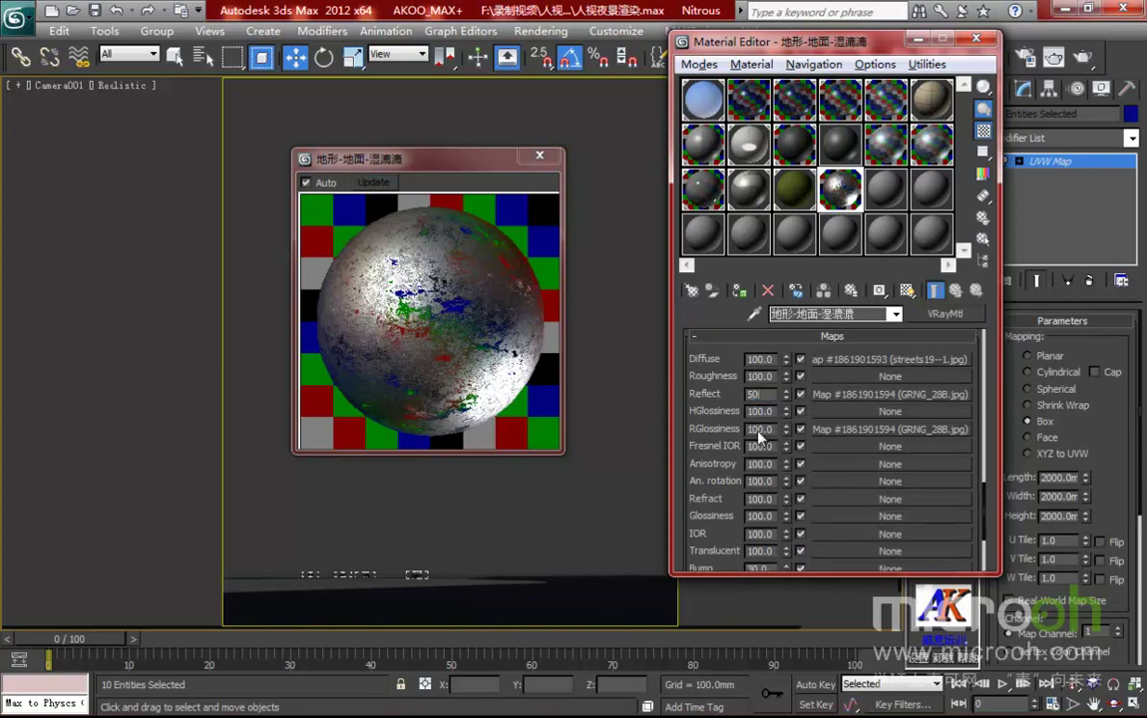
left_click(760, 429)
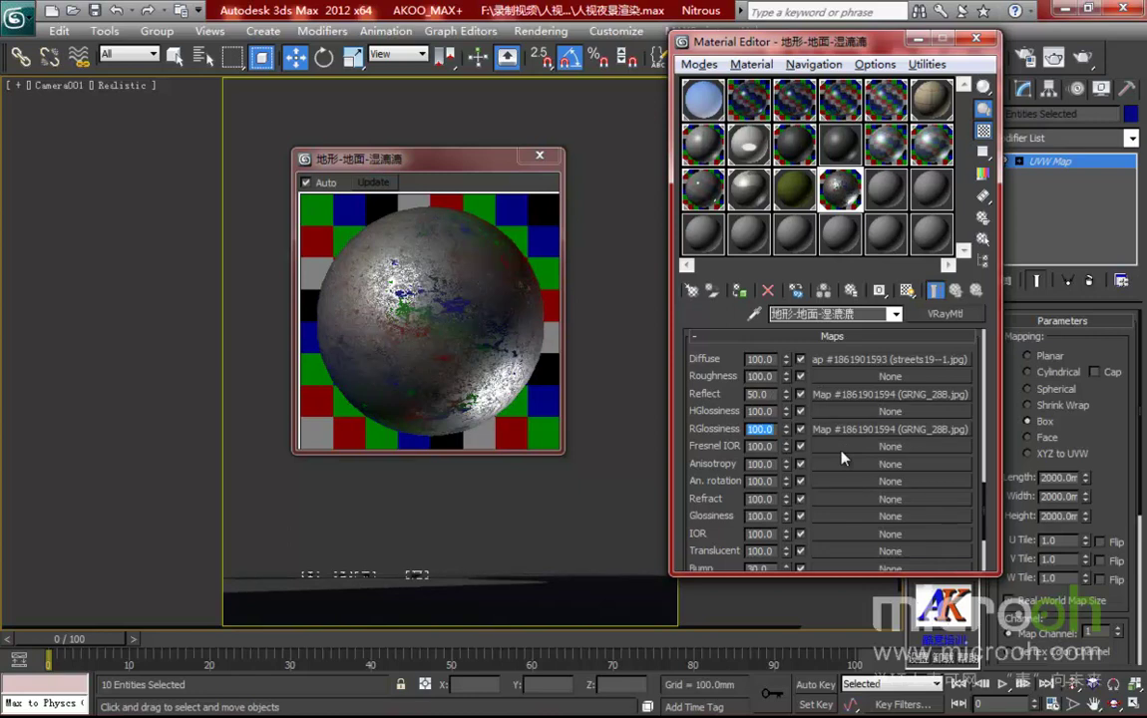
type("50")
key("Return")
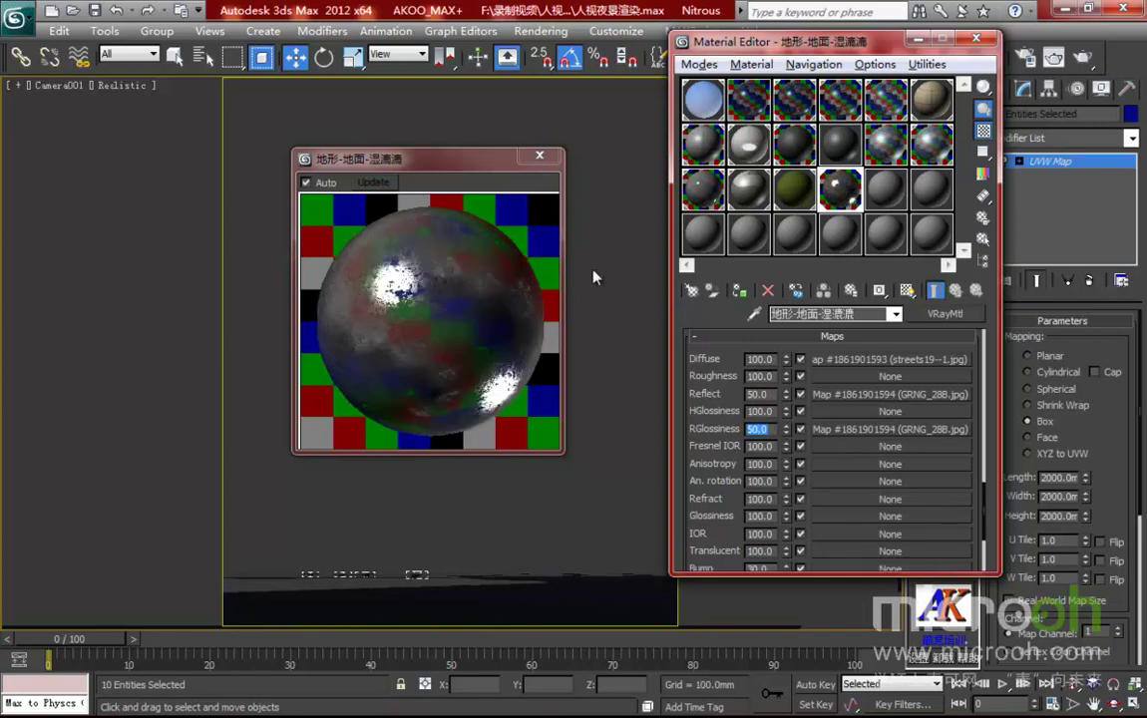
mouse_move(469, 161)
left_mouse_down()
mouse_move(504, 151)
mouse_move(489, 158)
left_mouse_up()
left_click(555, 149)
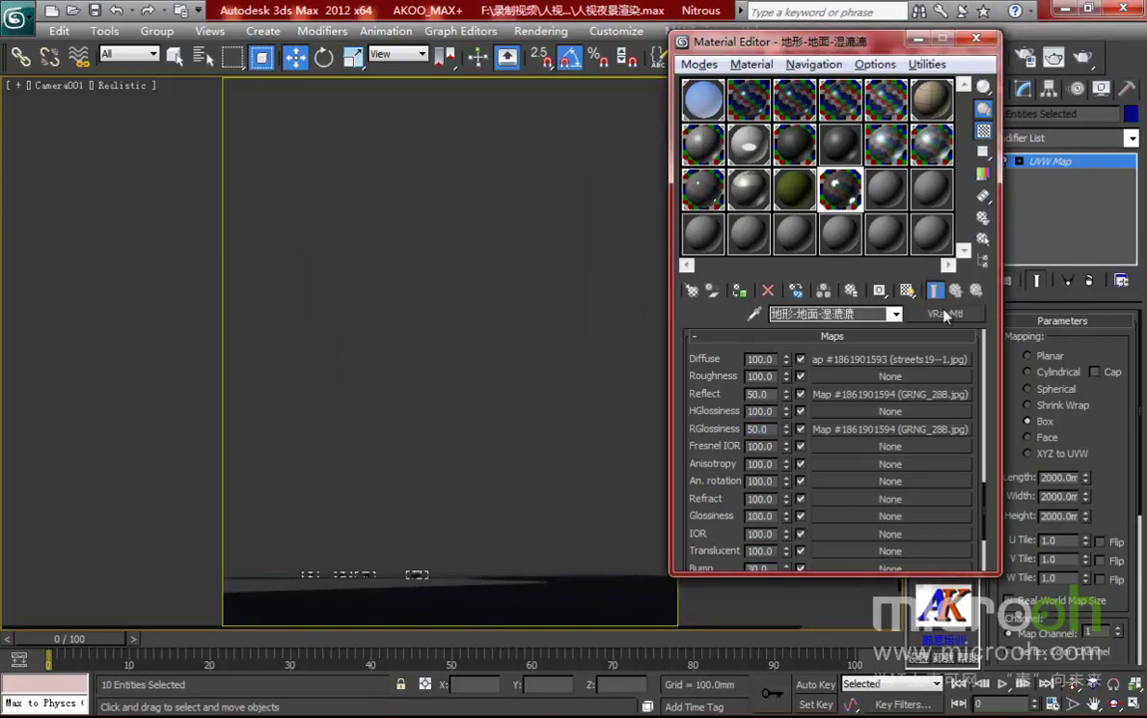
Check the coordinate settings of the ground material's Reflect map and return to the base material
left_click(901, 395)
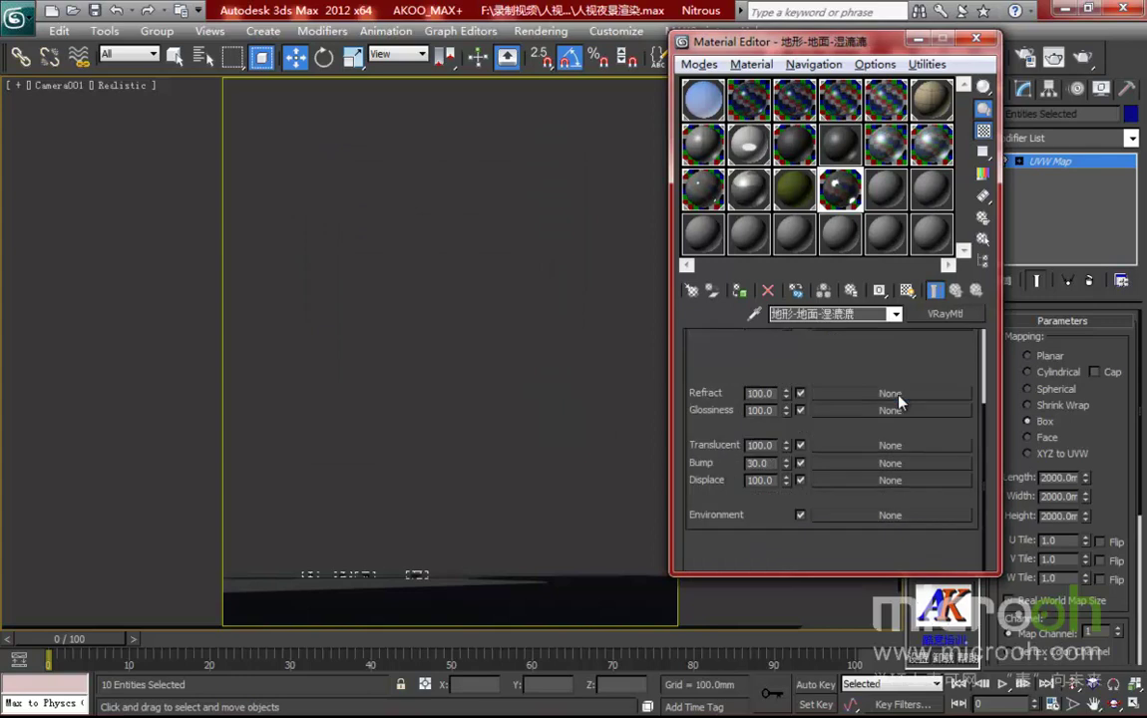
left_click_drag(848, 42, 815, 48)
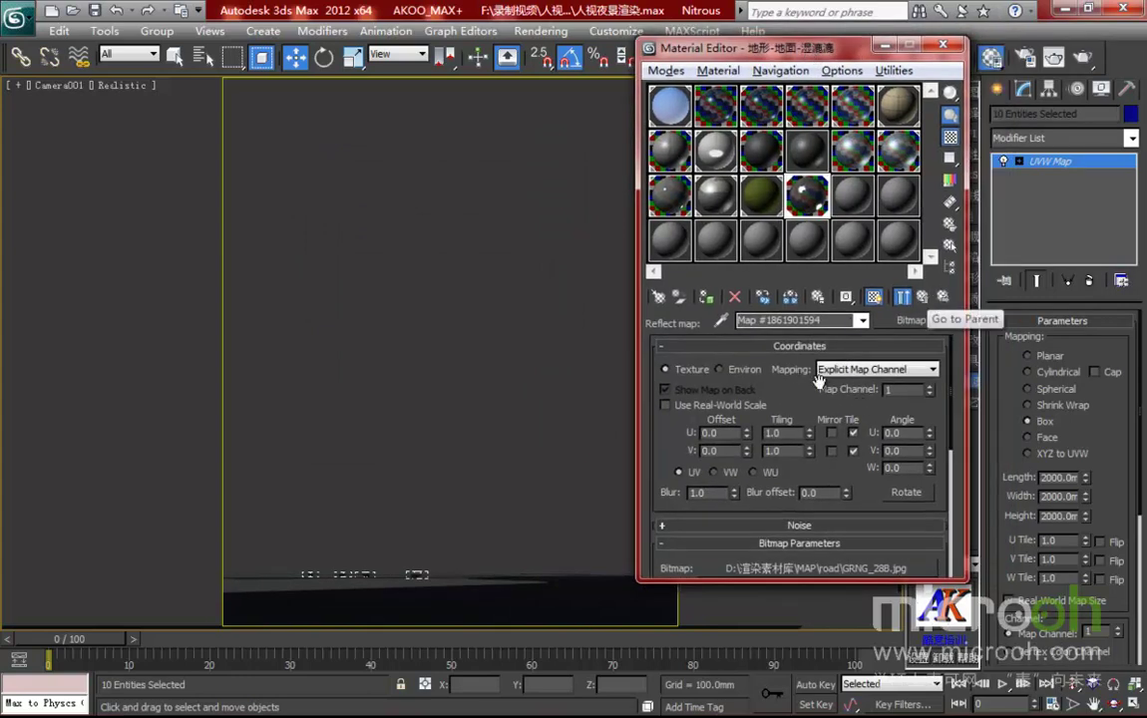
left_click(924, 297)
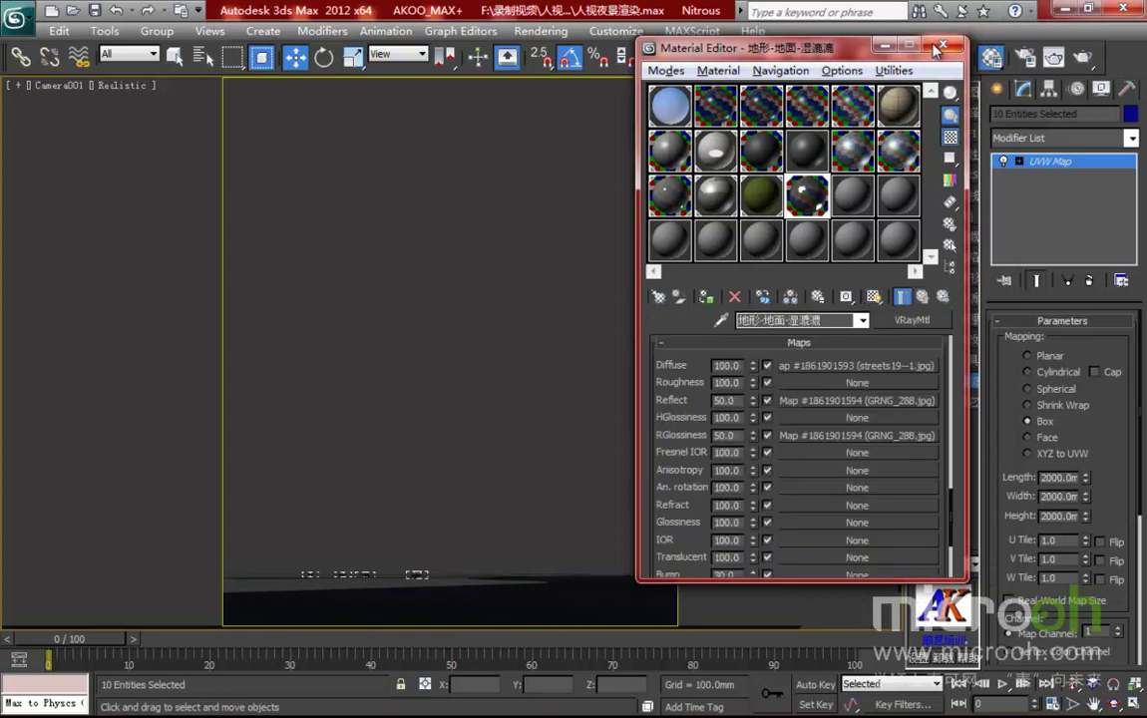
Close the Material Editor and exit isolation of the ground objects
left_click(942, 45)
left_click(854, 159)
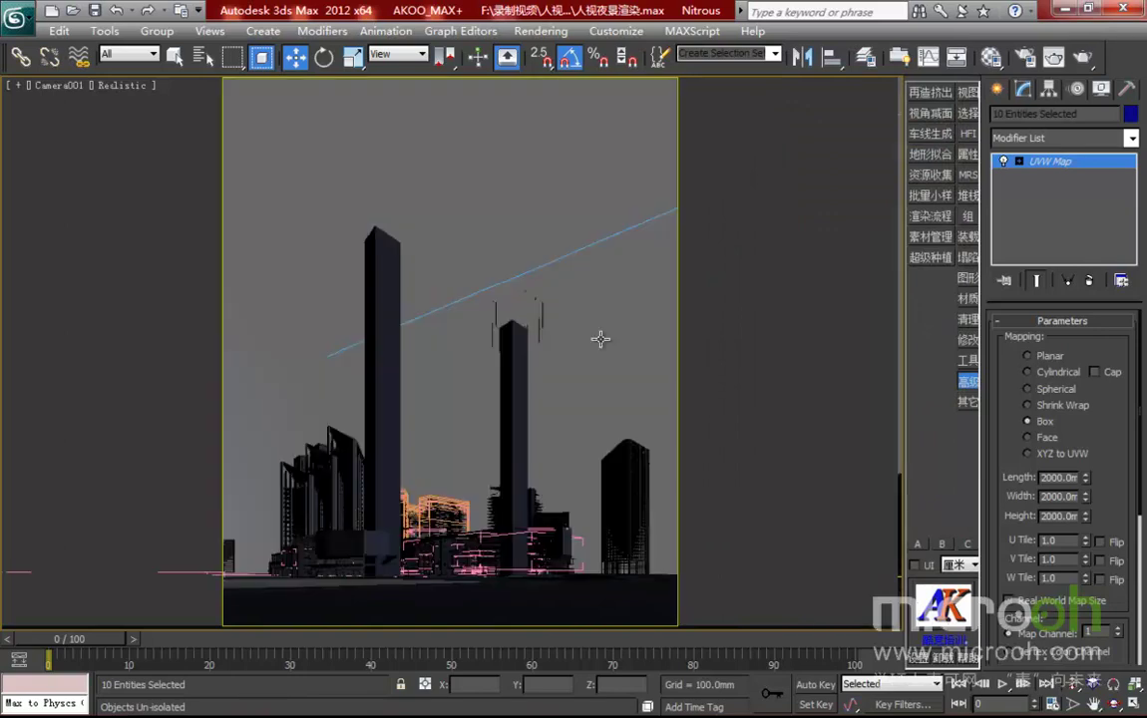
Clear the selection and examine the road texture and crosswalk stripes beside the street corner in the Top view
left_click(601, 339)
key("t")
key("z")
left_click(601, 346)
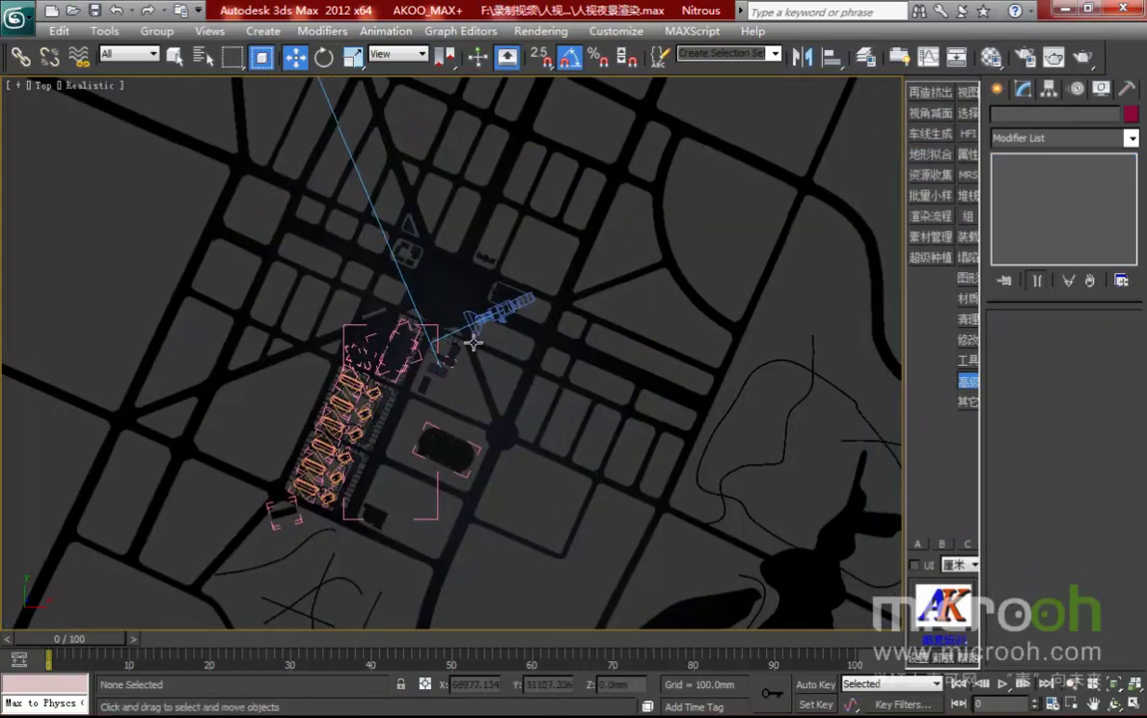
scroll(471, 343, "up", 3)
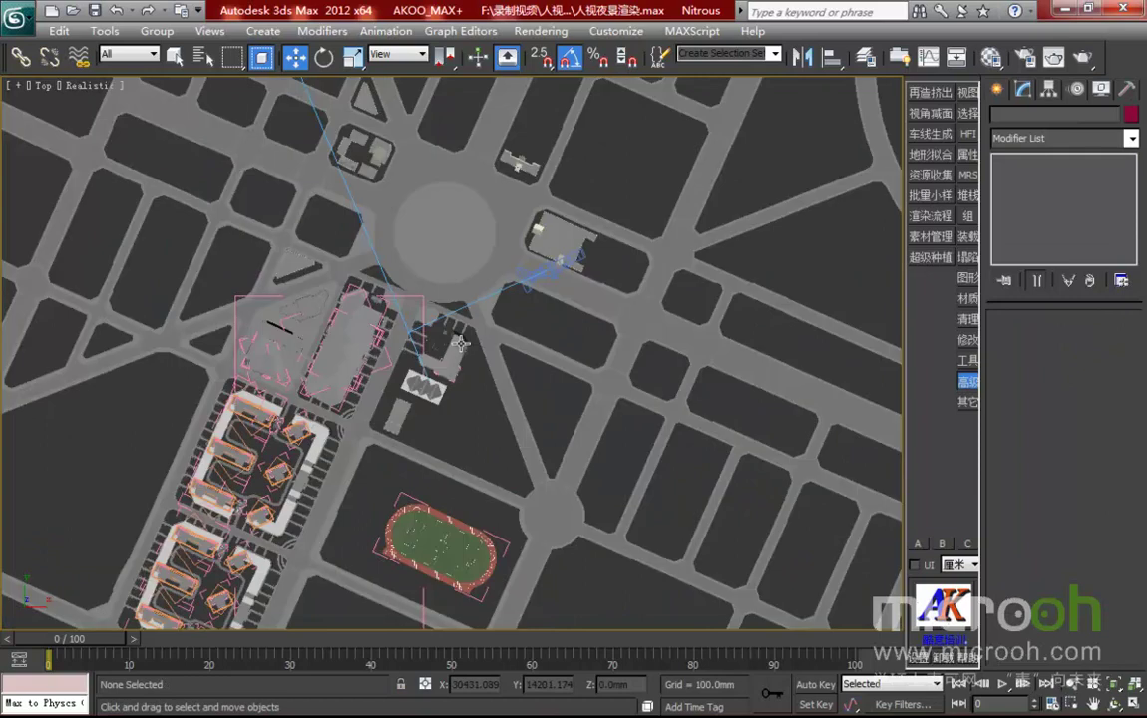
scroll(488, 429, "up", 5)
scroll(488, 429, "up", 8)
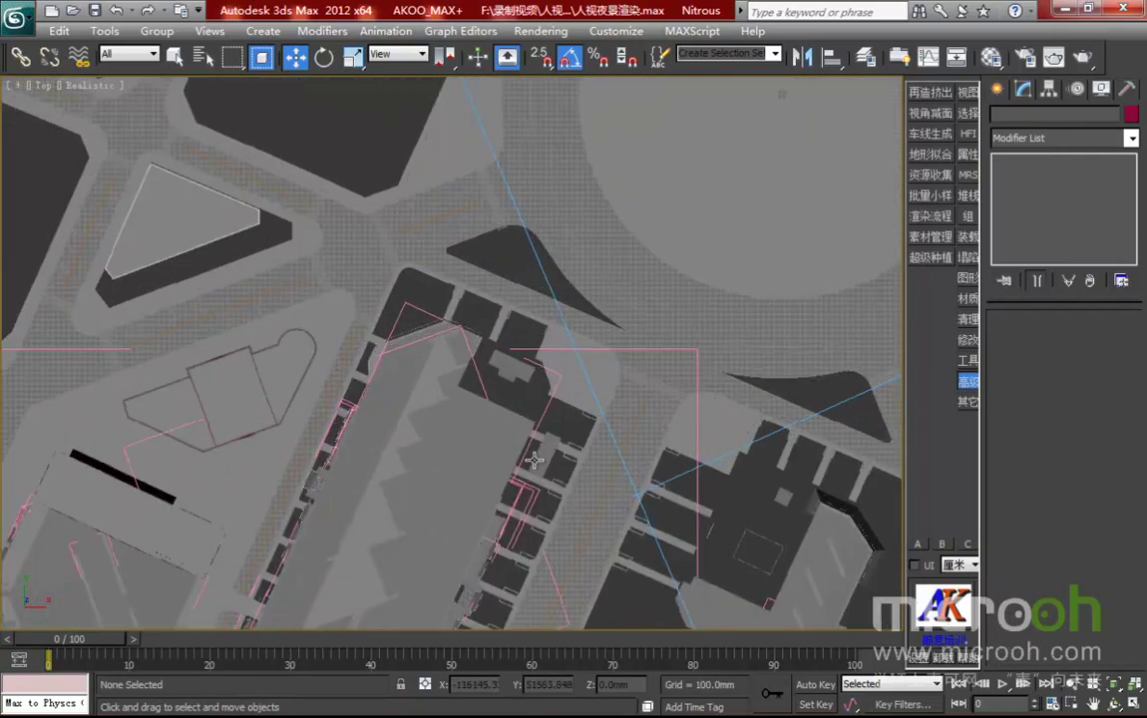
scroll(743, 390, "up", 8)
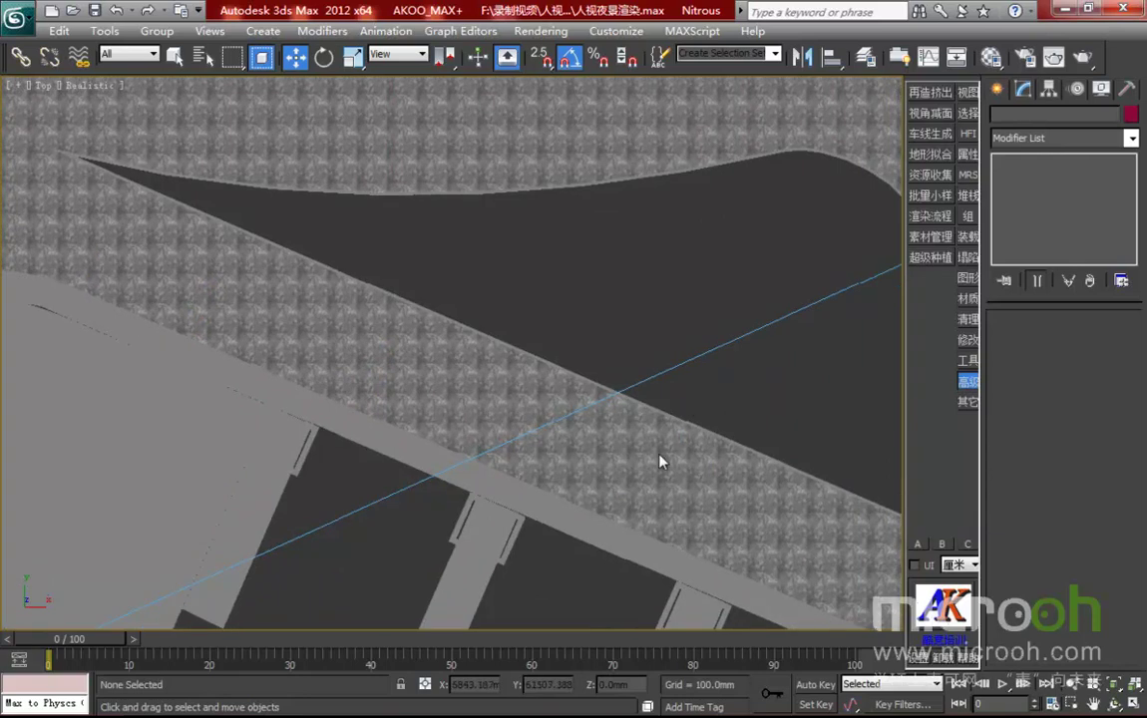
middle_click_drag(660, 461, 310, 140)
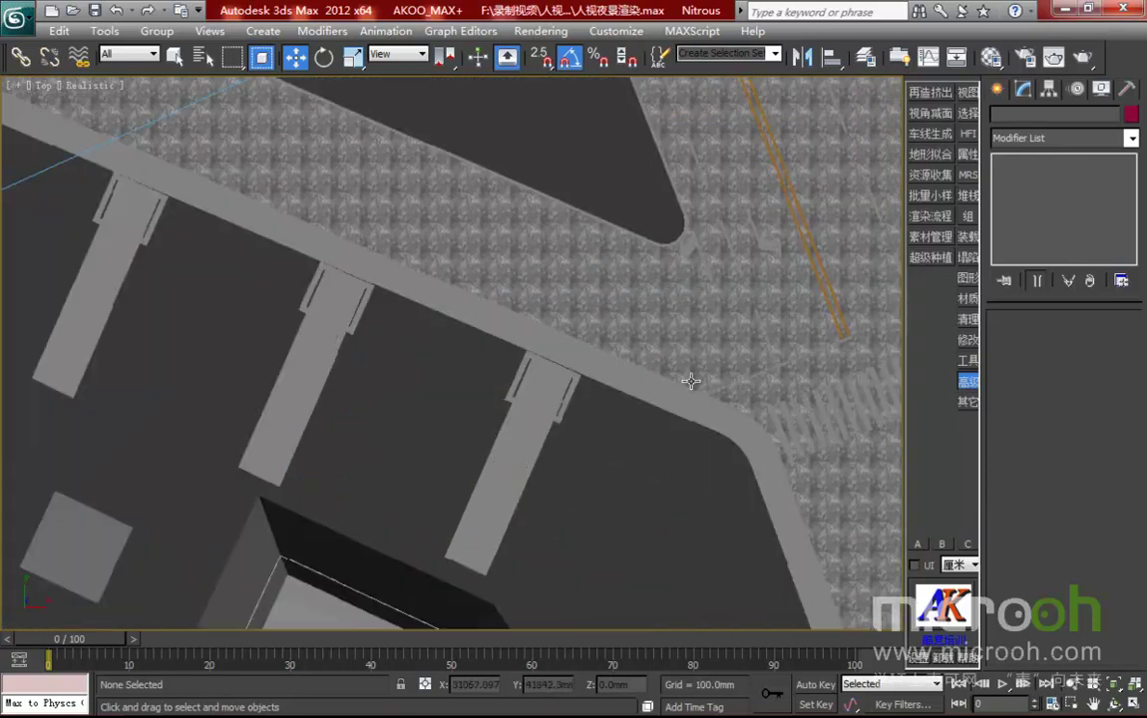
middle_click_drag(686, 376, 486, 381)
scroll(681, 458, "up", 4)
middle_click_drag(681, 457, 560, 354)
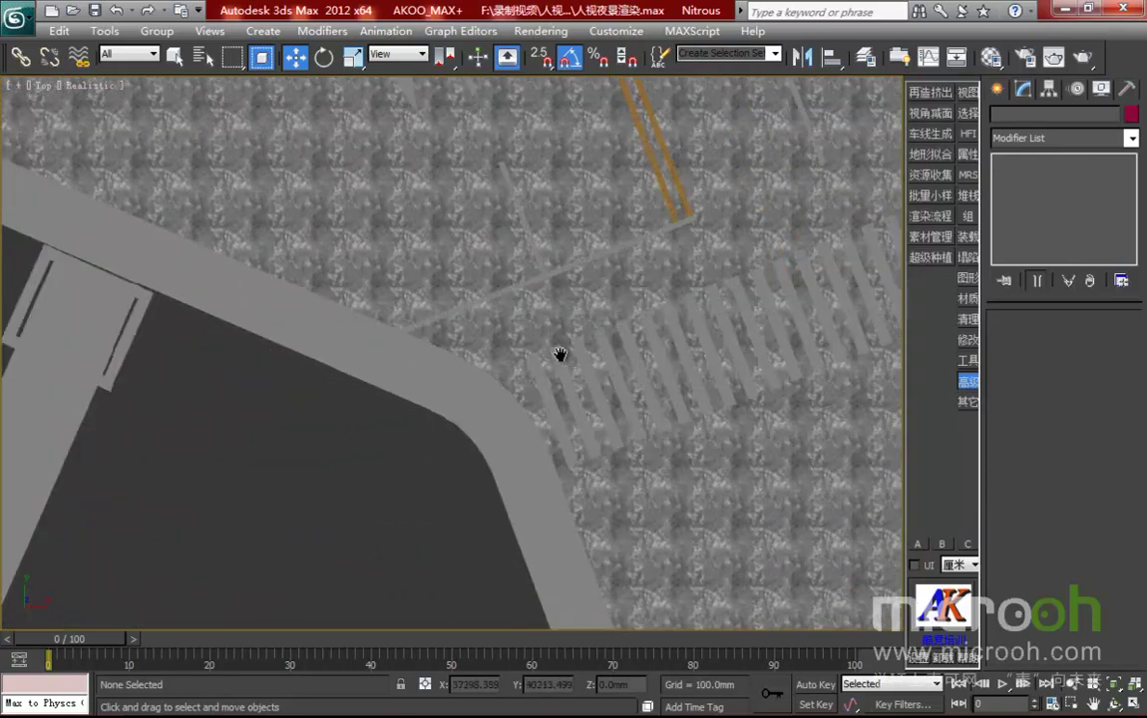
Sample the crosswalk stripes' material into an unused sample slot, and select and isolate all objects that use it
key("m")
left_click(851, 195)
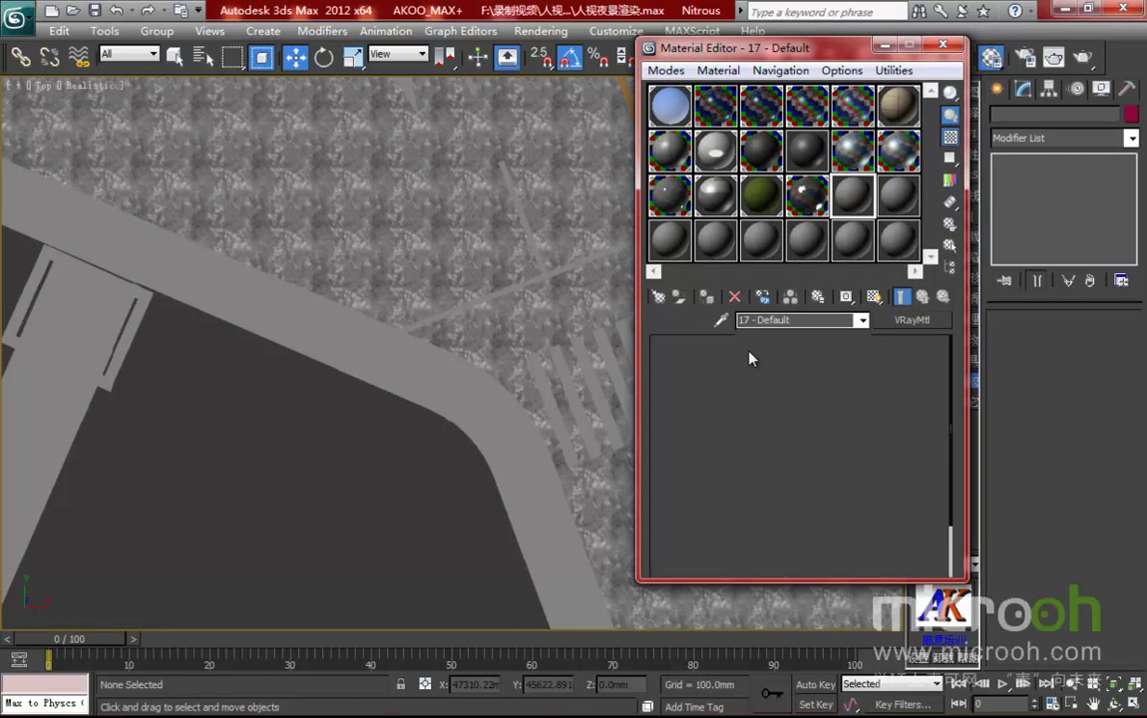
left_click(581, 349)
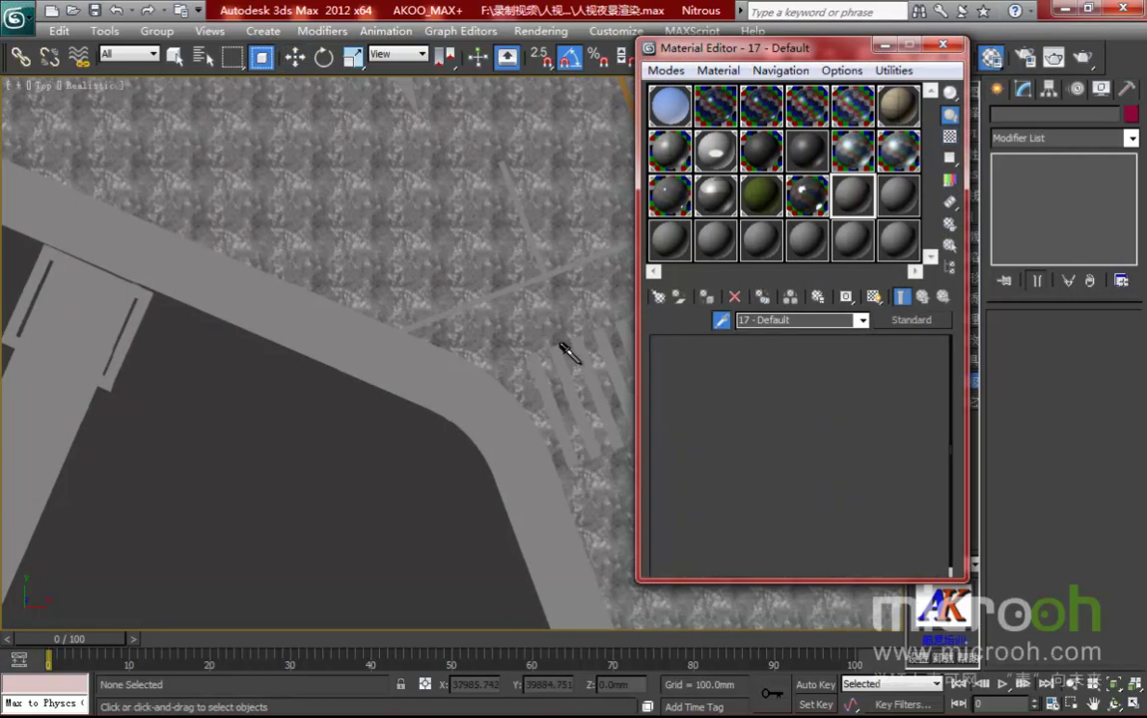
left_click(949, 246)
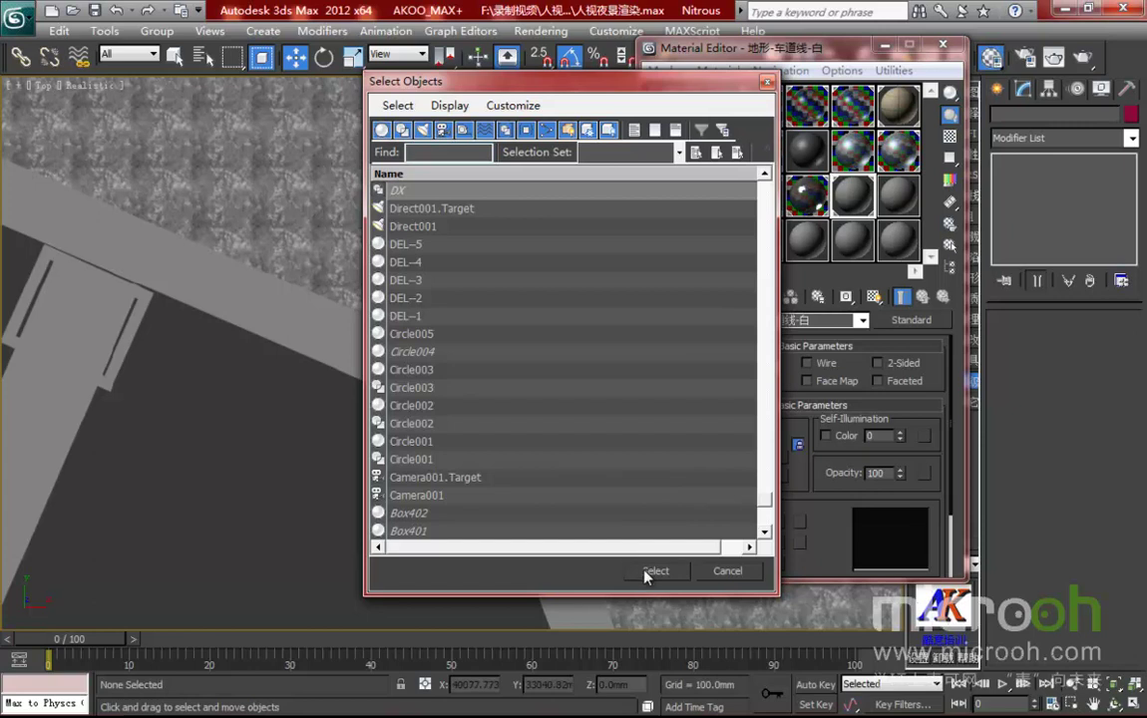
left_click(651, 572)
key("alt+q")
Load dir005 from the d-道路 folder as the diffuse map of 地形-车道线-白 and show it in the viewport
scroll(443, 297, "up", 10)
scroll(554, 259, "up", 10)
scroll(449, 362, "up", 3)
left_click_drag(758, 48, 796, 50)
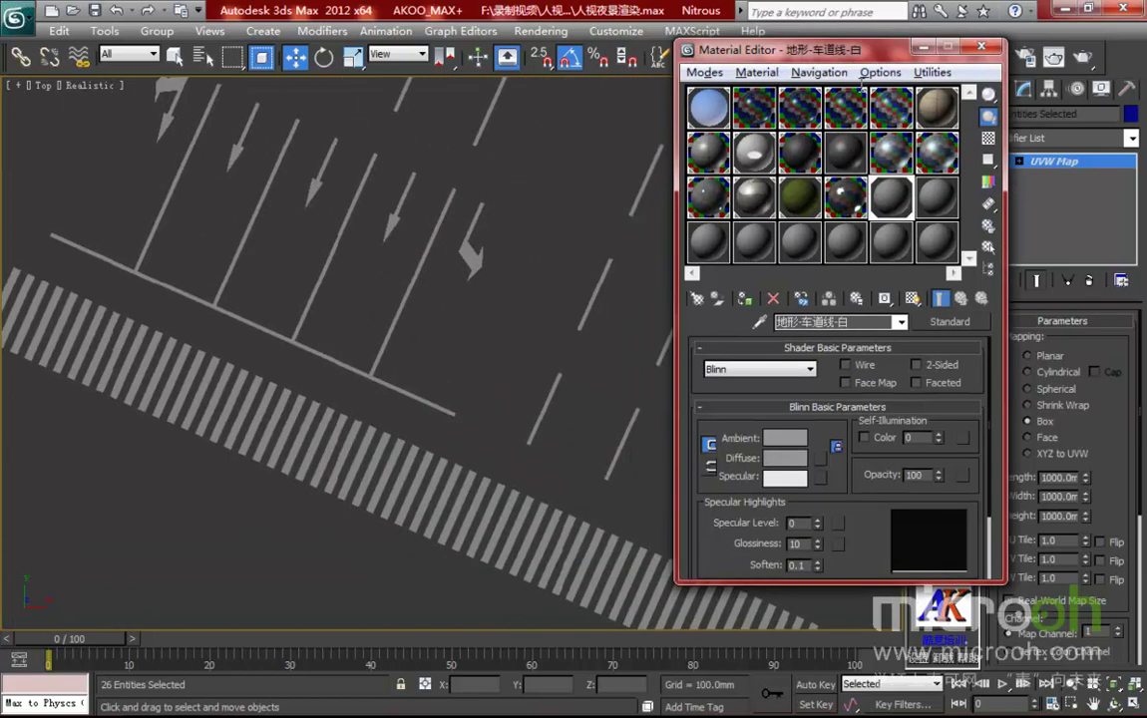
left_click(820, 458)
double_click(394, 157)
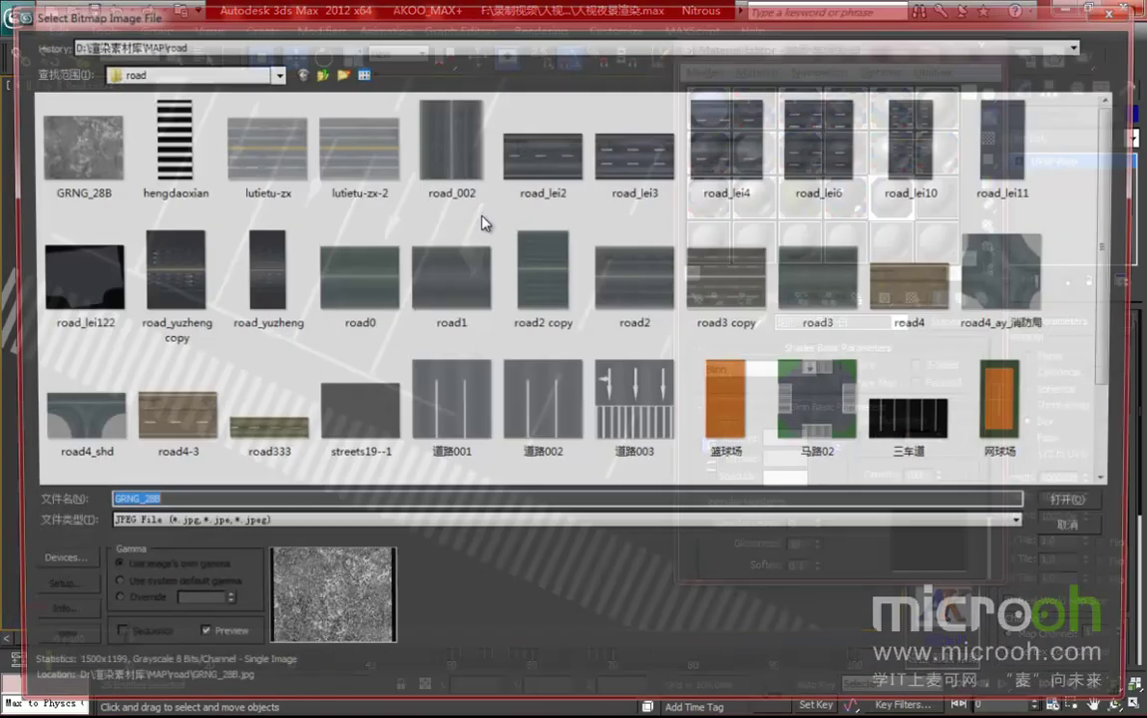
scroll(1124, 299, "down", 3)
scroll(1124, 299, "up", 3)
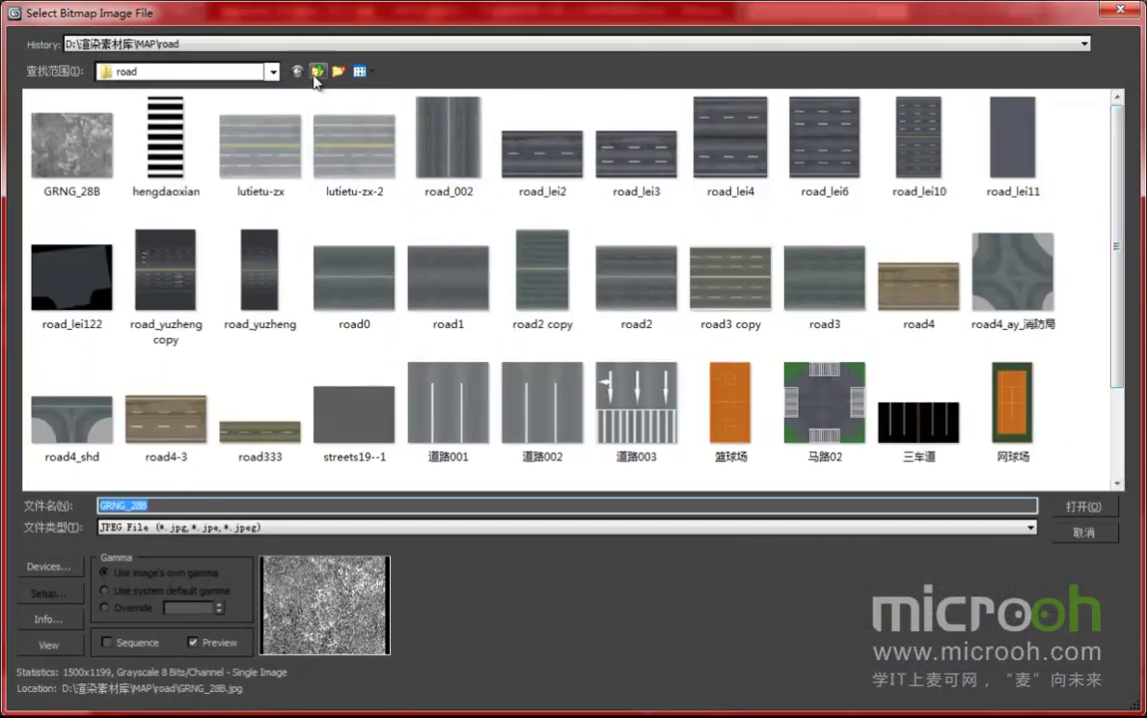
left_click(317, 72)
left_click(824, 139)
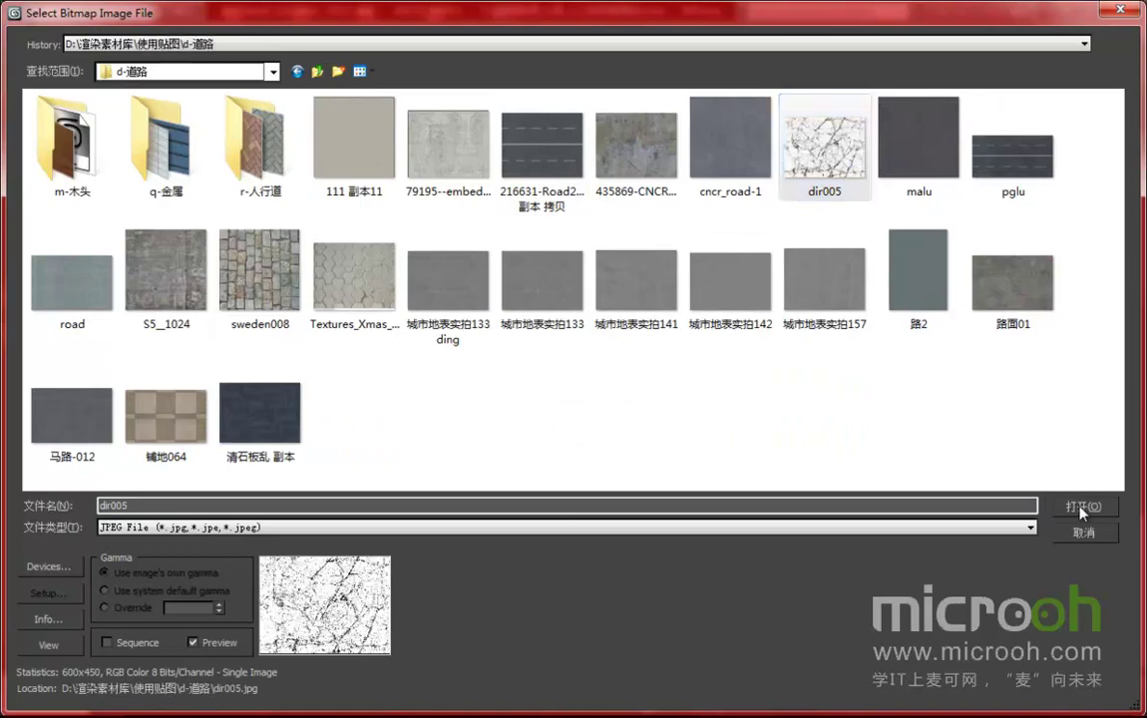
left_click(1082, 509)
left_click(913, 299)
scroll(463, 310, "up", 6)
middle_click_drag(512, 365, 484, 354)
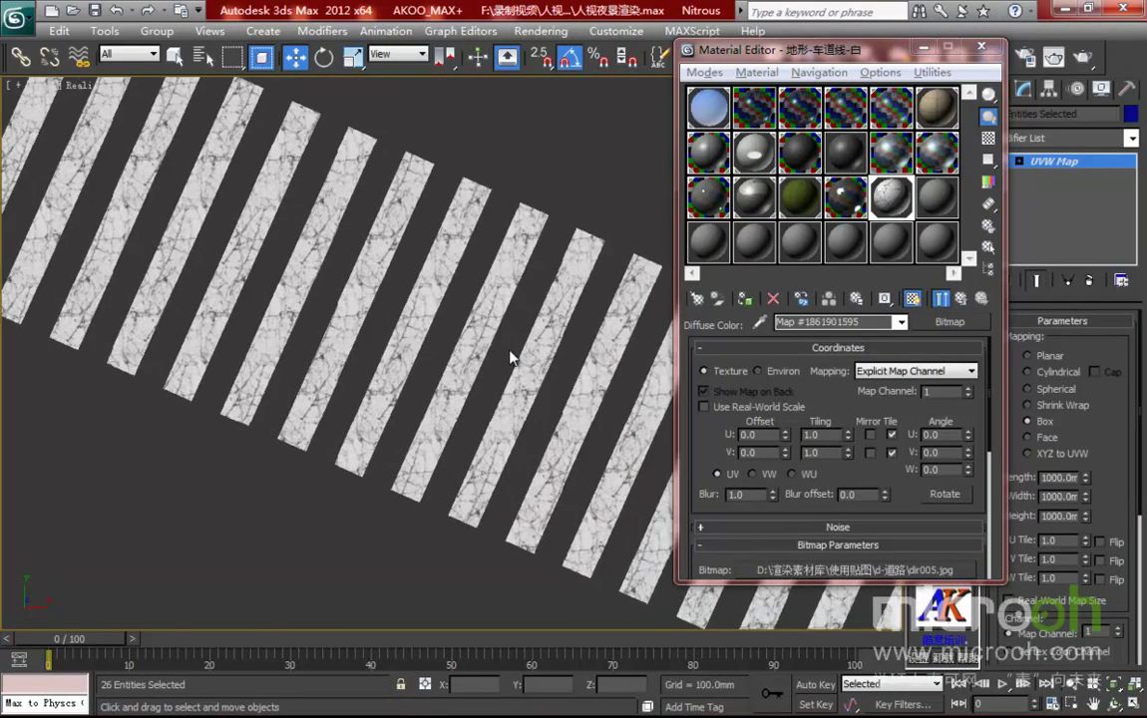
Reuse the lane-line material's dir005 diffuse map in its Opacity slot
left_click_drag(753, 59, 727, 54)
left_click(934, 293)
left_click_drag(843, 359, 828, 496)
left_click(773, 289)
left_click(777, 364)
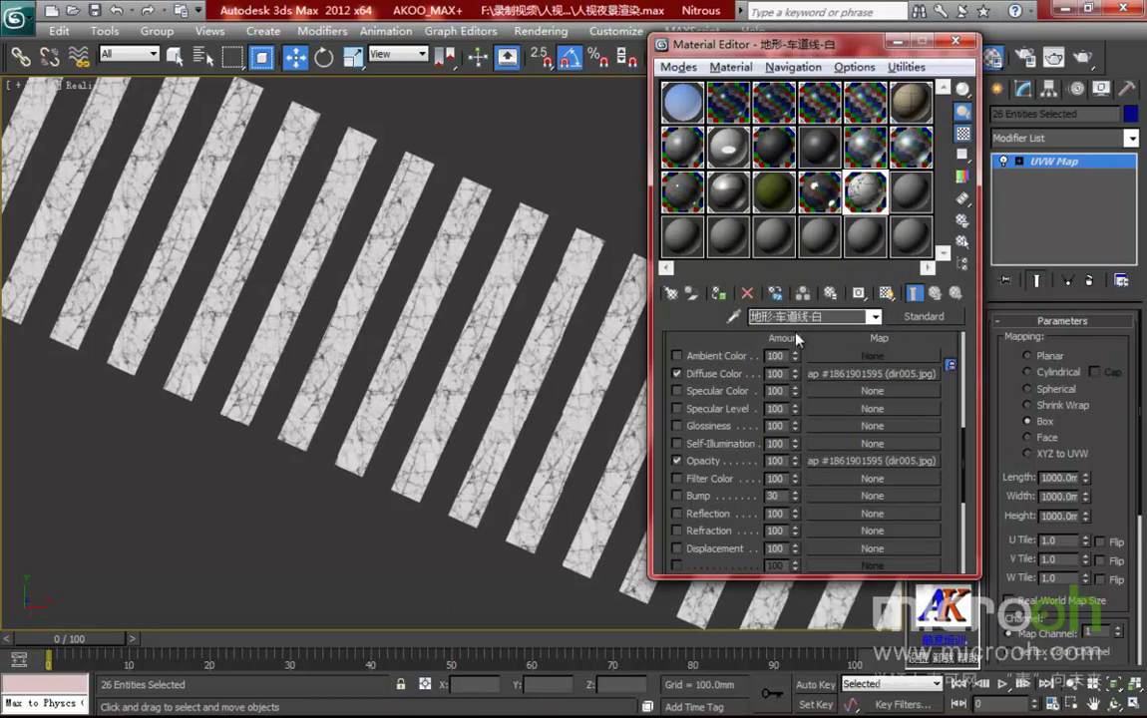
scroll(945, 399, "up", 3)
middle_click_drag(479, 418, 457, 494)
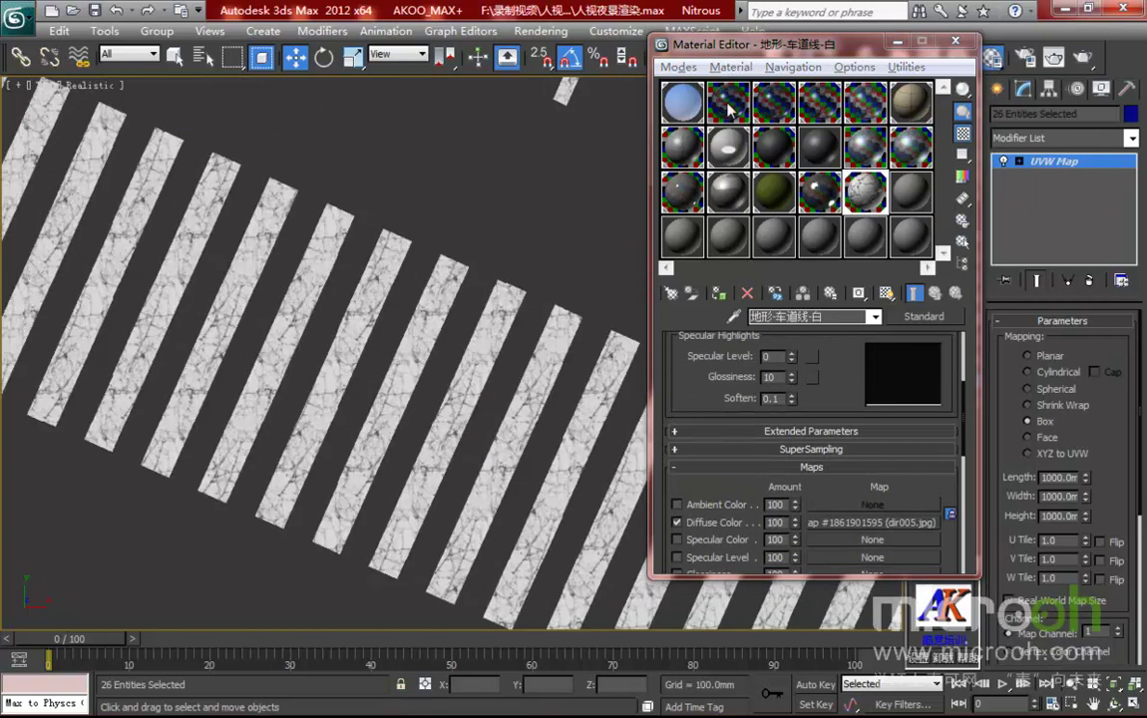
Exit isolation of the lane markings and hide them
left_click_drag(733, 51, 918, 108)
left_click(801, 122)
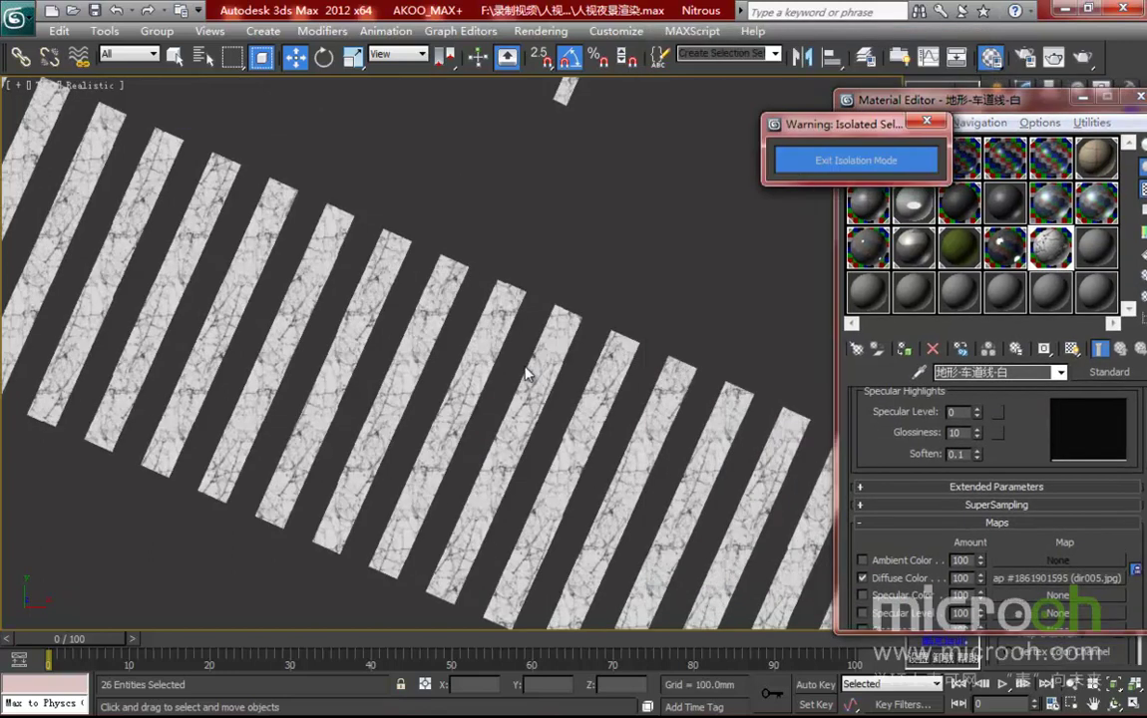
left_click(804, 161)
right_click(560, 329)
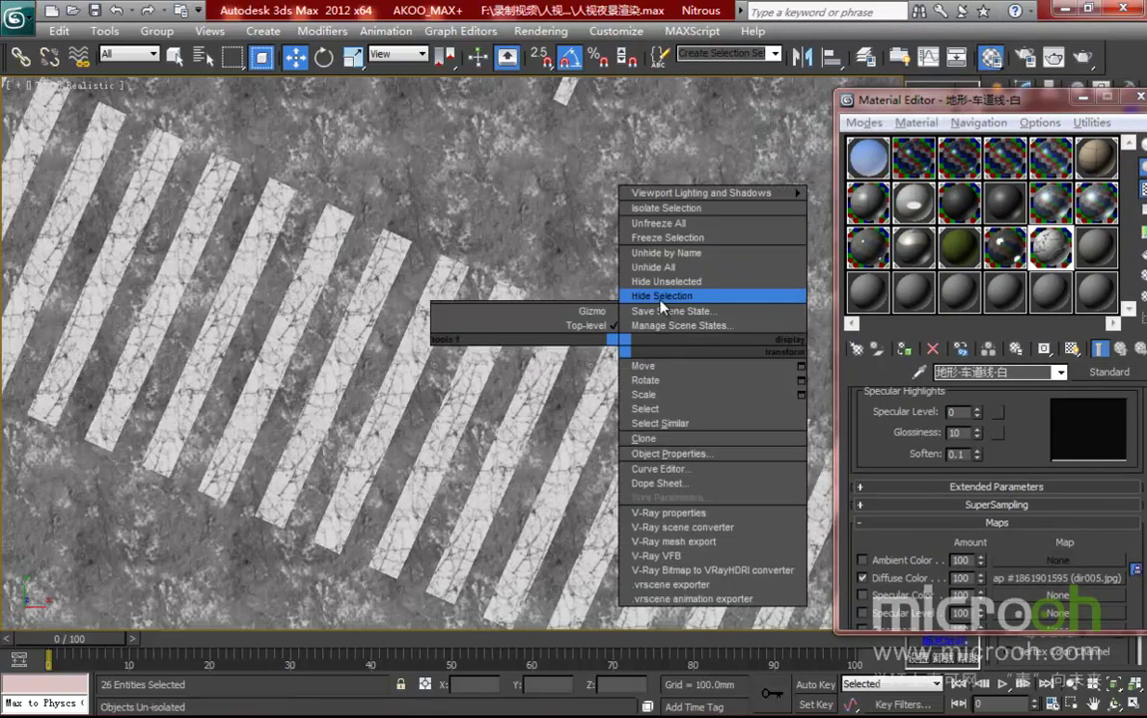
left_click(660, 297)
Sample the sidewalk's material into the next unused sample slot, and select and isolate the objects that use it
scroll(660, 297, "down", 6)
scroll(590, 389, "up", 3)
scroll(590, 389, "up", 1)
left_click(1004, 237)
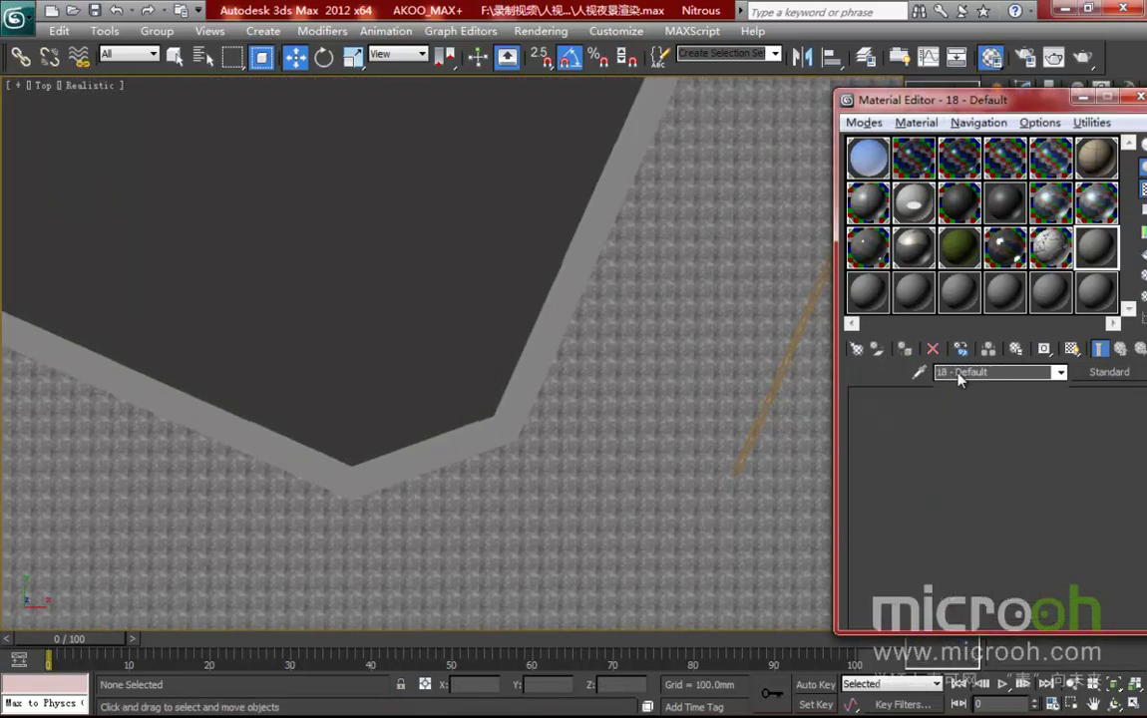
left_click(918, 372)
left_click(530, 335)
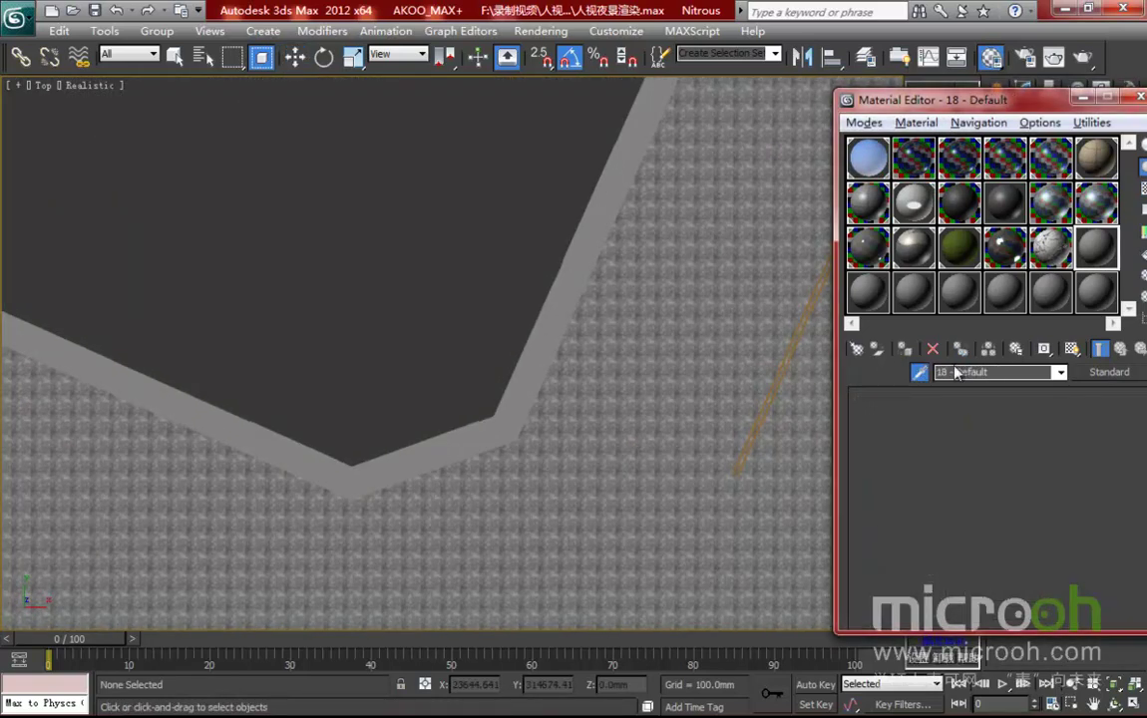
left_click_drag(1005, 103, 960, 109)
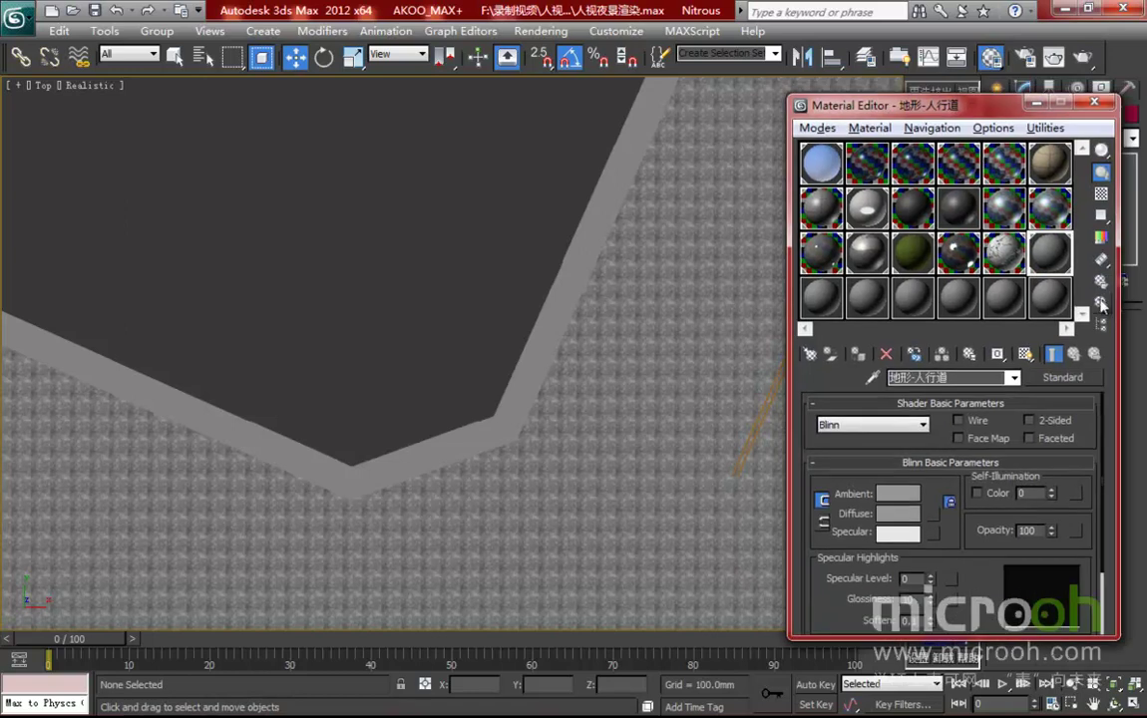
key("h")
left_click(653, 571)
key("alt+q")
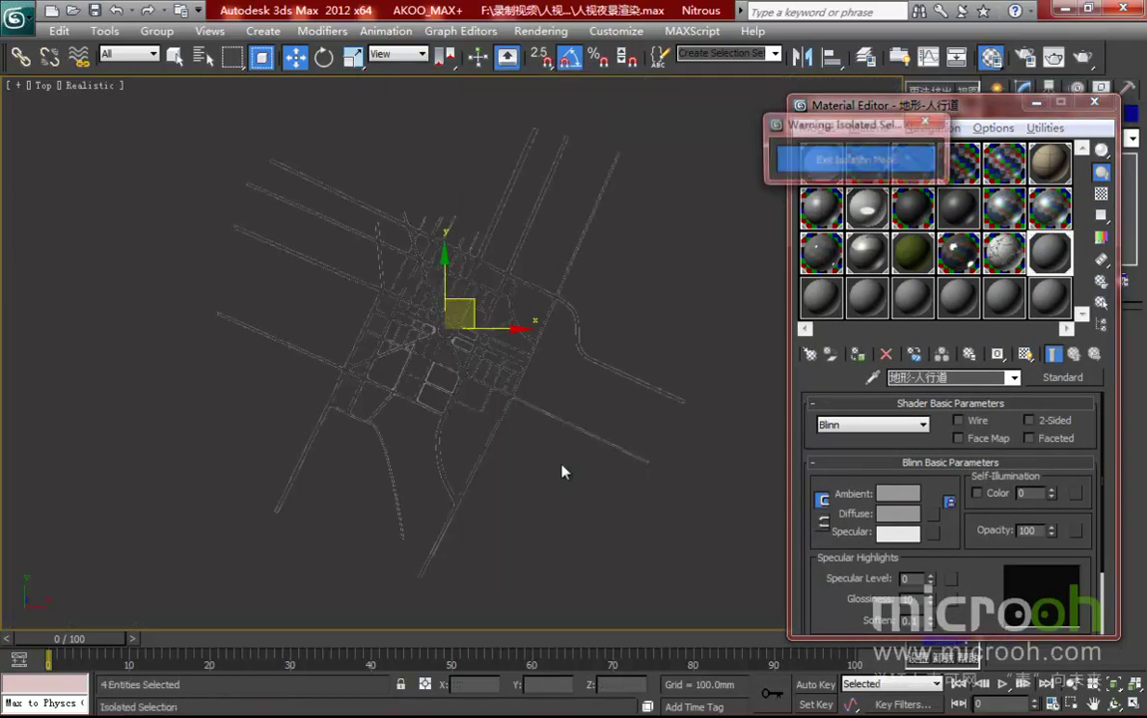
Load 铺装09浅灰色粘土砖席形铺地-2 拷贝aaa from the r-人行道 folder as the 地形-人行道 diffuse map and show it in the viewport
scroll(477, 379, "up", 2)
scroll(555, 311, "up", 6)
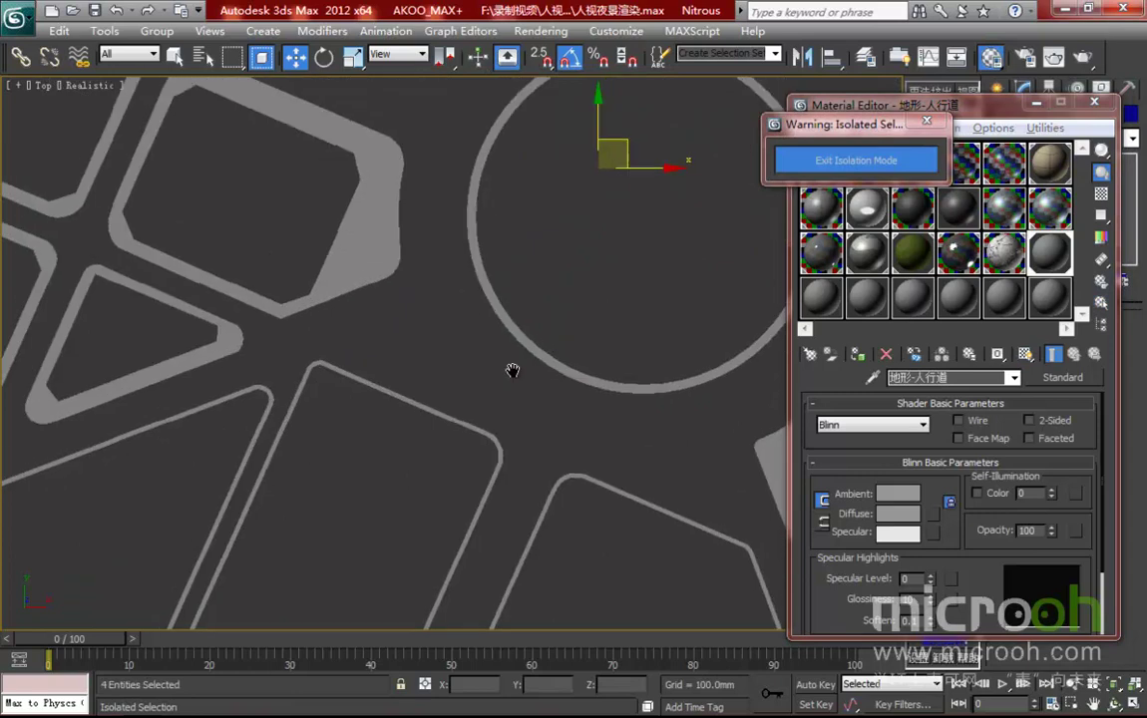
left_click_drag(1005, 110, 950, 96)
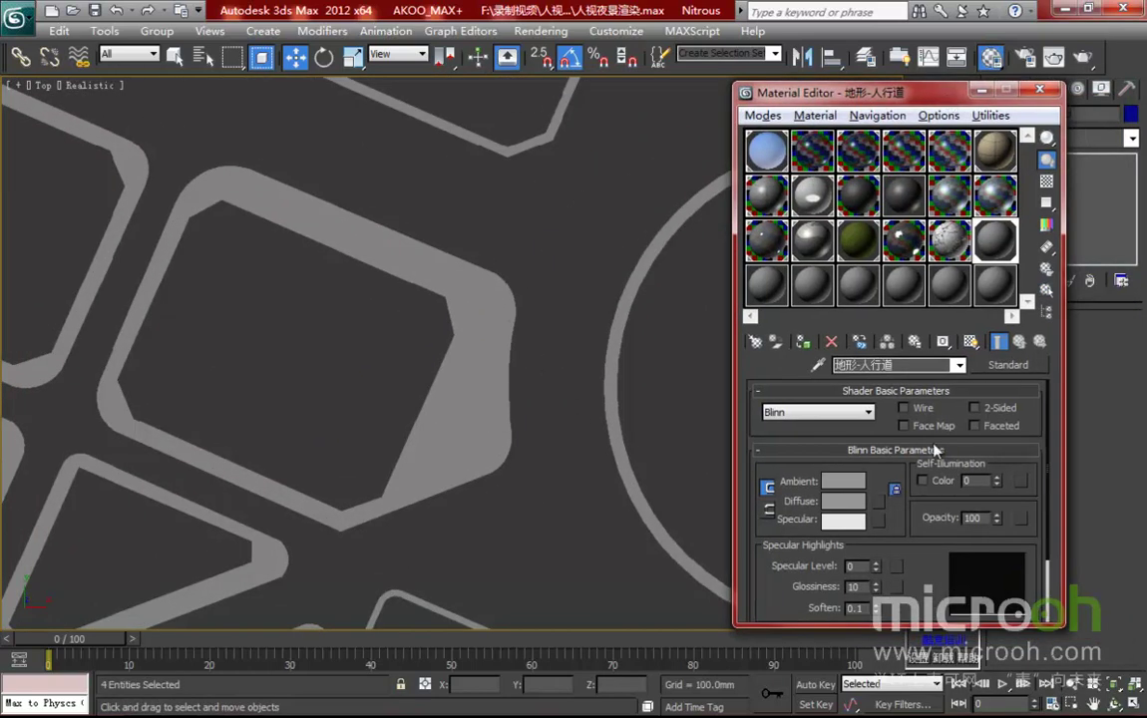
left_click_drag(898, 511, 897, 483)
left_click(878, 472)
double_click(421, 166)
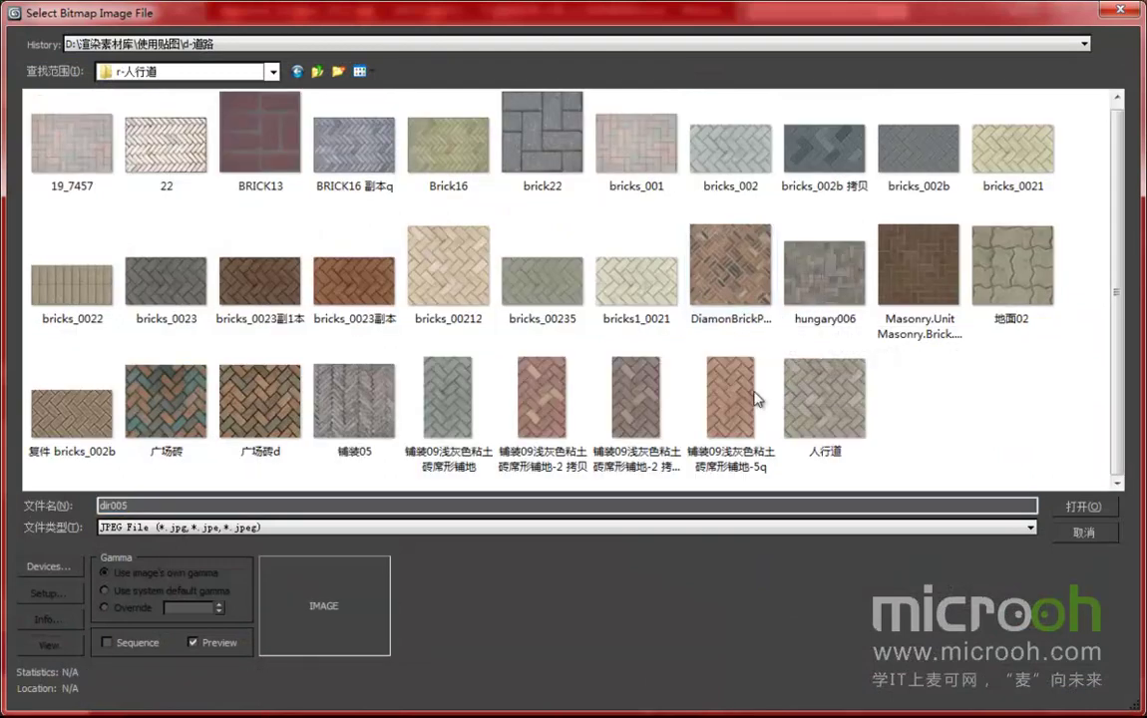
left_click(643, 421)
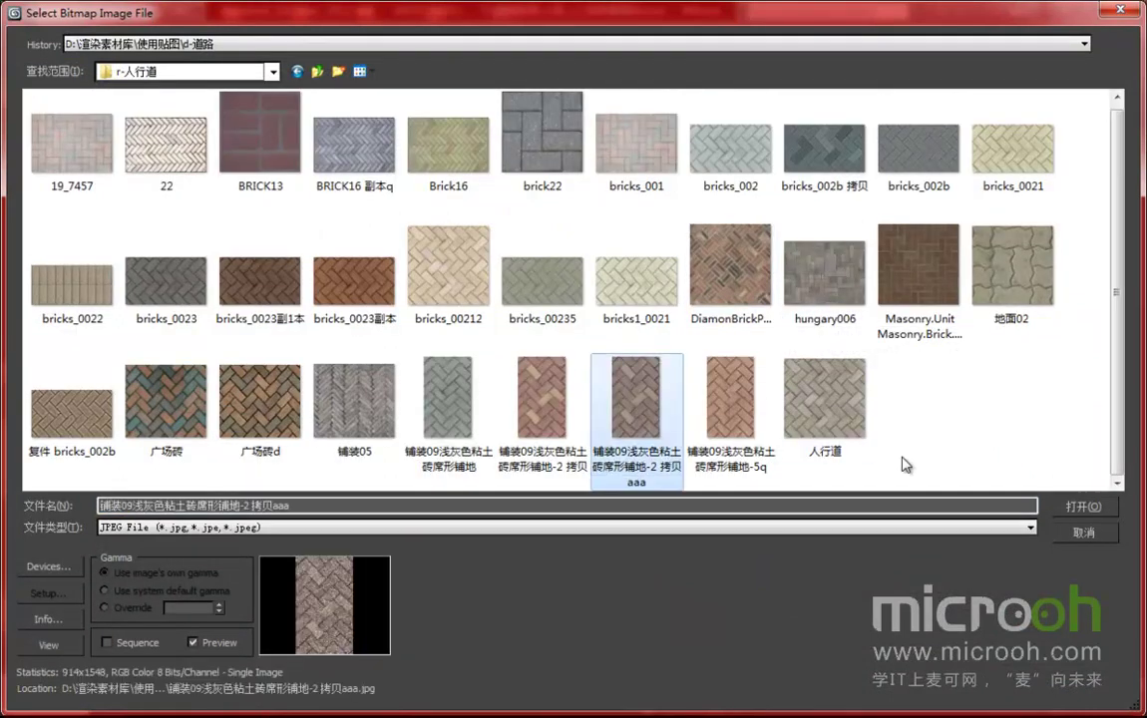
left_click(1083, 505)
left_click(969, 341)
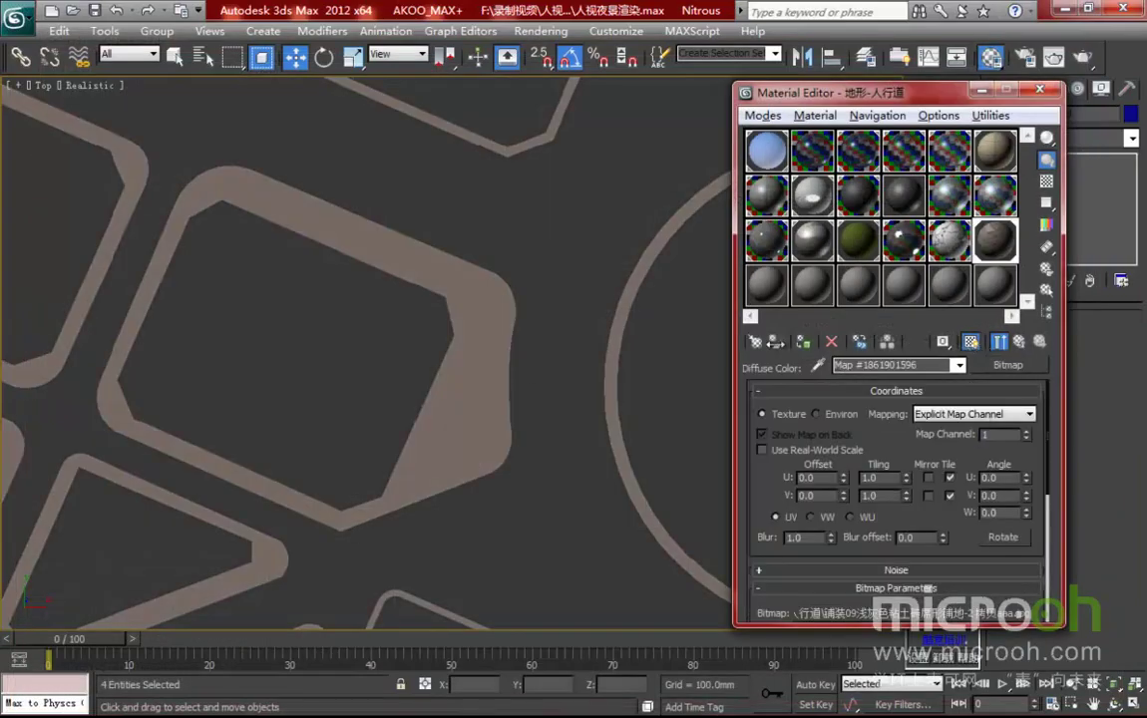
Add a UVW Map modifier to the sidewalks with Box mapping and length, width and height of 2000 mm
scroll(408, 375, "up", 5)
scroll(341, 382, "up", 3)
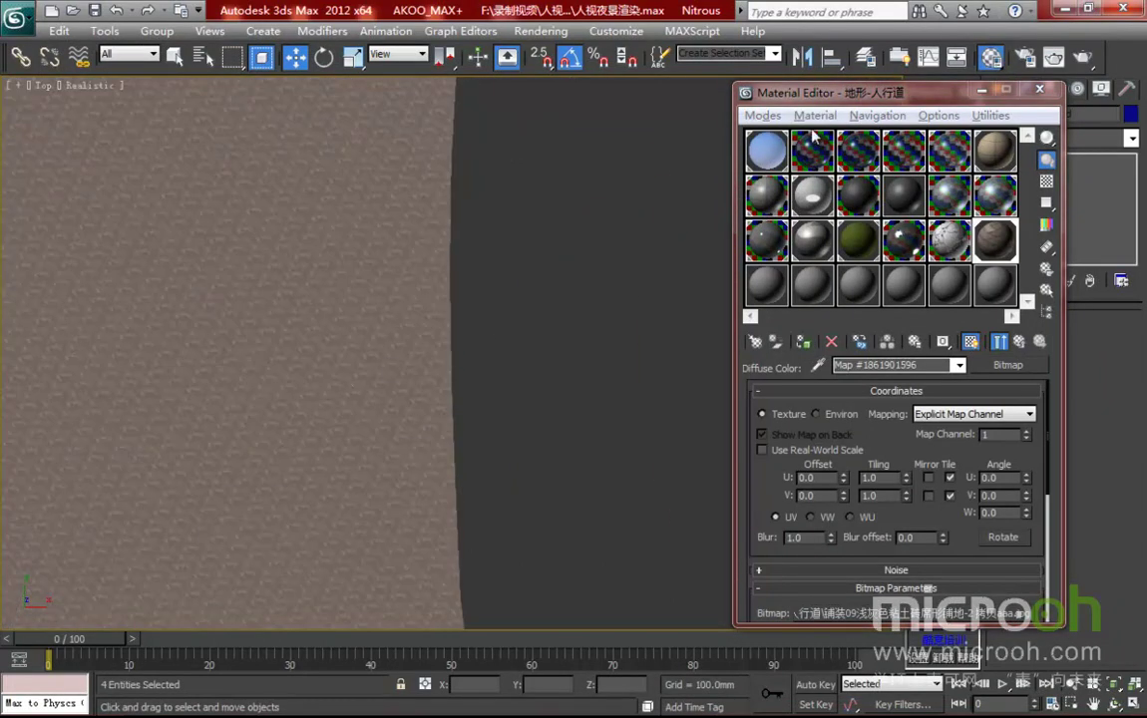
left_click_drag(826, 100, 665, 90)
left_click(1011, 137)
key("u")
left_click(1034, 515)
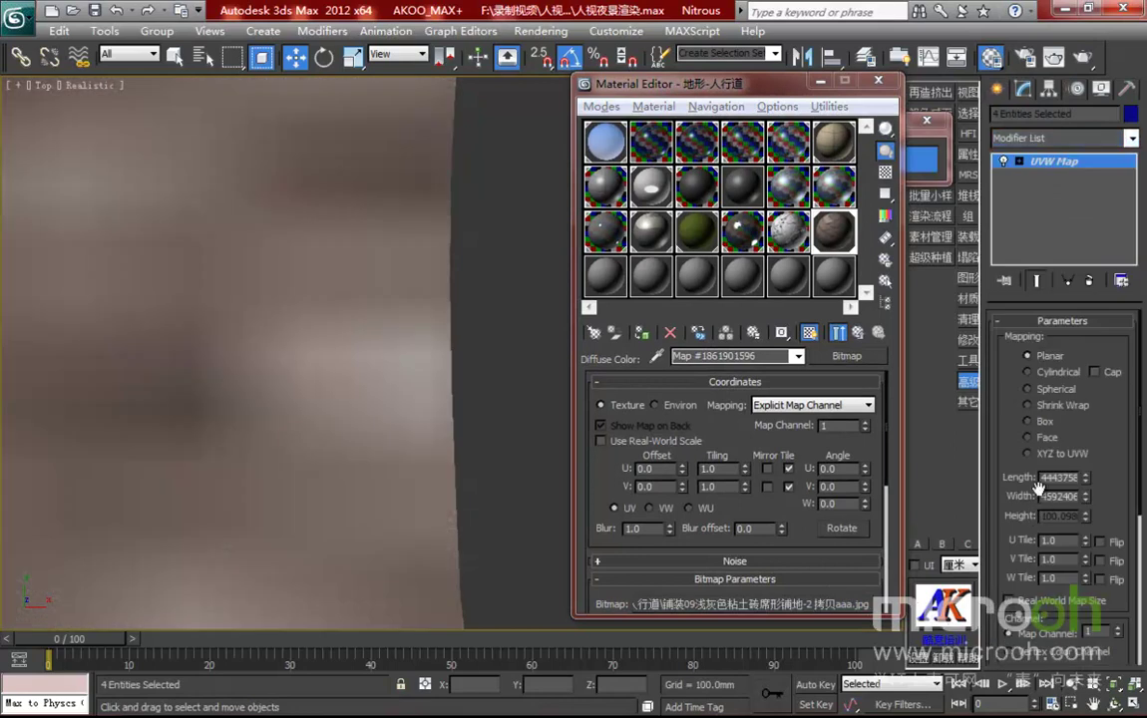
left_click(1029, 422)
double_click(1057, 478)
type("2000")
key("Tab")
type("2000")
key("Tab")
type("2000")
key("Return")
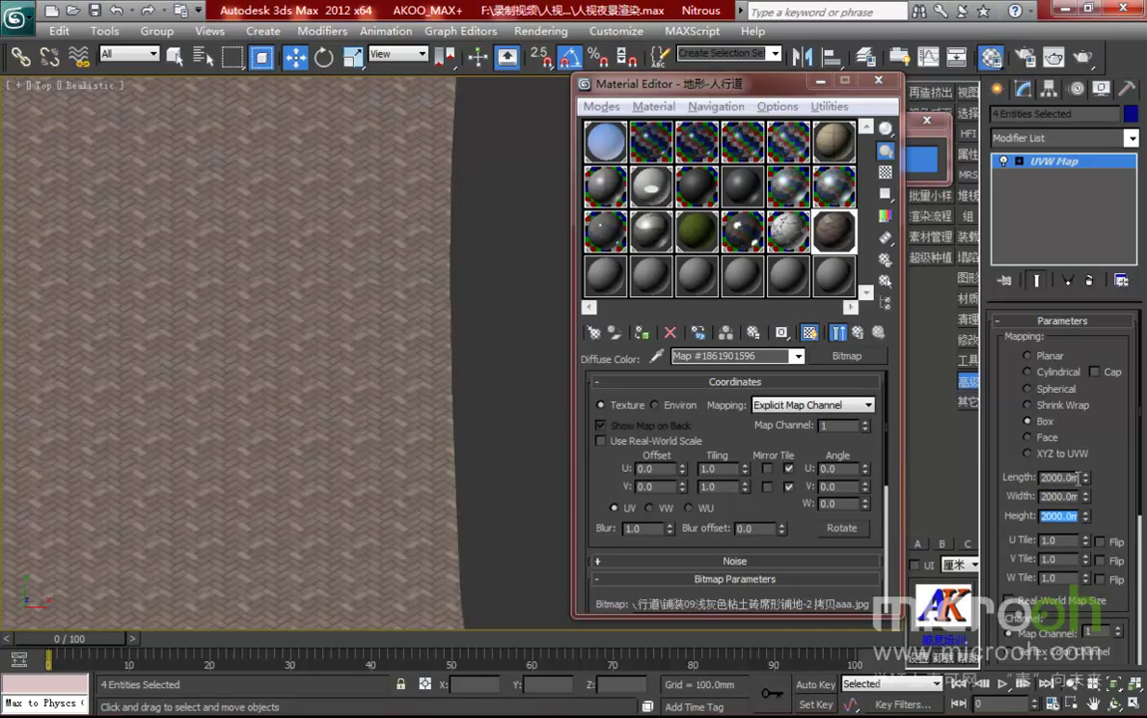
Return to the base sidewalk material and reuse its diffuse brick map in the Bump slot
left_click(877, 334)
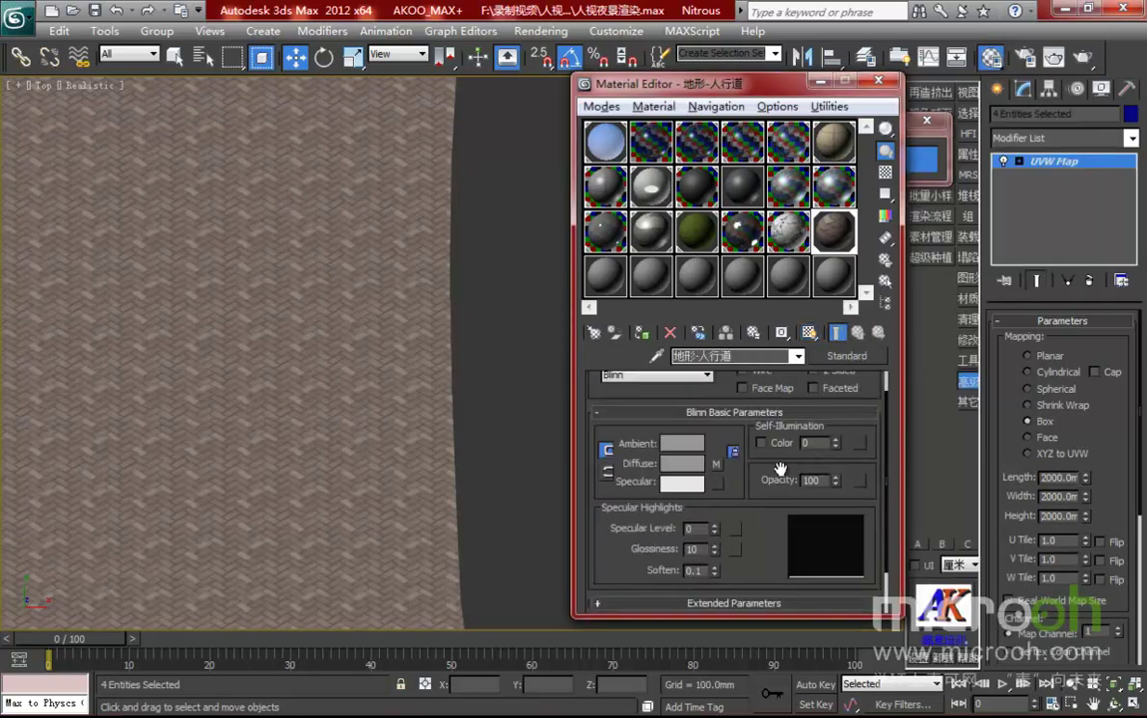
scroll(755, 429, "down", 3)
left_click(760, 586)
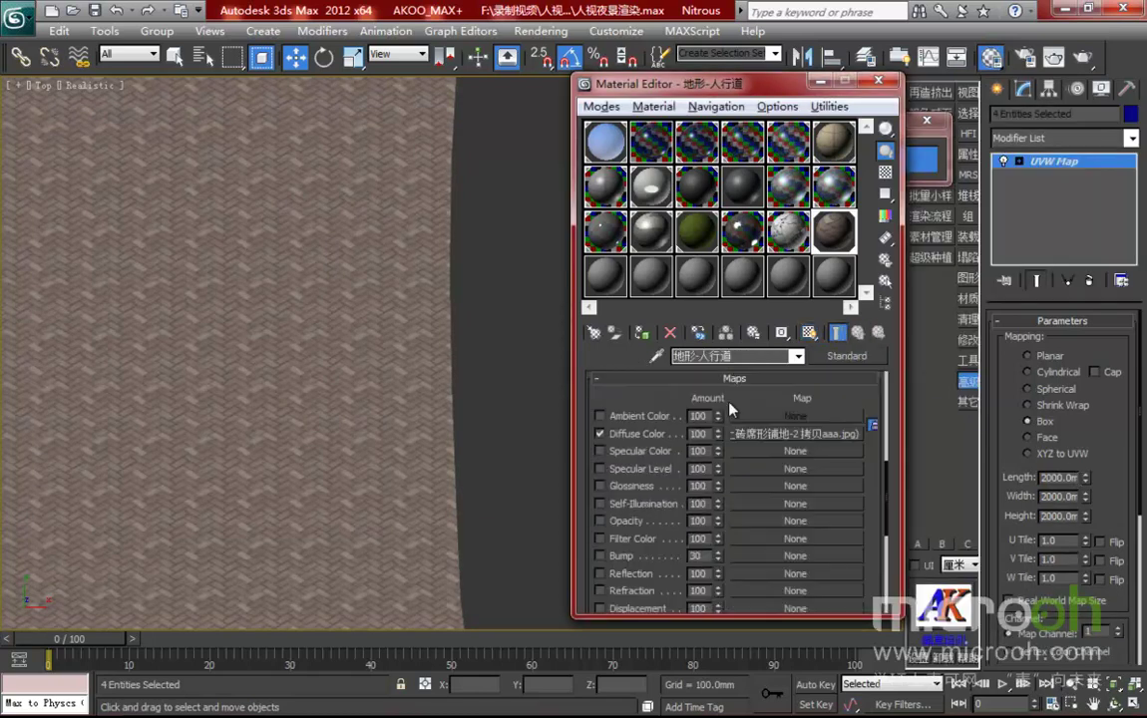
scroll(686, 374, "down", 1)
left_click_drag(762, 411, 773, 522)
left_click(710, 406)
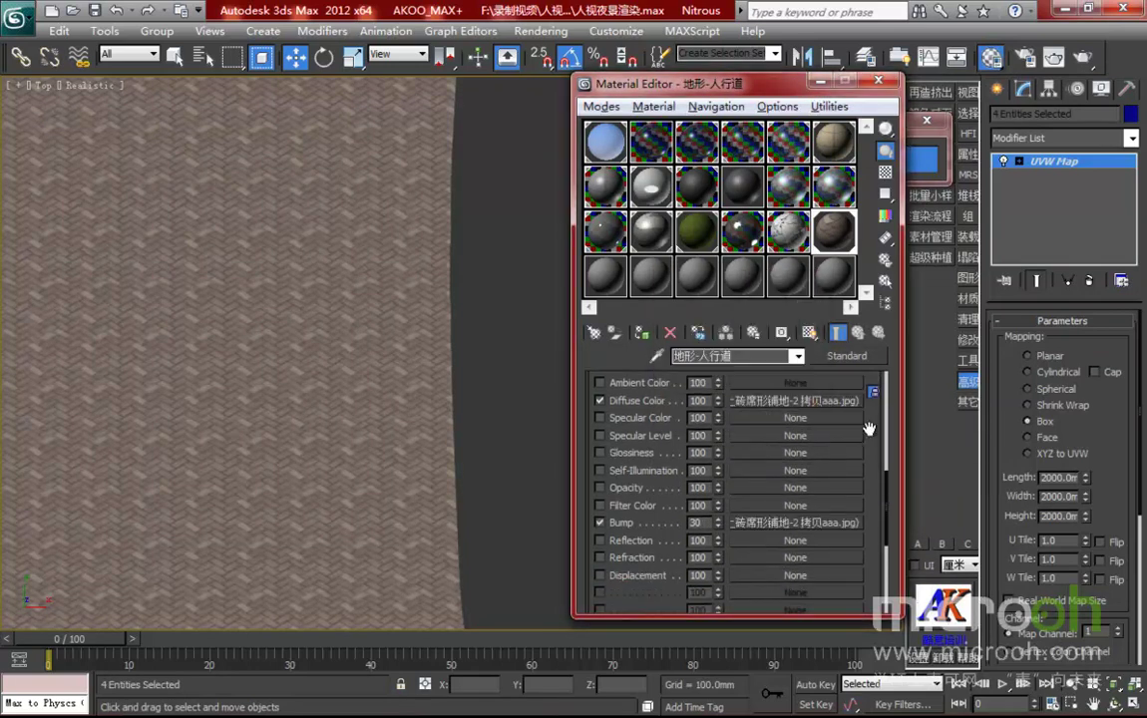
Set the sidewalk material's Specular Level to 43 and Glossiness to 37
scroll(705, 379, "up", 3)
left_click_drag(766, 414, 714, 435)
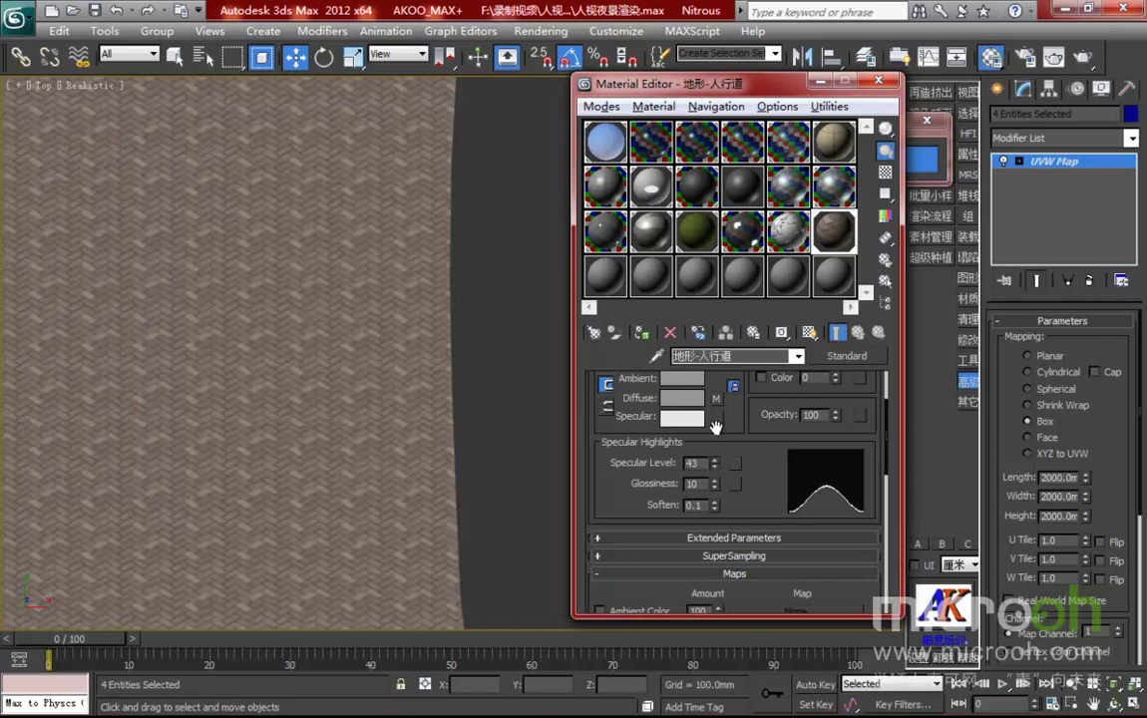
left_click_drag(715, 481, 762, 394)
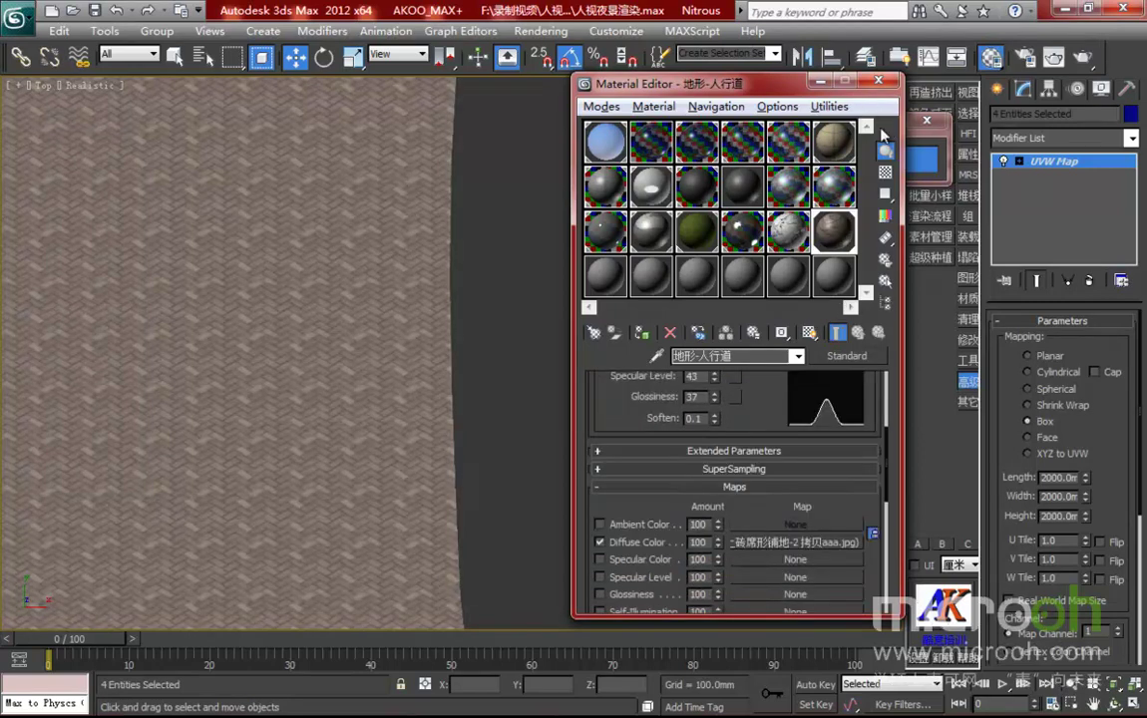
Leave isolation mode and hide the four finished sidewalk objects
left_click(926, 121)
right_click(331, 379)
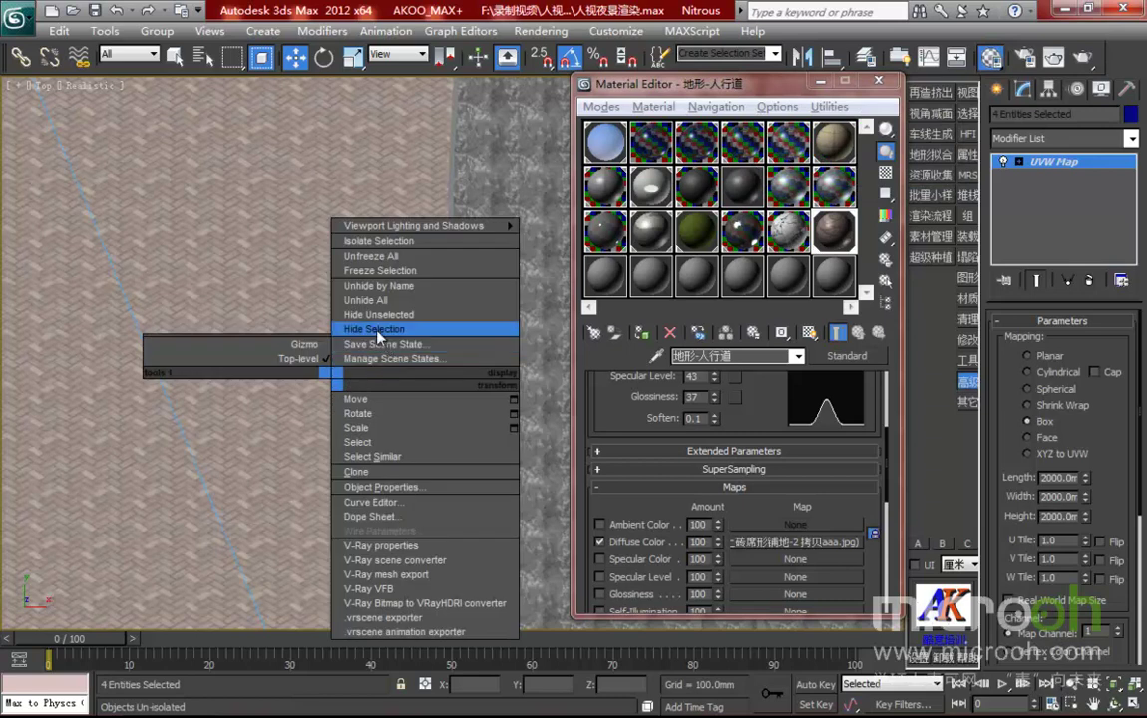
left_click(377, 329)
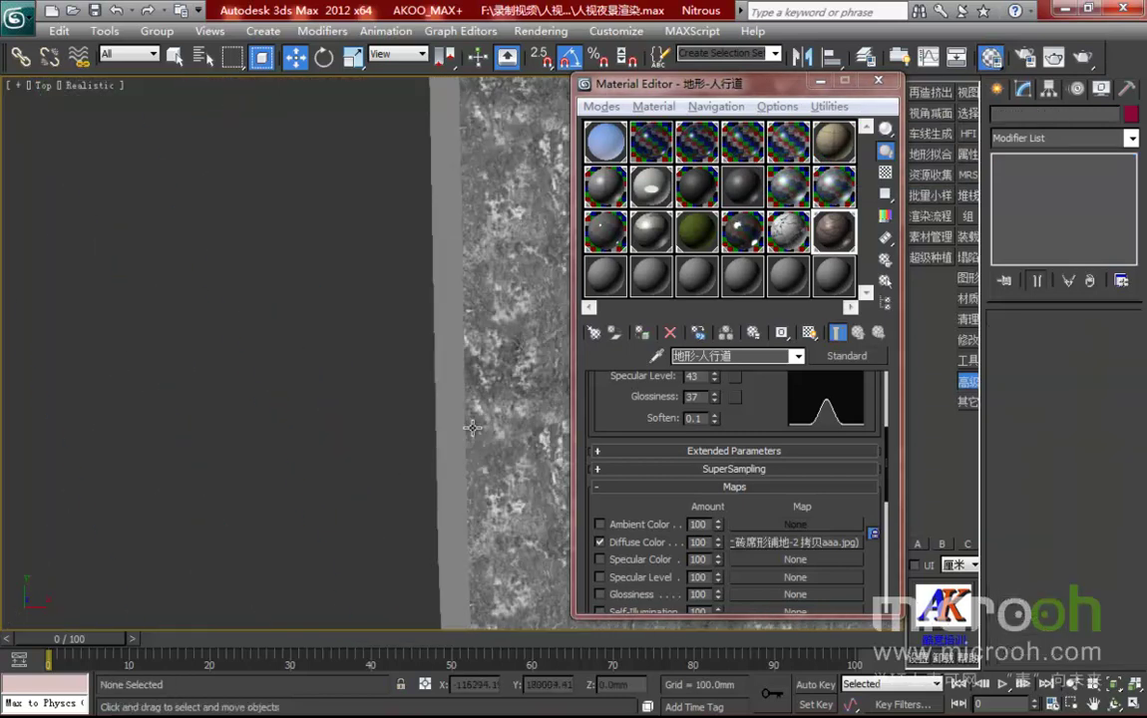
Sample the 地形-路牙 curb material into an empty slot, select all objects using it and isolate them
left_click(606, 276)
left_click(657, 356)
left_click(427, 384)
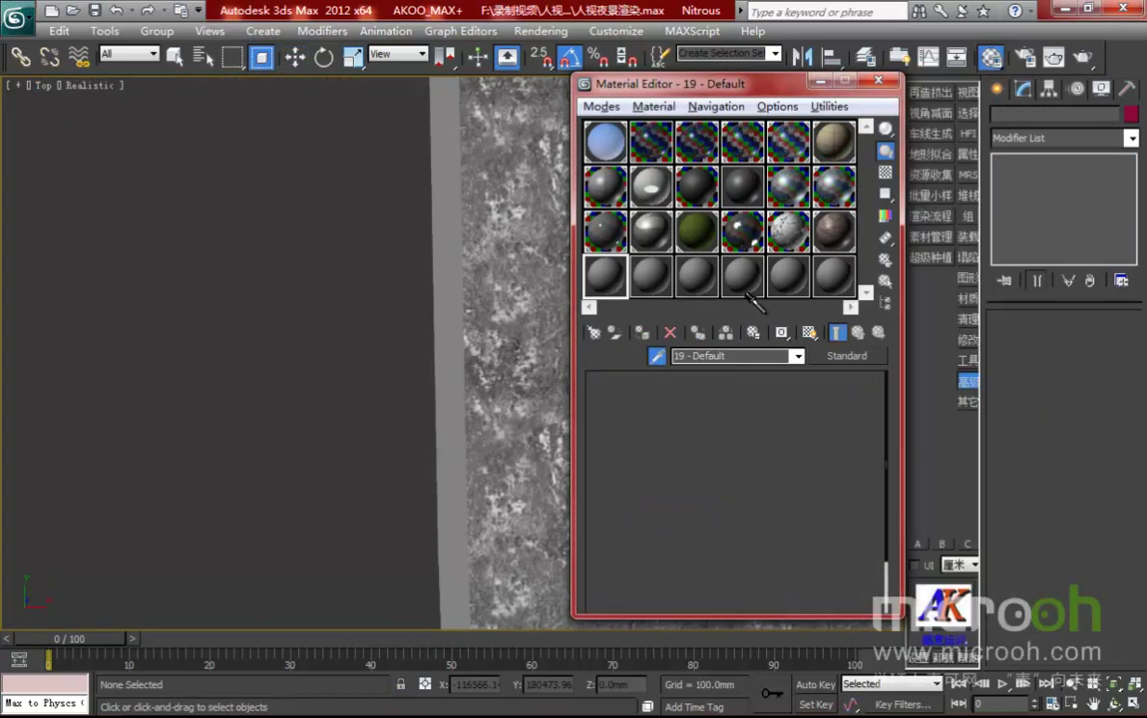
left_click(884, 282)
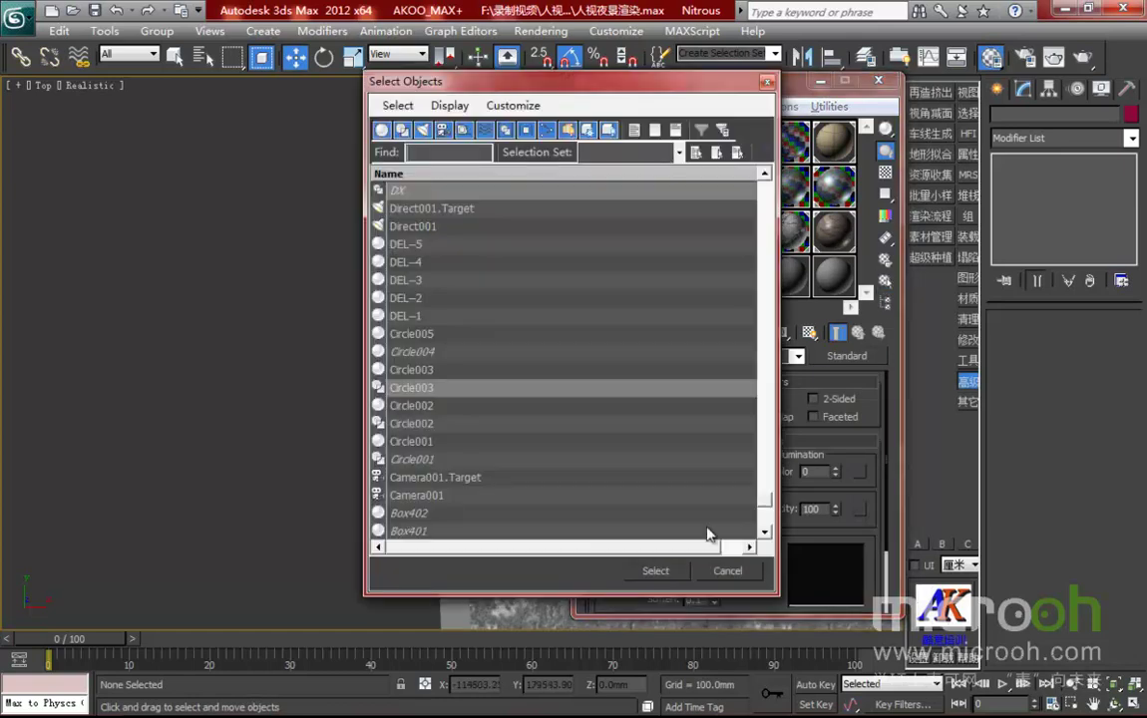
left_click(656, 569)
key("alt+q")
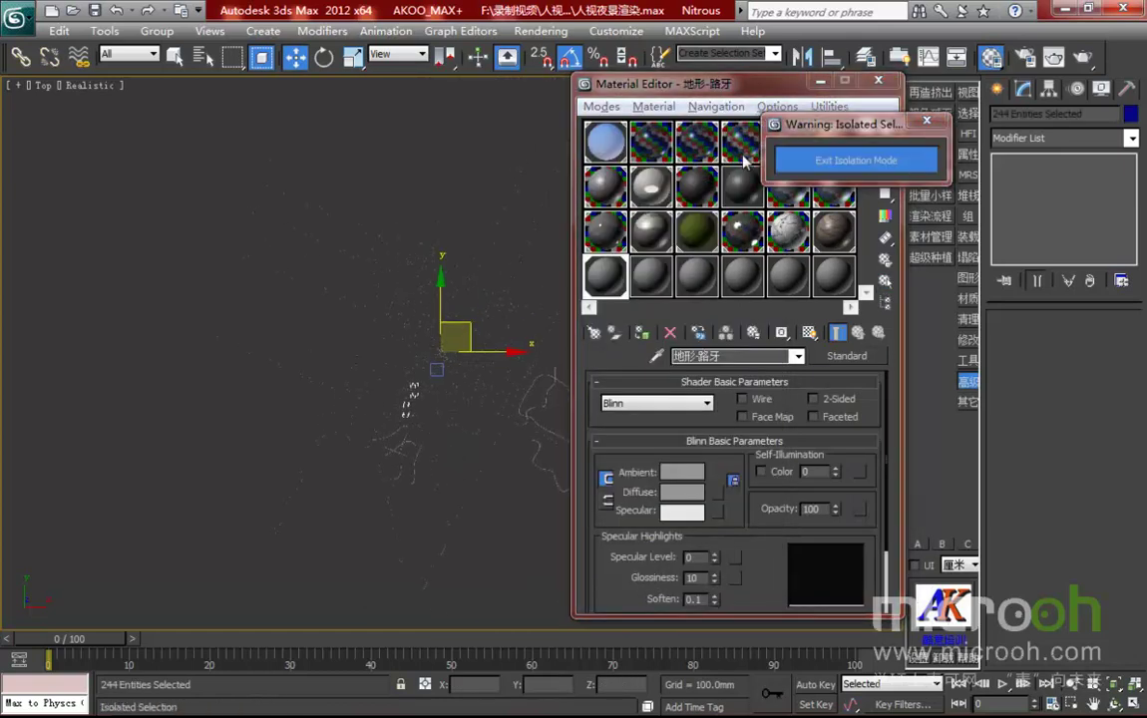
Load S5__1024 from the d-道路 folder as the 地形-路牙 material's diffuse bitmap
left_click_drag(688, 90, 719, 86)
left_click(750, 488)
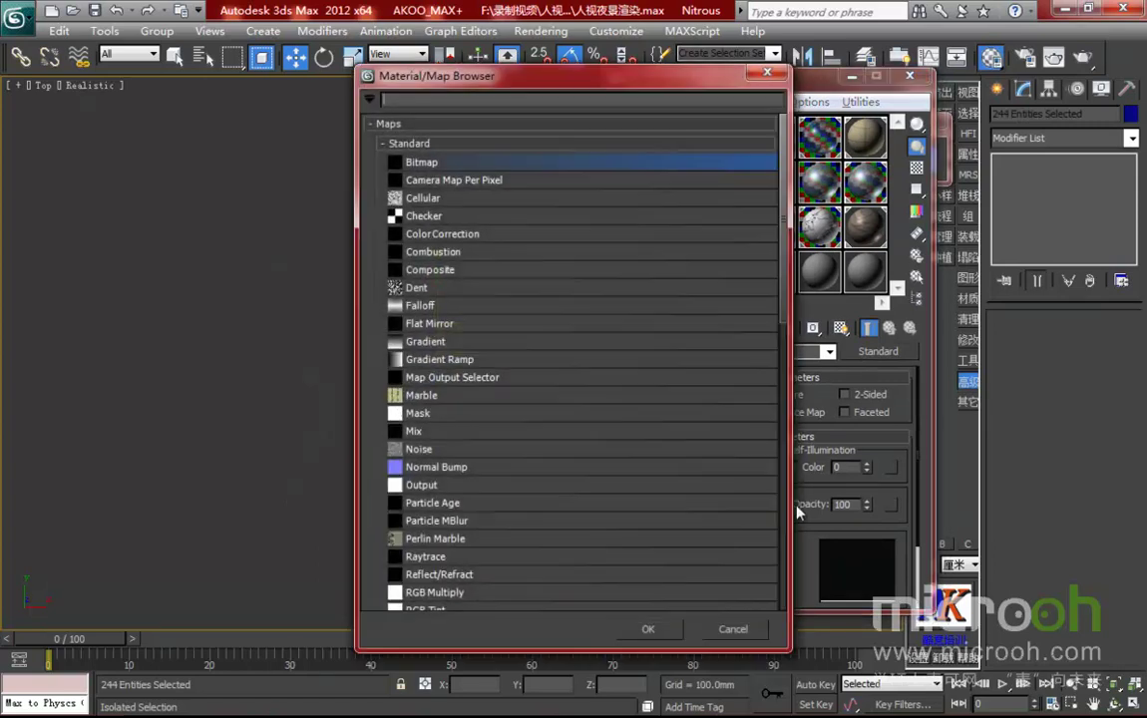
double_click(414, 160)
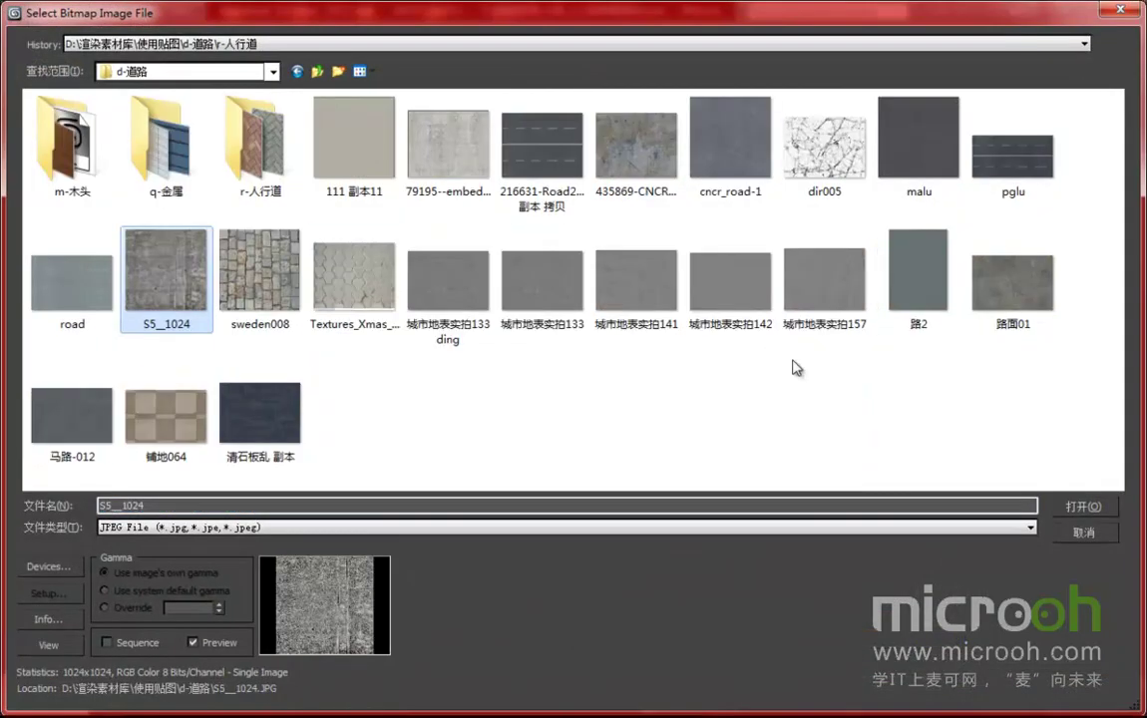
left_click(1078, 505)
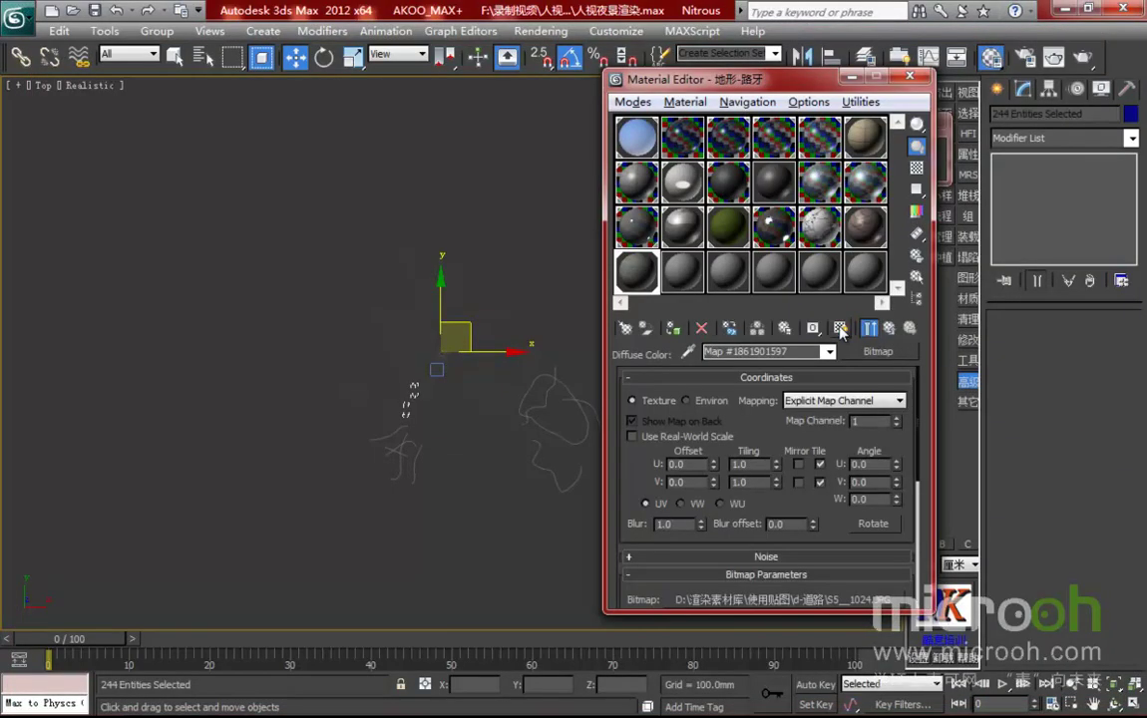
Show the concrete map in the viewport and add a UVW Map modifier with Box mapping to the curbs
scroll(435, 439, "up", 10)
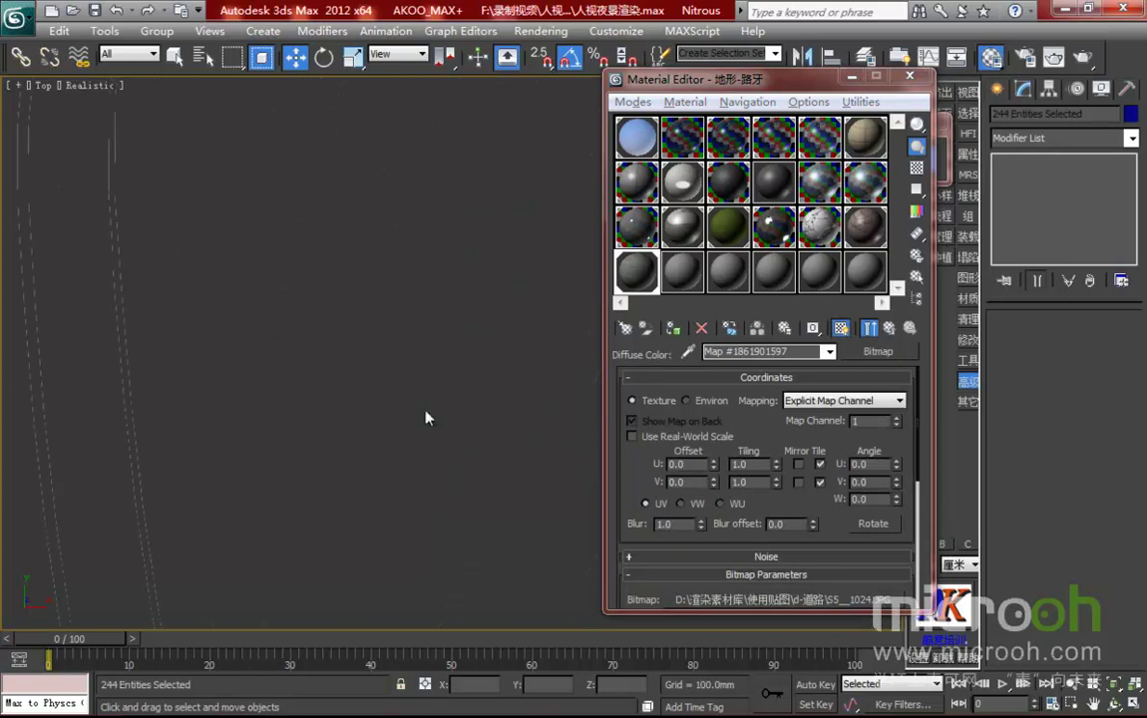
scroll(370, 317, "up", 3)
middle_click_drag(370, 317, 543, 469)
scroll(358, 353, "up", 2)
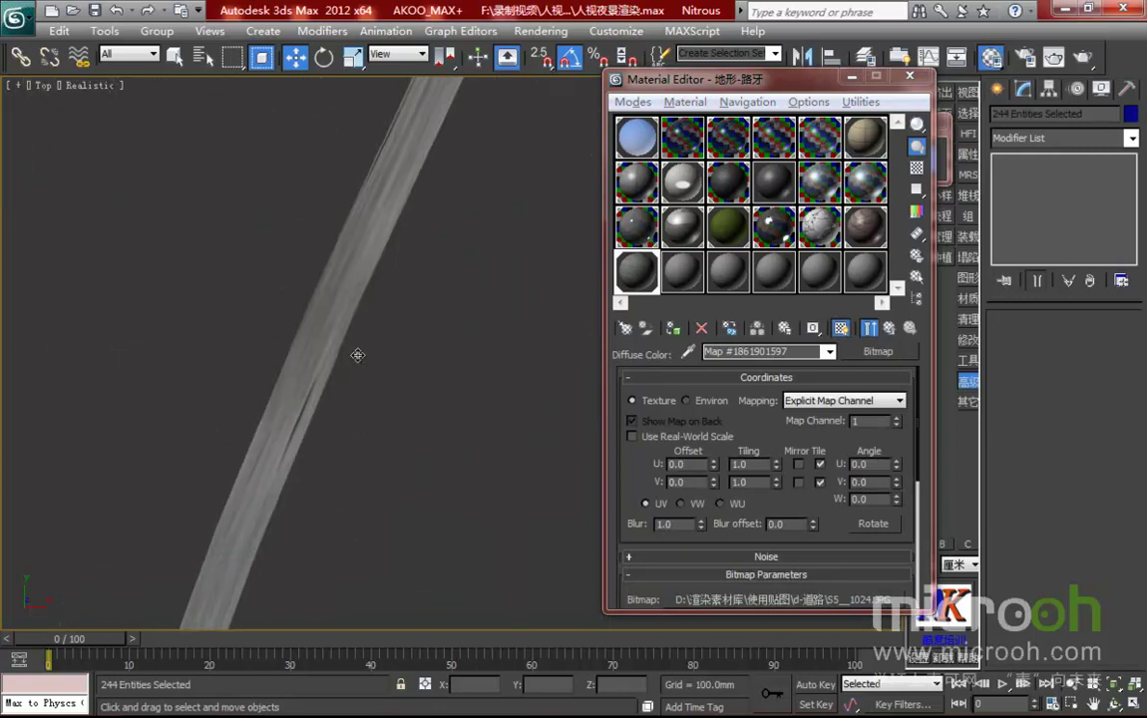
middle_click_drag(358, 353, 373, 353)
left_click(1056, 140)
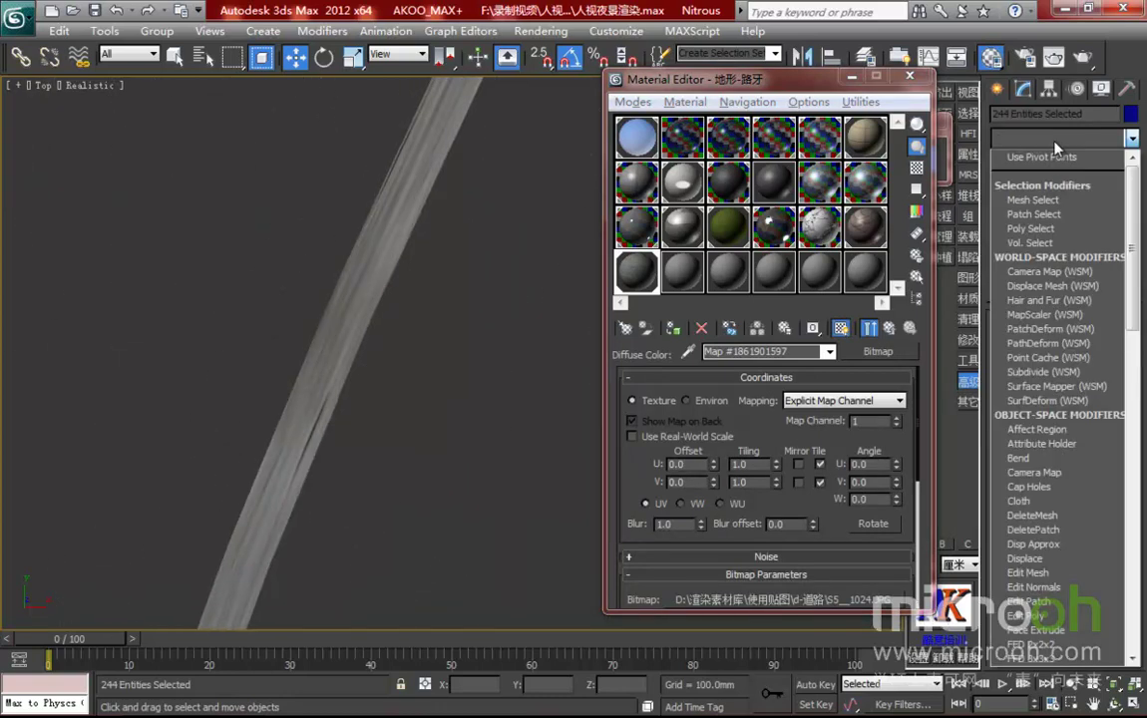
key("u")
left_click(1063, 515)
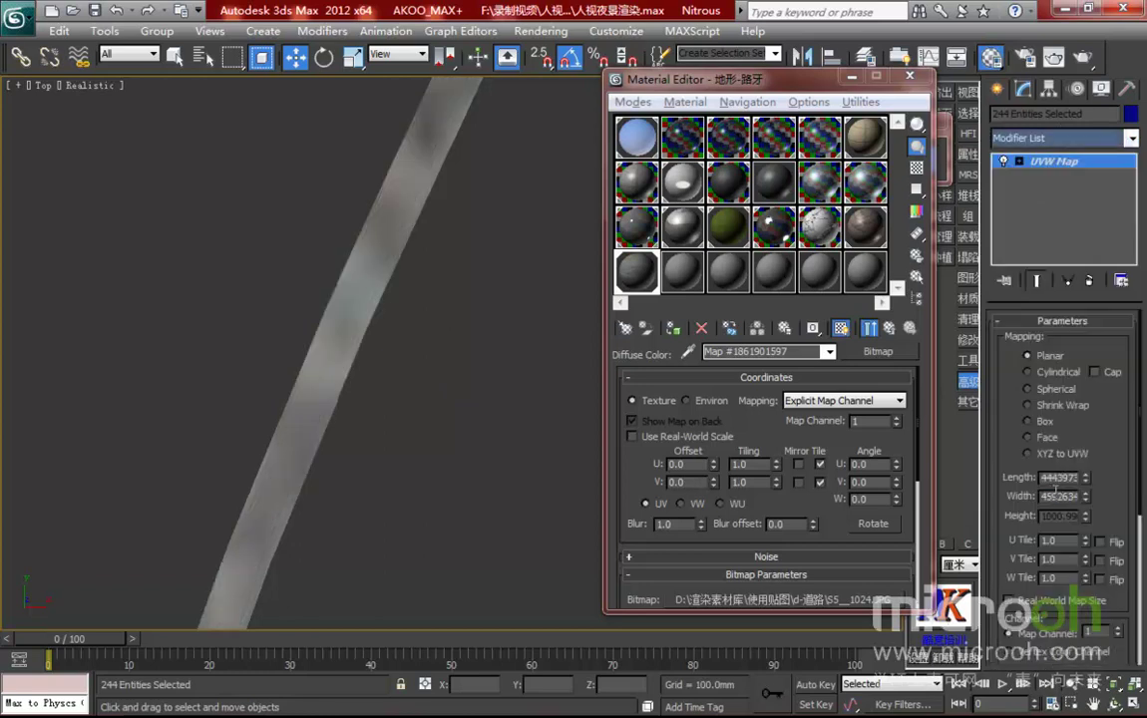
left_click(1028, 421)
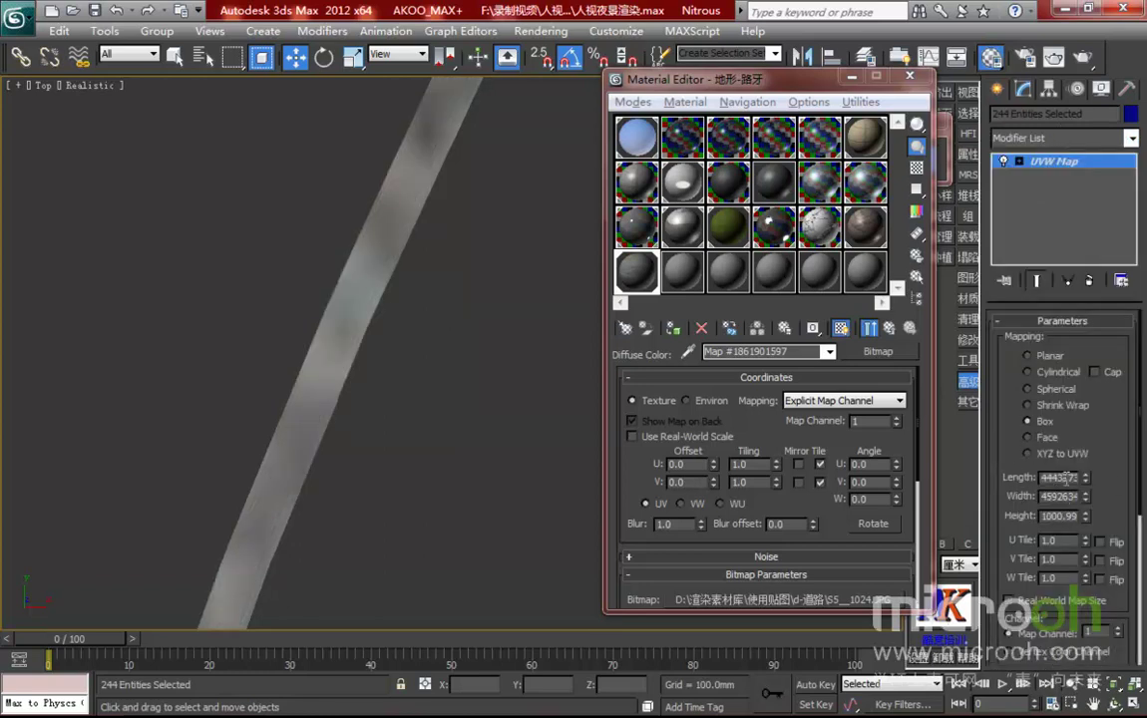
Set the curbs' UVW Map length, width and height to 2000 mm each
type("2000")
key("Tab")
type("2000")
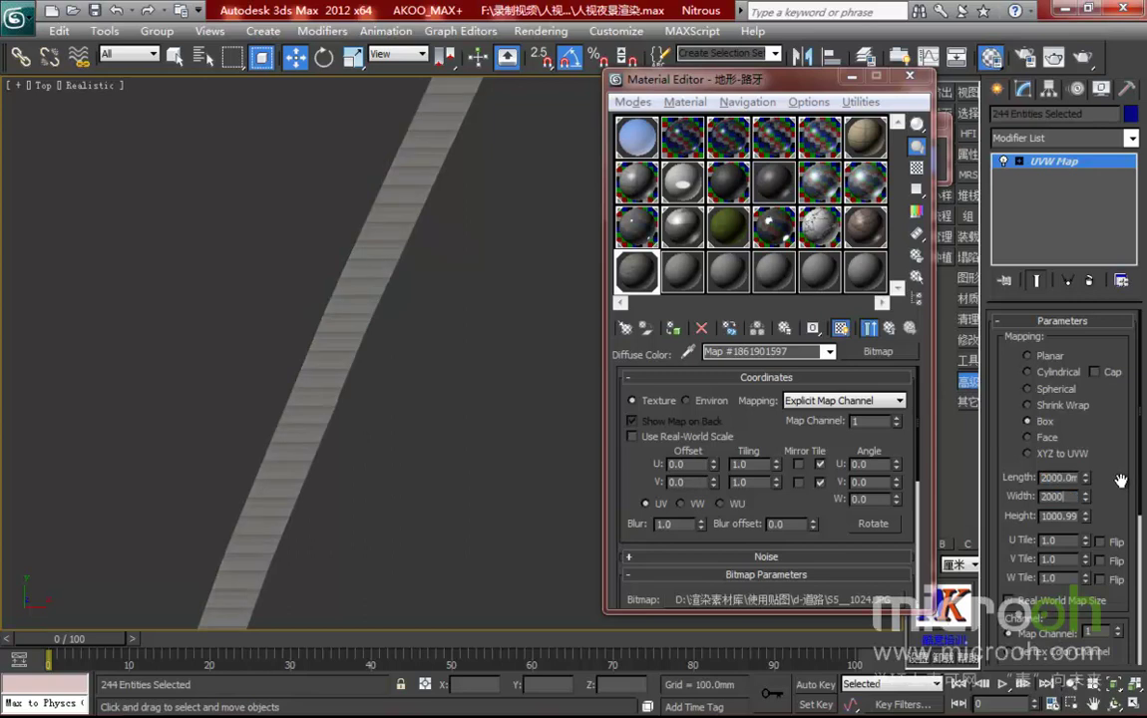
key("Tab")
type("2000")
key("Return")
scroll(375, 200, "up", 5)
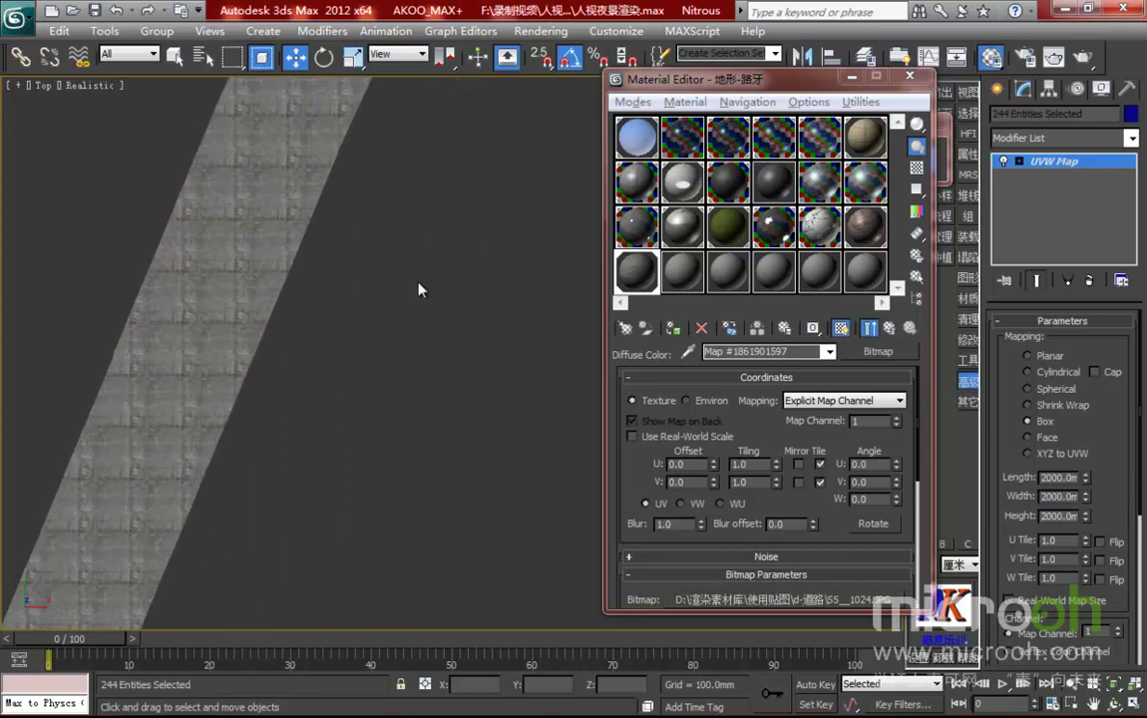
Crop the curb bitmap to the area without vertical seams, about 0.576 wide and 0.844 high, and apply the cropping
scroll(831, 524, "down", 5)
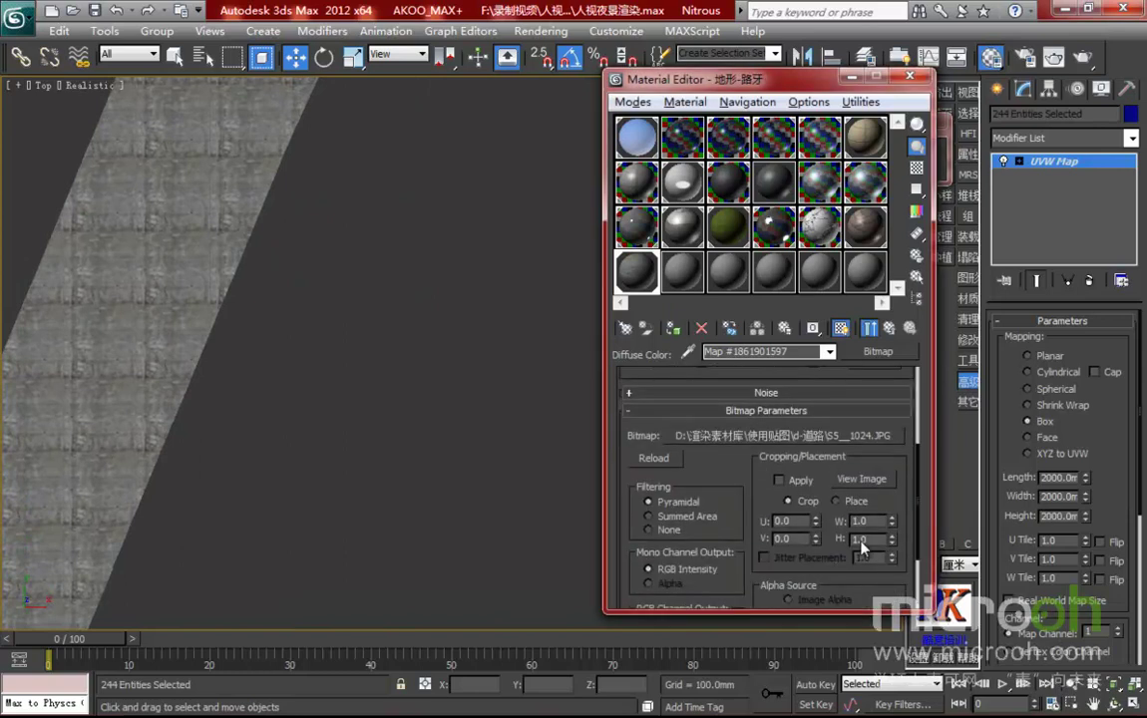
left_click(858, 480)
left_click_drag(353, 171, 443, 294)
left_click_drag(632, 458, 557, 341)
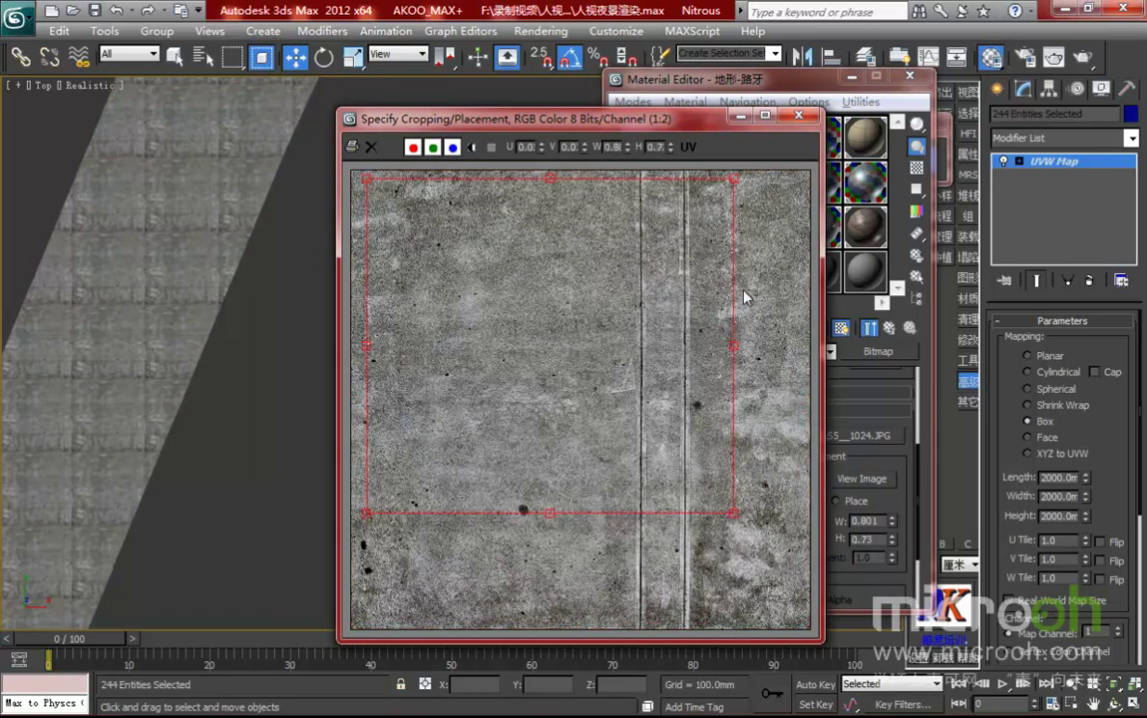
left_click_drag(735, 180, 627, 194)
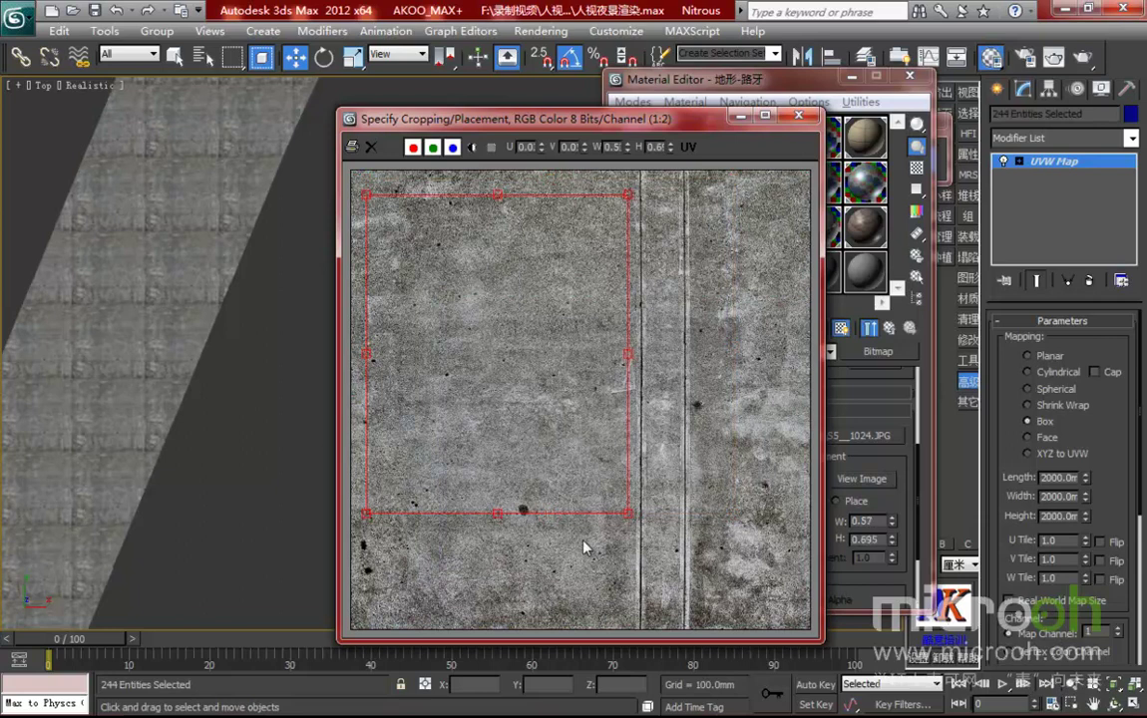
left_click_drag(627, 511, 630, 582)
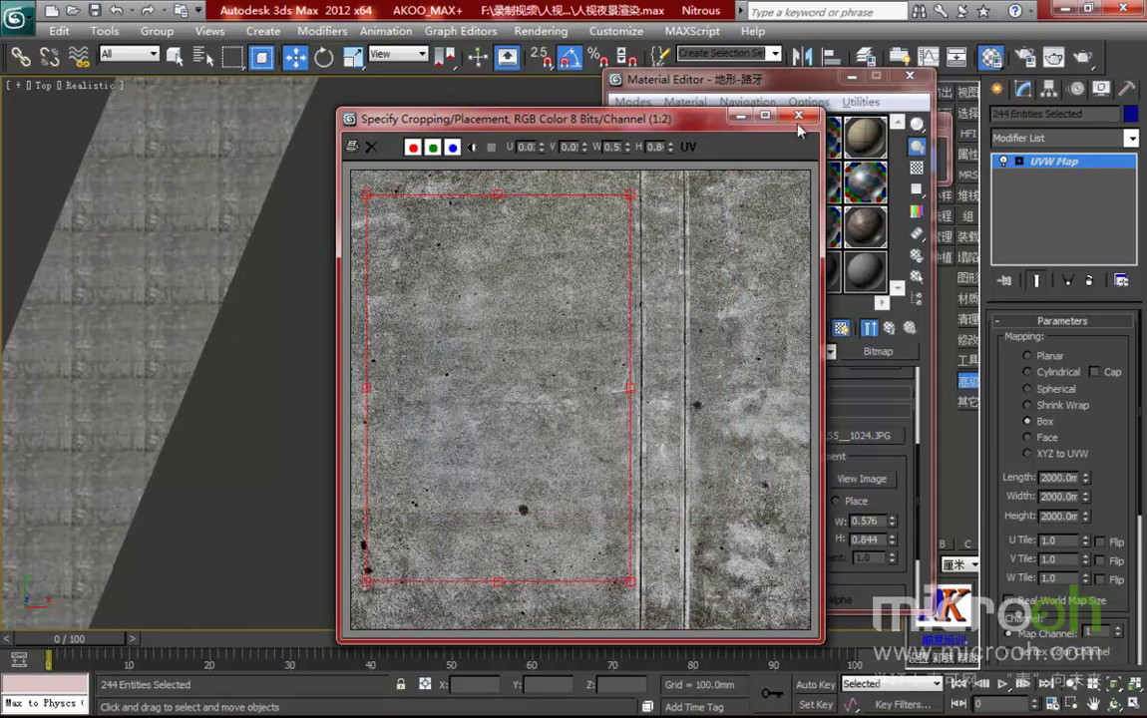
left_click(798, 115)
left_click(779, 480)
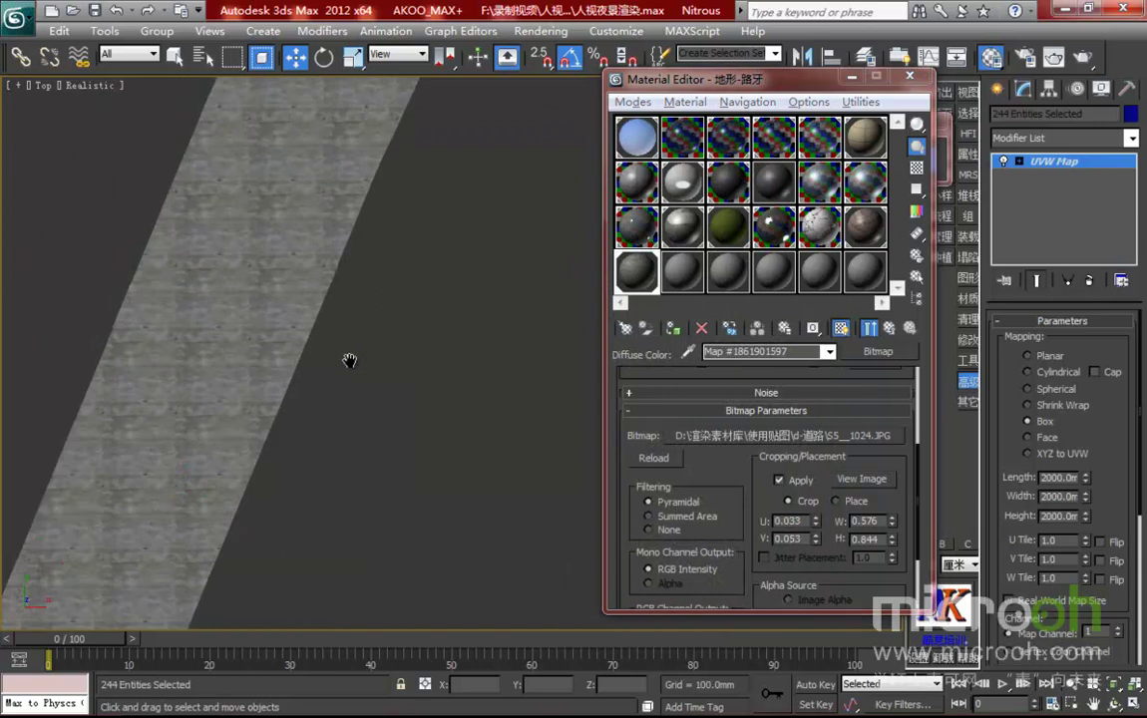
Enlarge the curb material's preview, return to the base material and reuse the diffuse map in the Bump slot
middle_click_drag(402, 390, 554, 507, "alt")
double_click(628, 282)
left_click_drag(474, 161, 451, 158)
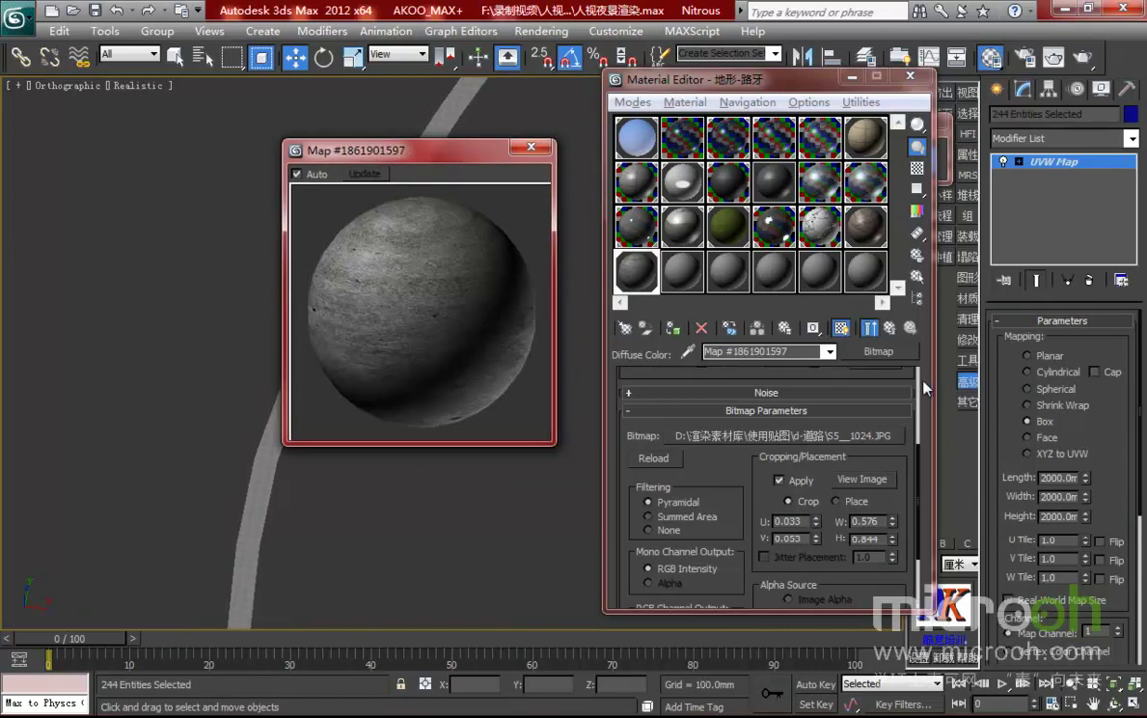
left_click(888, 328)
scroll(792, 518, "down", 3)
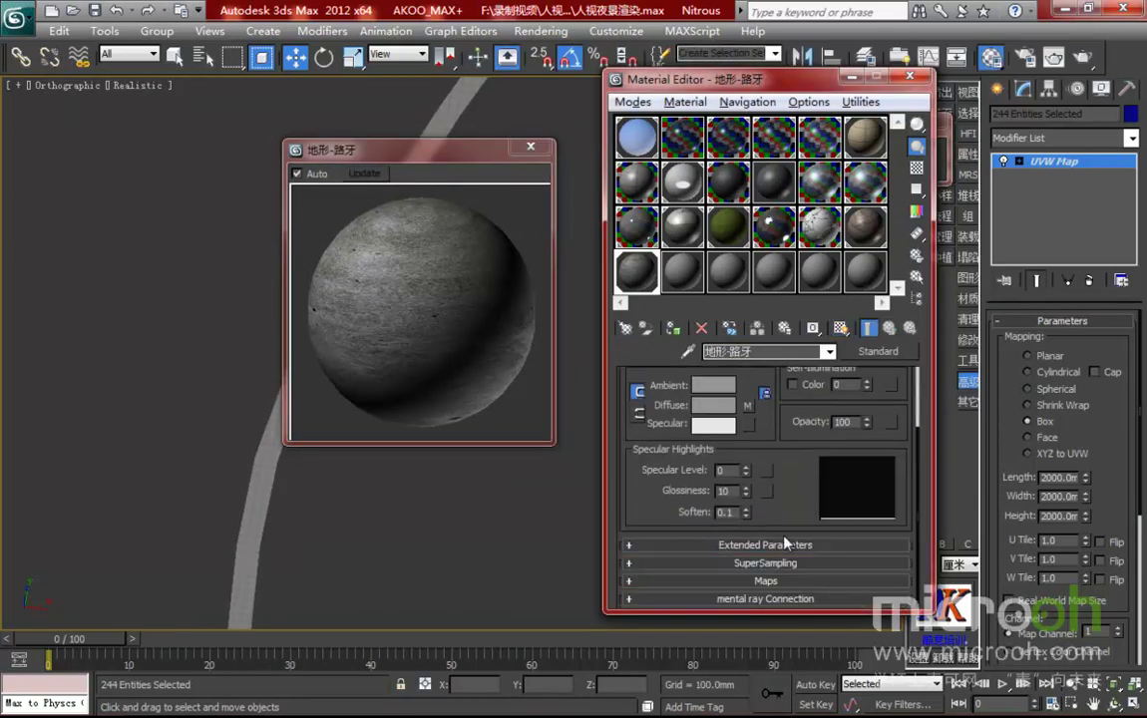
left_click(766, 581)
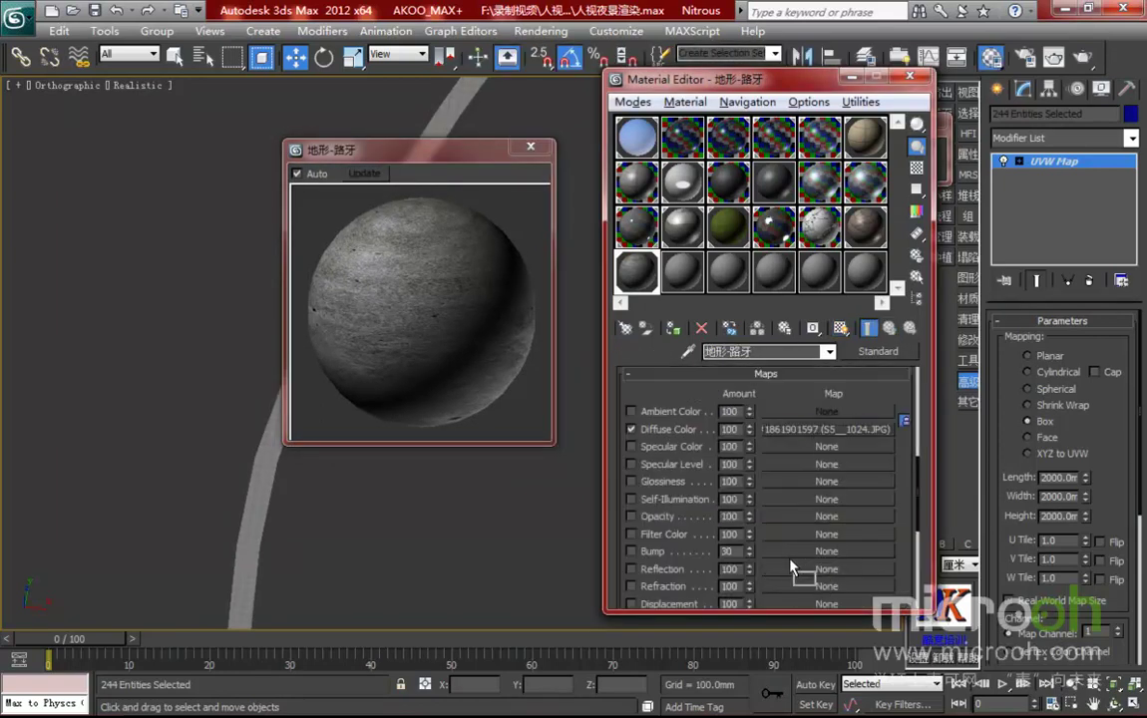
left_click_drag(793, 561, 827, 550)
left_click(736, 397)
Set the curb material's Specular Level to 17 and Glossiness to 19
scroll(867, 470, "up", 3)
scroll(761, 392, "up", 4)
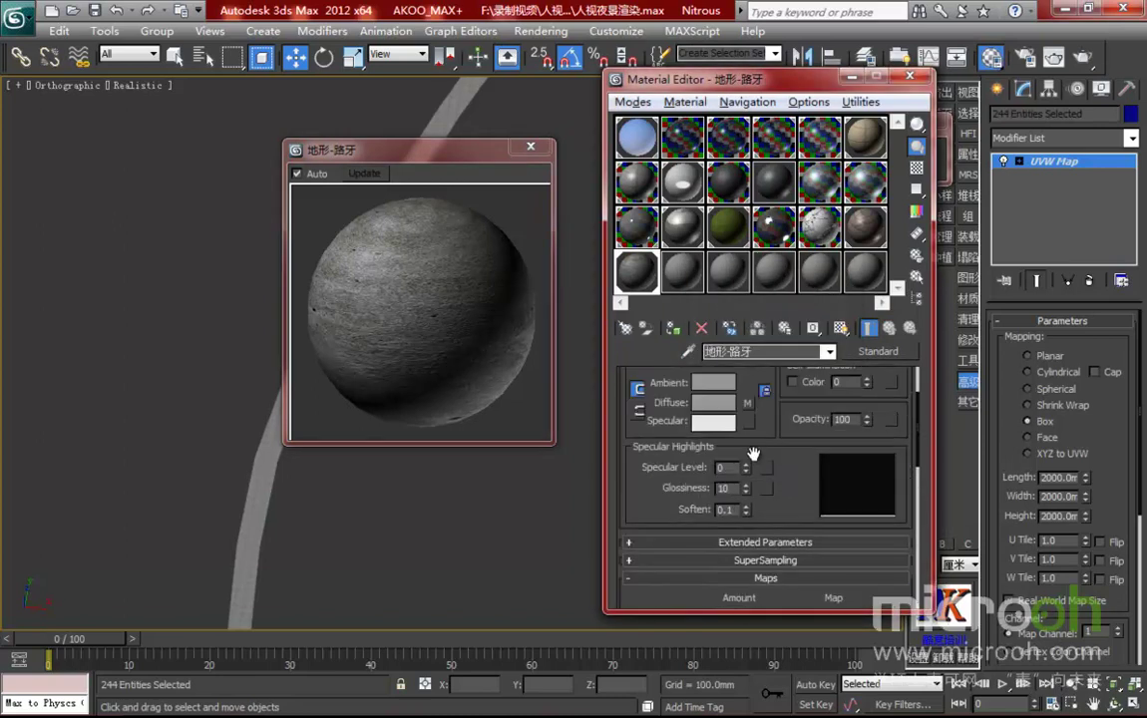
left_click_drag(746, 470, 746, 482)
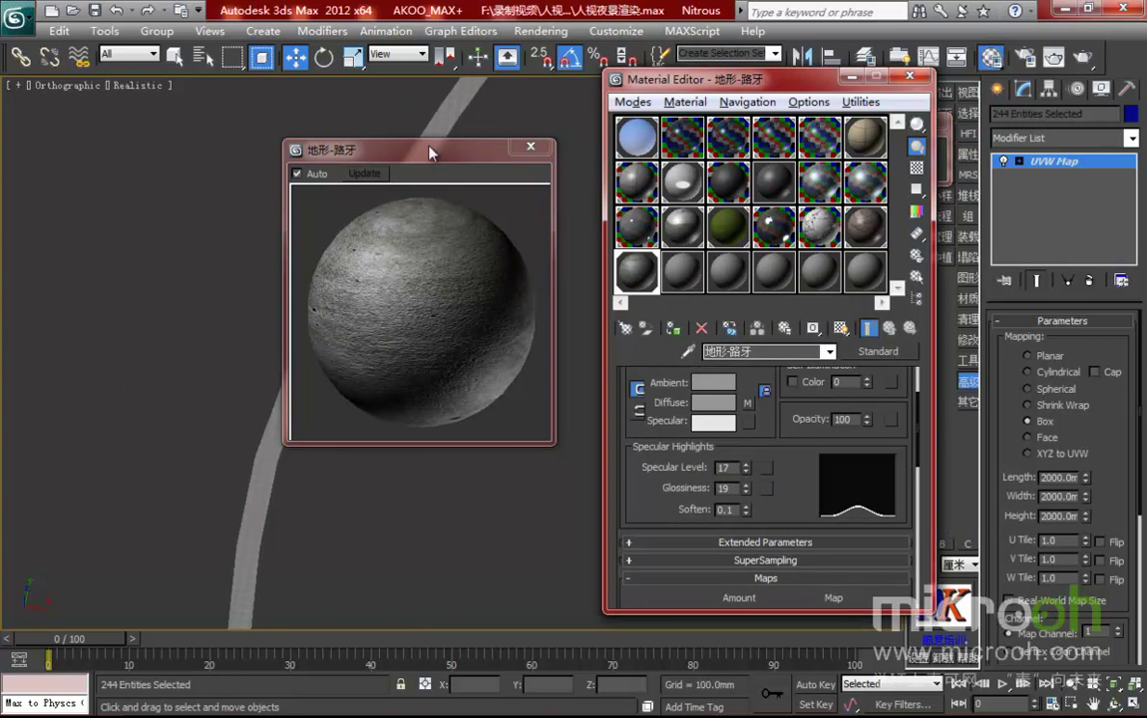
Leave isolation mode and close the enlarged material preview and the Material Editor
left_click_drag(427, 152, 389, 164)
left_click_drag(774, 84, 707, 105)
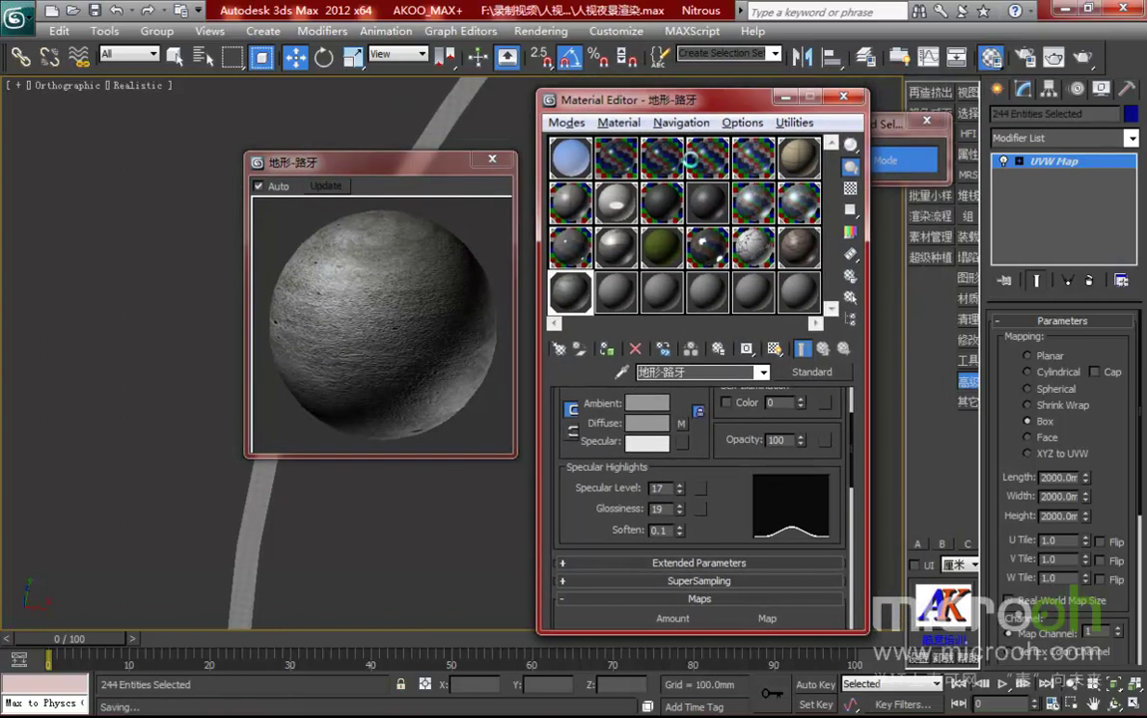
left_click(885, 160)
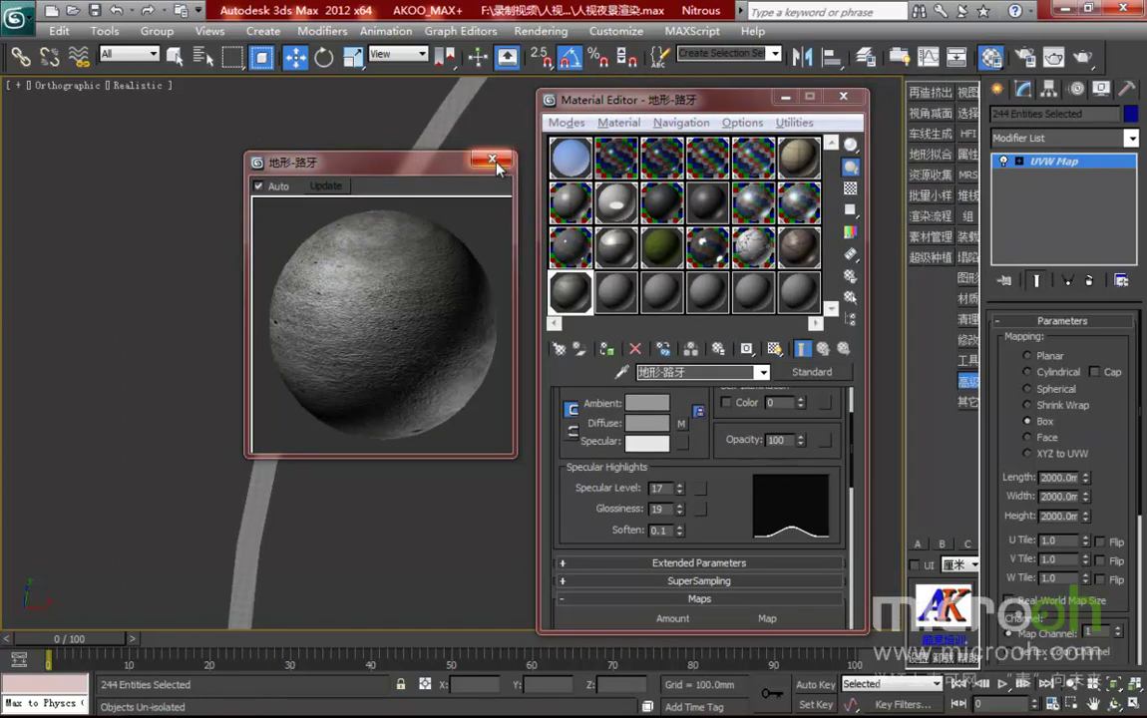
left_click(491, 159)
left_click(843, 96)
Hide the selected curbs, then unhide all objects in the scene
right_click(543, 296)
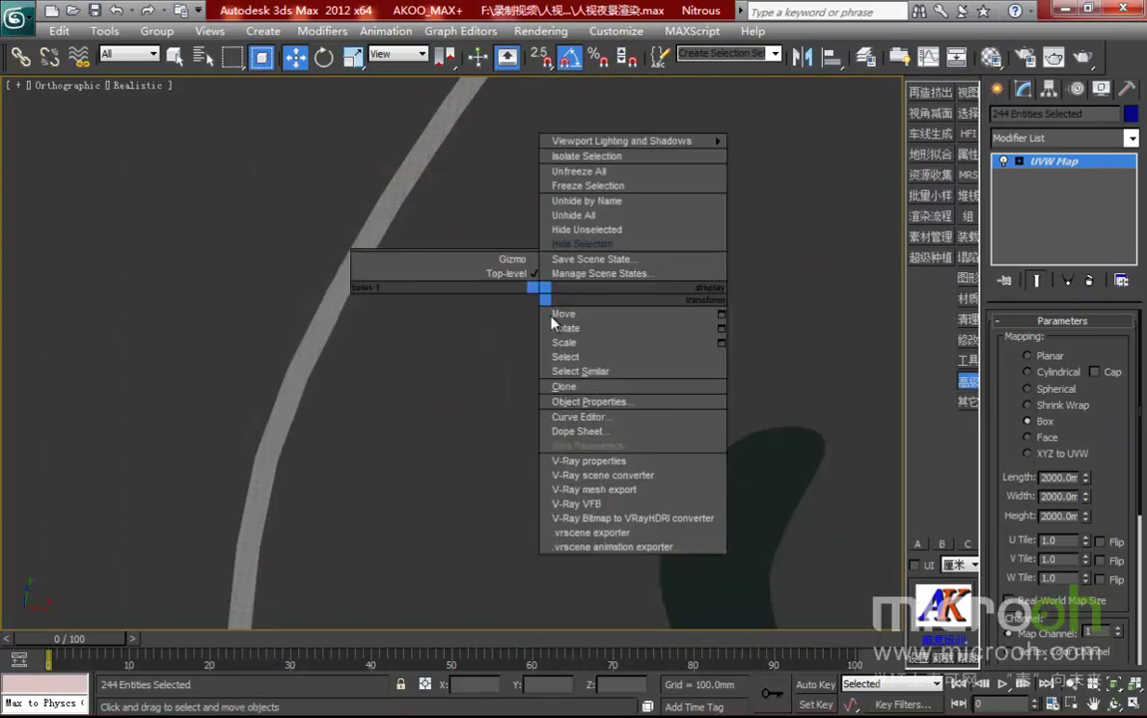
left_click(577, 243)
right_click(596, 249)
left_click(628, 165)
scroll(663, 419, "down", 8)
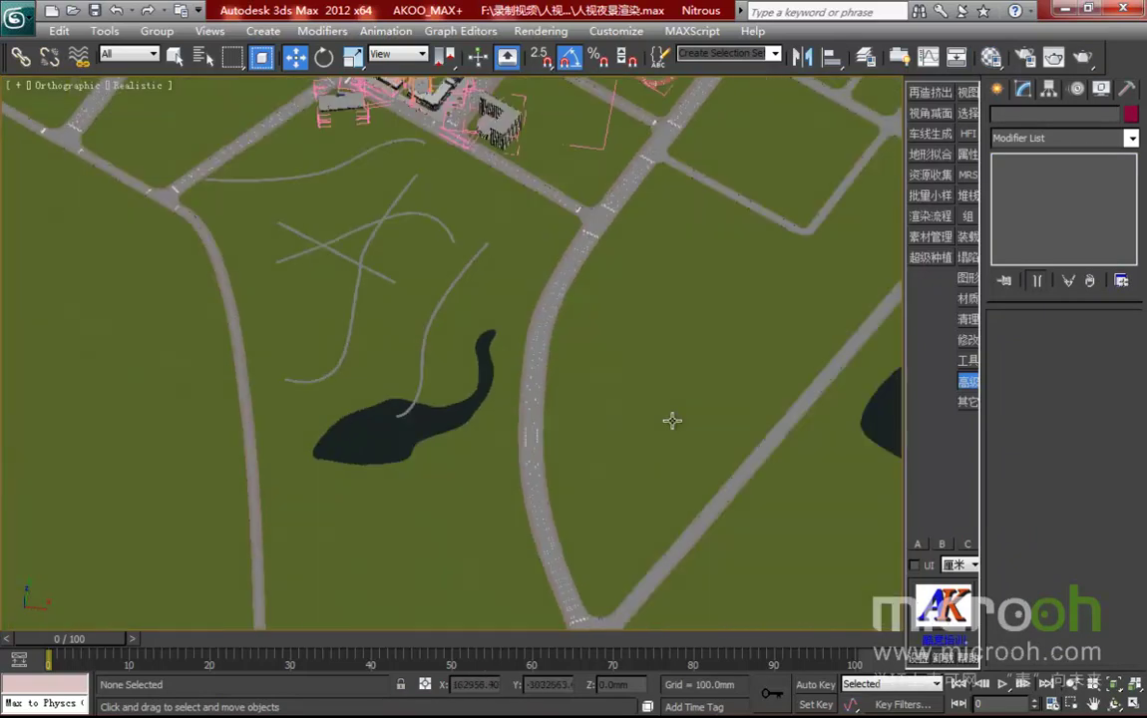
Switch to the Camera001 view with safe frames shown and render it in Production mode
key("c")
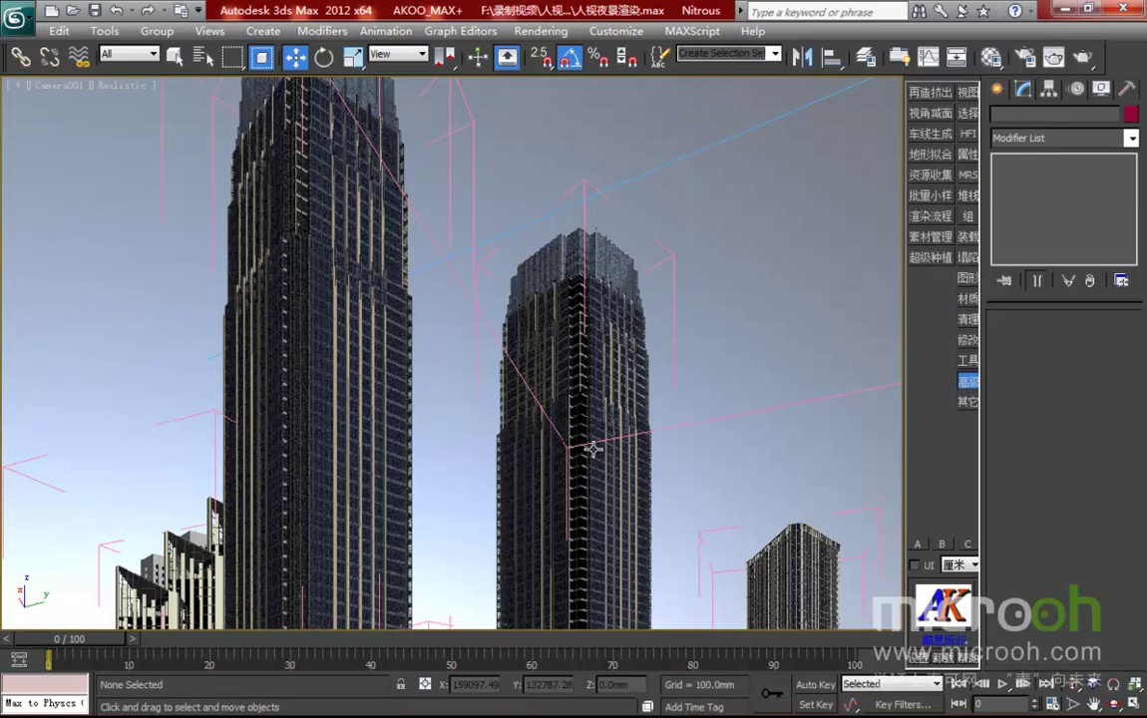
key("shift+f")
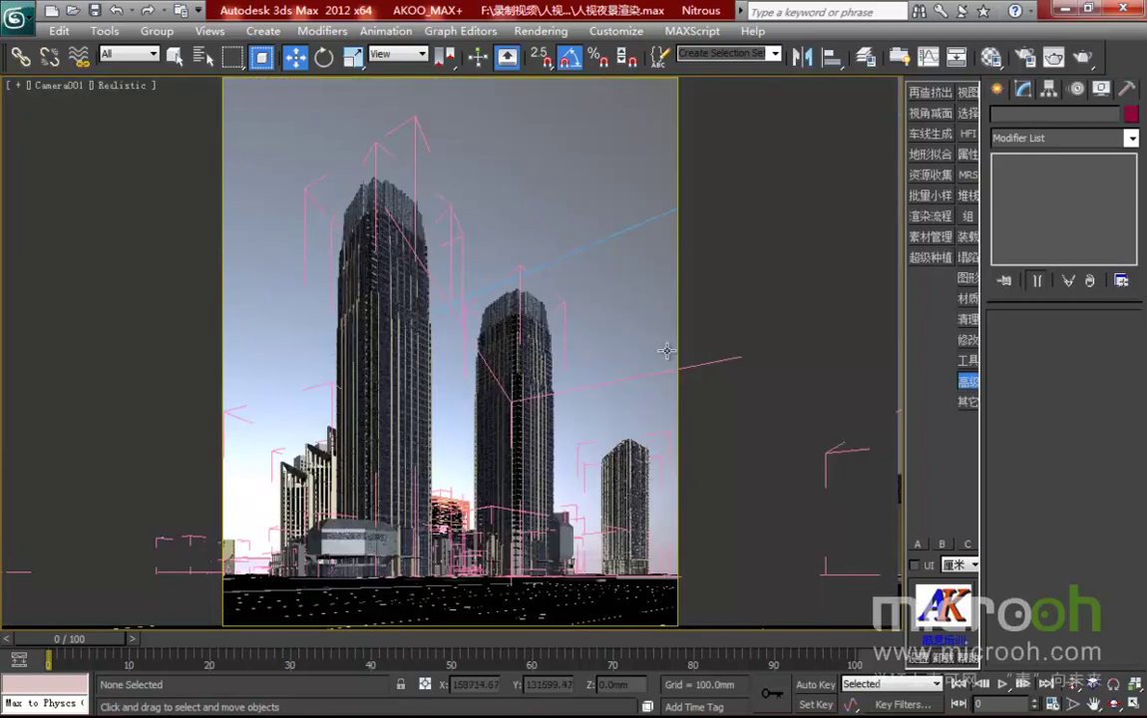
left_click(1055, 57)
left_click_drag(557, 75, 721, 72)
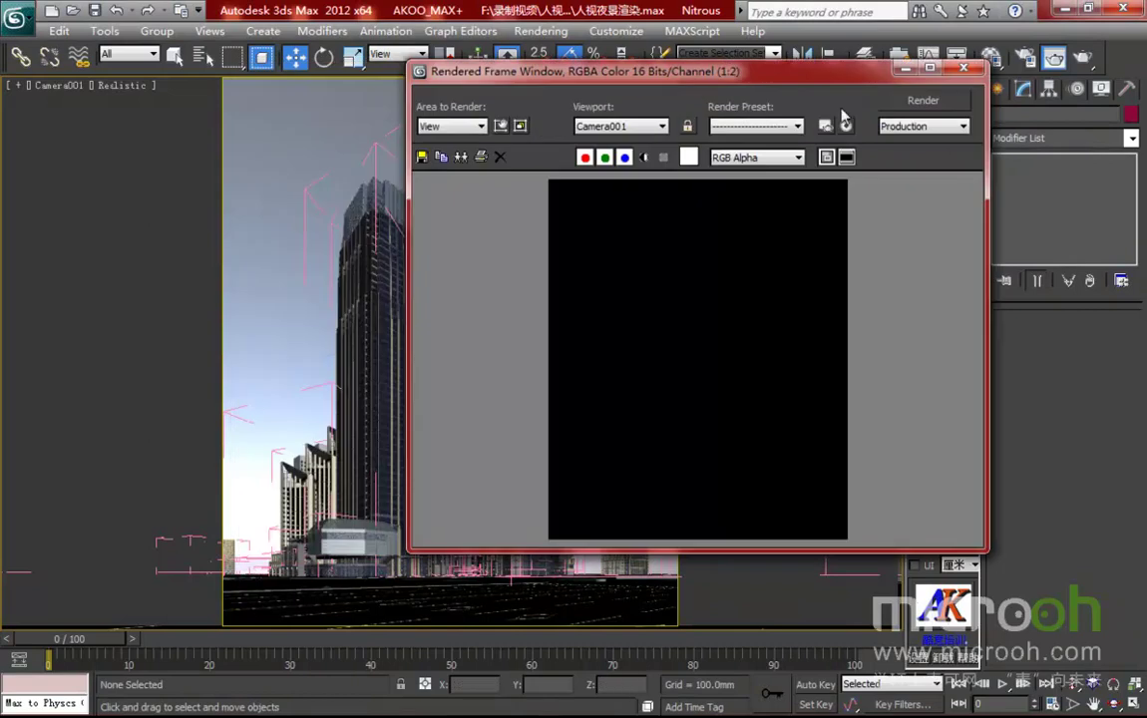
left_click(923, 101)
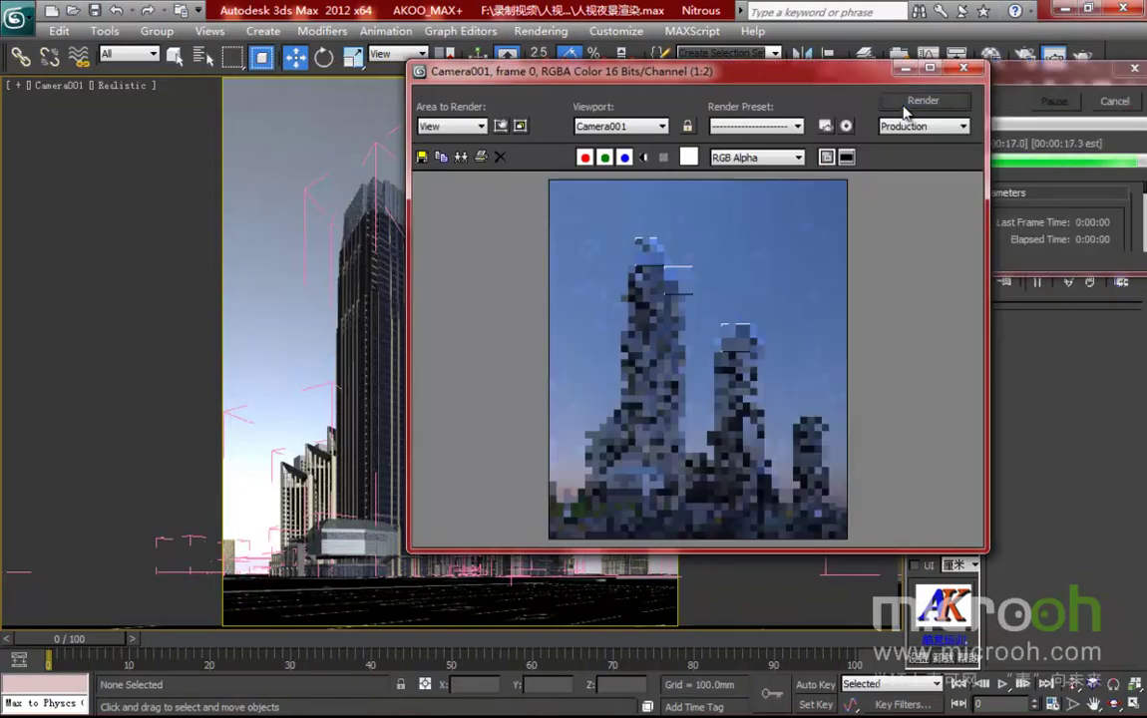
Maximize the rendered frame and enlarge the image to examine the towers, surrounding buildings and ground materials
left_click(930, 70)
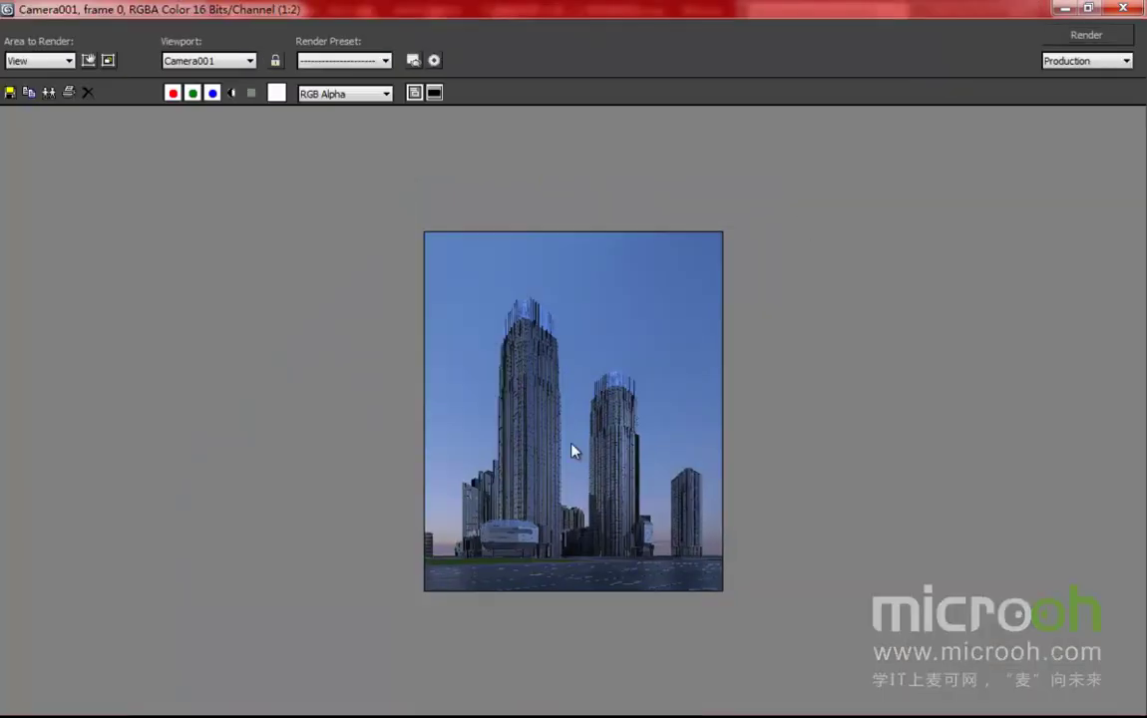
scroll(584, 424, "up", 1)
scroll(560, 467, "up", 1)
middle_click_drag(560, 466, 616, 268)
scroll(604, 366, "down", 1)
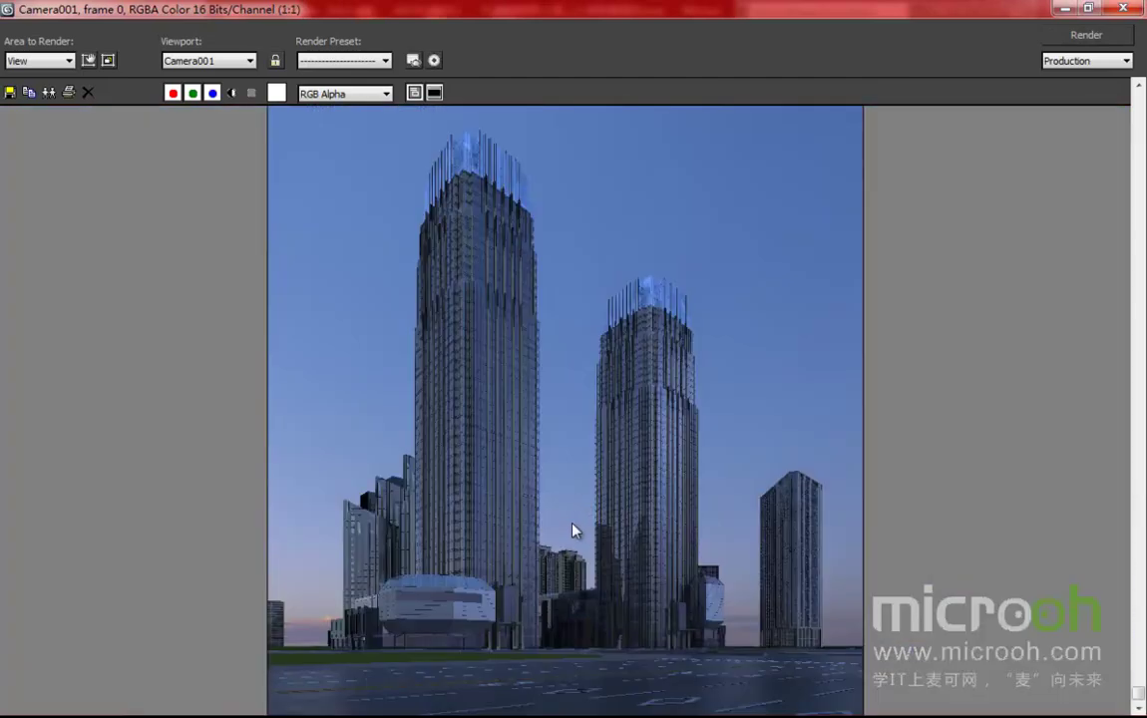
Examine the towers, sky and road at different magnifications in the rendered frame, then restore and close its window
scroll(529, 393, "up", 1)
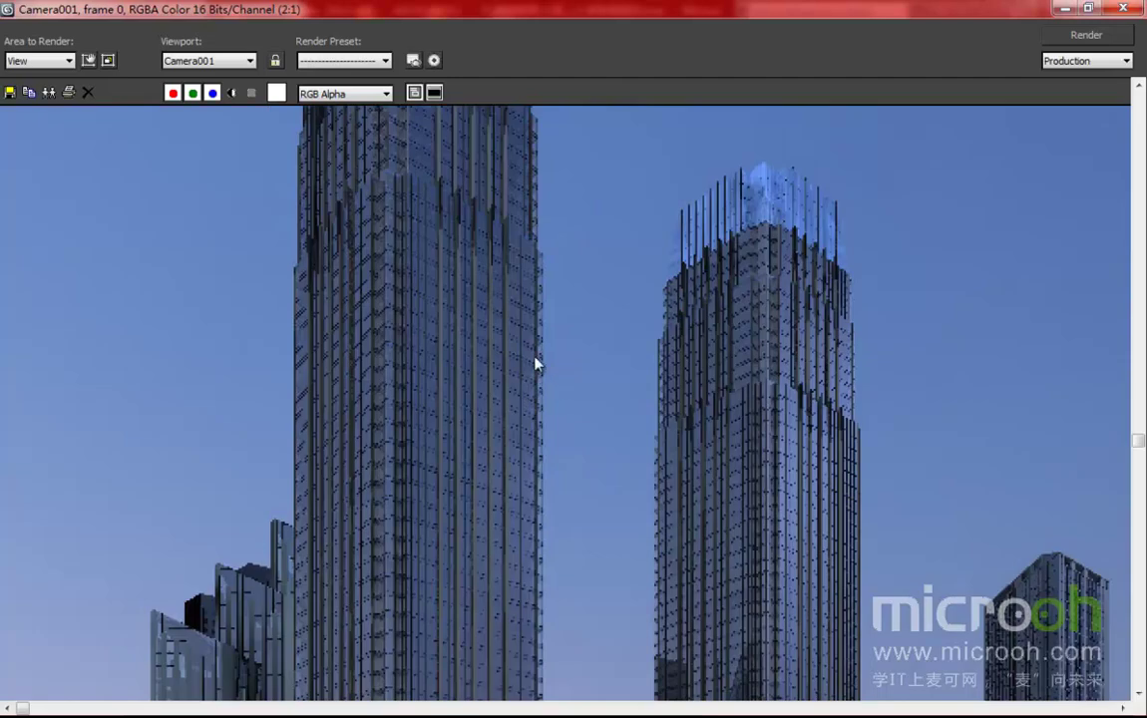
scroll(556, 409, "down", 1)
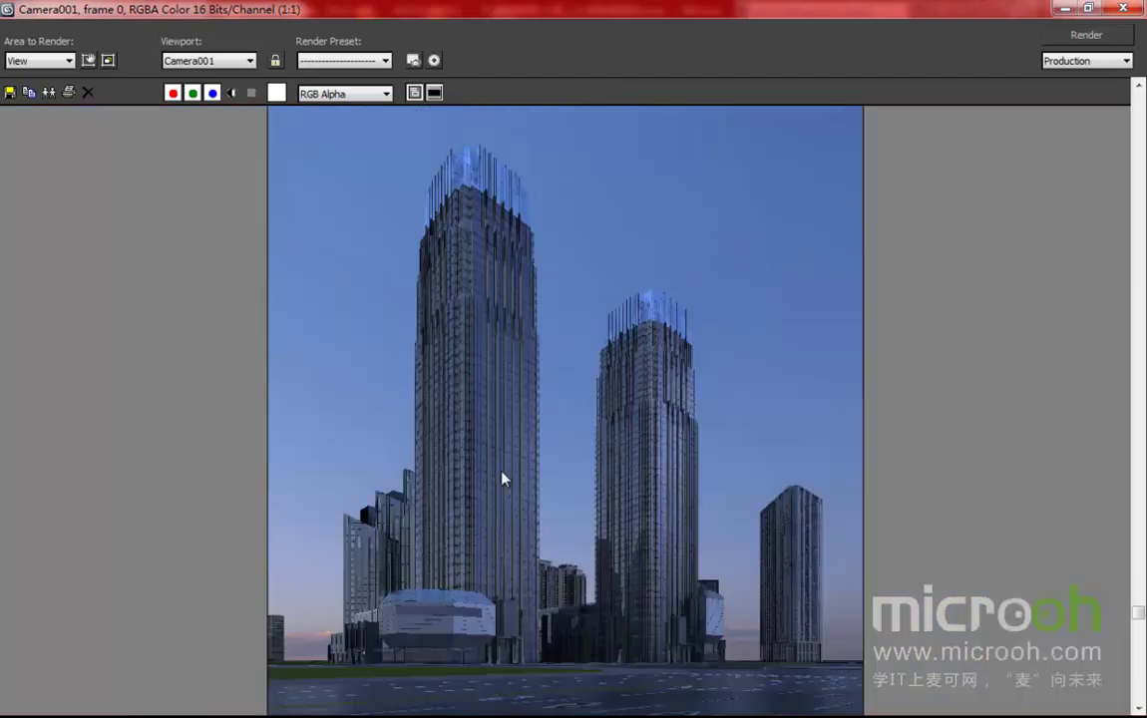
scroll(630, 569, "down", 1)
scroll(618, 578, "up", 1)
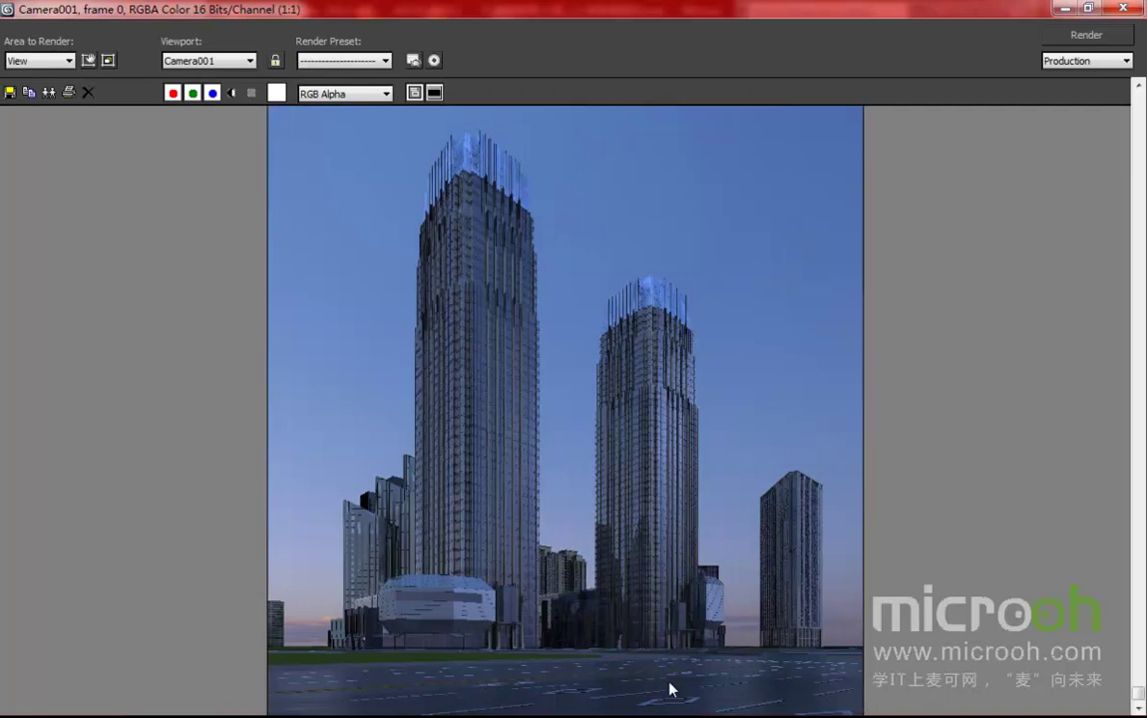
scroll(600, 638, "down", 1)
scroll(598, 636, "up", 1)
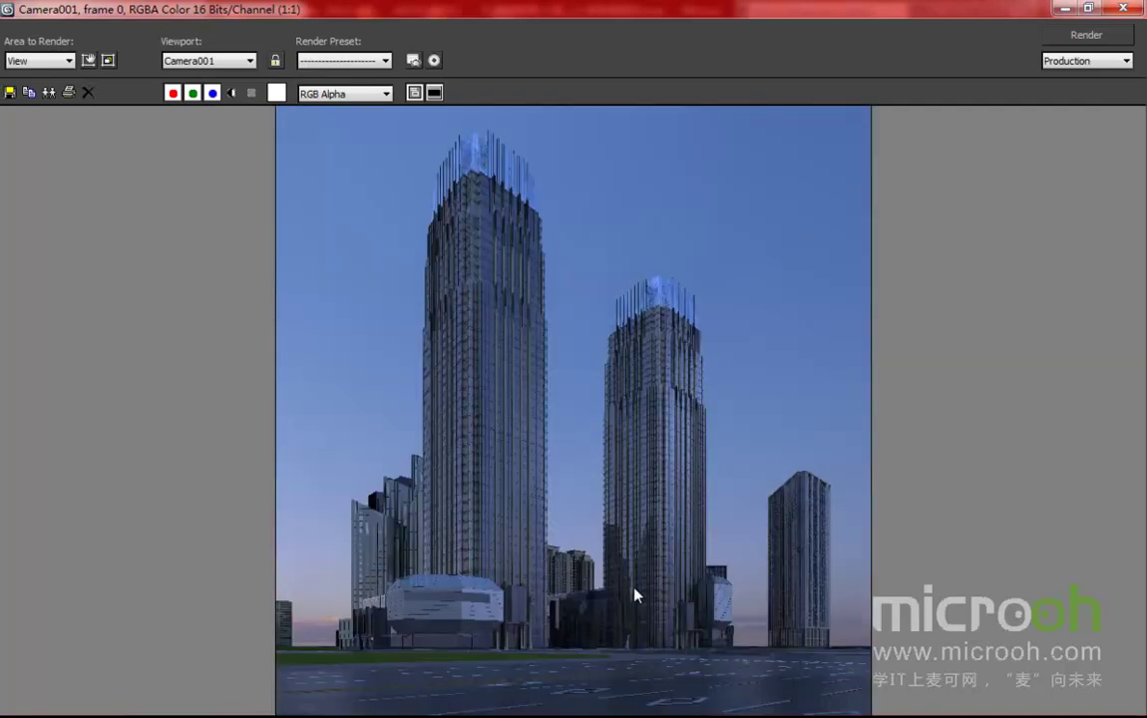
scroll(638, 590, "down", 1)
left_click(1091, 11)
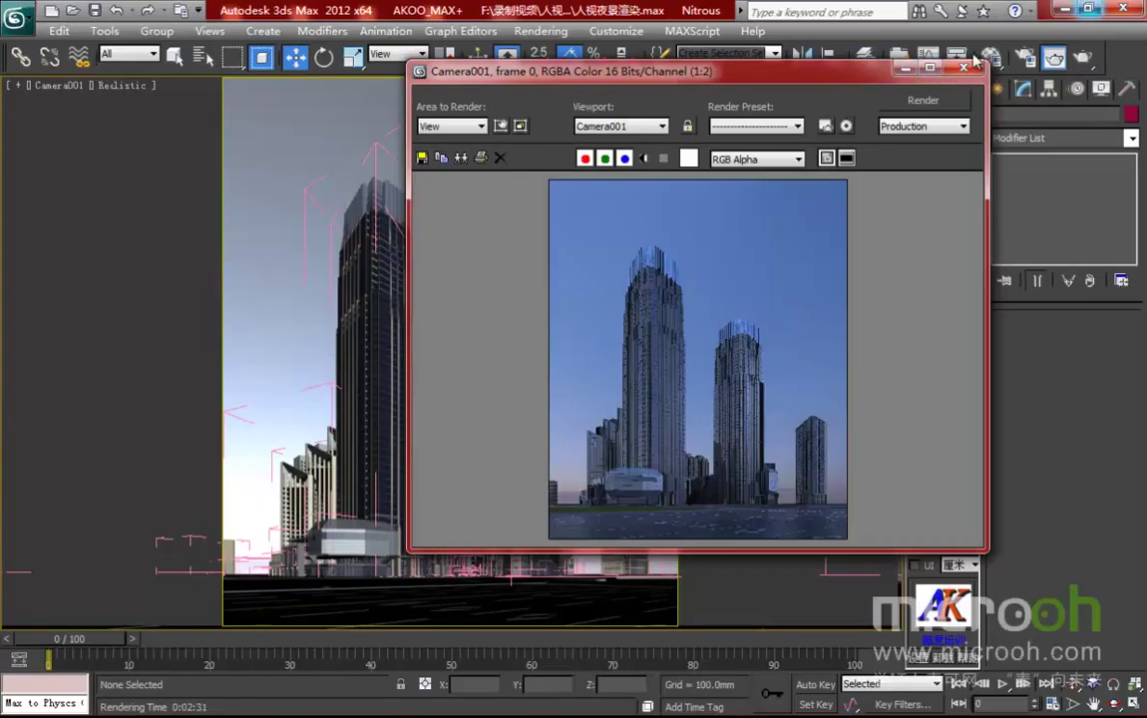
left_click(969, 70)
Show a Top view beside the camera view and move Camera001 by about -5363 mm in X and -13489 mm in Y
left_click(327, 354)
key("alt+w")
key("t")
left_click(570, 345)
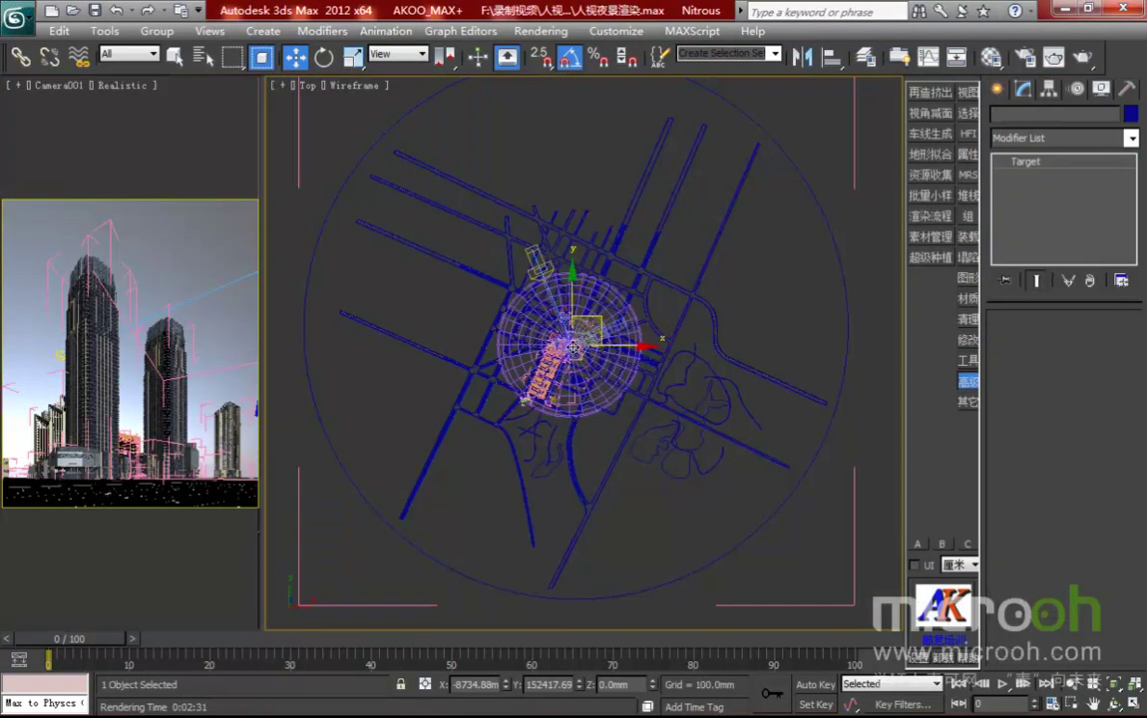
scroll(539, 305, "up", 3)
scroll(607, 364, "up", 8)
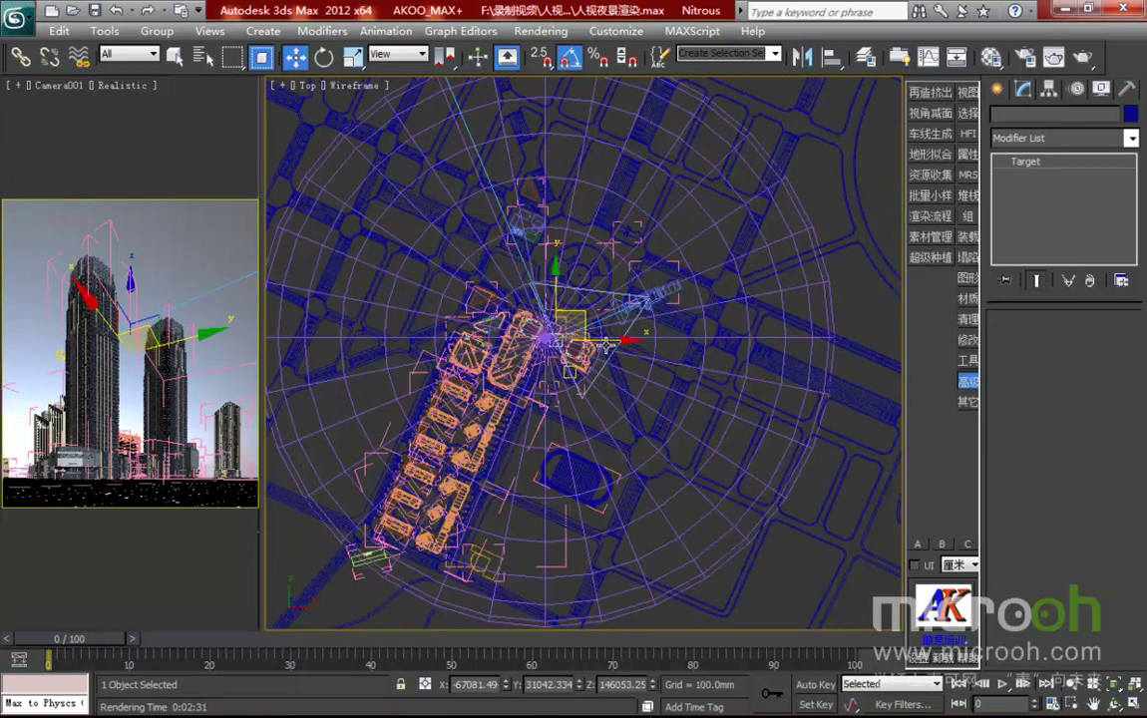
middle_click_drag(620, 308, 471, 488)
scroll(588, 369, "up", 4)
left_click(784, 287)
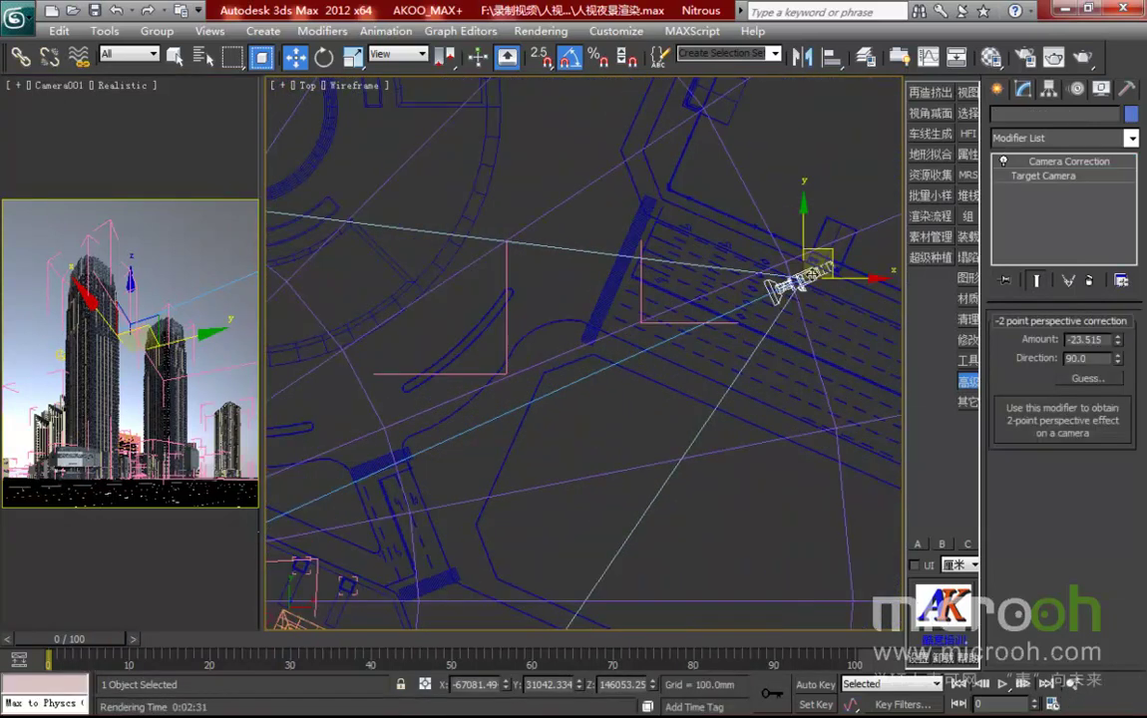
left_click_drag(823, 256, 813, 299)
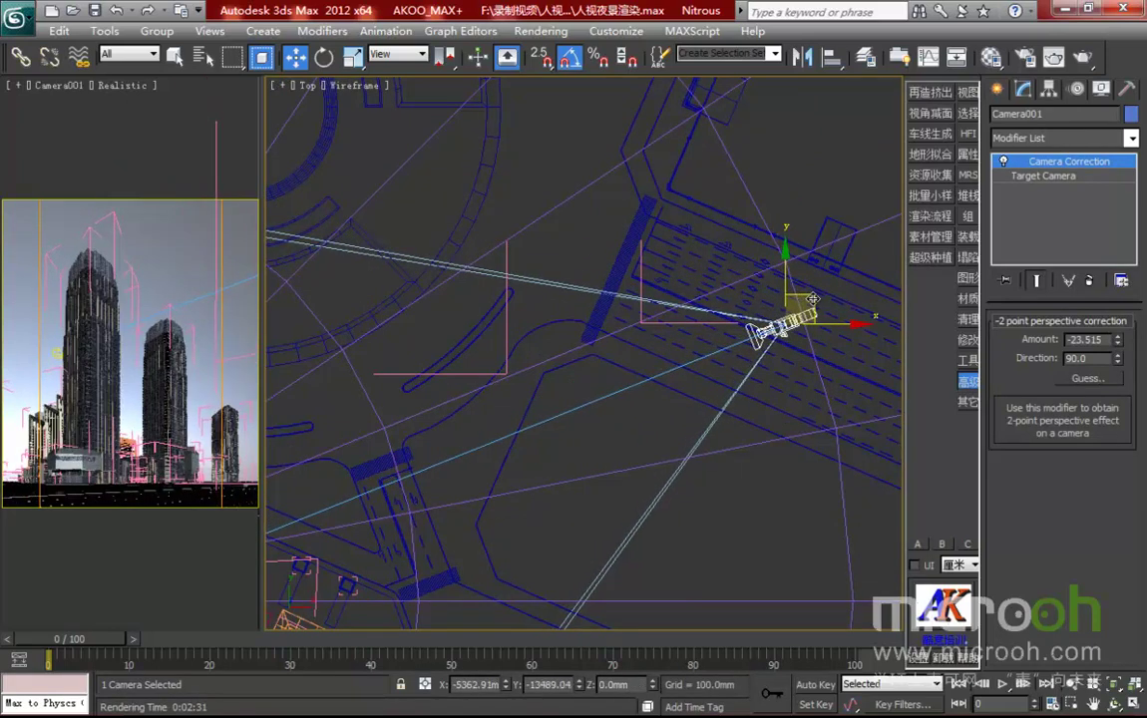
Select the sky sphere and change the ambient color of material 2222 to RGB 42, 58, 97
left_click(214, 147)
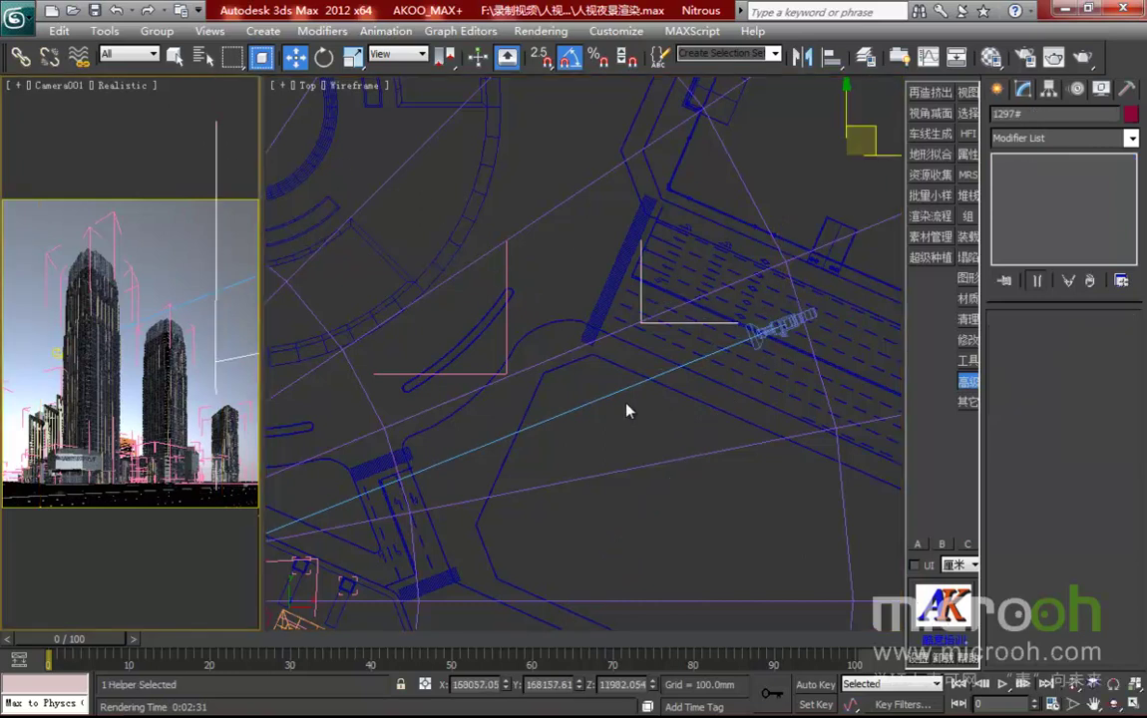
middle_click_drag(627, 404, 731, 373)
left_click(189, 113)
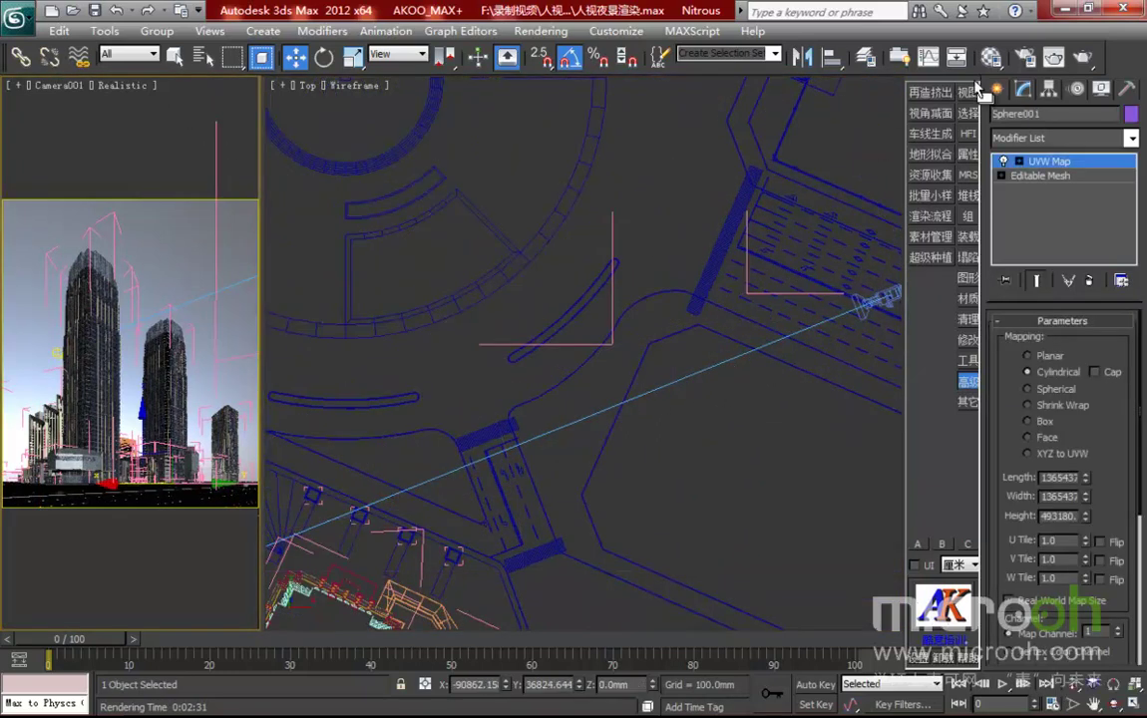
left_click(990, 58)
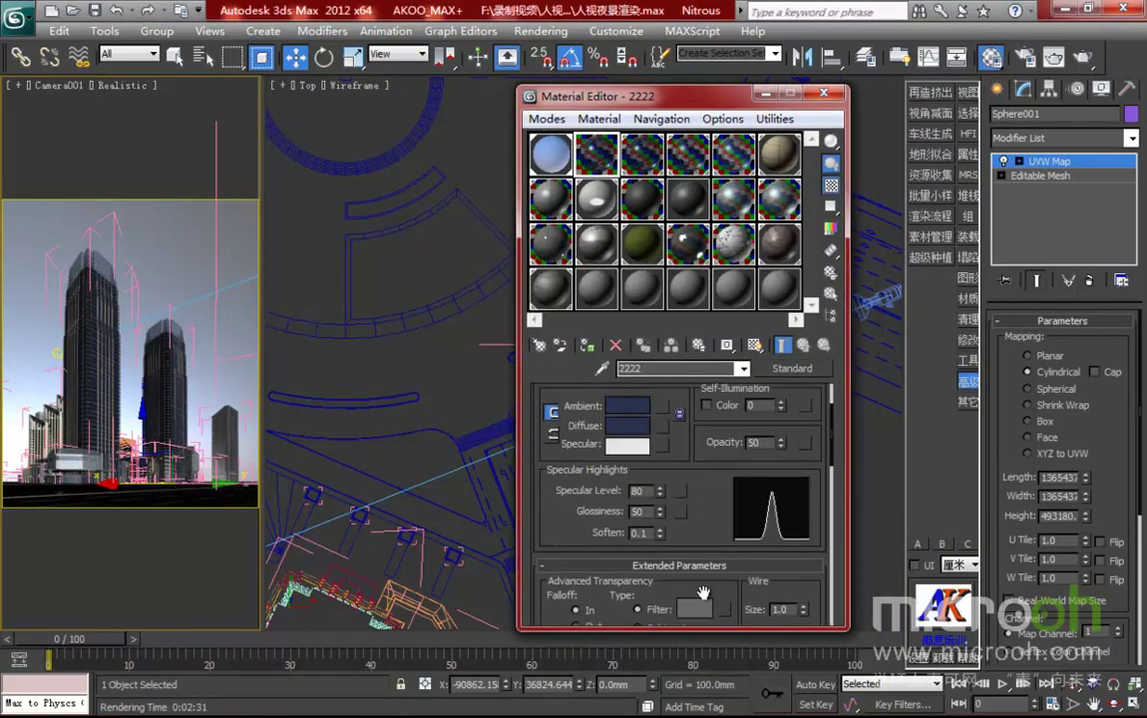
left_click(639, 483)
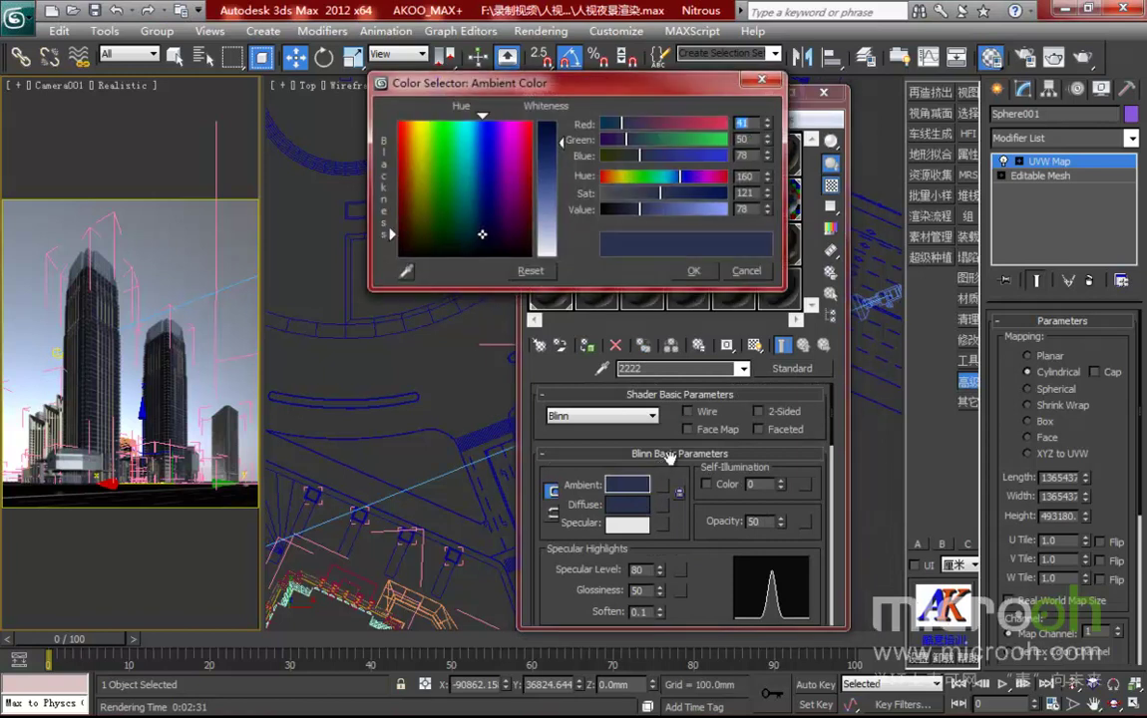
left_click_drag(483, 234, 483, 223)
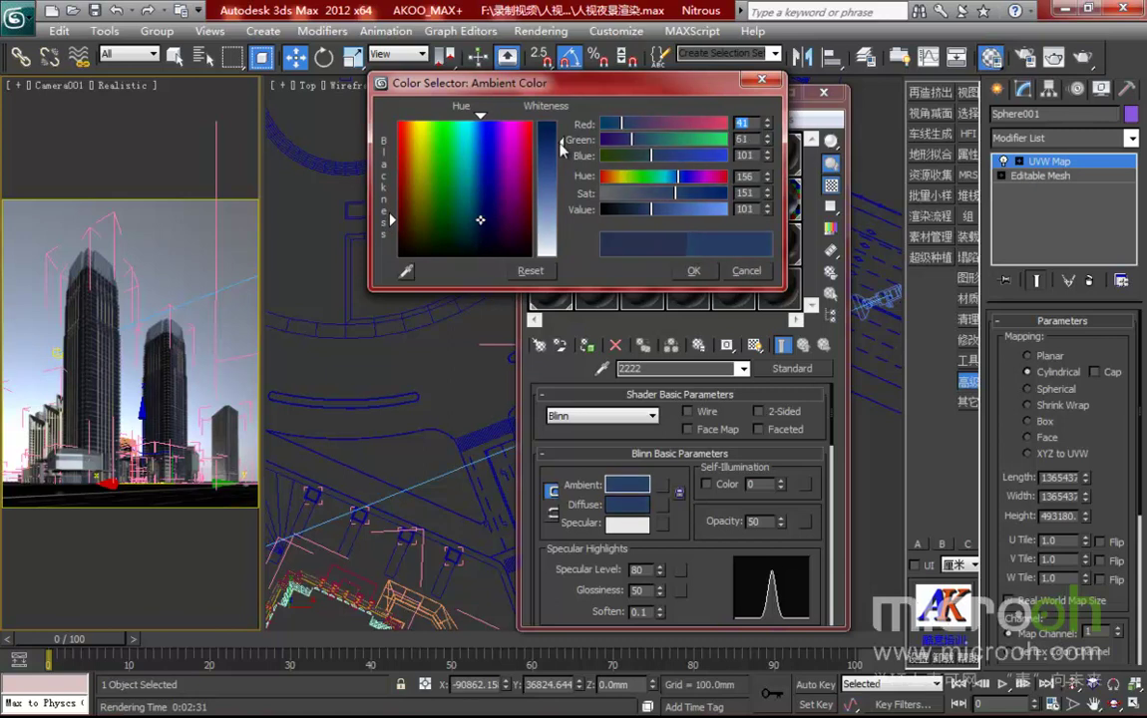
left_click_drag(561, 143, 562, 150)
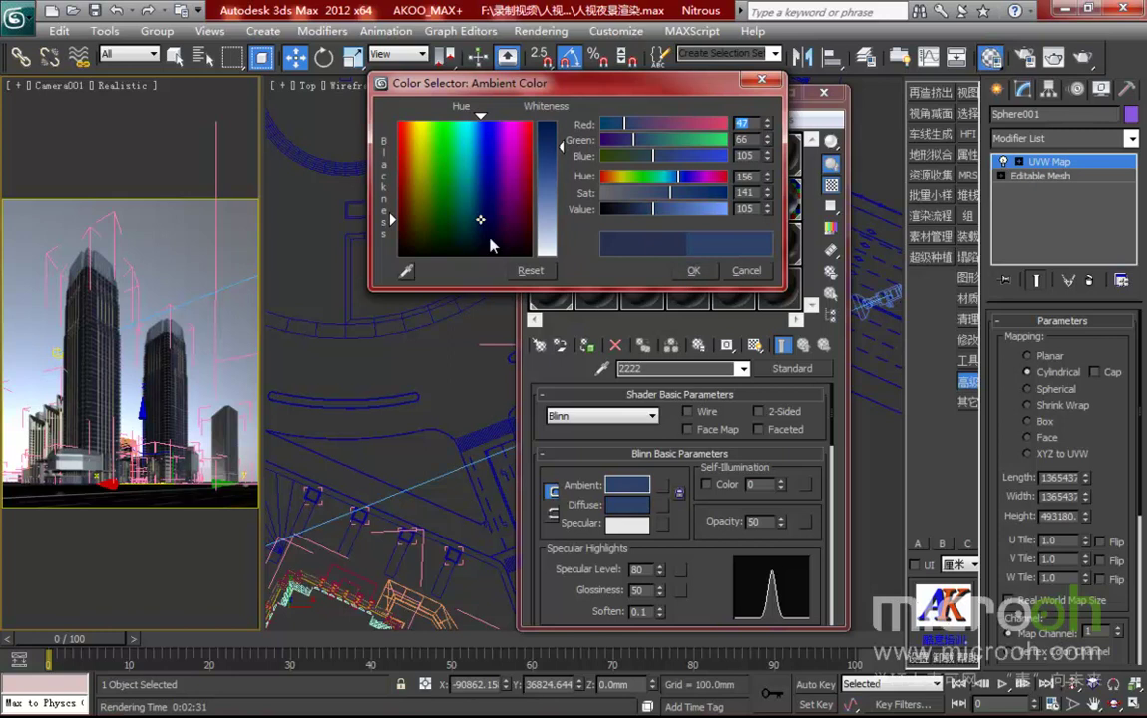
left_click_drag(482, 224, 483, 224)
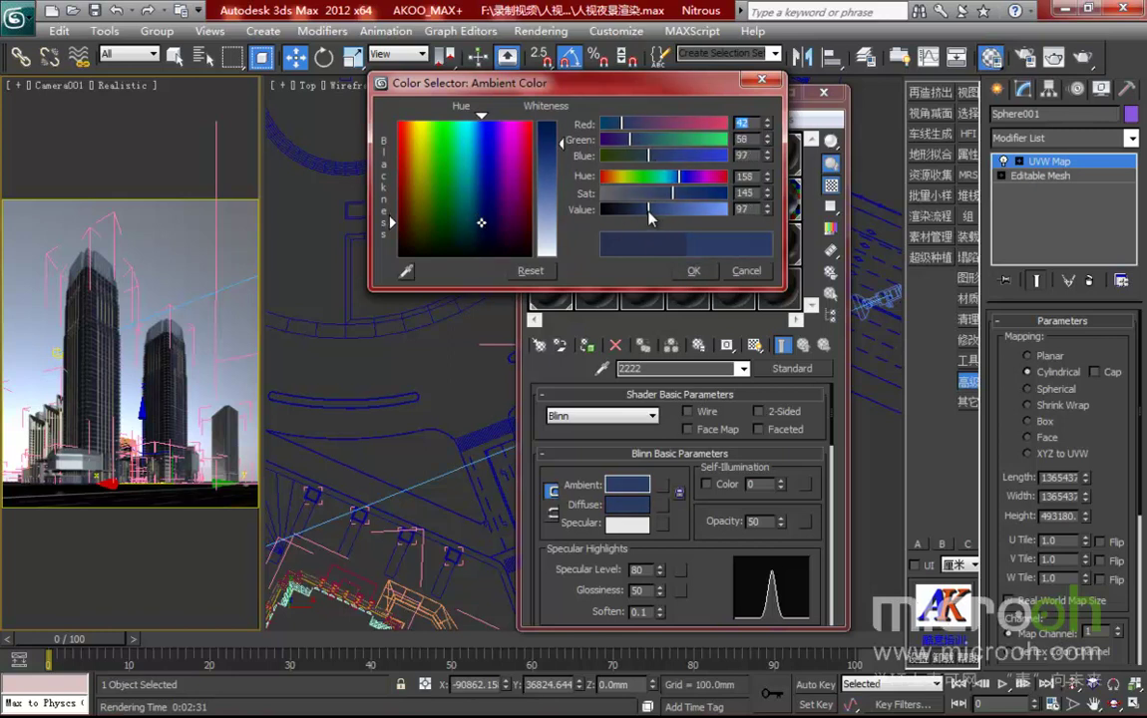
left_click(693, 271)
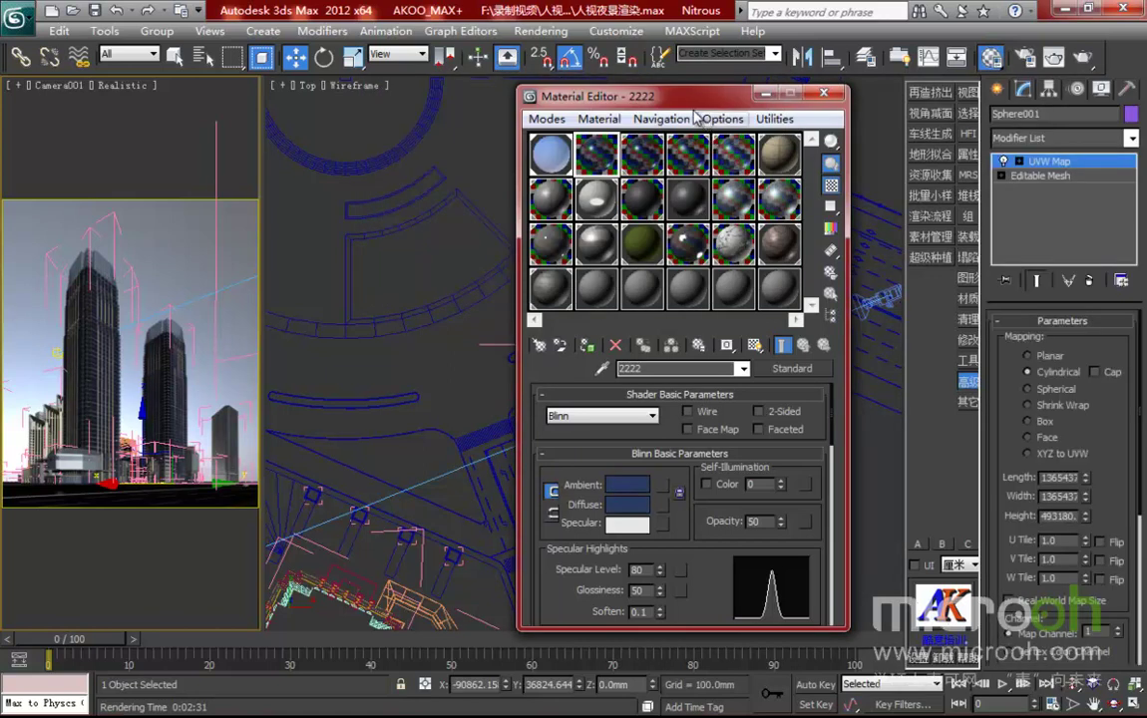
Give the 透玻璃 glass material a brighter, more saturated blue diffuse color and close the Material Editor
left_click_drag(679, 102, 699, 99)
scroll(709, 405, "down", 10)
scroll(724, 409, "up", 10)
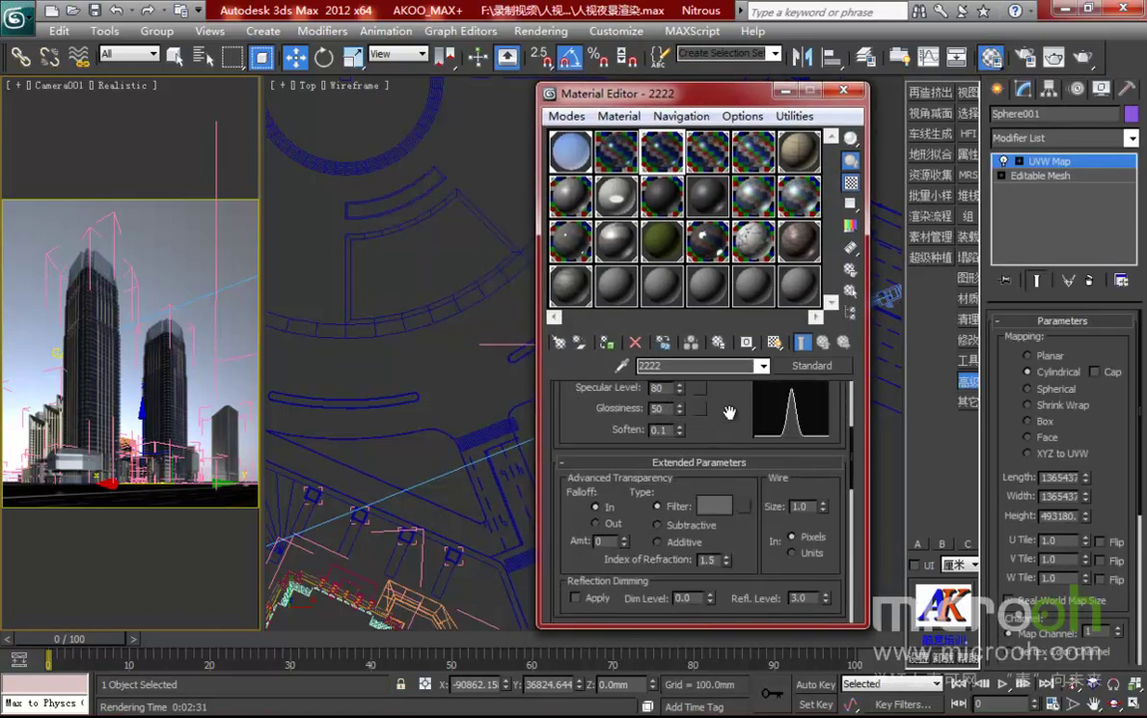
left_click(711, 172)
scroll(723, 479, "down", 2)
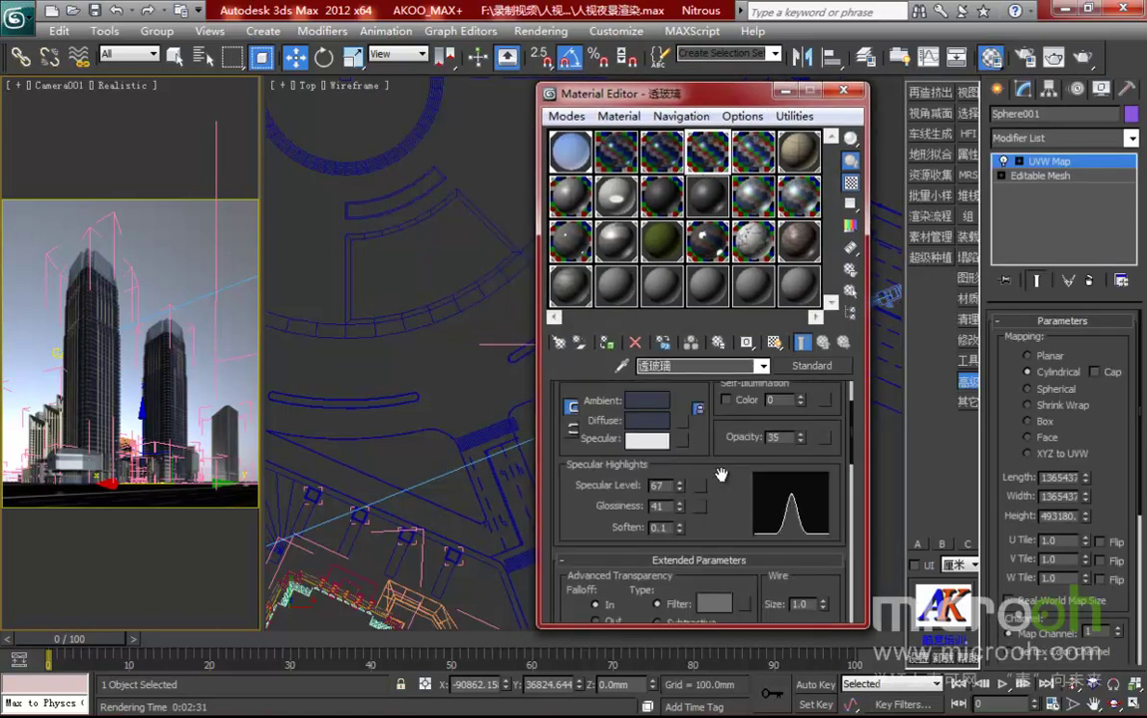
left_click(648, 422)
left_click_drag(478, 240, 482, 227)
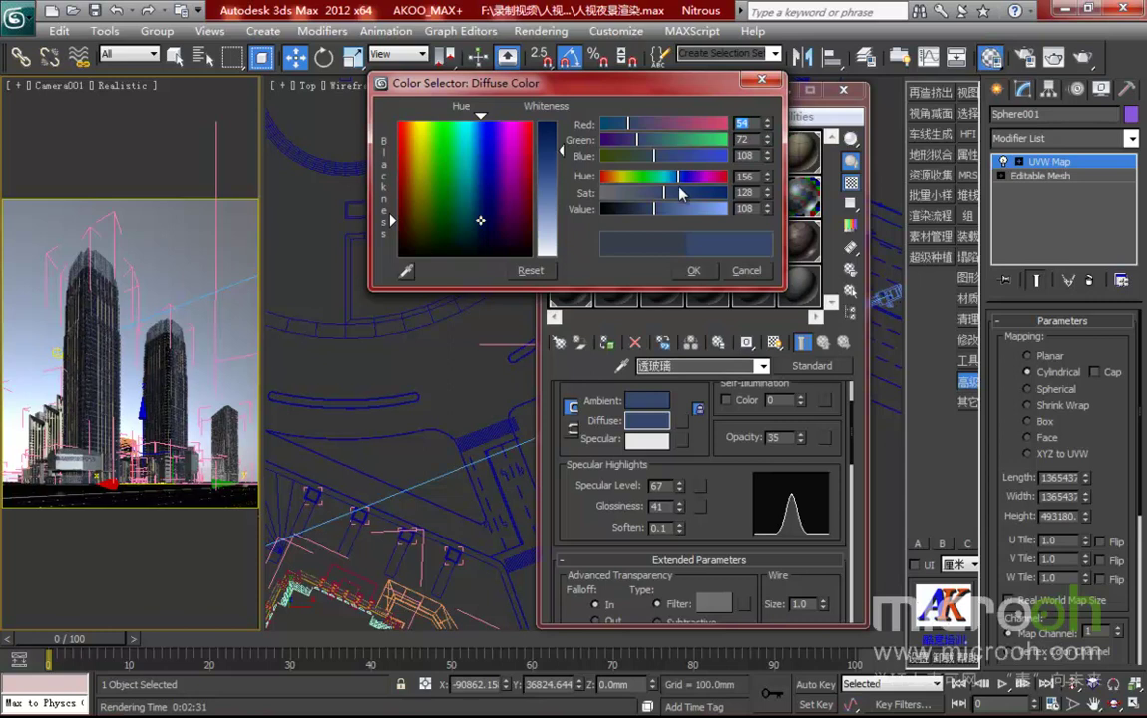
left_click_drag(679, 186, 682, 186)
left_click(694, 270)
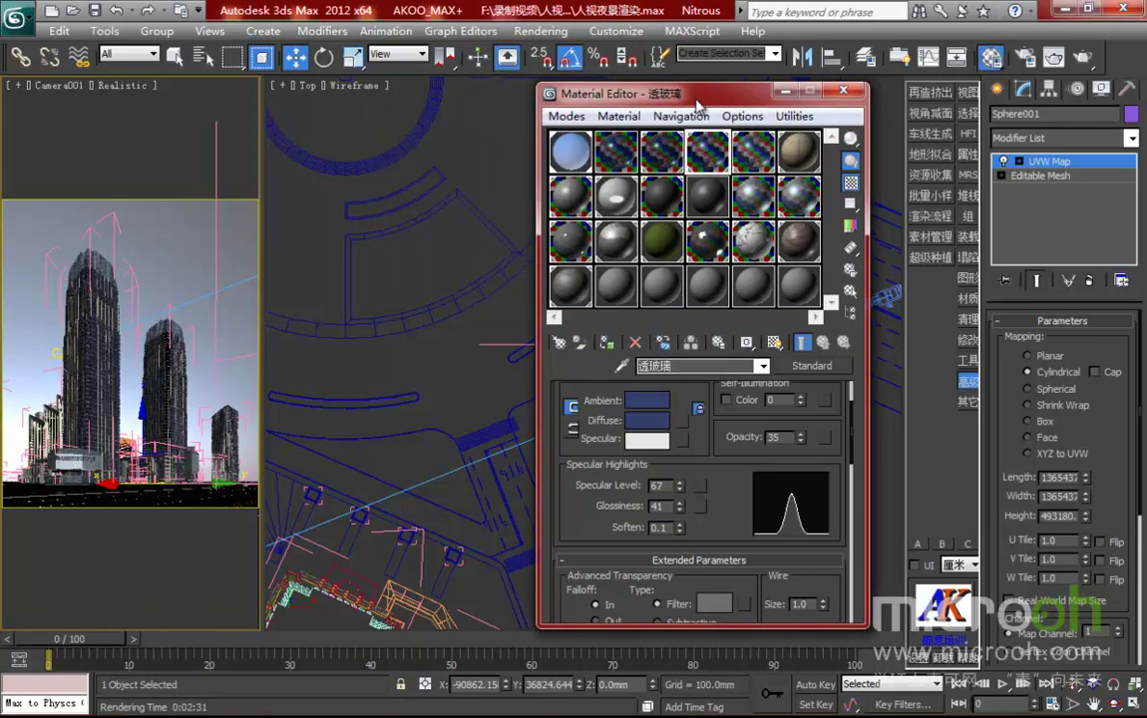
left_click_drag(725, 98, 679, 105)
left_click(799, 98)
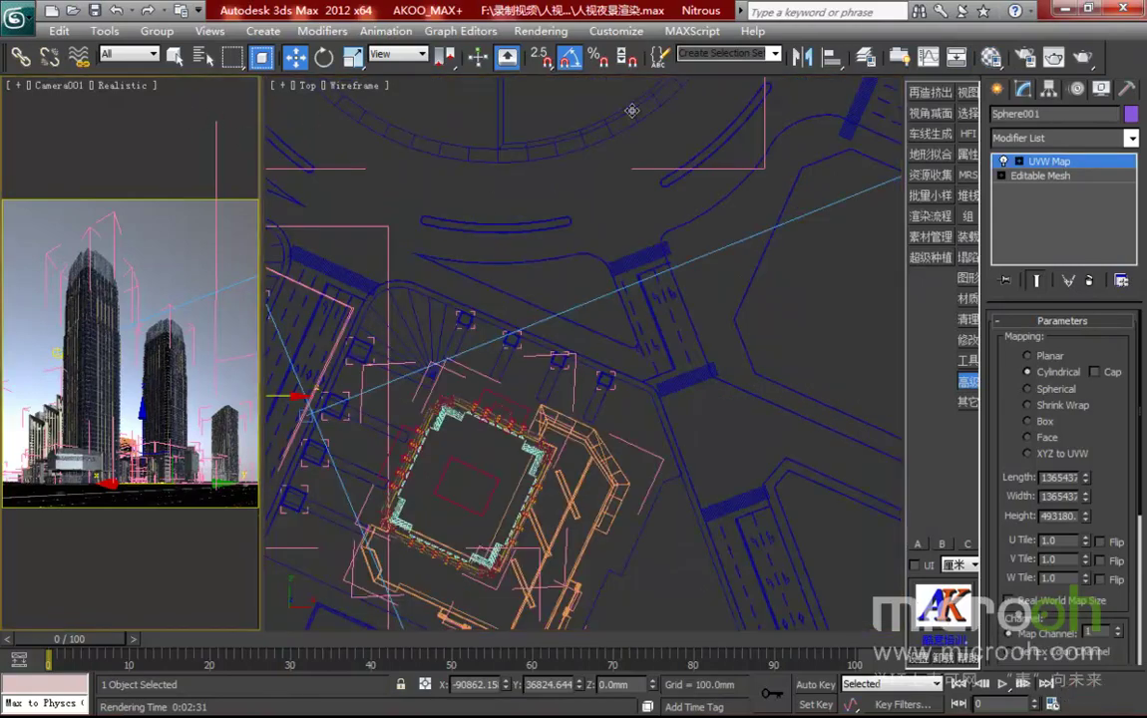
Render the Camera001 view again in Production mode and maximize the rendered frame window
left_click(1054, 57)
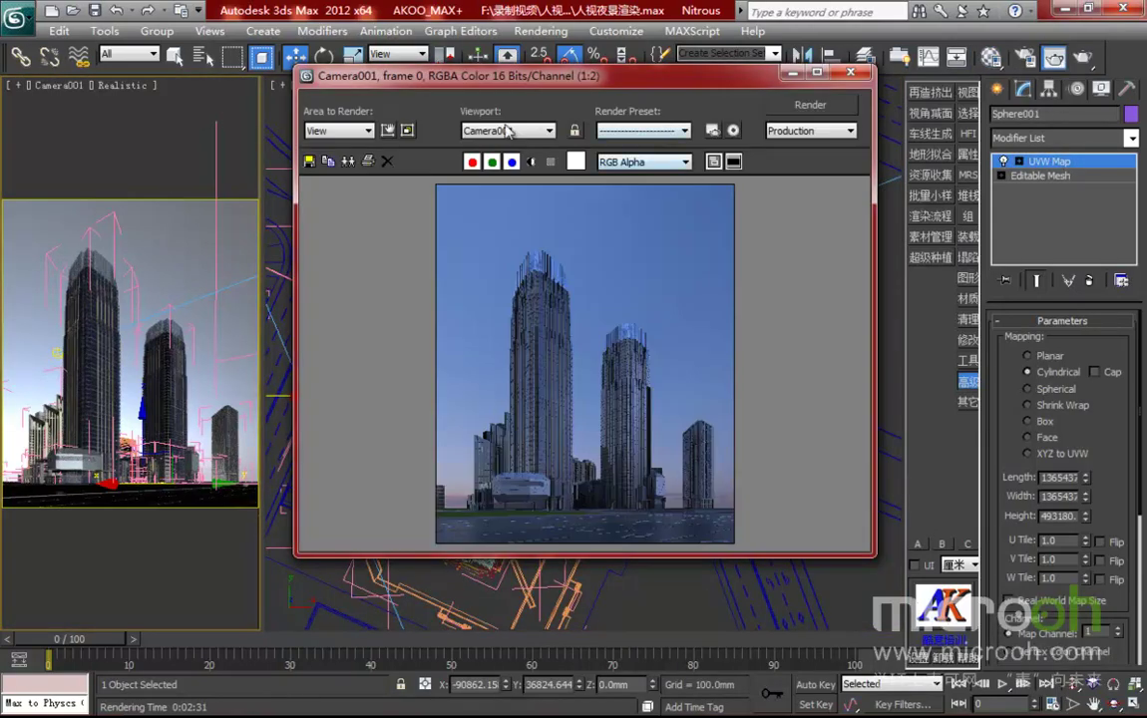
left_click(810, 104)
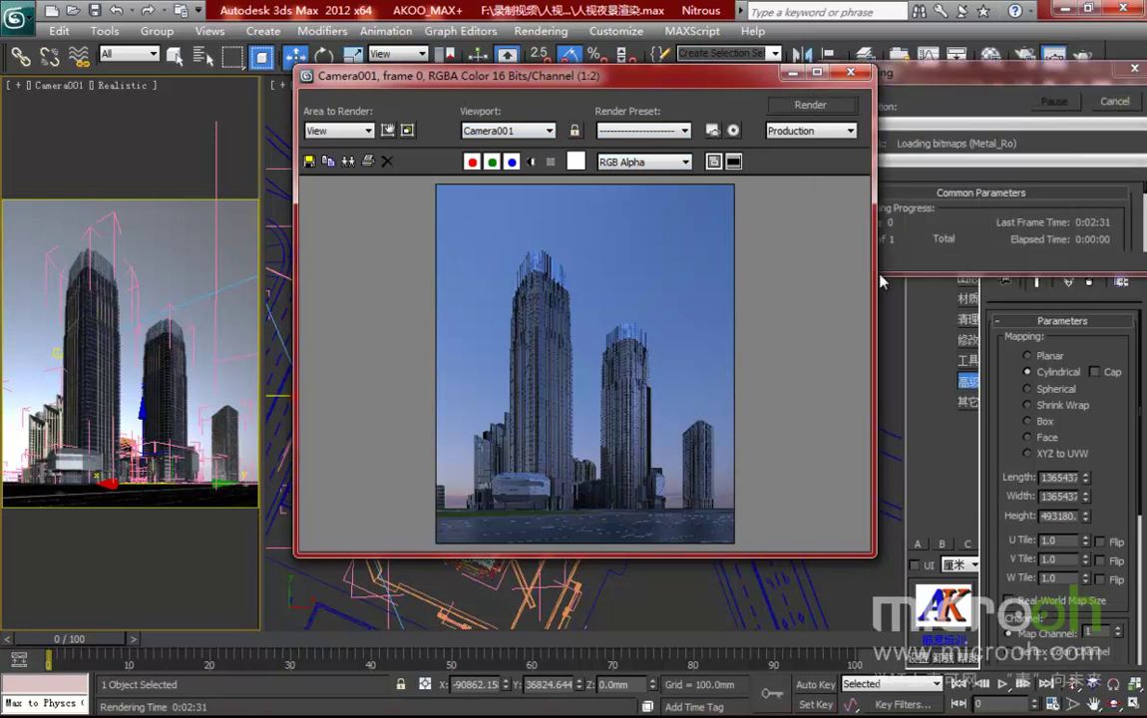
left_click(816, 77)
Inspect the new render's tower glass, podium, surrounding buildings and road at several magnifications, then close the frame window
scroll(607, 542, "up", 4)
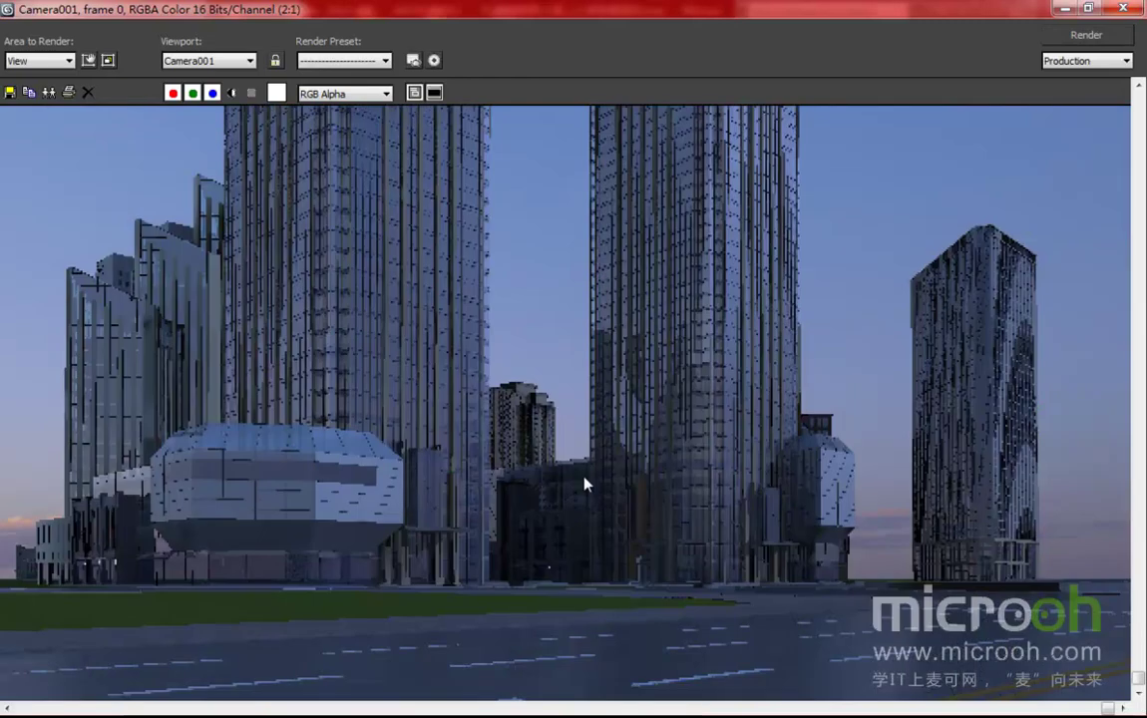
middle_click_drag(593, 625, 595, 390)
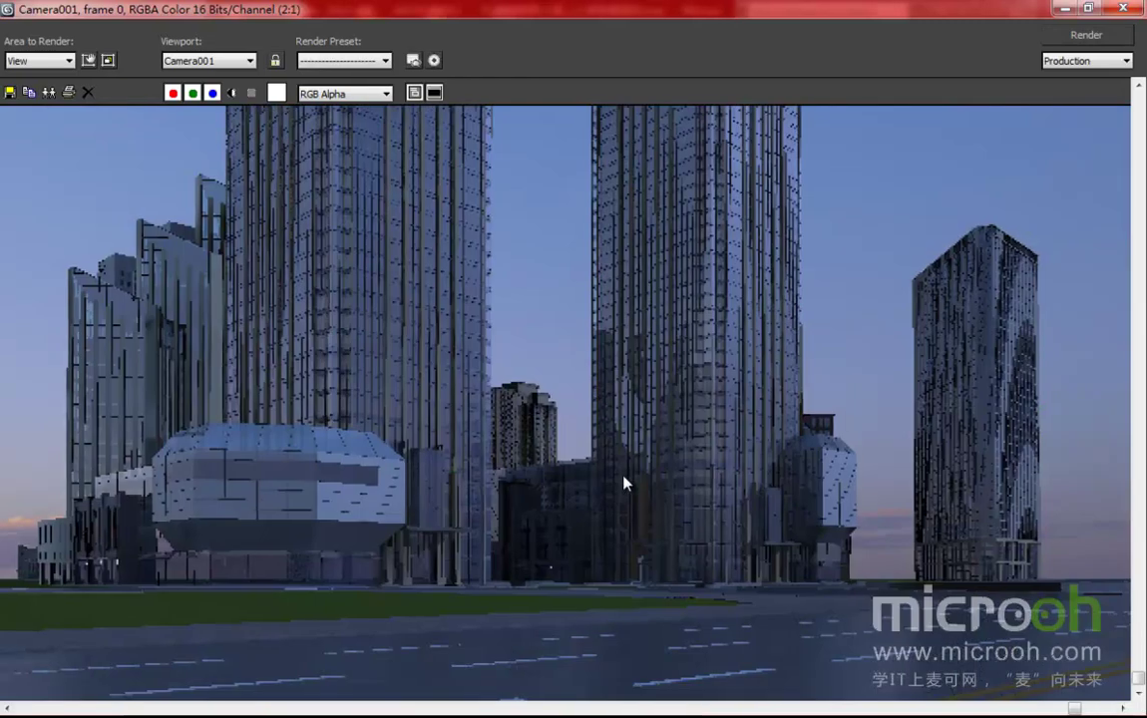
scroll(625, 485, "down", 2)
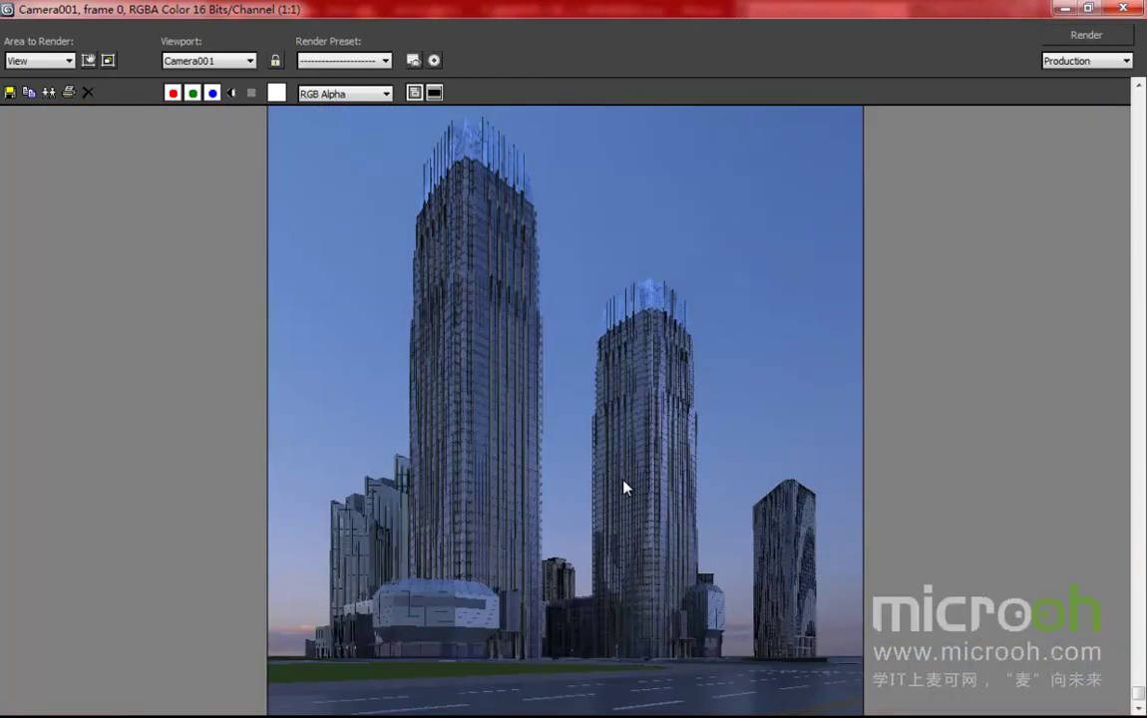
scroll(624, 487, "down", 1)
scroll(614, 501, "up", 1)
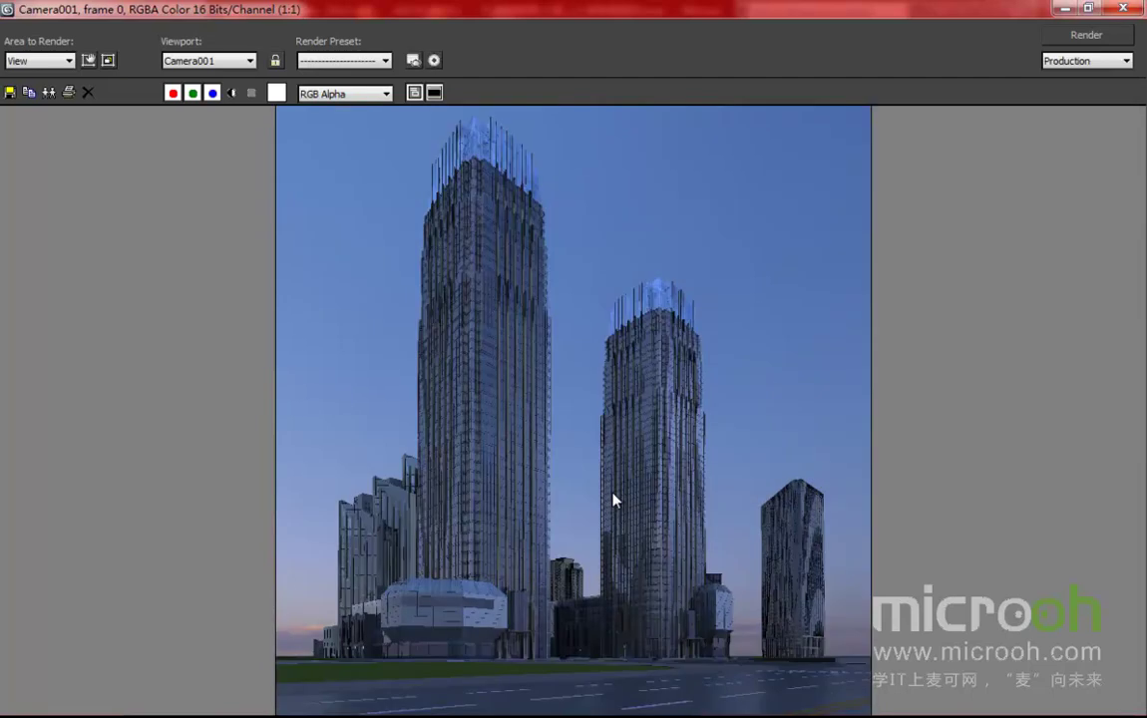
scroll(614, 501, "down", 1)
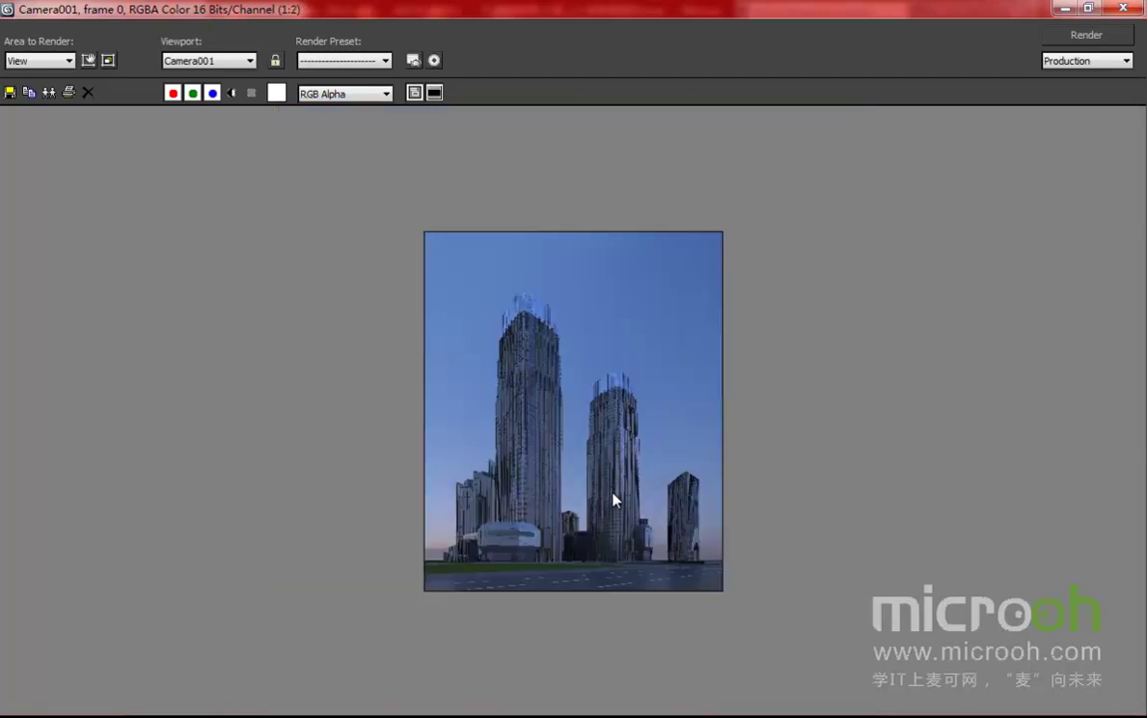
scroll(613, 501, "up", 1)
scroll(611, 429, "up", 1)
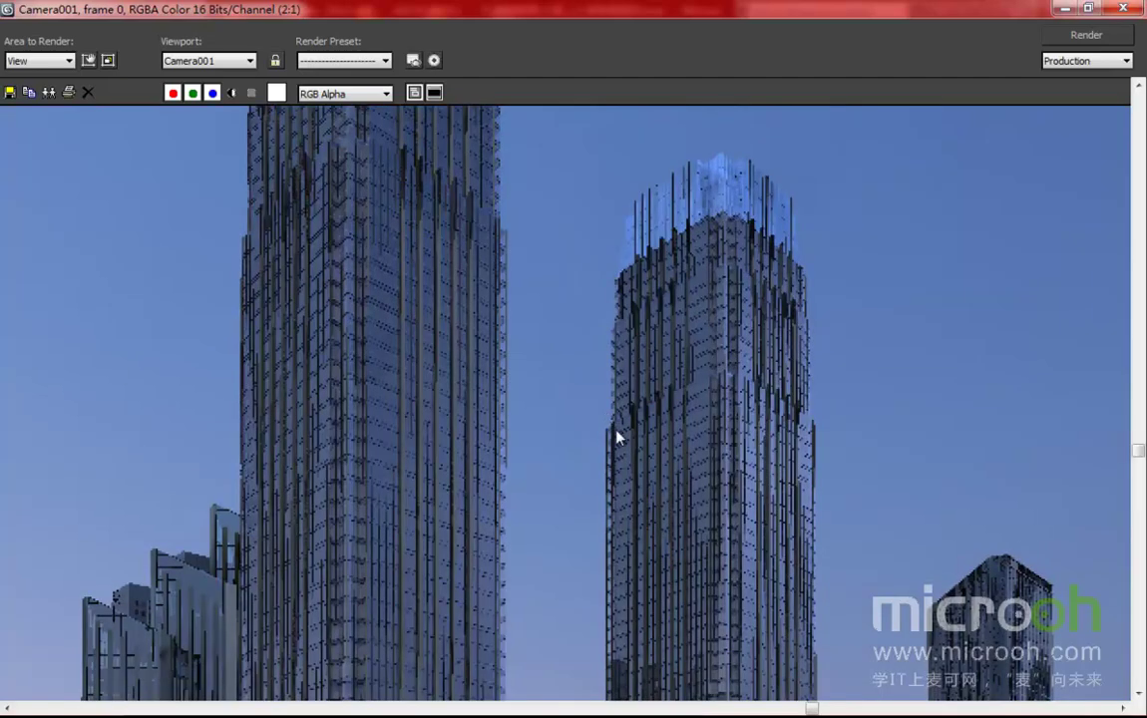
scroll(611, 429, "down", 1)
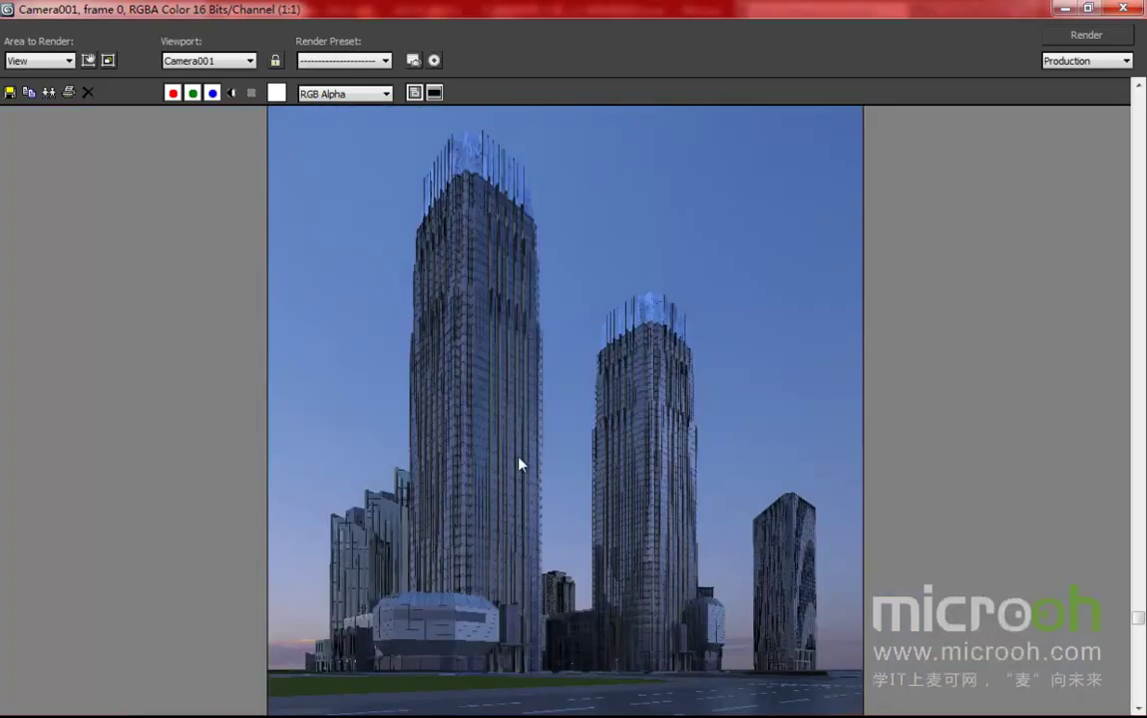
scroll(664, 552, "down", 1)
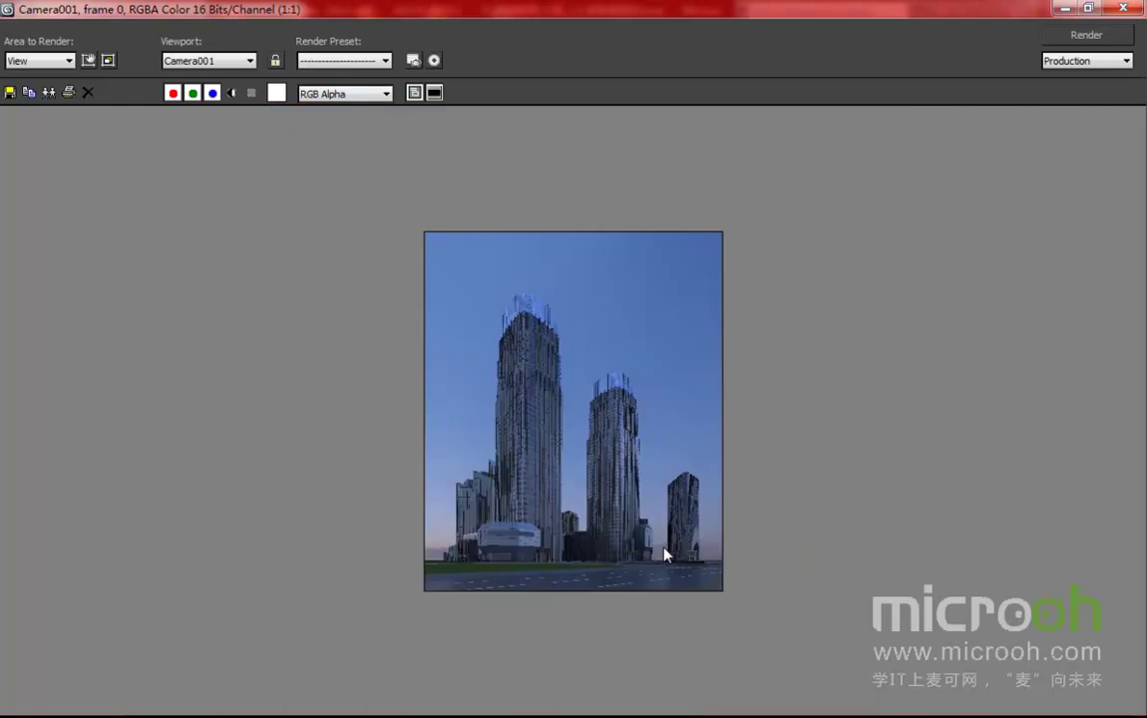
left_click(1088, 8)
left_click(849, 72)
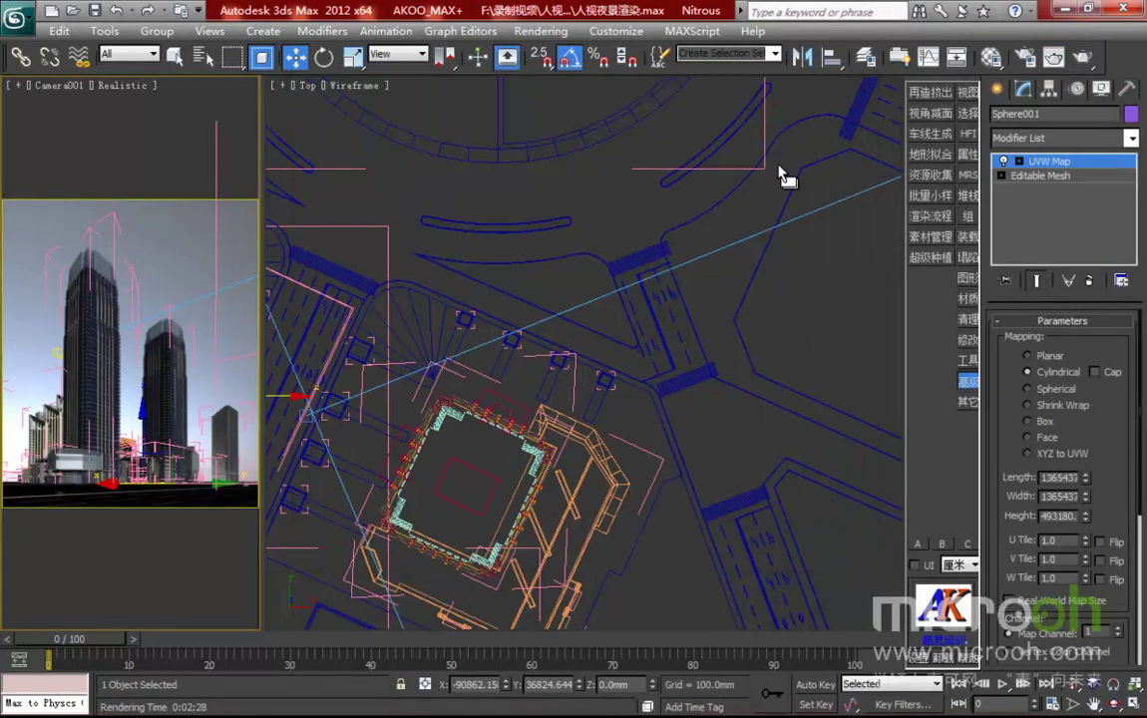
Select all the dark blue road and ground objects by their wireframe color in the Top view and hide them
middle_click_drag(550, 412, 722, 334)
middle_click_drag(457, 344, 615, 446)
middle_click_drag(559, 311, 521, 296)
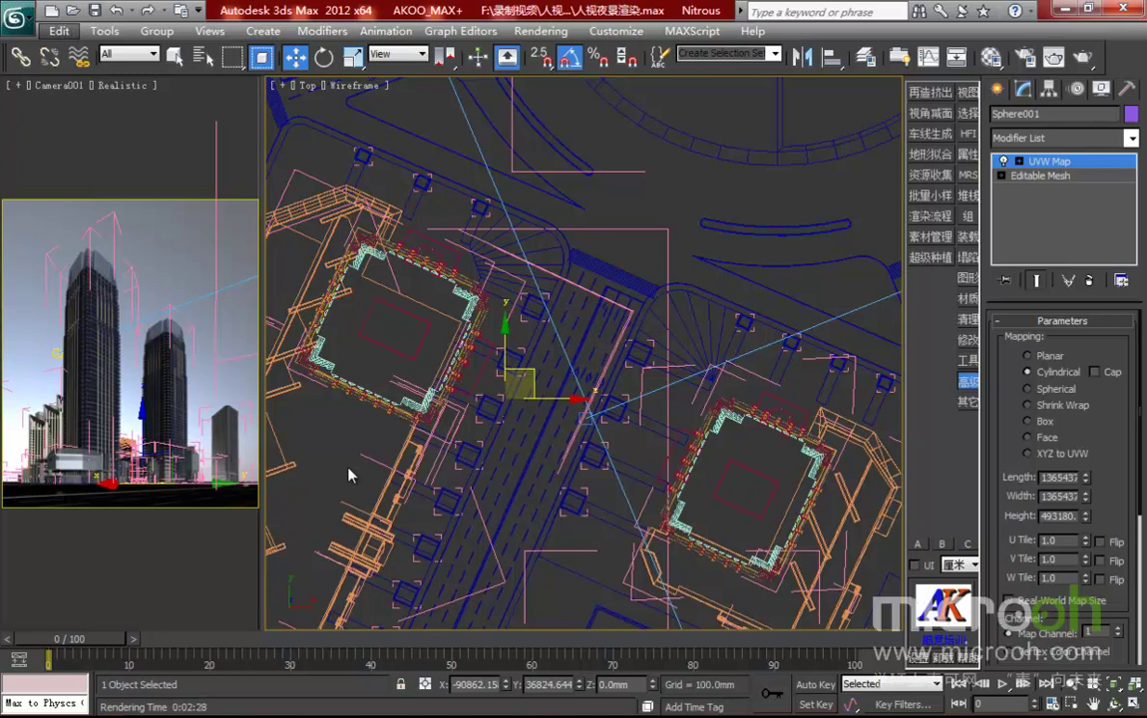
key("alt+e")
mouse_move(230, 407)
left_click(338, 443)
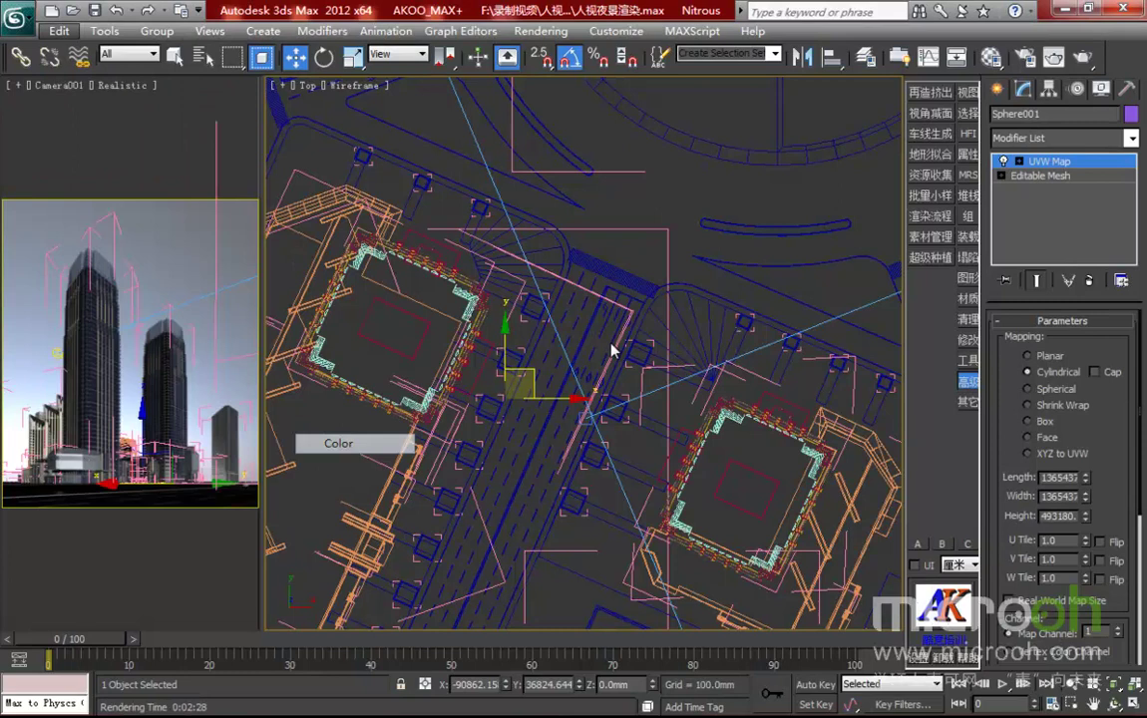
left_click(616, 282)
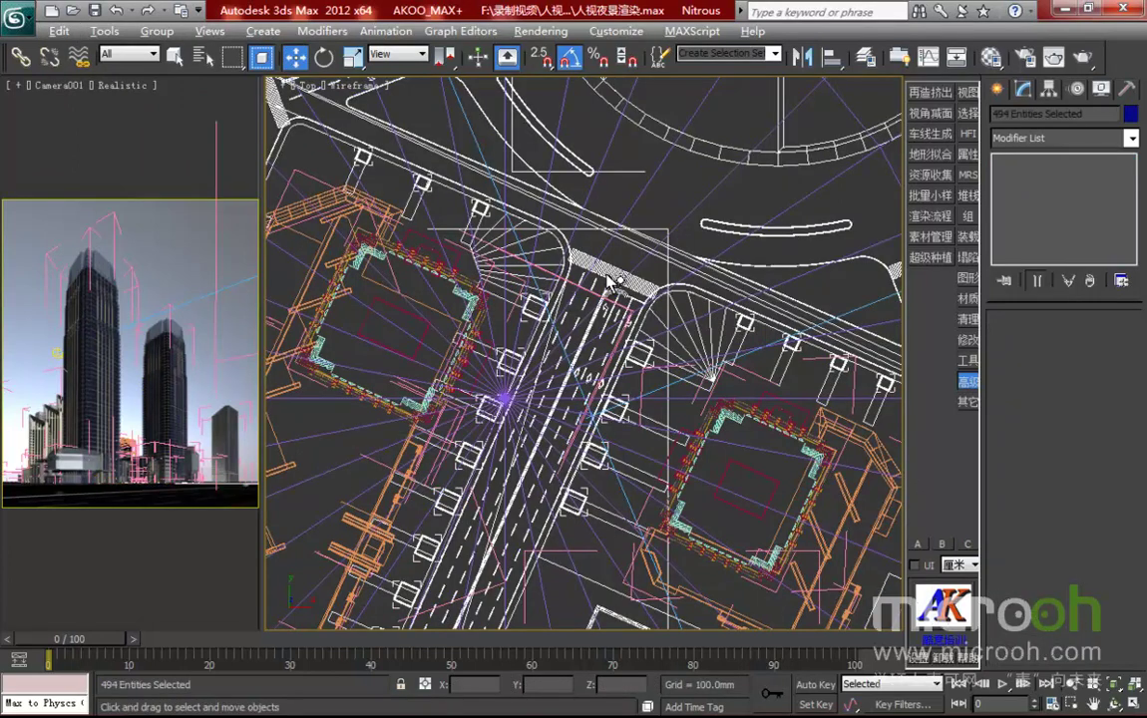
right_click(548, 256)
left_click(638, 221)
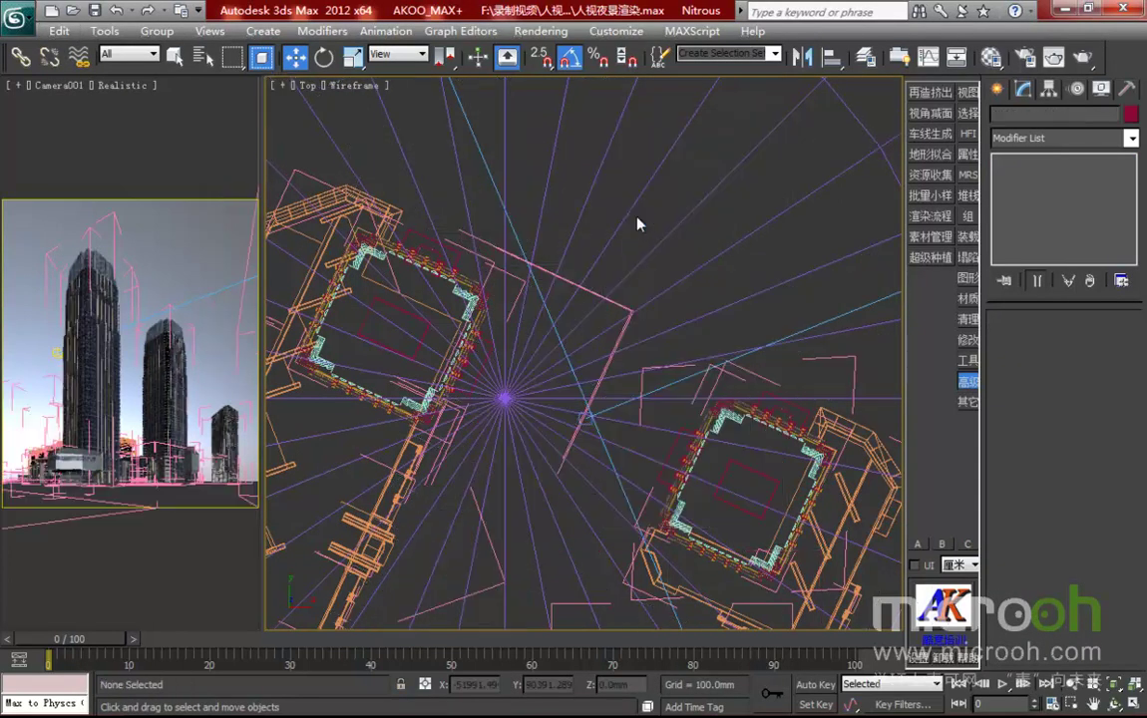
Select the sky dome Sphere001 in an orbited orthographic view and open its display and transform commands
scroll(685, 410, "down", 4)
middle_click_drag(628, 509, 594, 436, "alt")
scroll(583, 436, "up", 6)
middle_click_drag(506, 412, 379, 382)
scroll(512, 400, "down", 5)
middle_click_drag(551, 379, 486, 567)
scroll(544, 391, "down", 3)
scroll(545, 391, "down", 3)
middle_click_drag(502, 279, 513, 375)
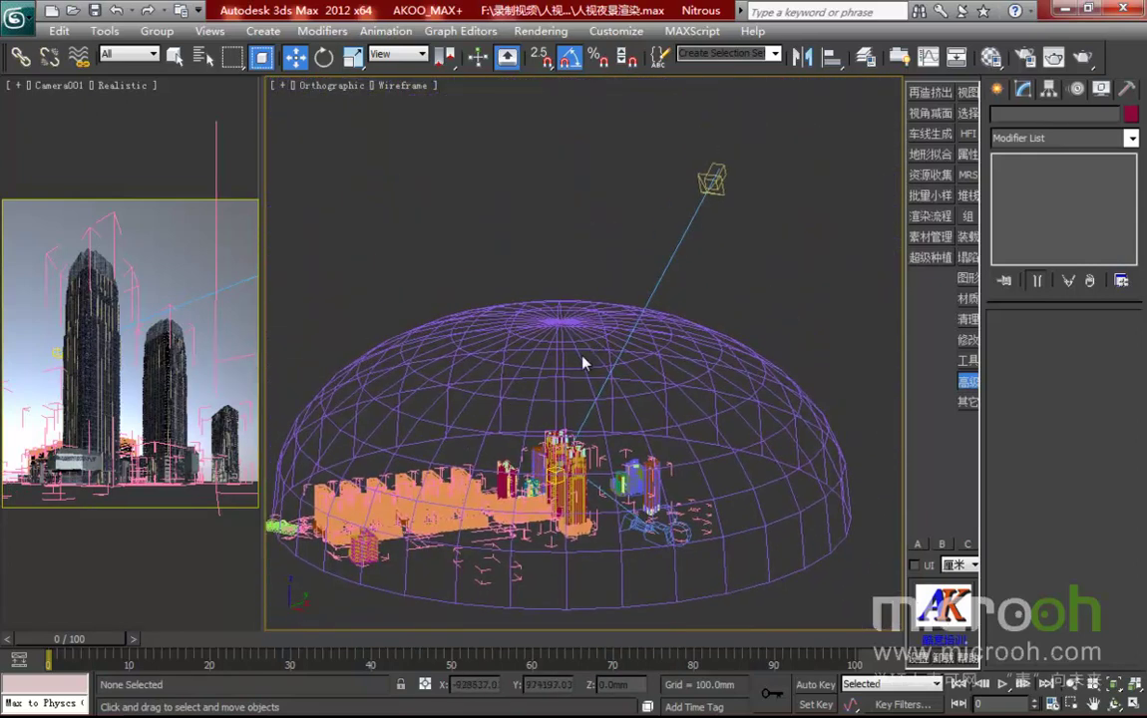
left_click_drag(569, 326, 491, 259)
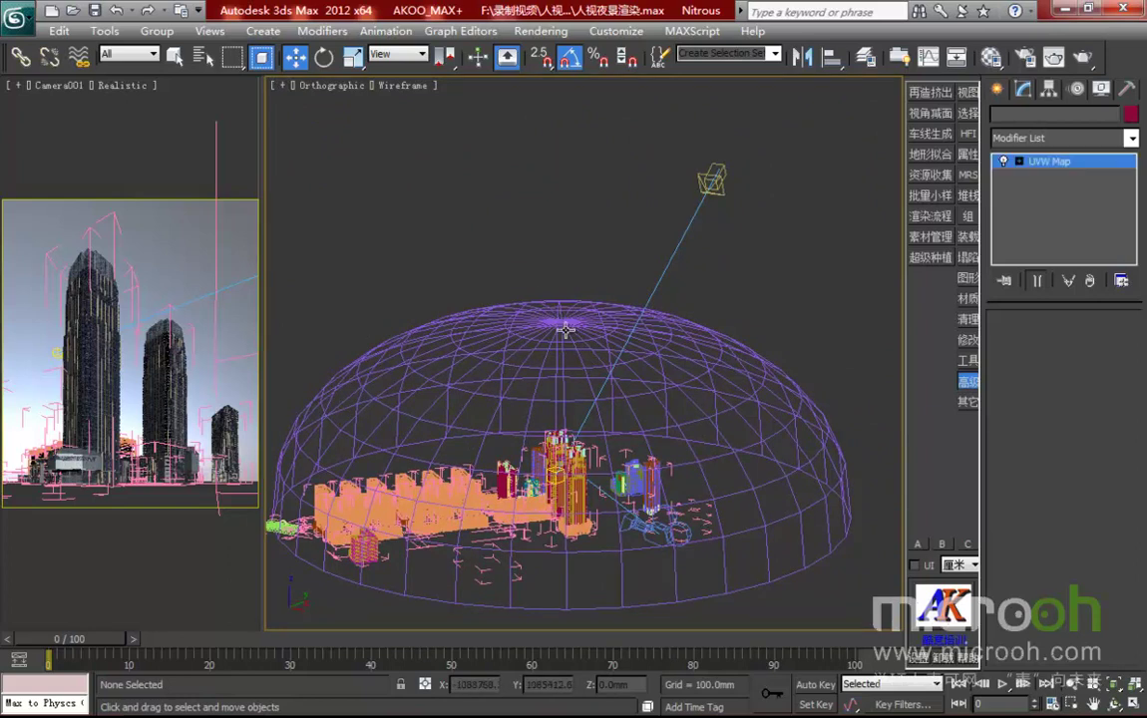
left_click(564, 329)
right_click(565, 355)
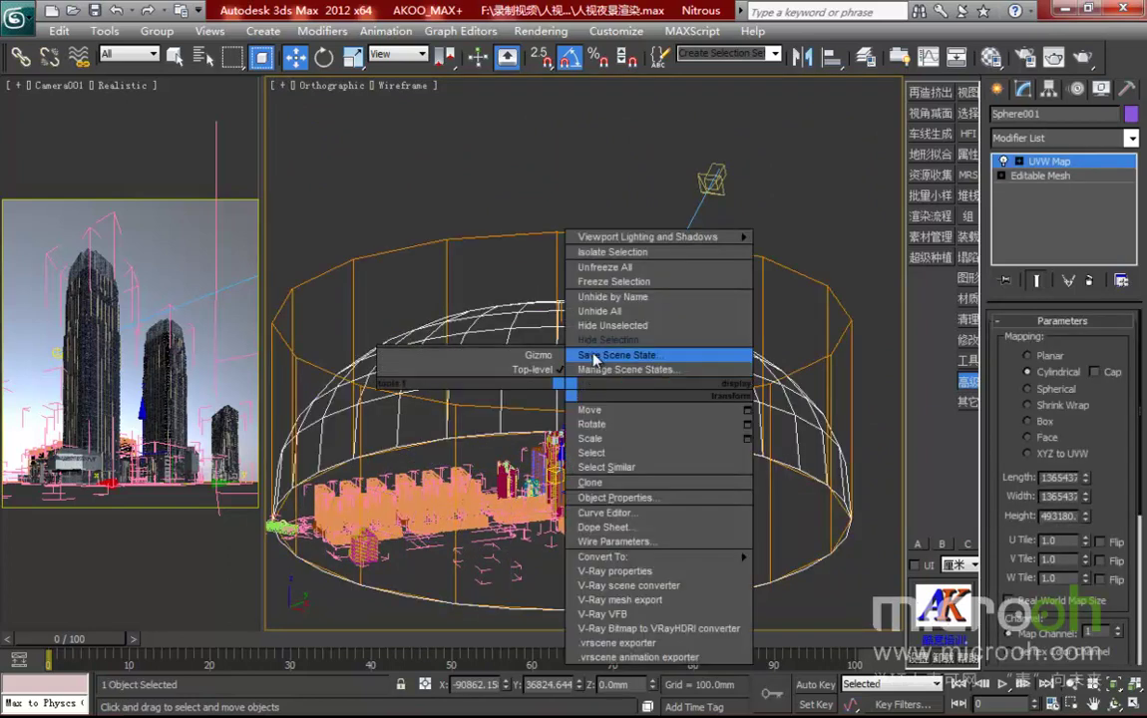
Hide the sky dome sphere surrounding the city model
left_click(599, 351)
scroll(537, 454, "up", 8)
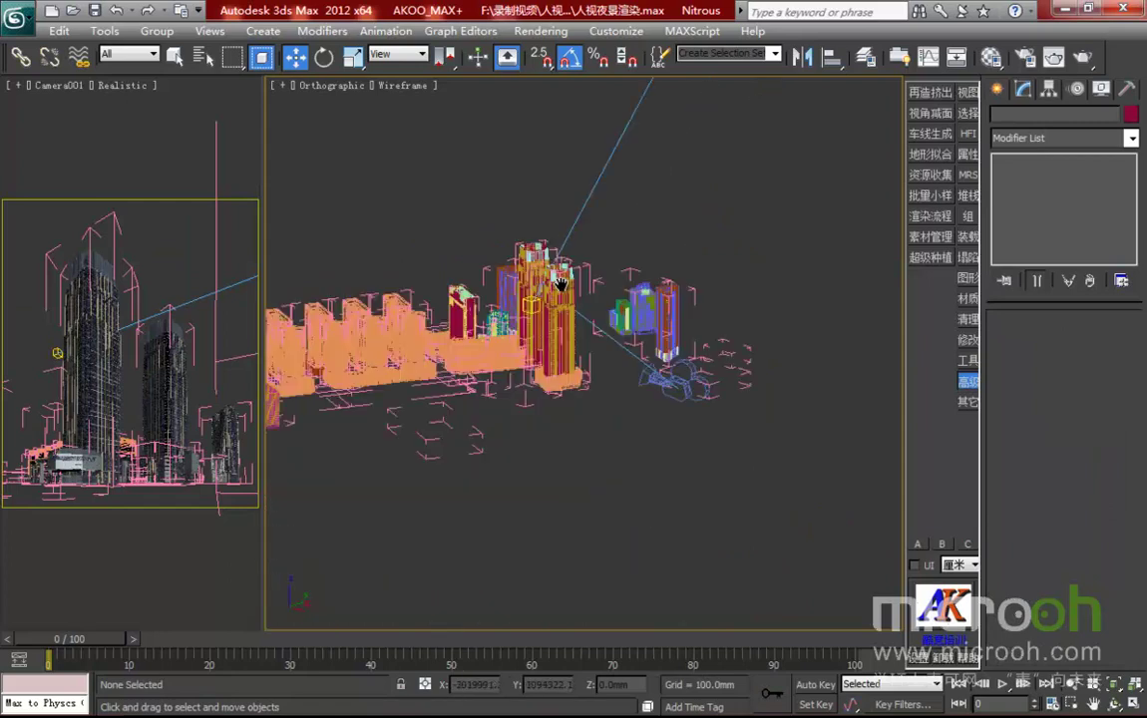
Isolate the objects of the louban selection set in the top view
key("t")
scroll(617, 439, "up", 4)
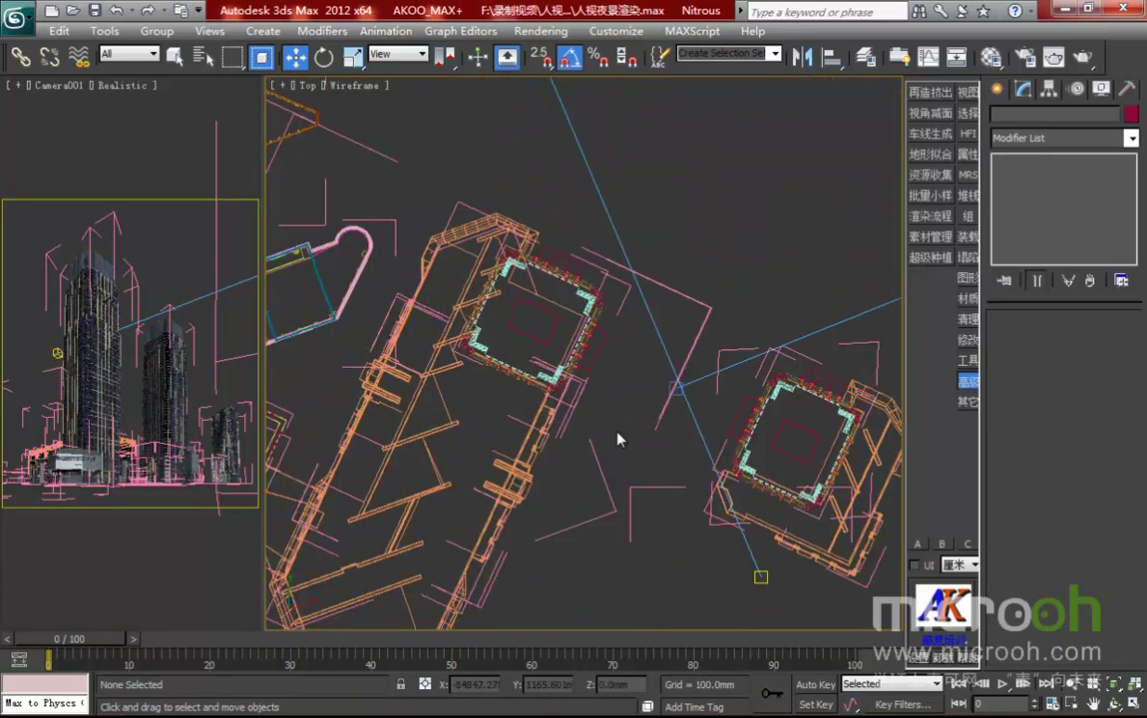
middle_click_drag(676, 465, 609, 434)
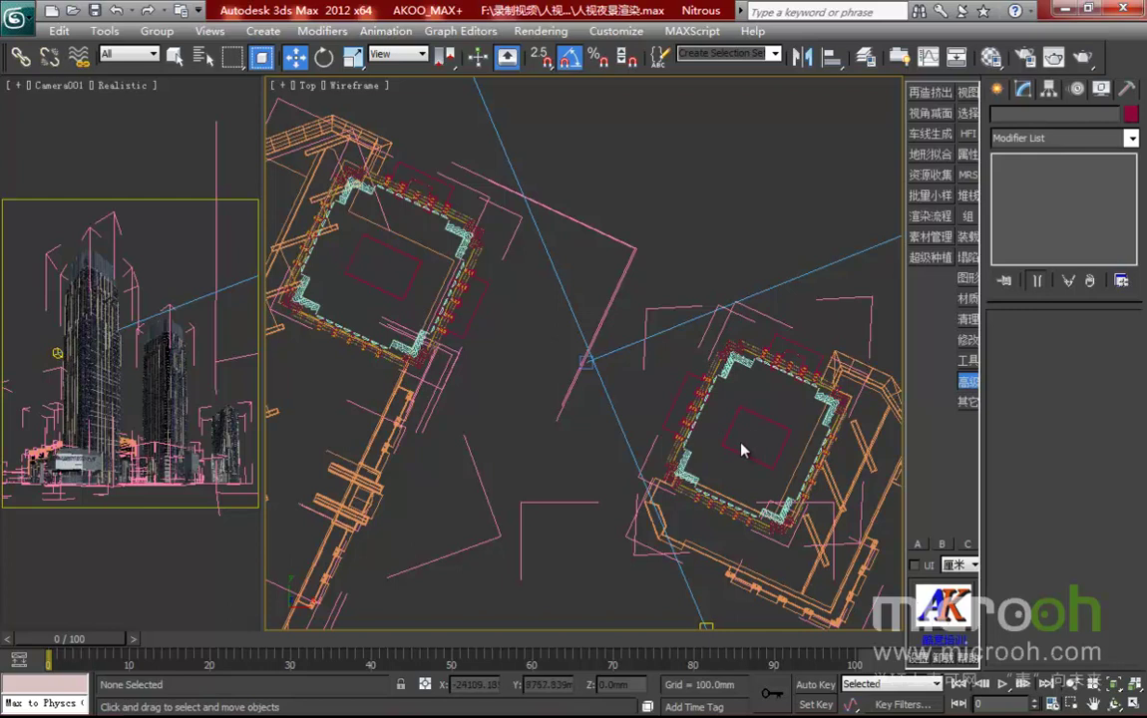
middle_click_drag(679, 312, 690, 338)
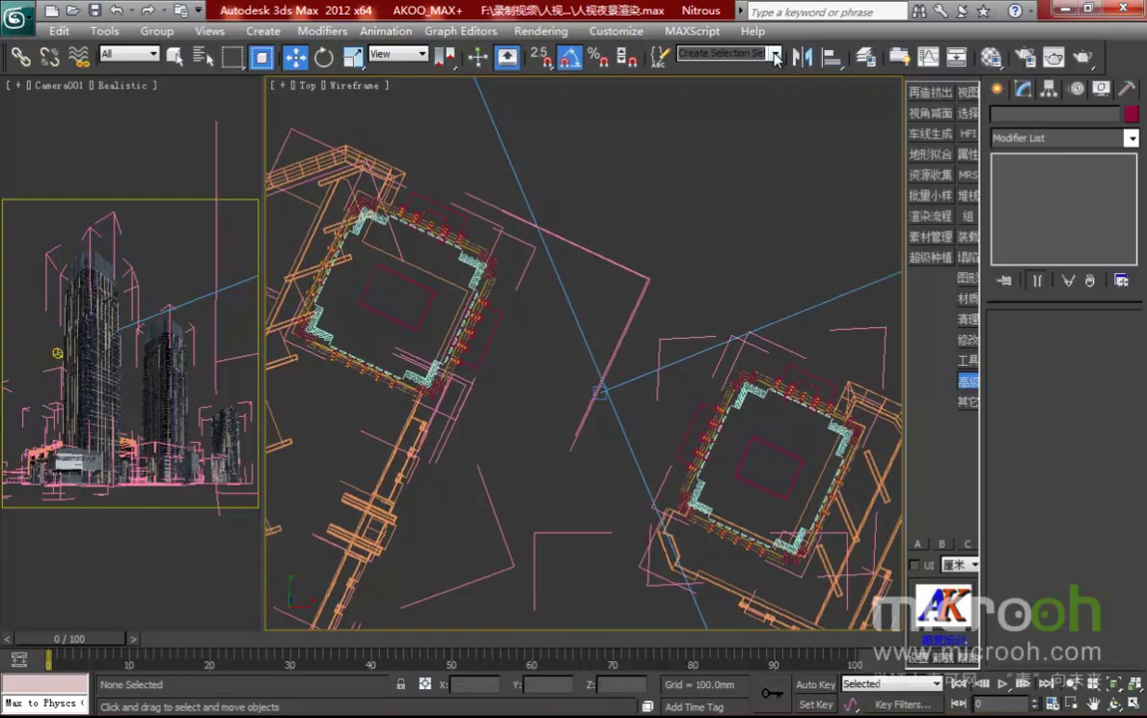
left_click(698, 53)
left_click(746, 82)
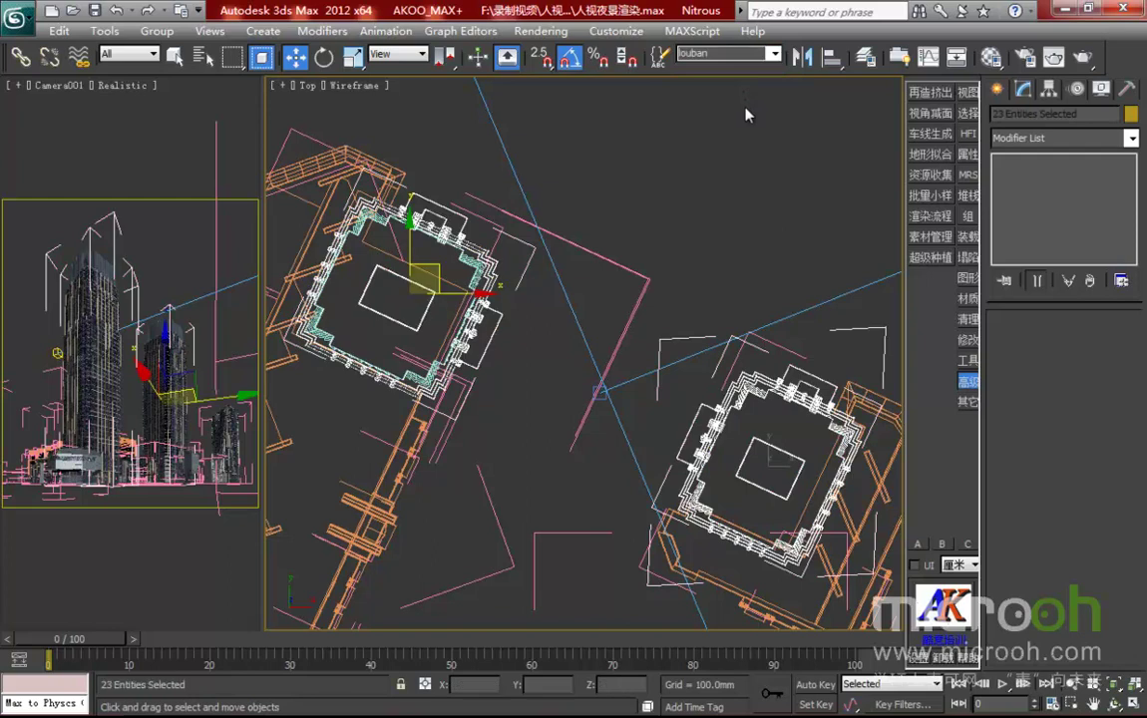
key("alt+q")
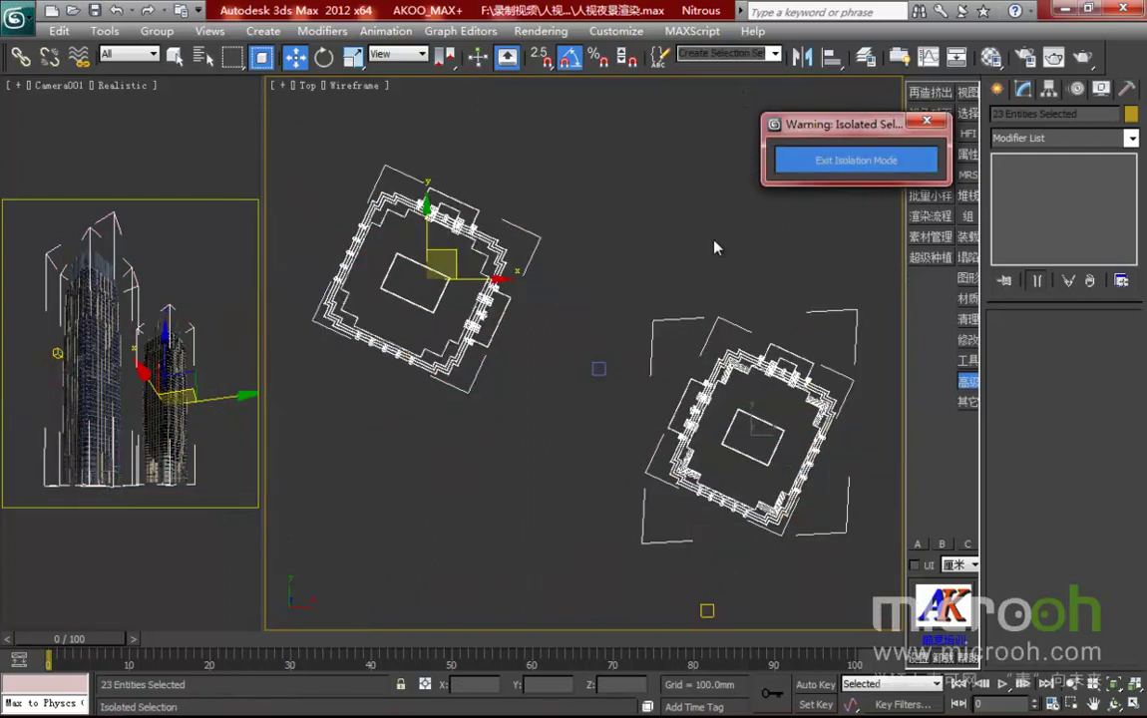
middle_click_drag(641, 306, 646, 332)
left_click(679, 250)
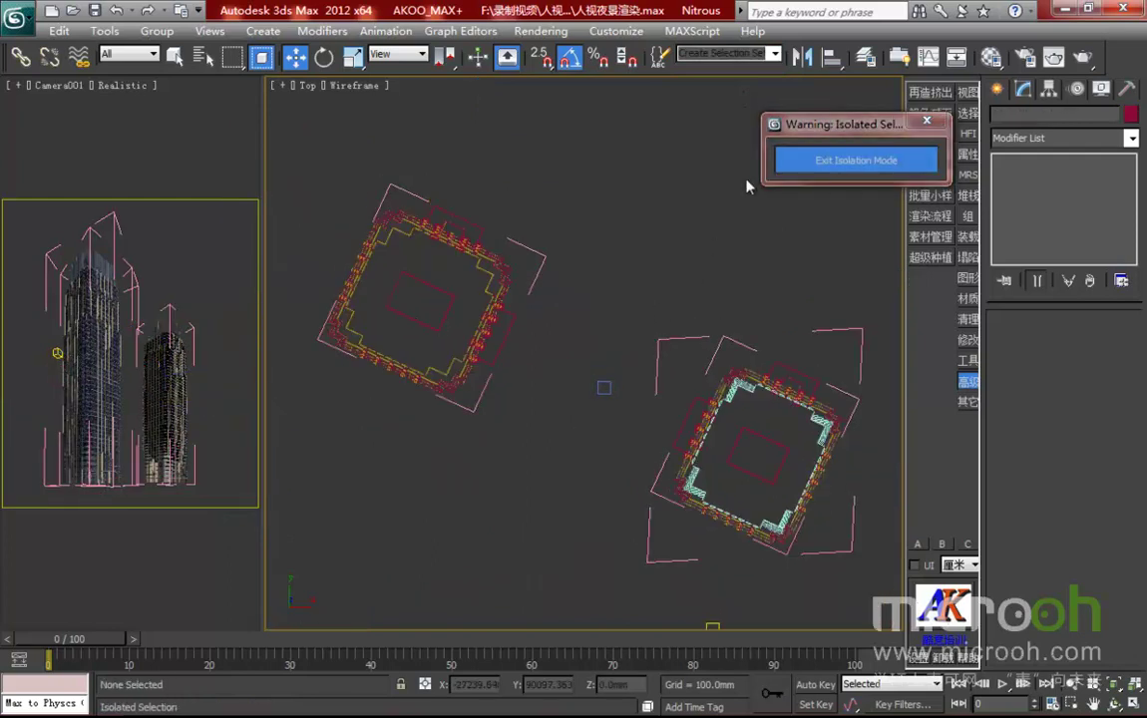
Recall the louban selection set to inspect both towers in an orthographic view, and exit isolation mode
left_click(774, 52)
left_click(746, 81)
left_click(706, 258)
middle_click_drag(774, 362, 544, 487, "alt")
left_click(837, 170)
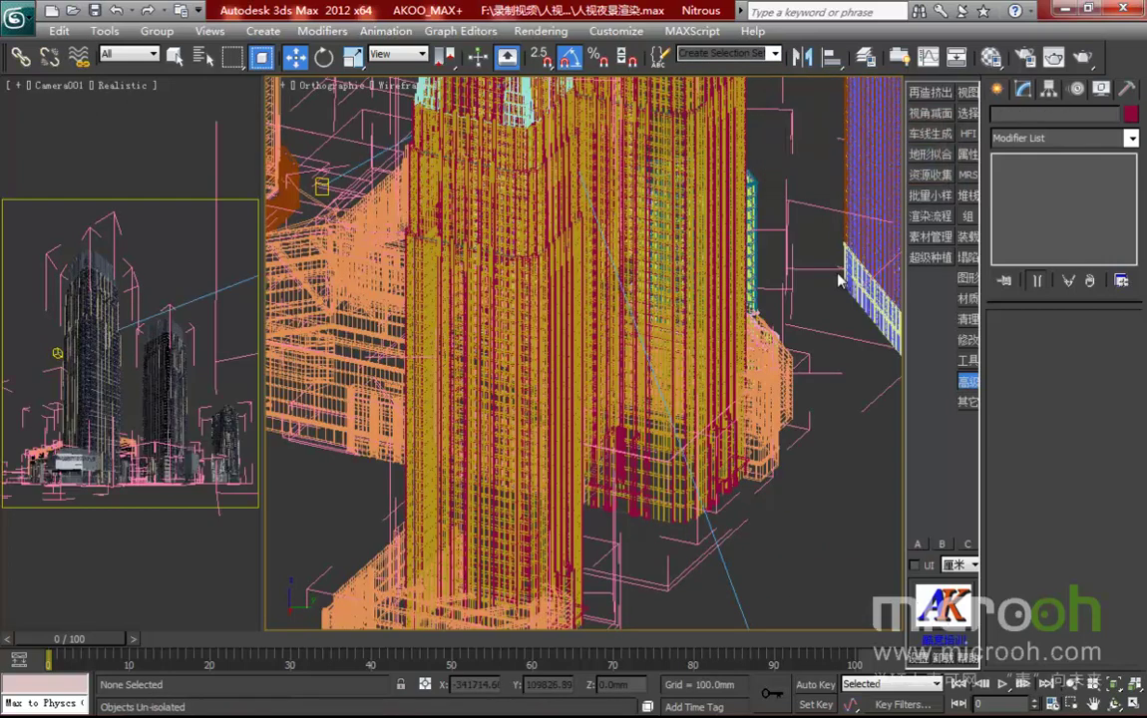
Select all objects that use the 楼板 material and isolate them
middle_click_drag(536, 370, 502, 448)
key("m")
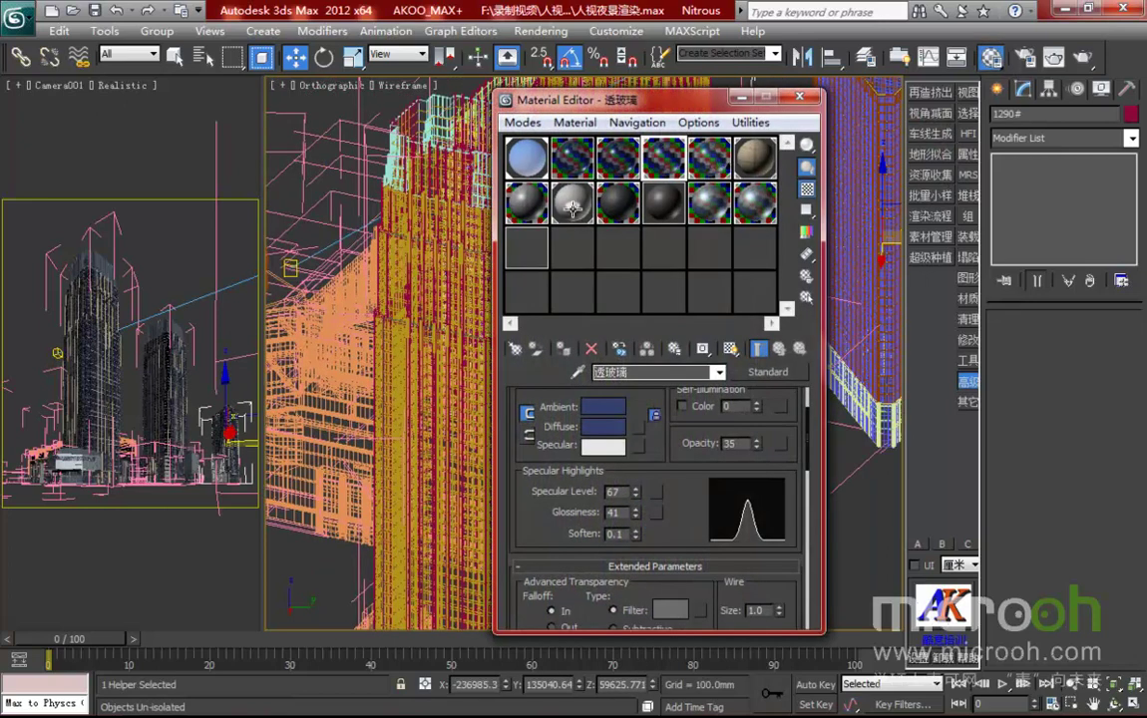
left_click(806, 298)
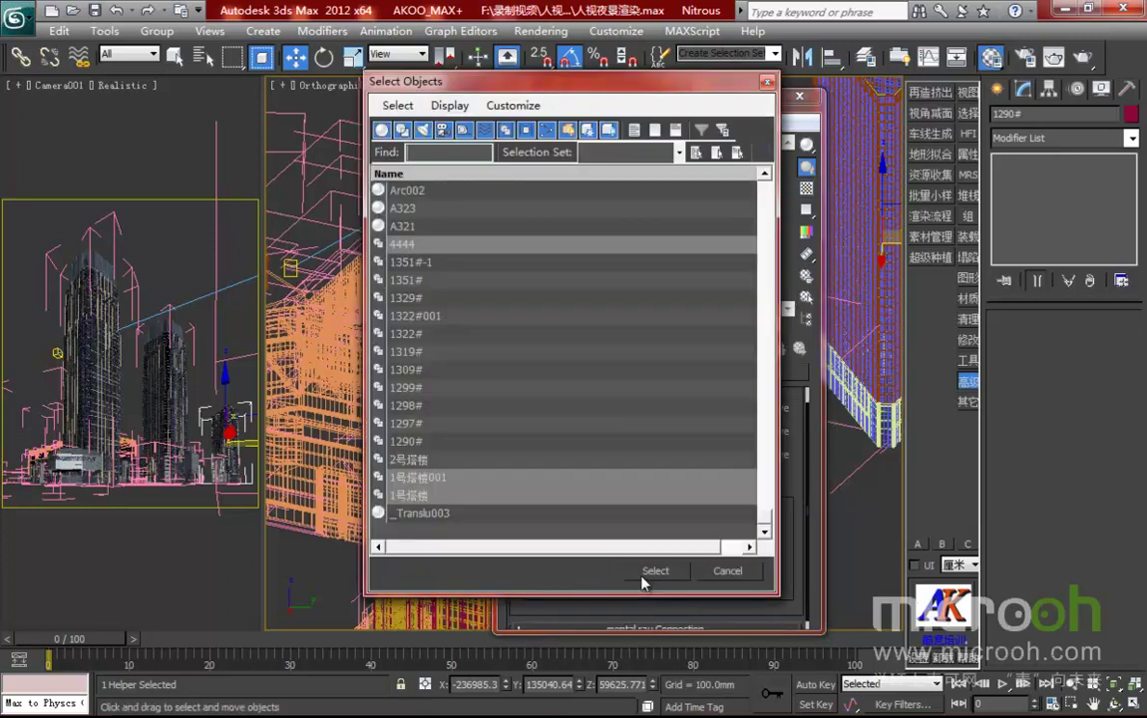
left_click(645, 577)
key("alt+q")
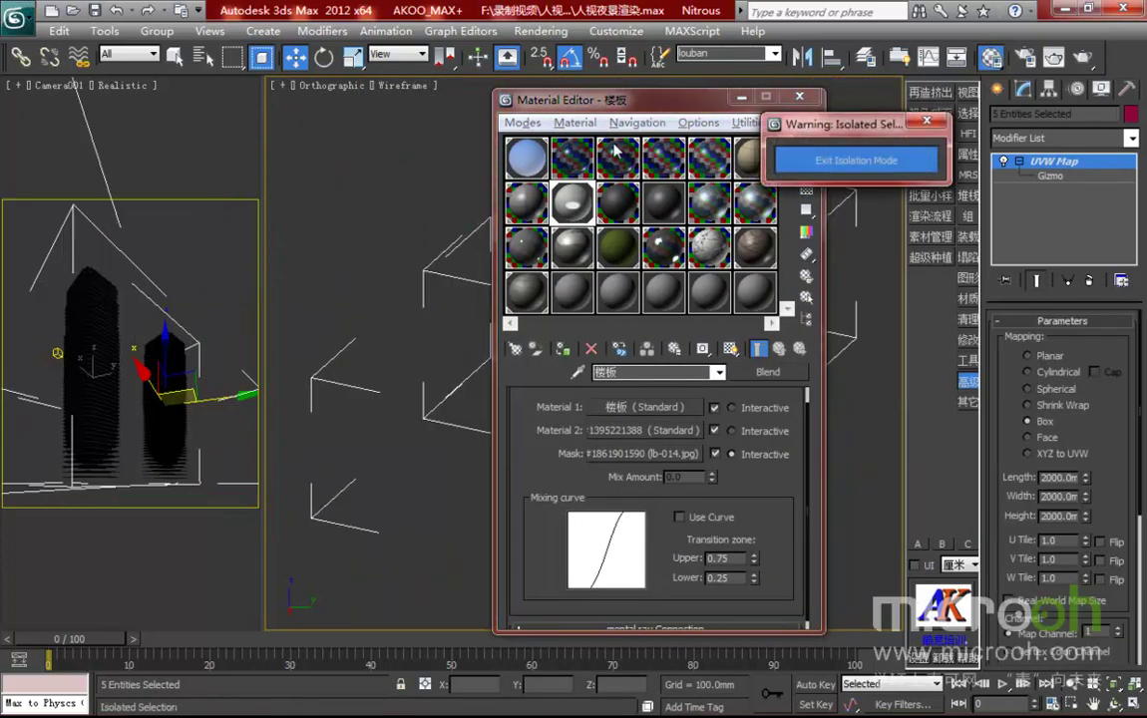
Recall the louban selection set to check its contents against the isolated floor slabs
left_click_drag(589, 104, 919, 146)
middle_click_drag(753, 371, 577, 395)
scroll(592, 356, "up", 2)
left_click(708, 52)
left_click(700, 144)
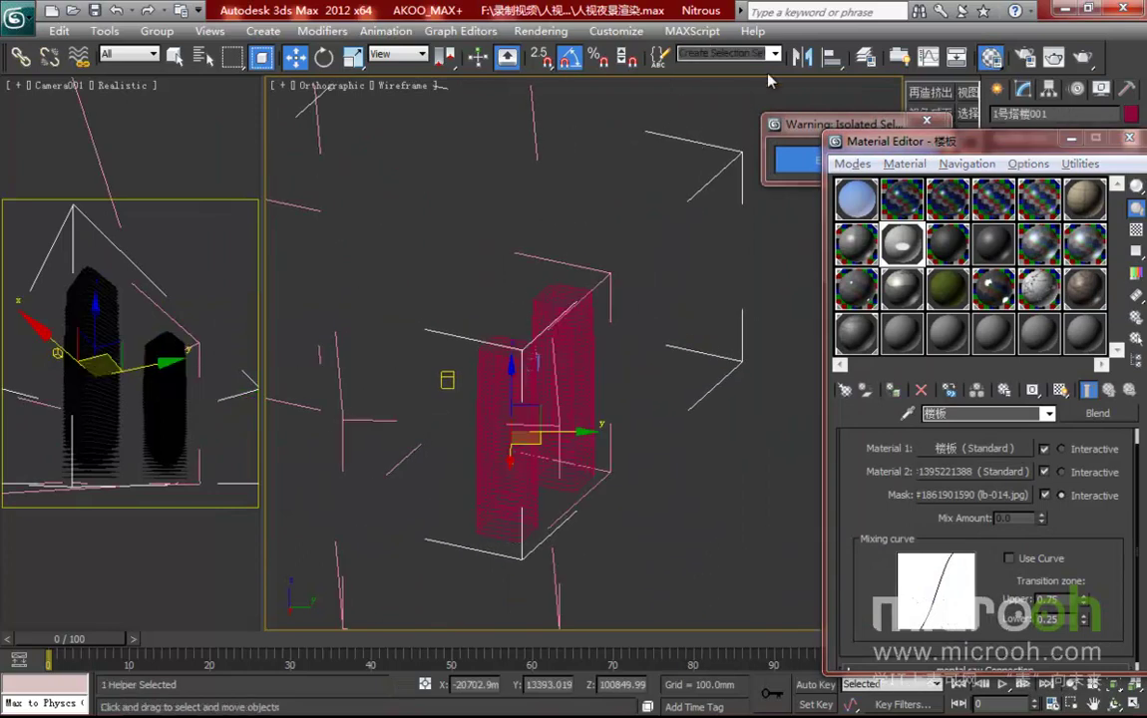
left_click(773, 54)
left_click(748, 84)
left_click(698, 199)
scroll(583, 348, "up", 5)
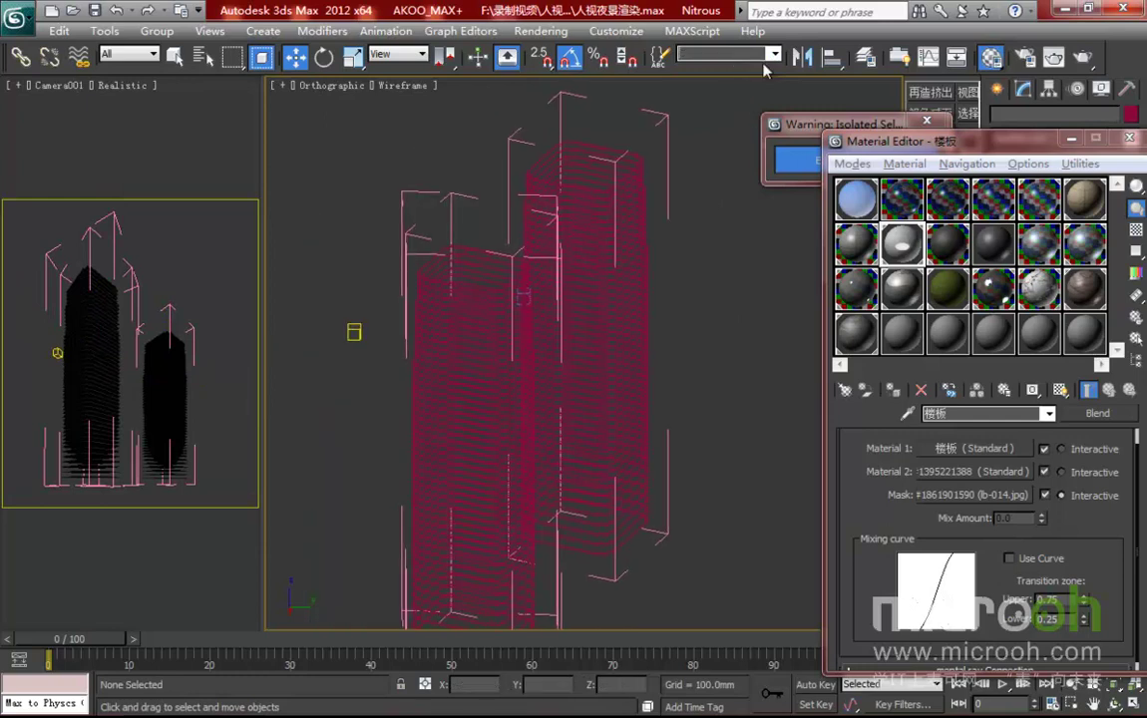
scroll(704, 408, "down", 2)
Save the isolated floor slabs of both towers as the selection set louban00, and close the Material Editor
left_click_drag(686, 611, 384, 179)
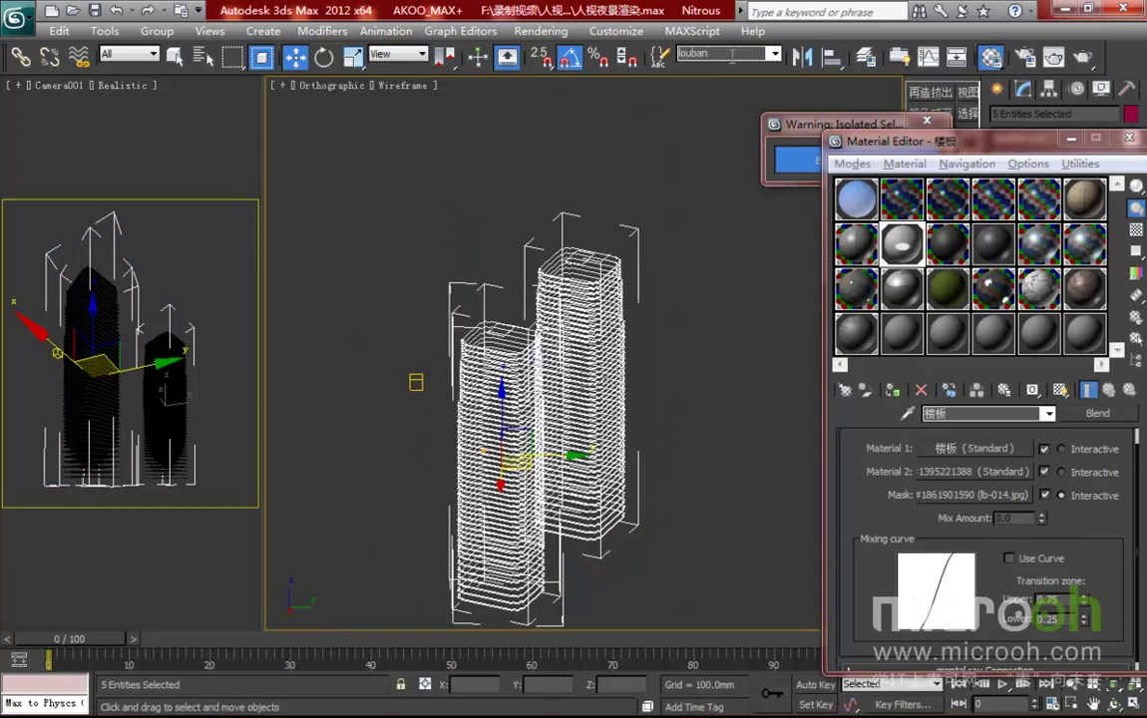
middle_click_drag(719, 317, 729, 279)
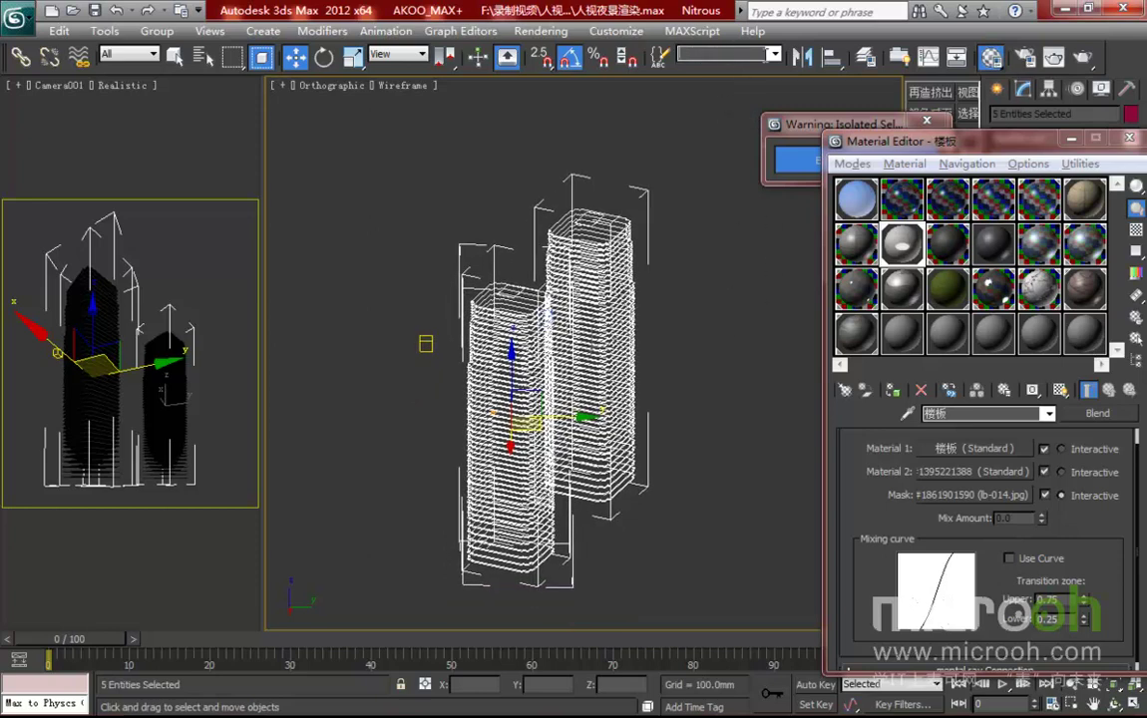
left_click(774, 55)
left_click(748, 97)
left_click(693, 320)
middle_click_drag(693, 321, 656, 286)
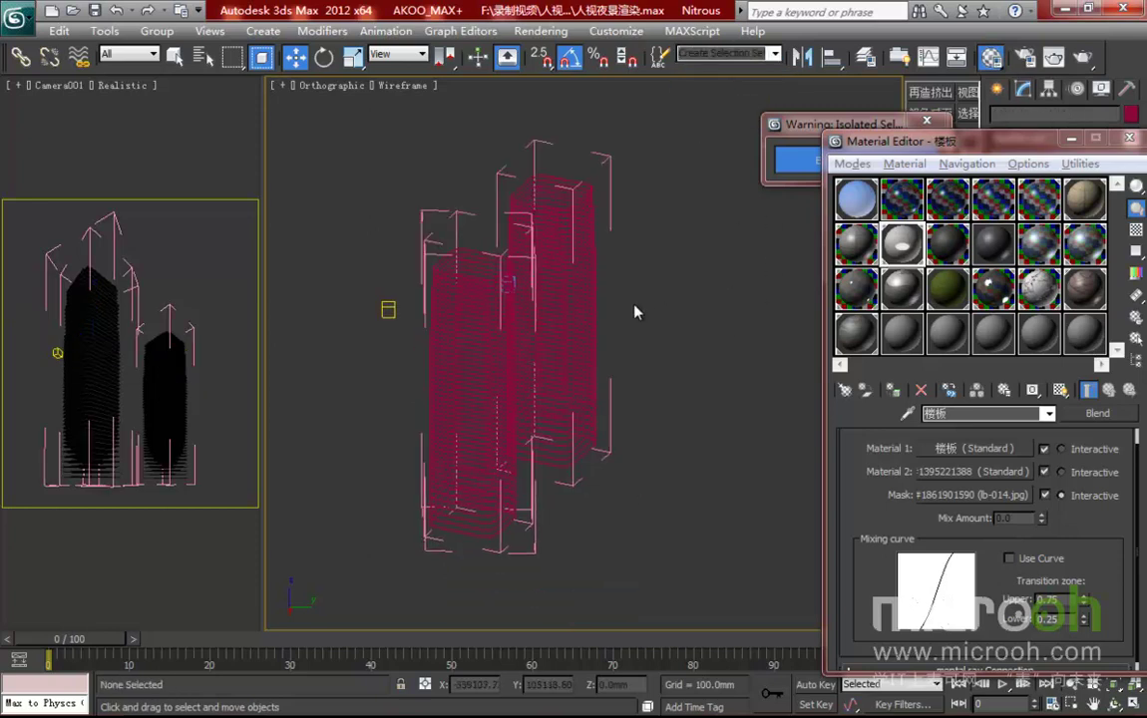
left_click_drag(1073, 145, 1038, 145)
left_click(1089, 139)
Create a standard Target Direct light about 76,200 mm long in the front view, aimed upward from the right-hand tower's base to its top
scroll(661, 382, "up", 2)
scroll(661, 382, "down", 4)
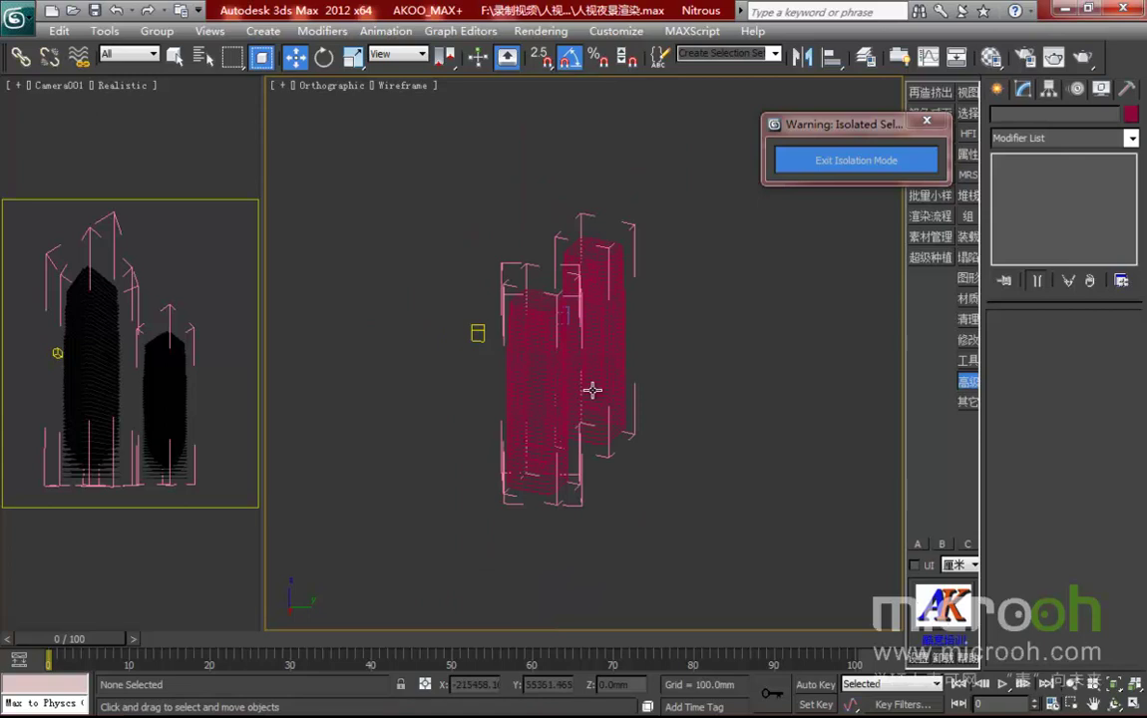
scroll(593, 390, "up", 2)
key("f")
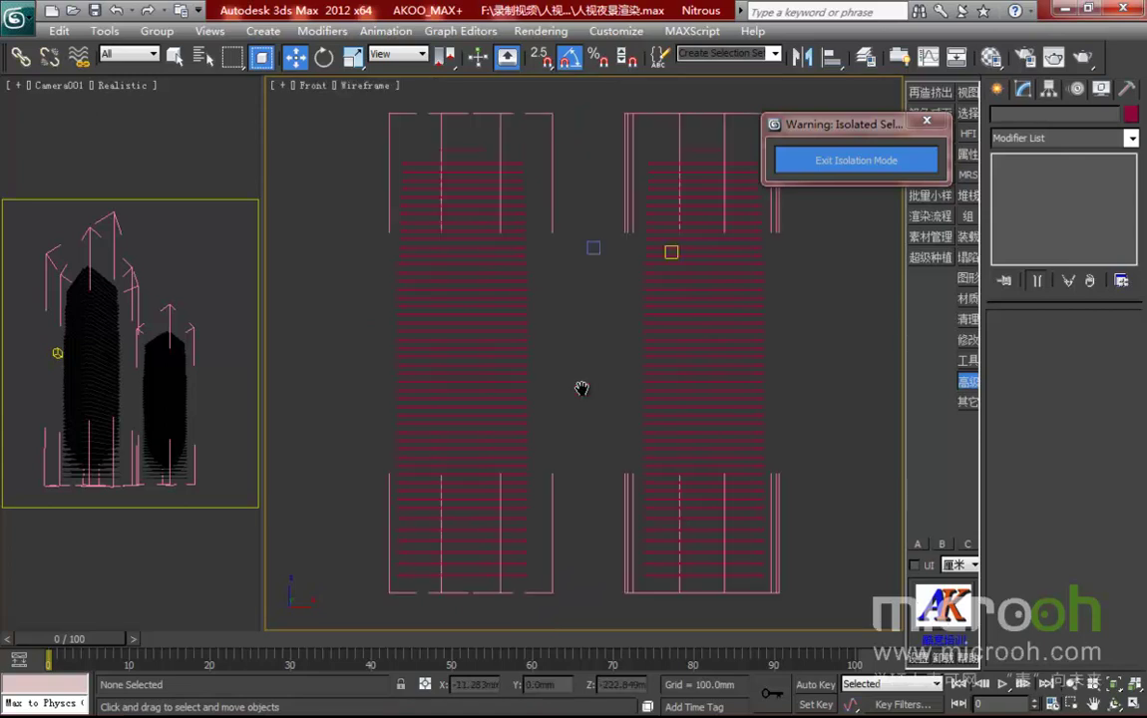
middle_click_drag(584, 389, 570, 386)
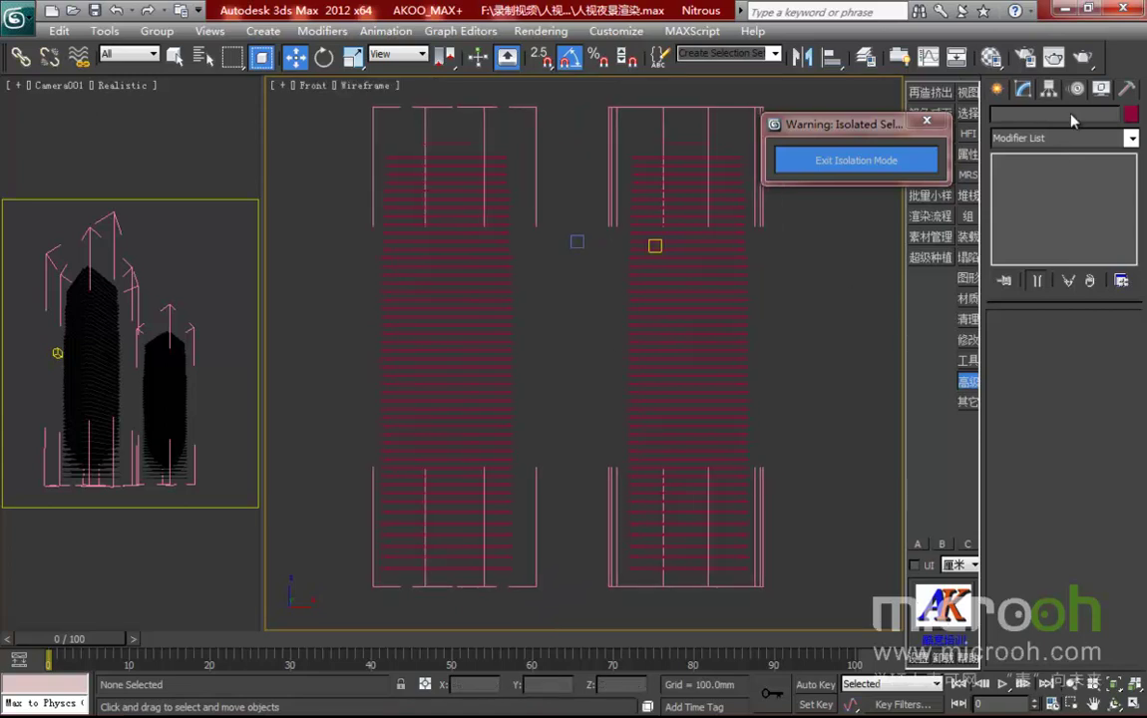
left_click(995, 89)
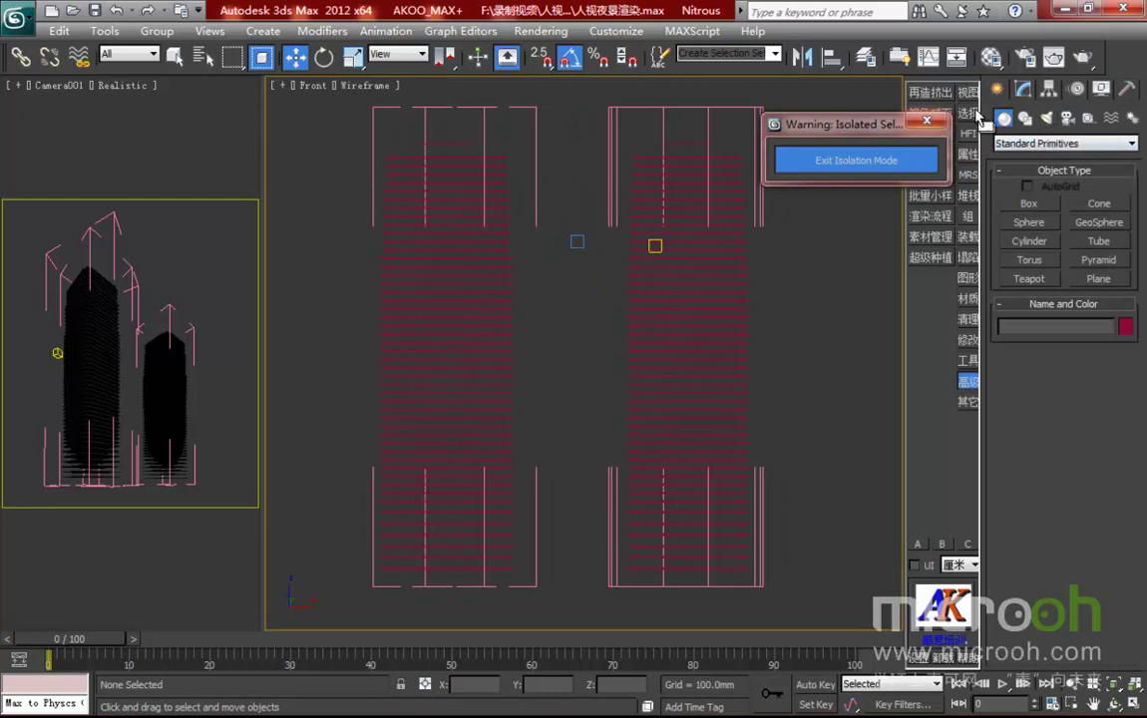
left_click(1047, 119)
left_click(1038, 143)
left_click(1015, 171)
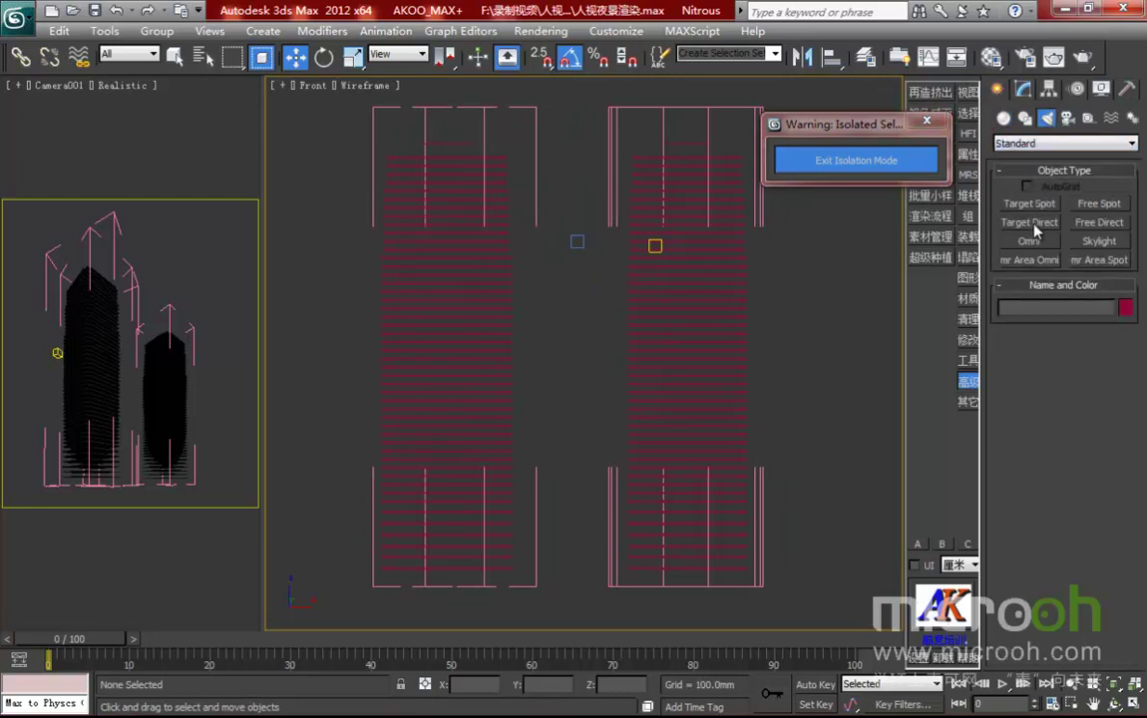
left_click(1029, 222)
middle_click_drag(598, 381, 556, 361)
scroll(554, 359, "down", 3)
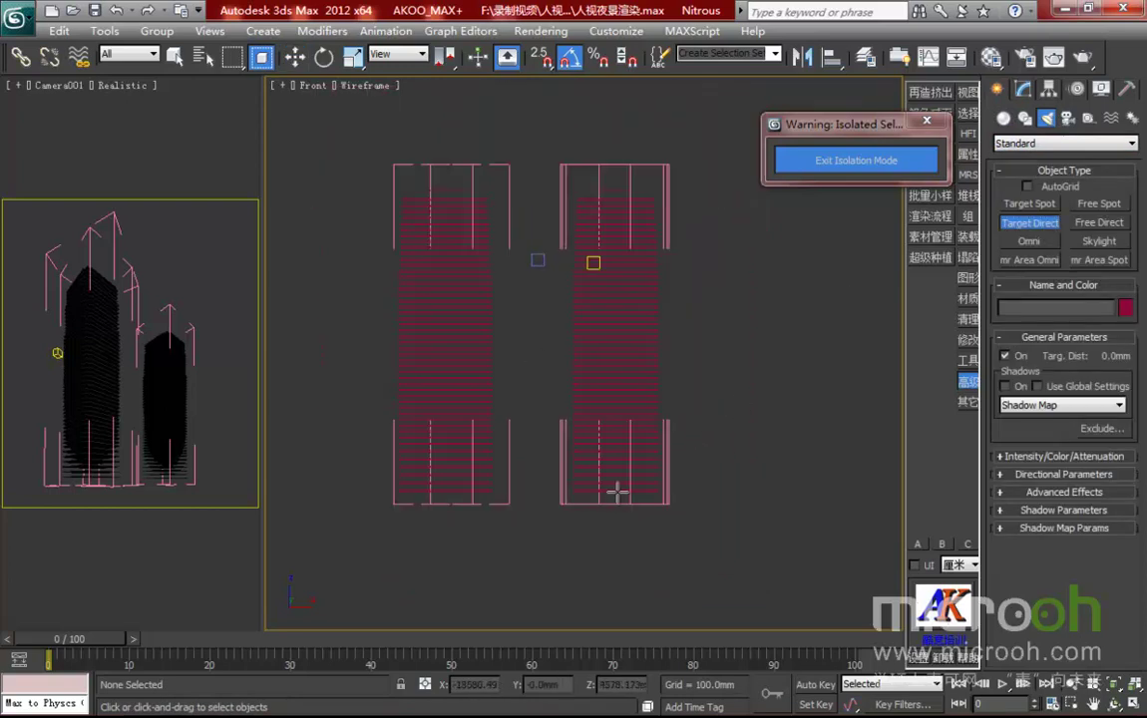
left_click_drag(617, 489, 617, 202)
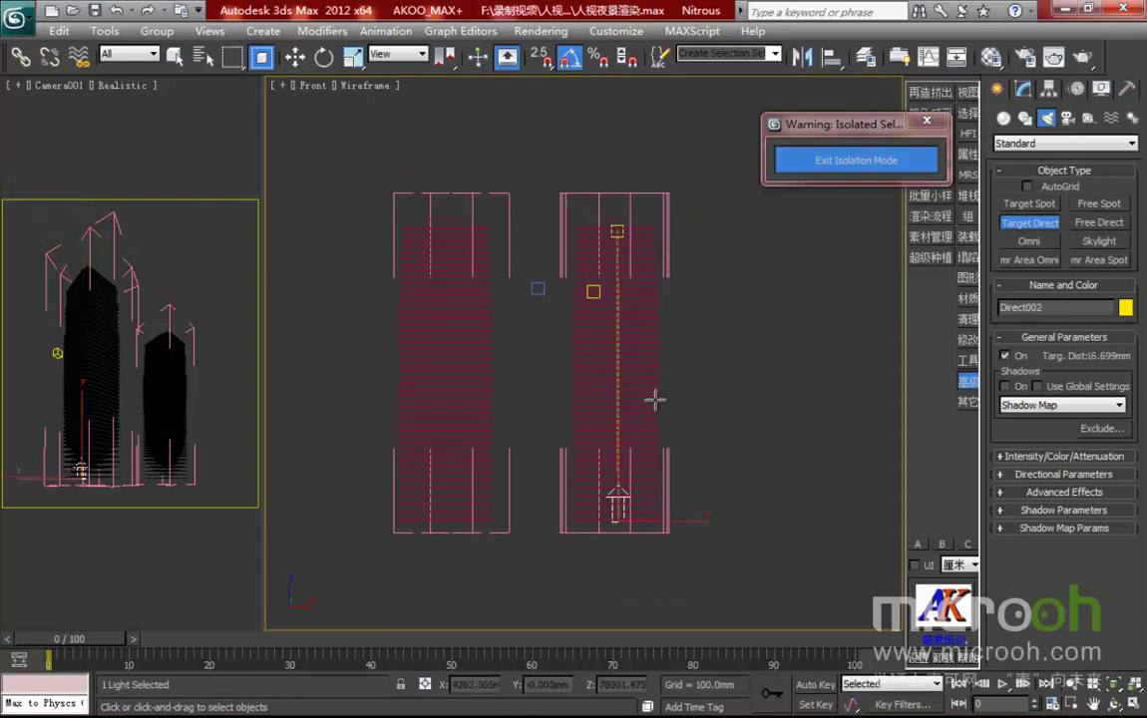
Restrict selection to lights and align the direct light's target with its source in the top view
key("t")
key("z")
scroll(653, 399, "down", 6)
scroll(662, 429, "up", 2)
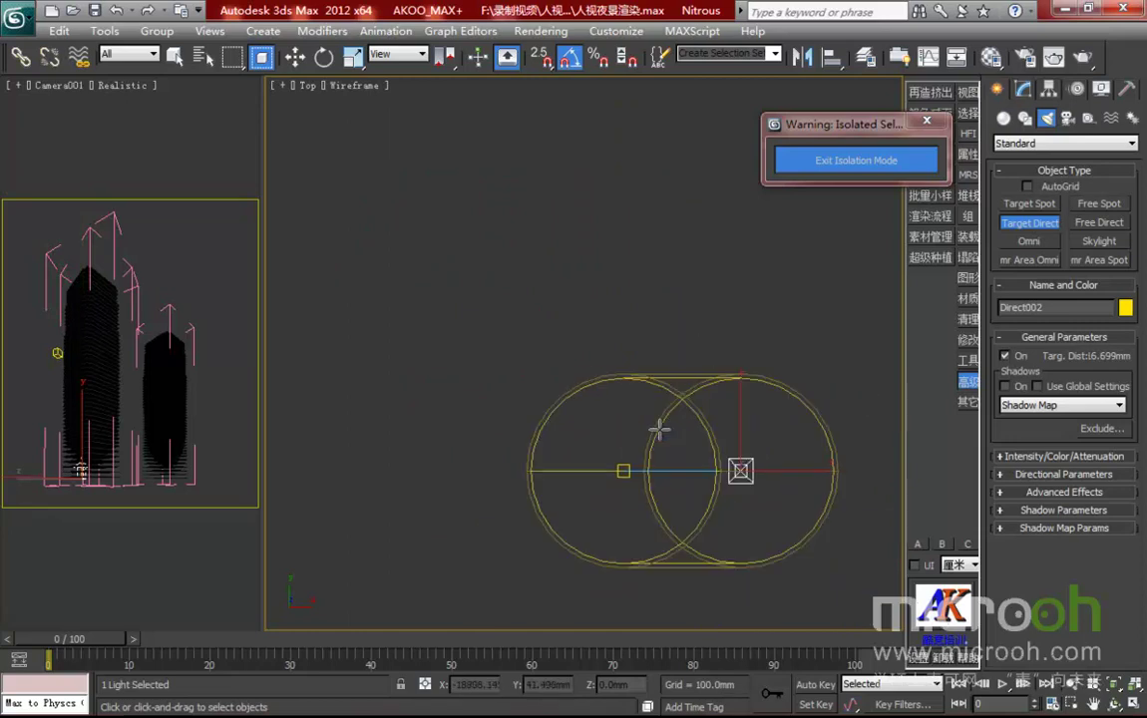
middle_click_drag(658, 428, 591, 408)
left_click(153, 54)
left_click(119, 104)
left_click(294, 58)
left_click_drag(558, 452, 713, 450)
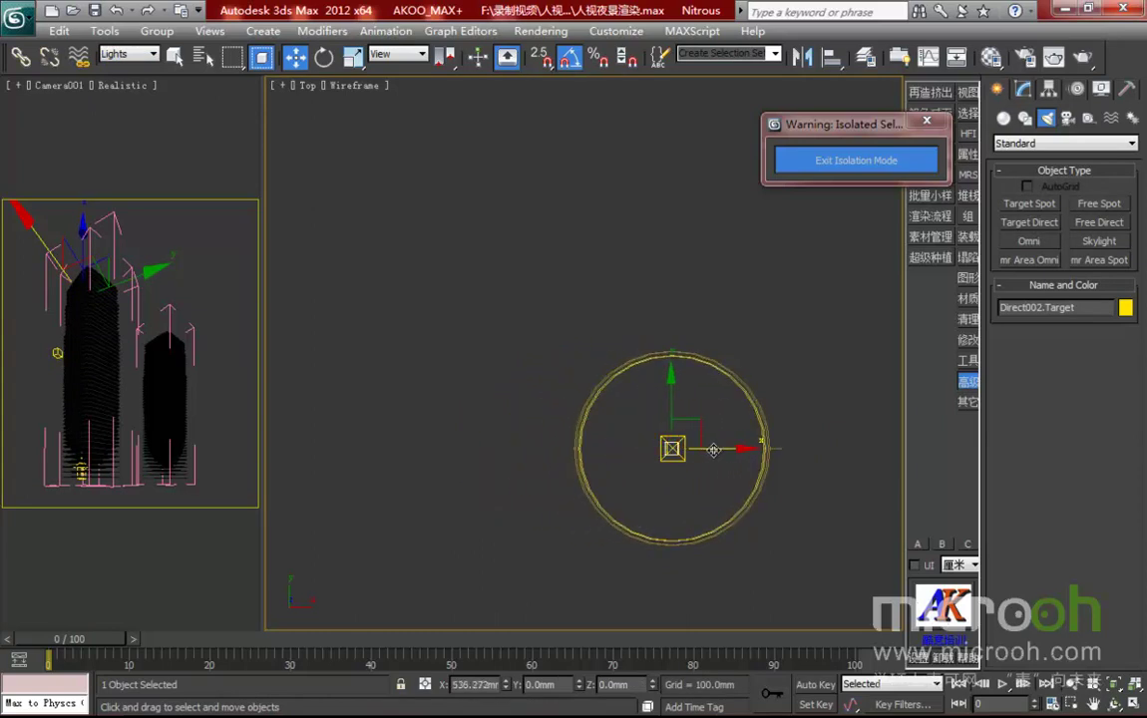
Move the direct light together with its target to the middle of the tower's central core in the top view
left_click(711, 499)
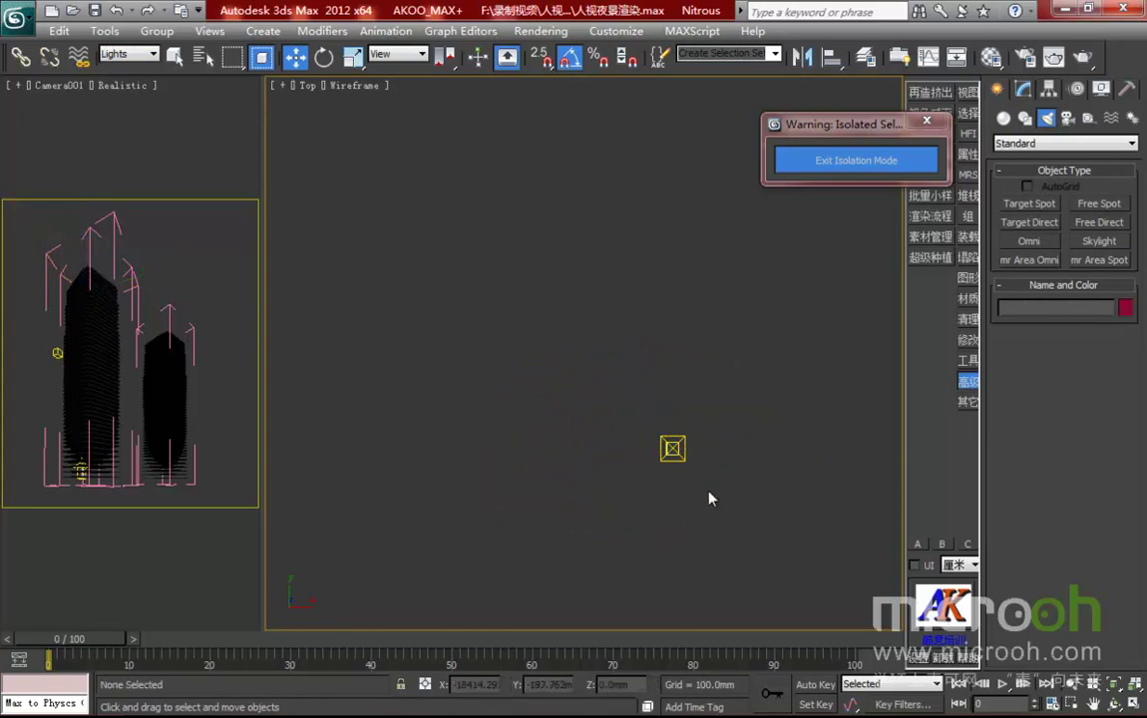
left_click_drag(709, 479, 629, 397)
scroll(684, 451, "down", 8)
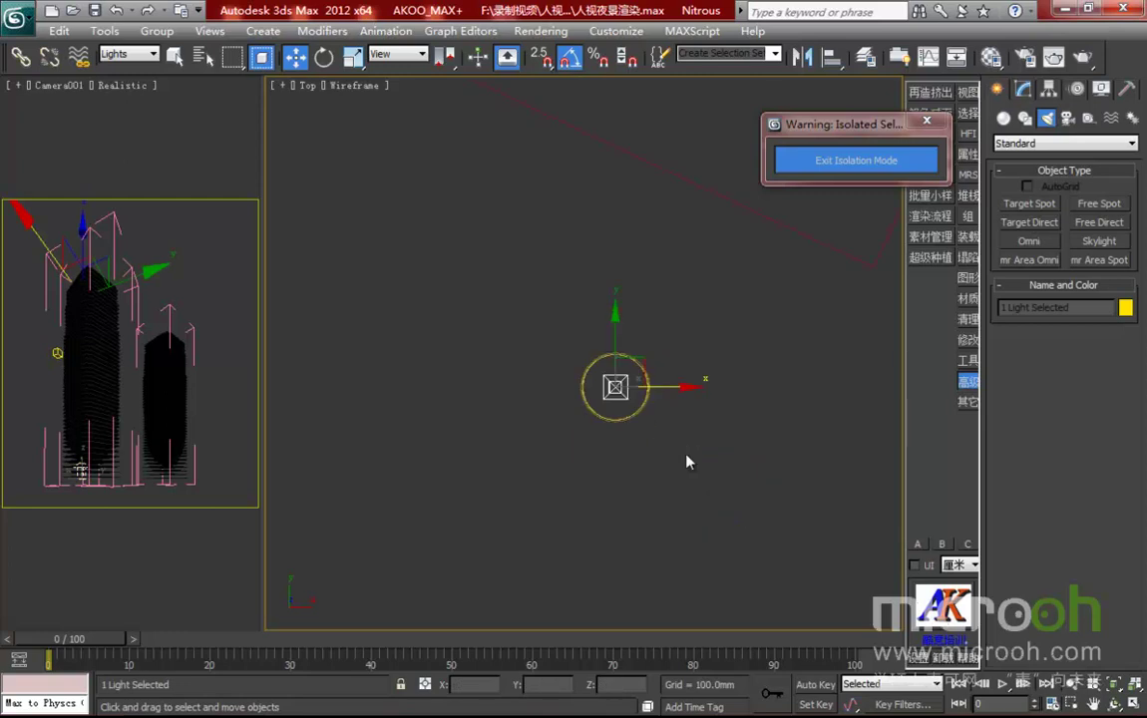
middle_click_drag(634, 371, 599, 529)
scroll(593, 529, "down", 5)
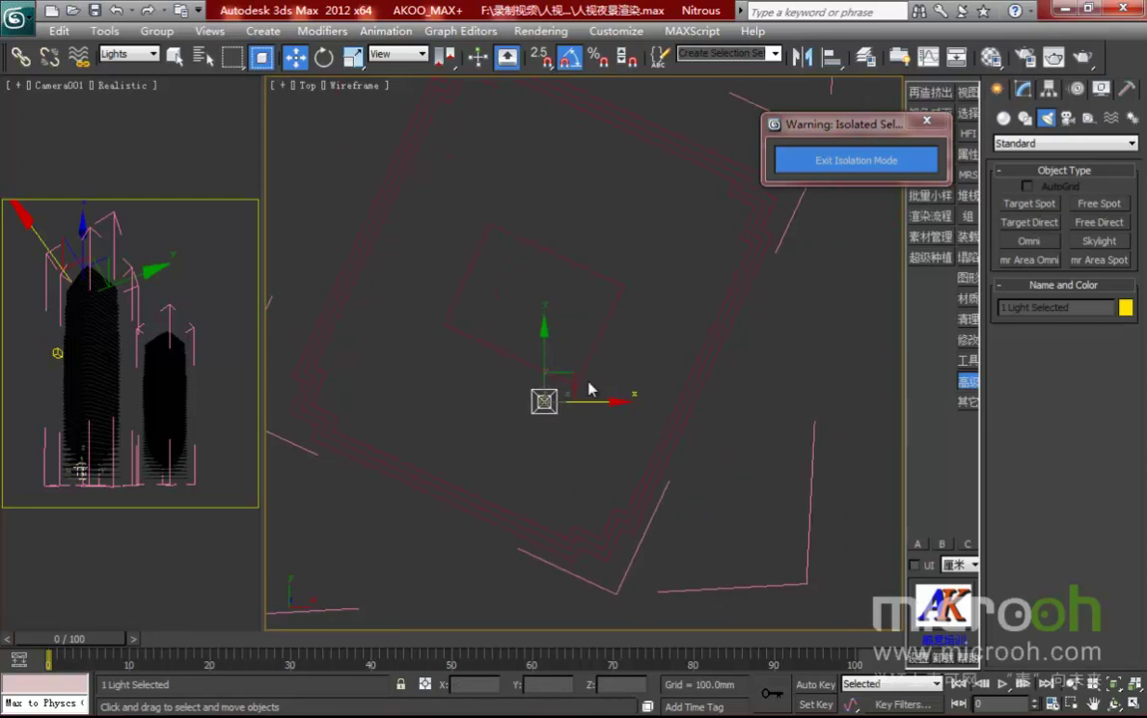
left_click_drag(572, 374, 567, 277)
scroll(586, 335, "down", 8)
scroll(585, 365, "up", 5)
scroll(585, 372, "up", 4)
scroll(598, 304, "down", 1)
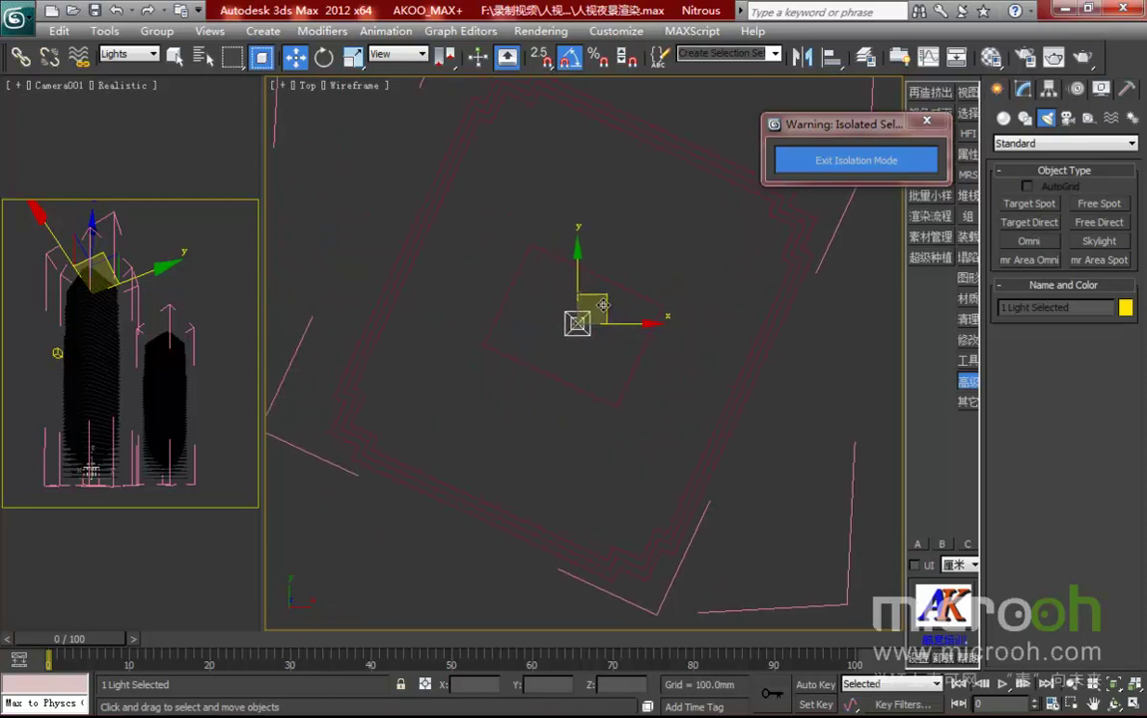
middle_click_drag(604, 293, 604, 311)
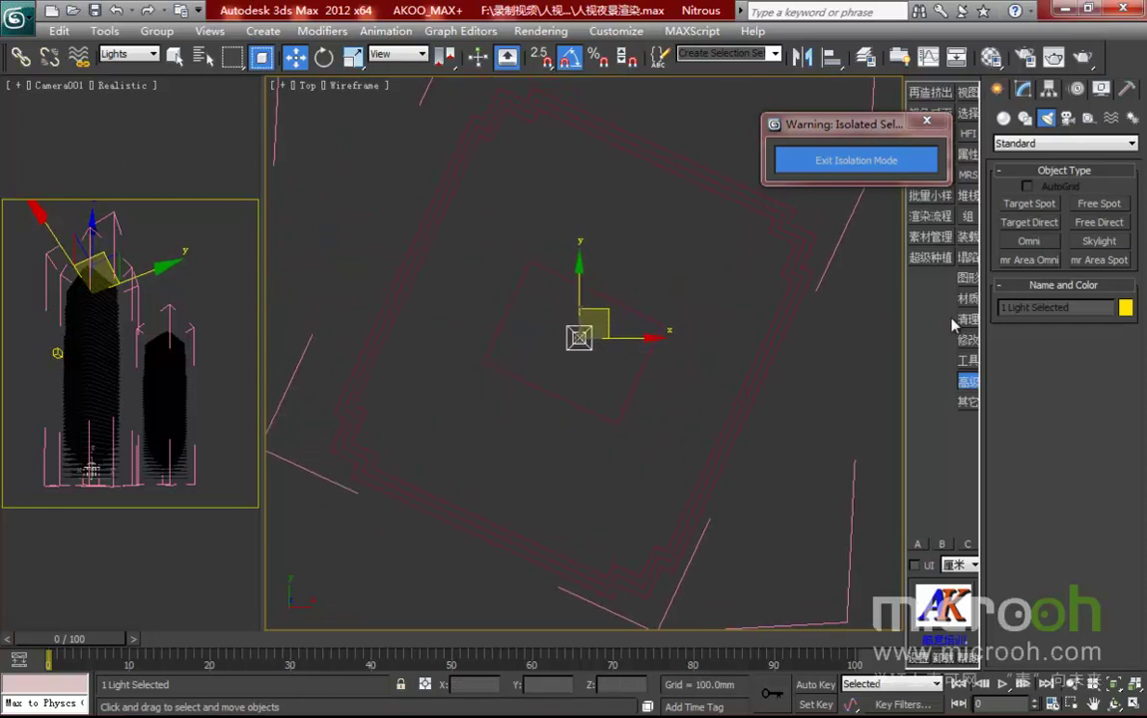
left_click(614, 401)
Make the direct light include only the louban00 selection set for both illumination and shadow casting
left_click(580, 340)
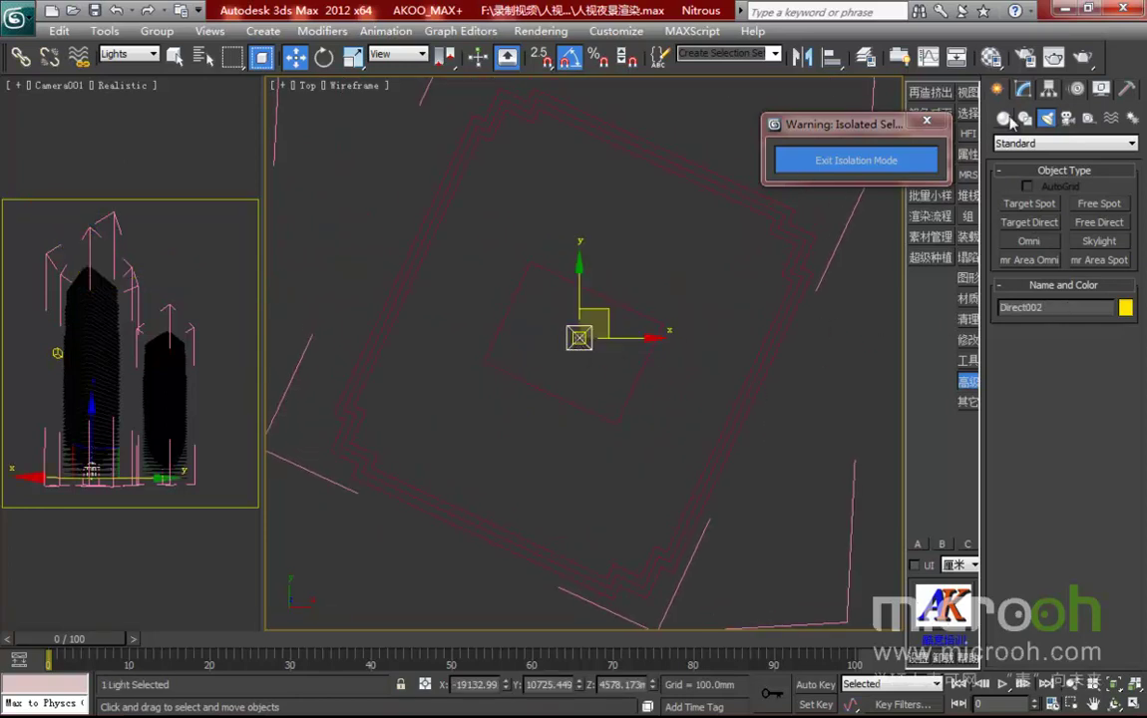
left_click(1022, 91)
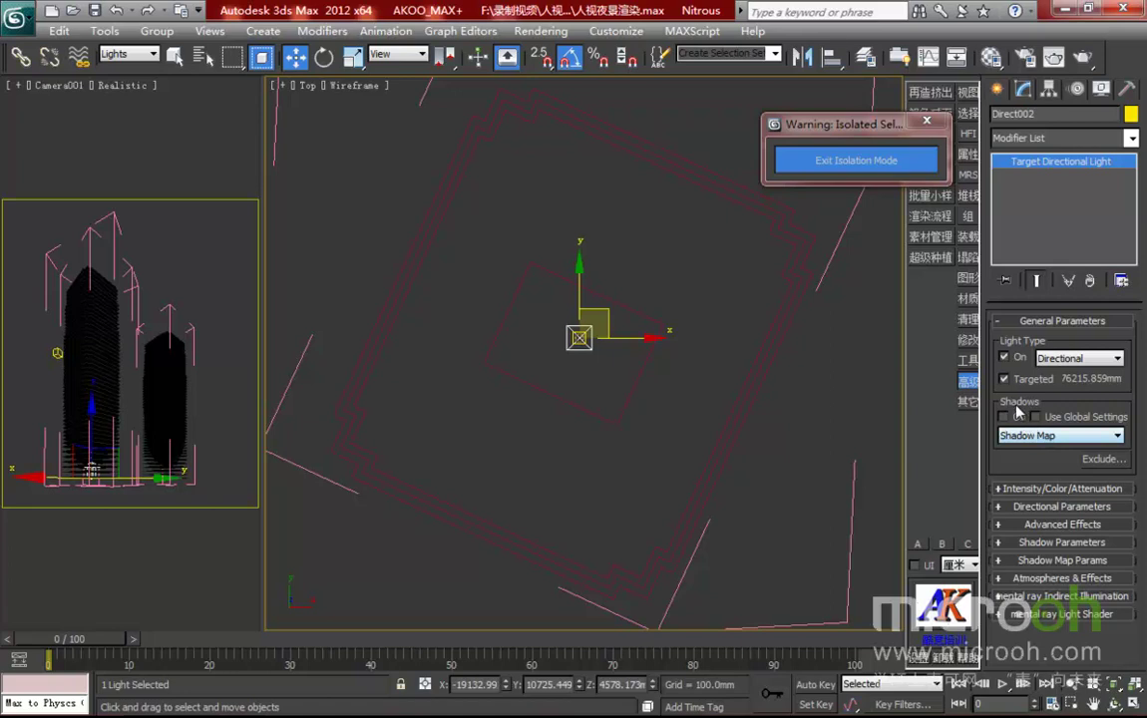
left_click(1101, 460)
left_click_drag(644, 153, 682, 145)
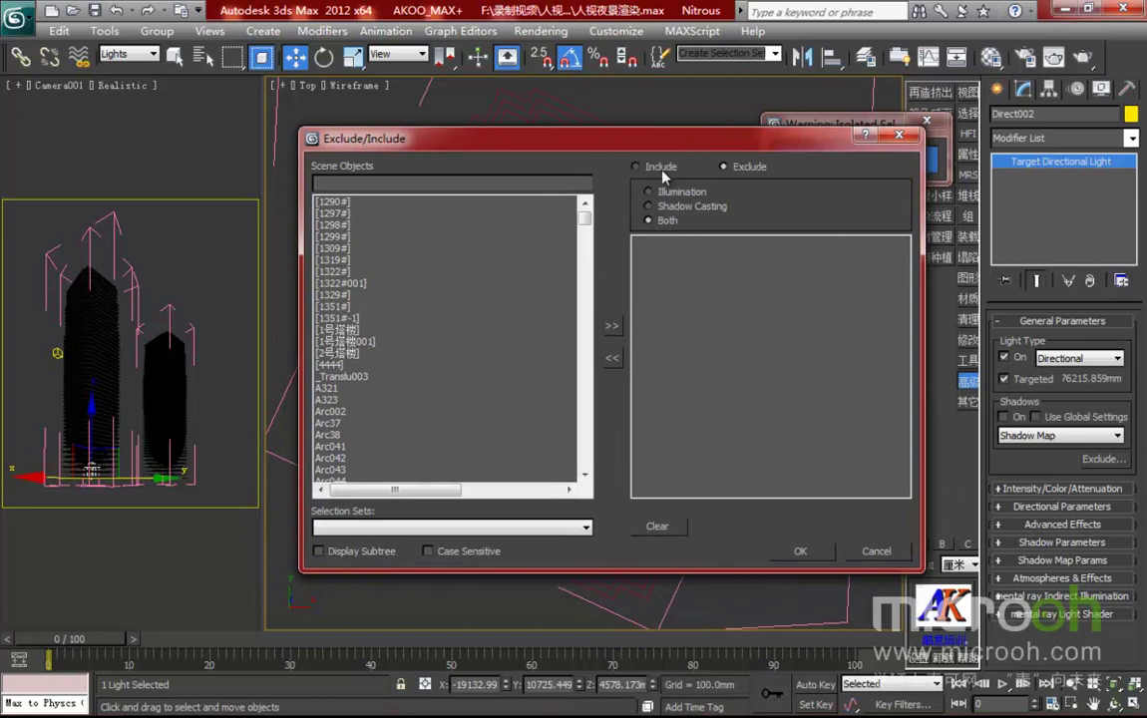
left_click(554, 527)
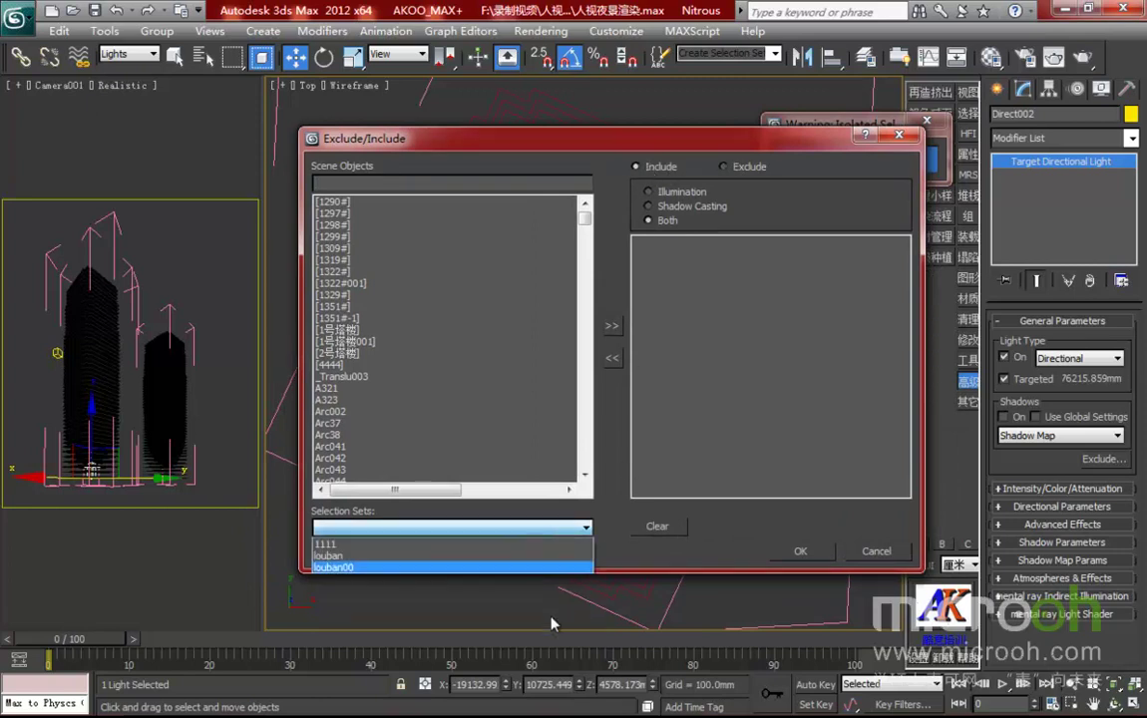
left_click(397, 567)
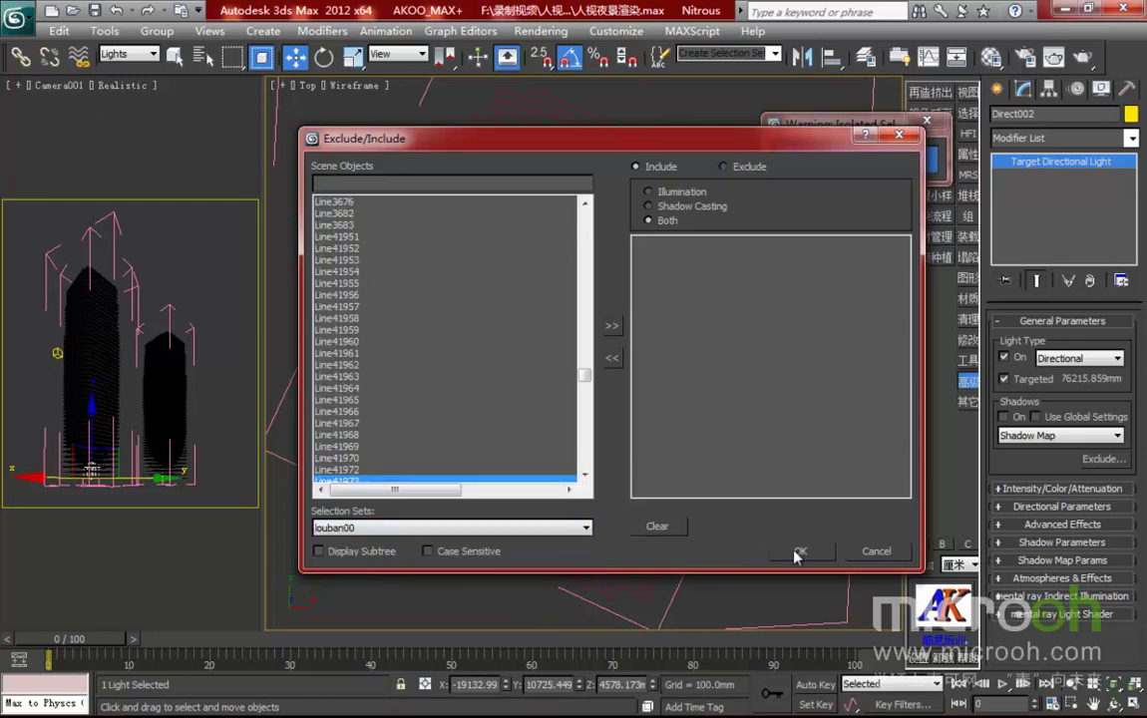
left_click(606, 329)
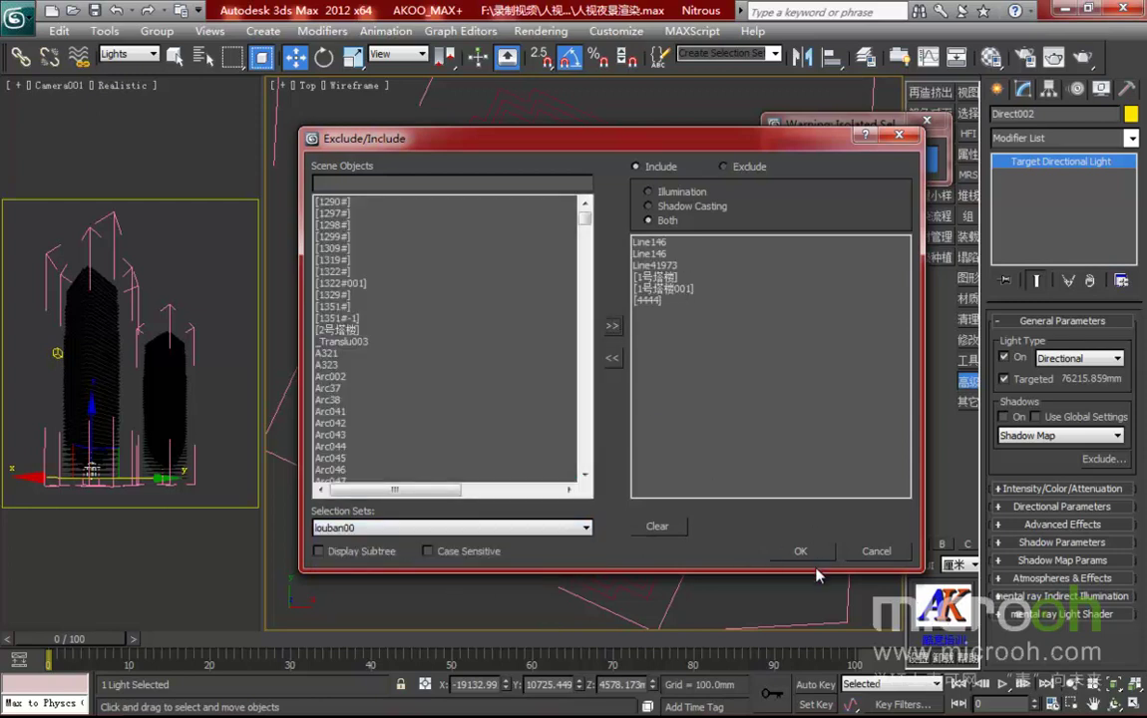
left_click(802, 552)
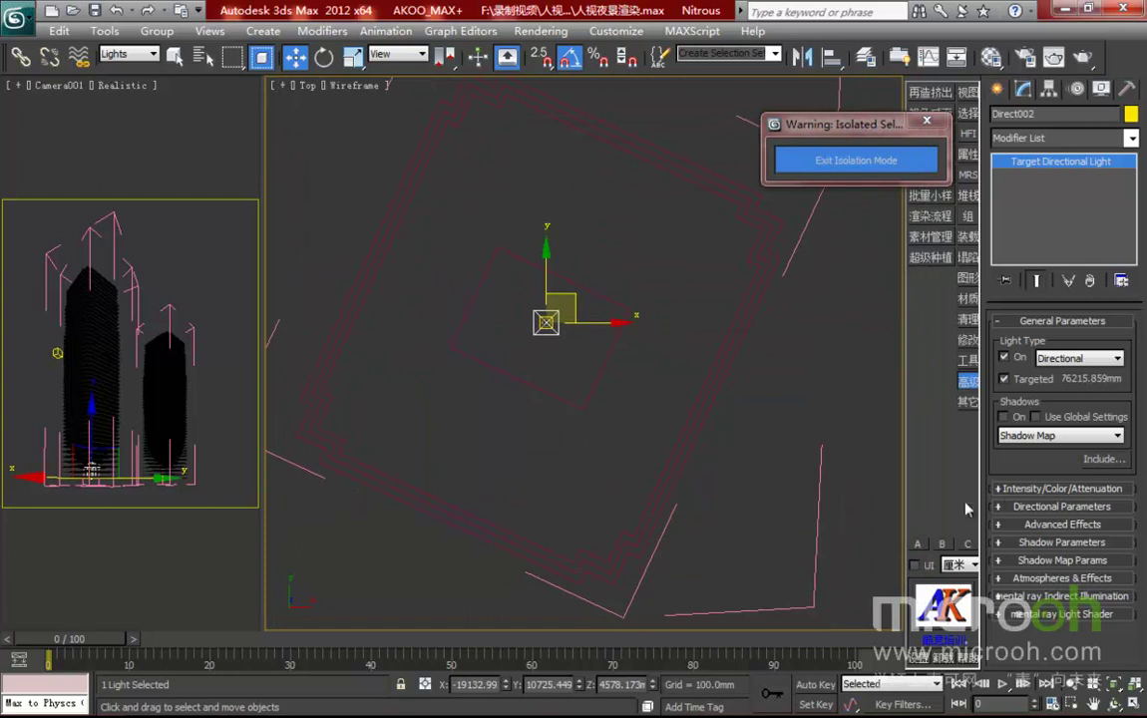
Set the direct light's colour to warm orange (RGB 255, 184, 92) and its multiplier to 1.5
left_click(1050, 488)
left_click(1109, 487)
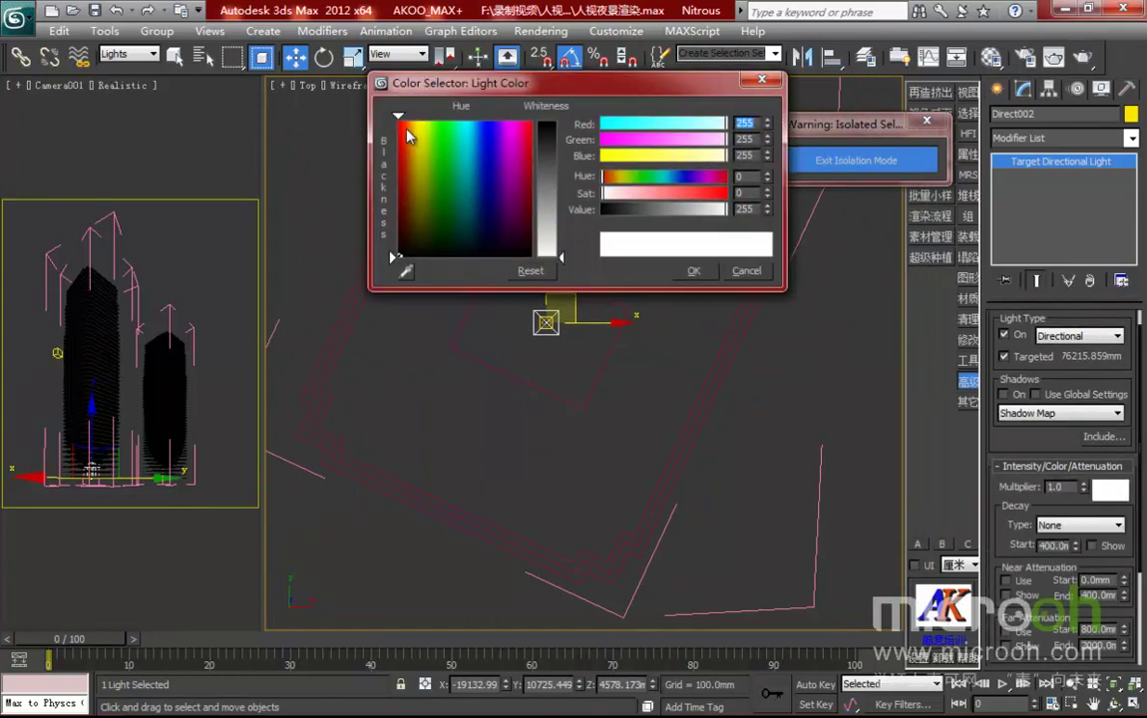
left_click(414, 128)
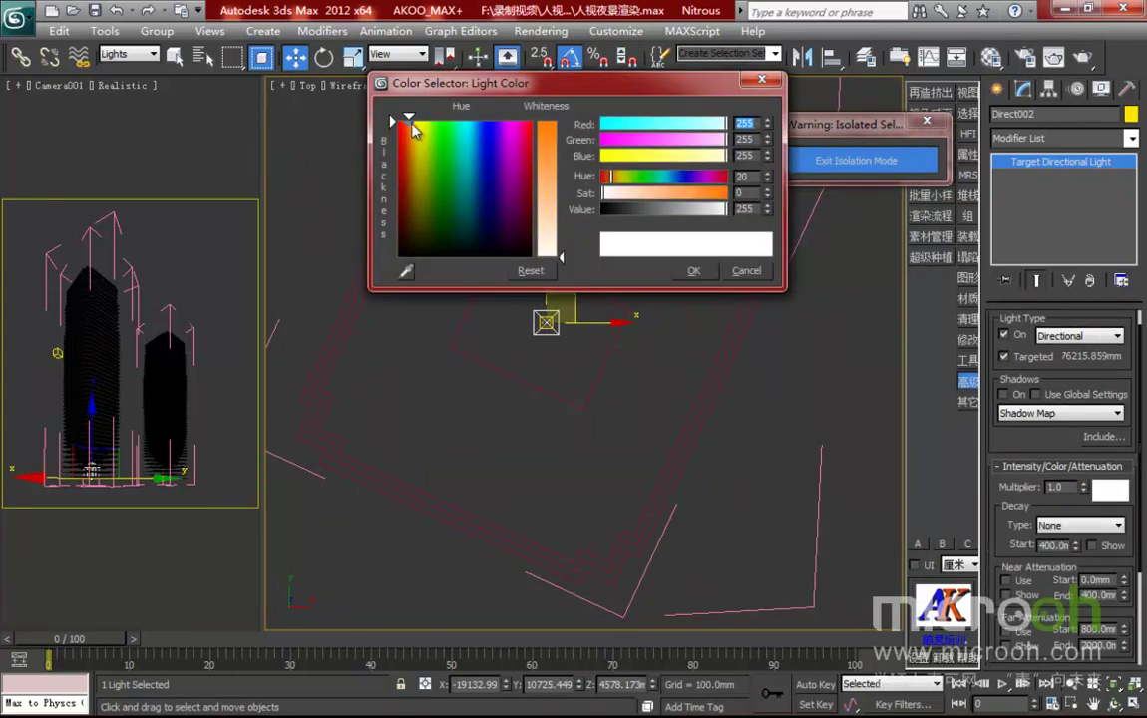
left_click_drag(411, 124, 412, 121)
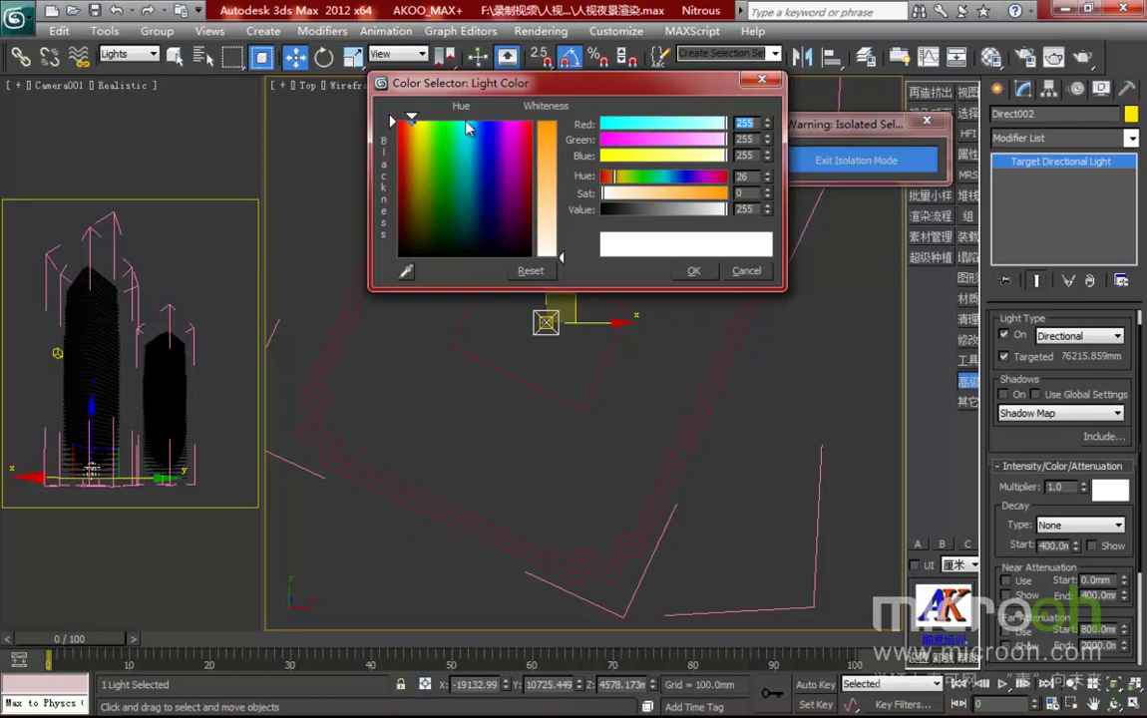
left_click(415, 125)
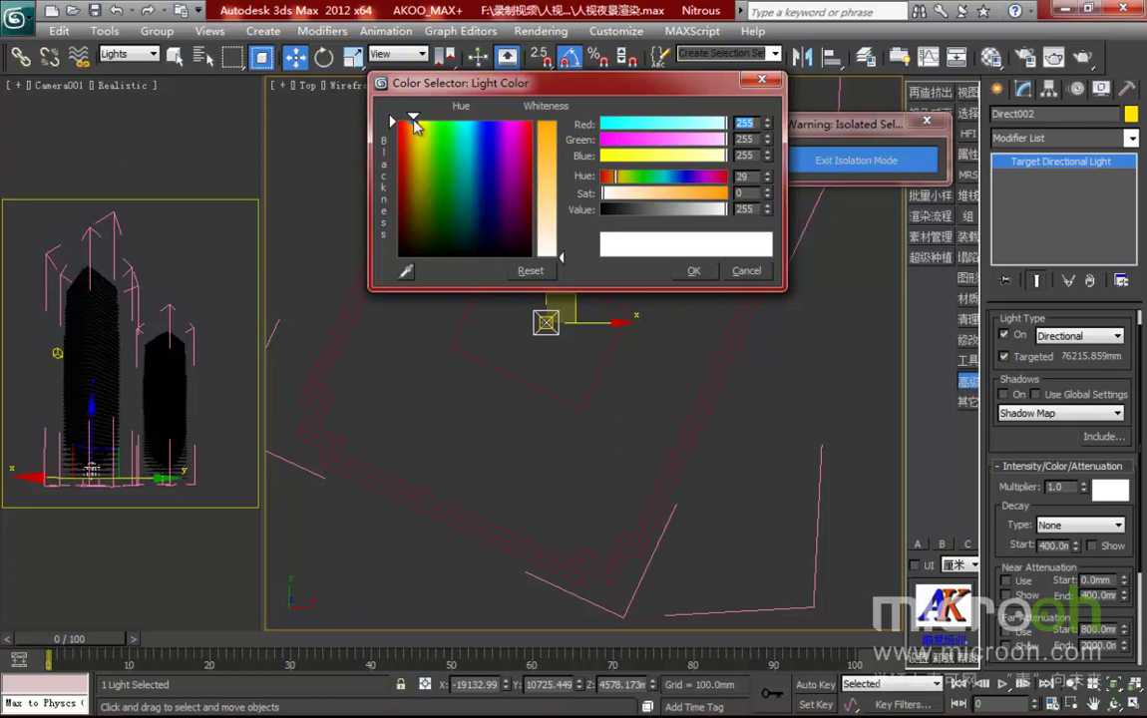
left_click(546, 155)
left_click_drag(560, 157, 562, 171)
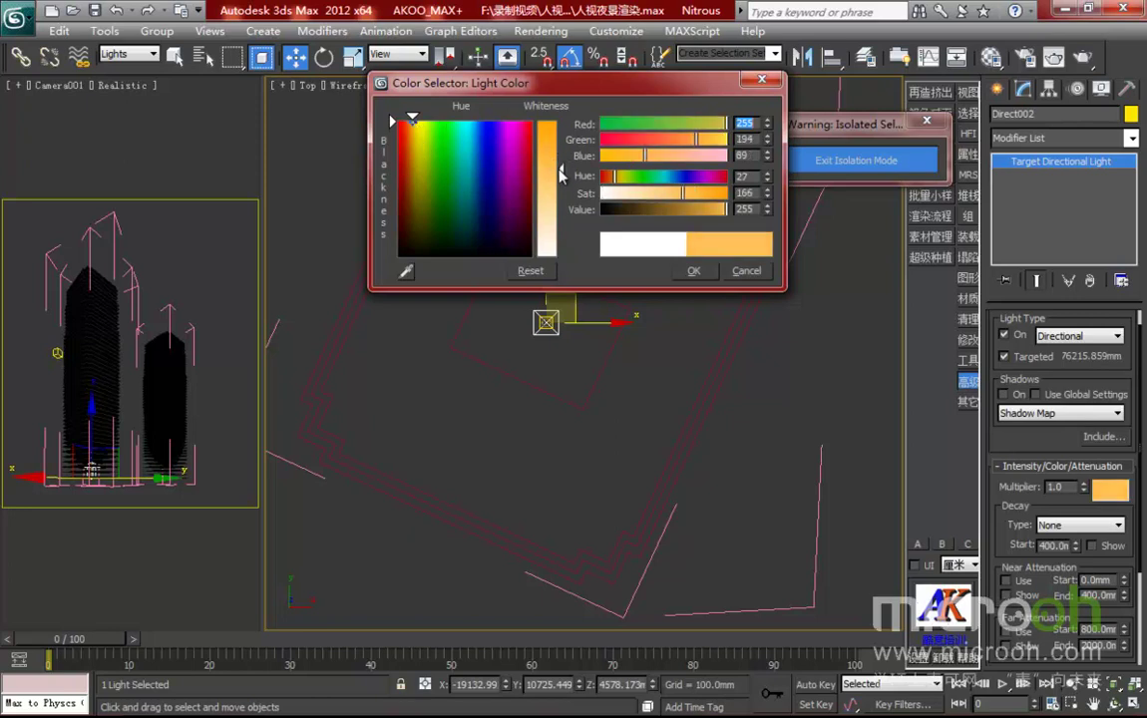
left_click(412, 123)
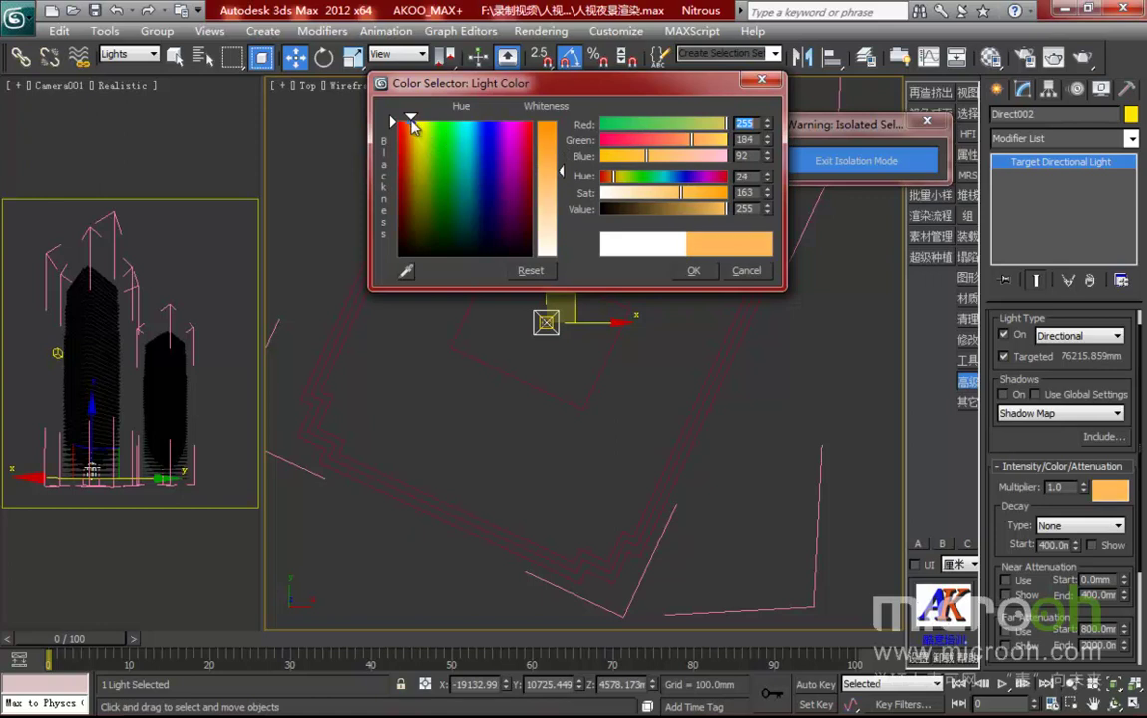
left_click(692, 271)
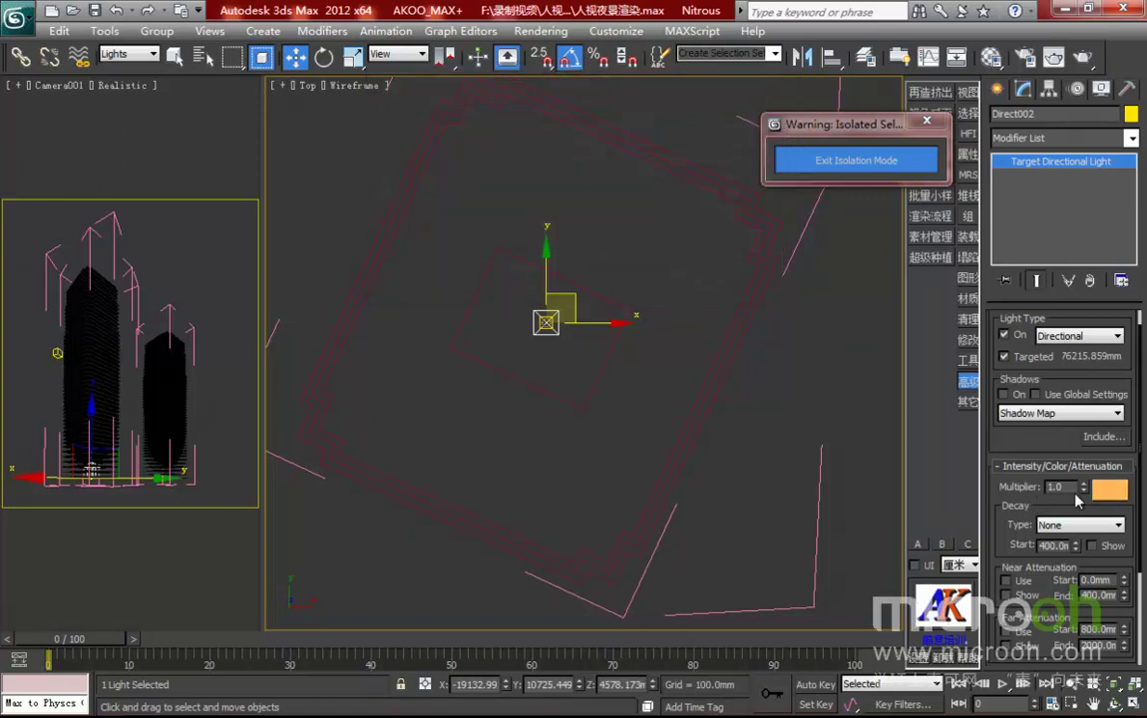
type("5")
middle_click_drag(571, 407, 602, 427)
middle_click_drag(836, 474, 811, 462)
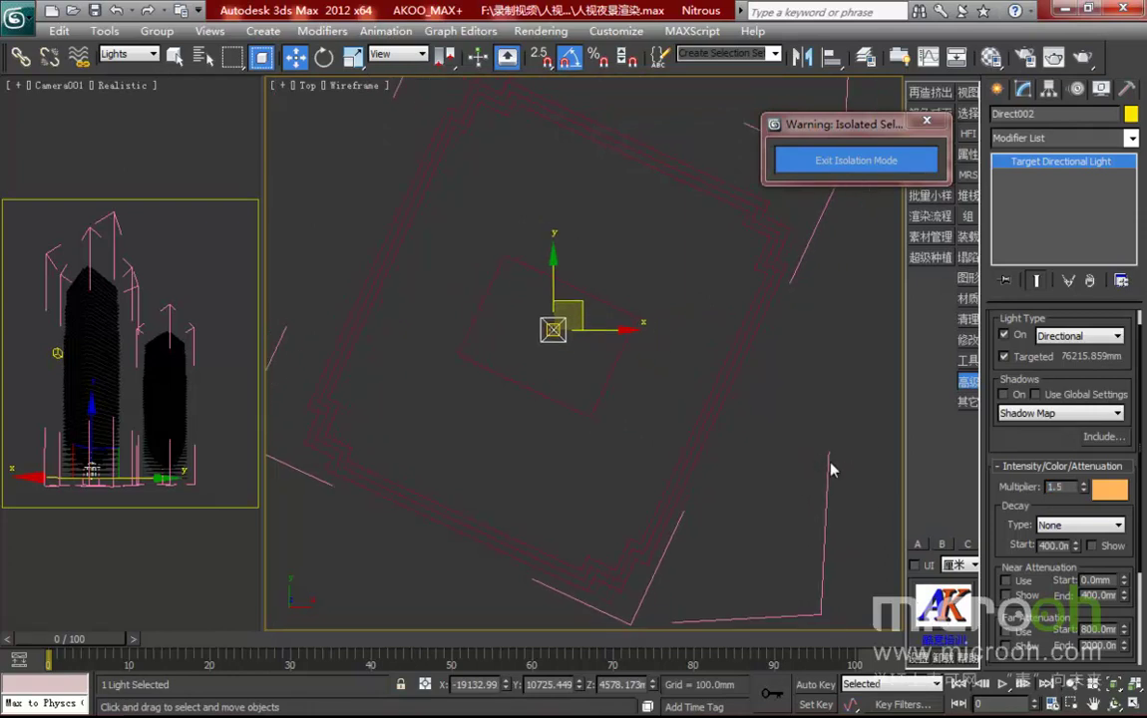
Size the direct light's cone to a hotspot of about 8,680 mm around the core and a falloff of about 25,230 mm around the tower
left_click_drag(991, 516, 1003, 385)
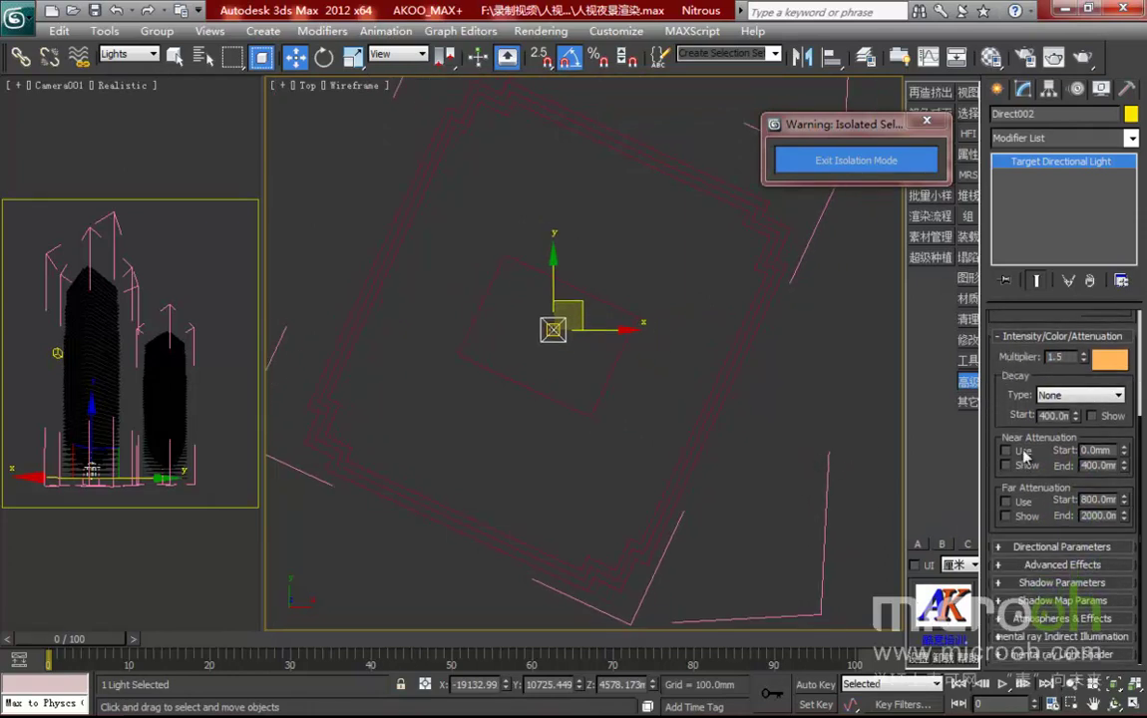
left_click(1061, 548)
left_click_drag(1124, 539, 1136, 638)
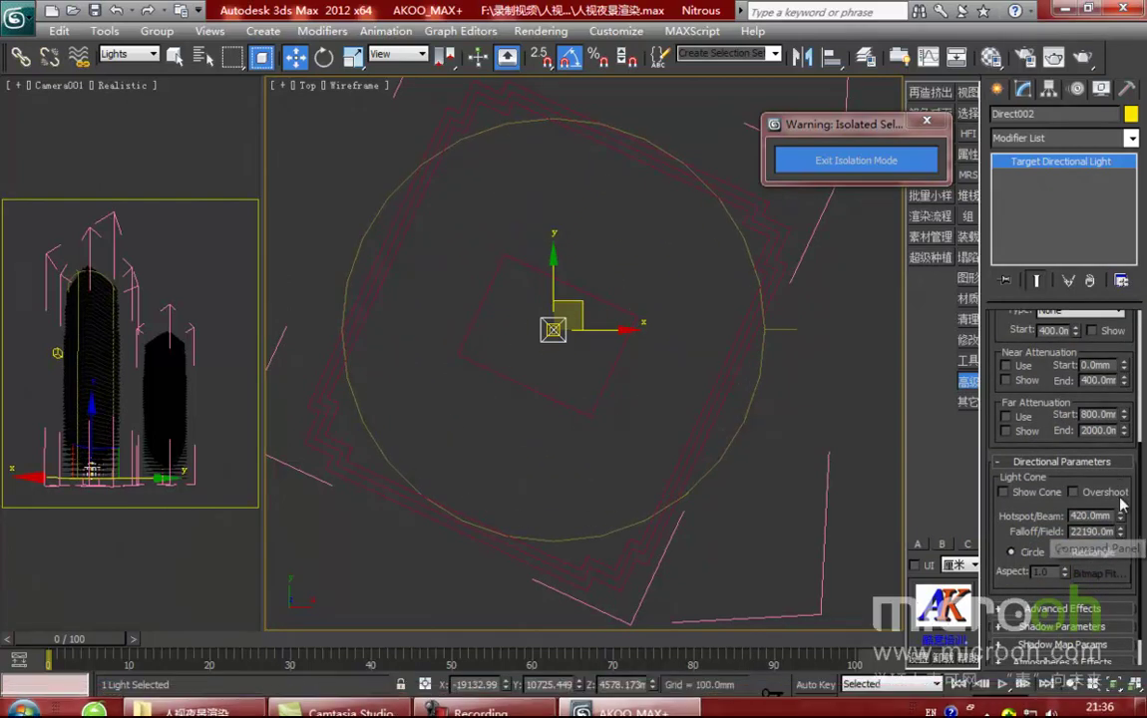
left_click_drag(1121, 515, 1145, 489)
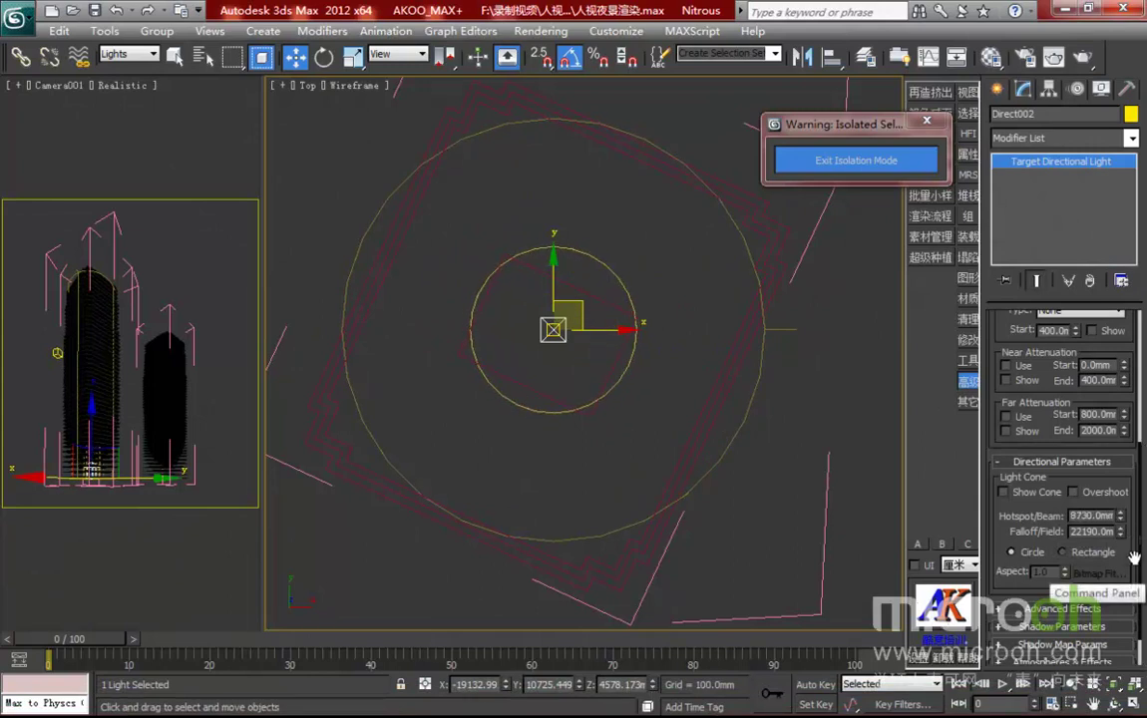
left_click_drag(1122, 539, 1145, 258)
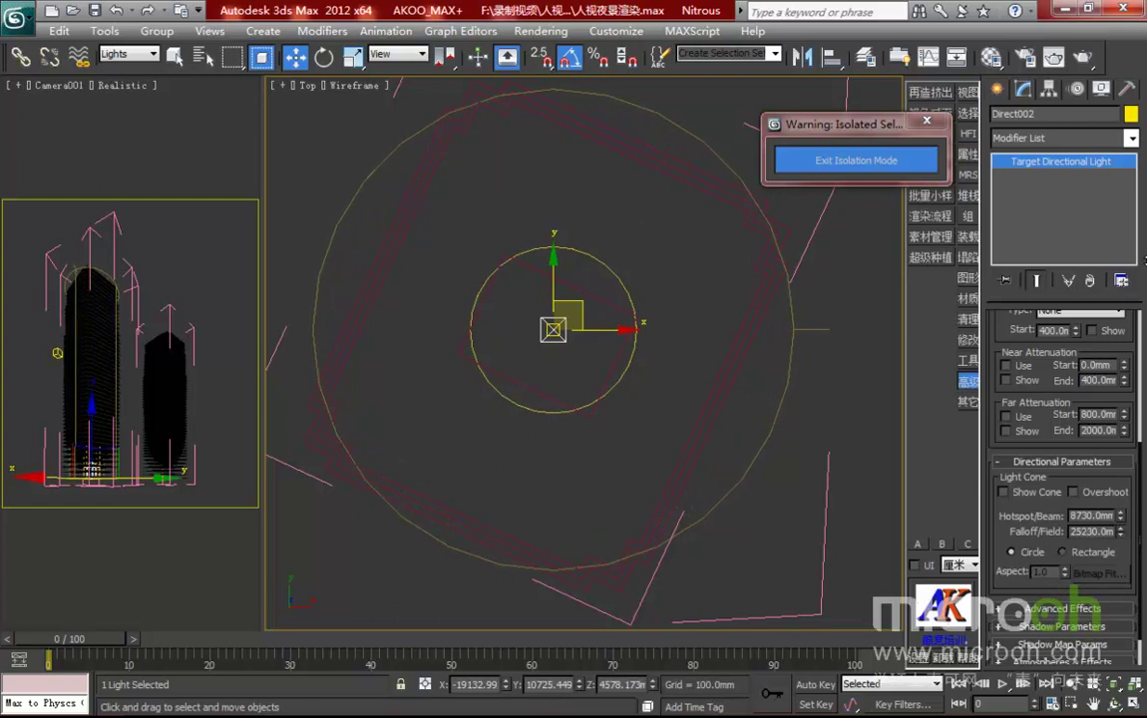
mouse_move(1121, 519)
left_mouse_down()
mouse_move(1136, 463)
mouse_move(1139, 521)
left_mouse_up()
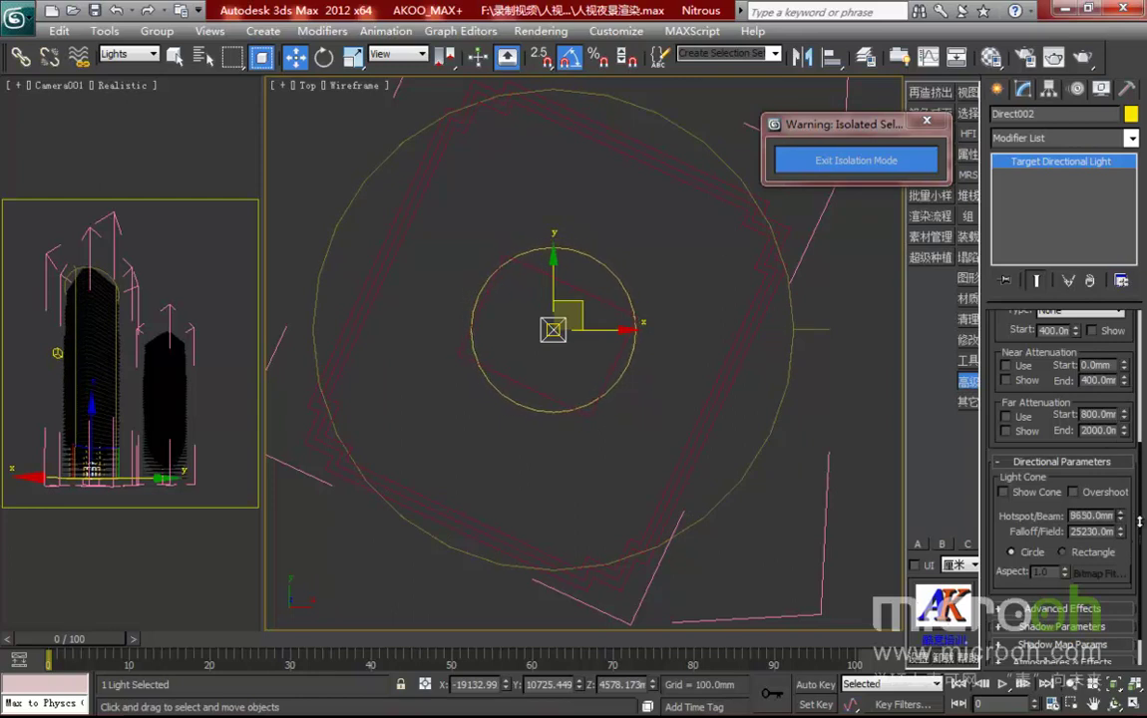
Enable and show the direct light's far attenuation, and set its end to about 164,322 mm in the front view
middle_click_drag(562, 376, 589, 424)
scroll(591, 427, "down", 2)
key("f")
key("z")
scroll(592, 427, "down", 2)
scroll(591, 427, "up", 4)
scroll(621, 469, "down", 1)
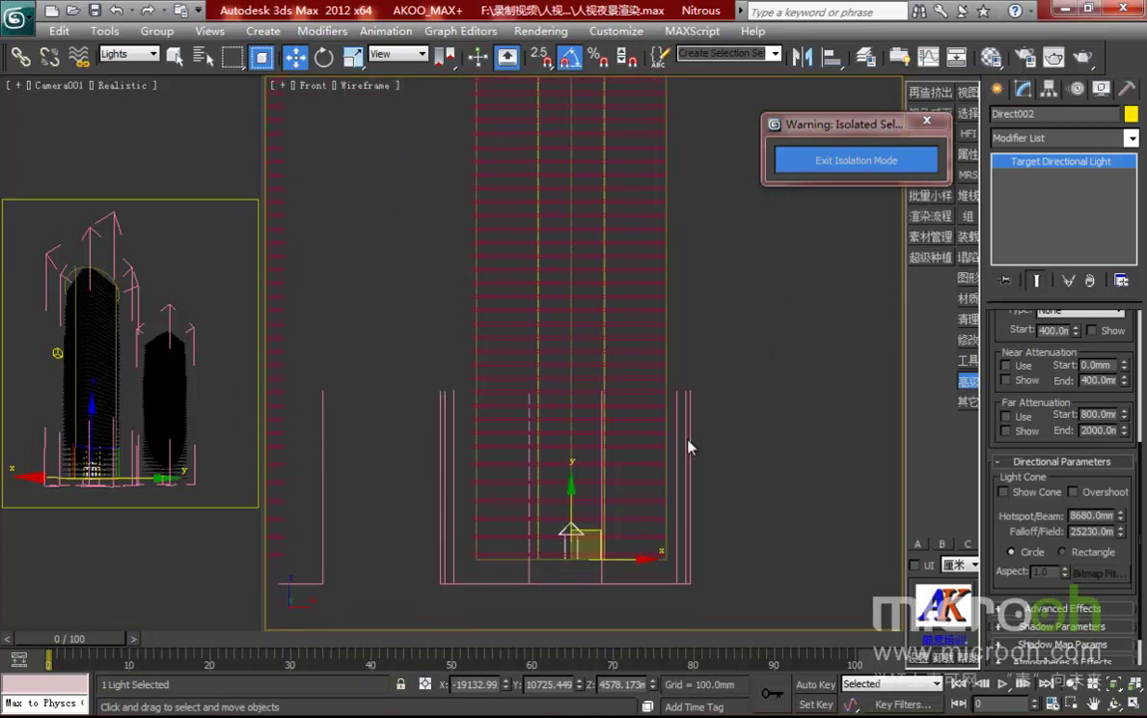
left_click(1005, 416)
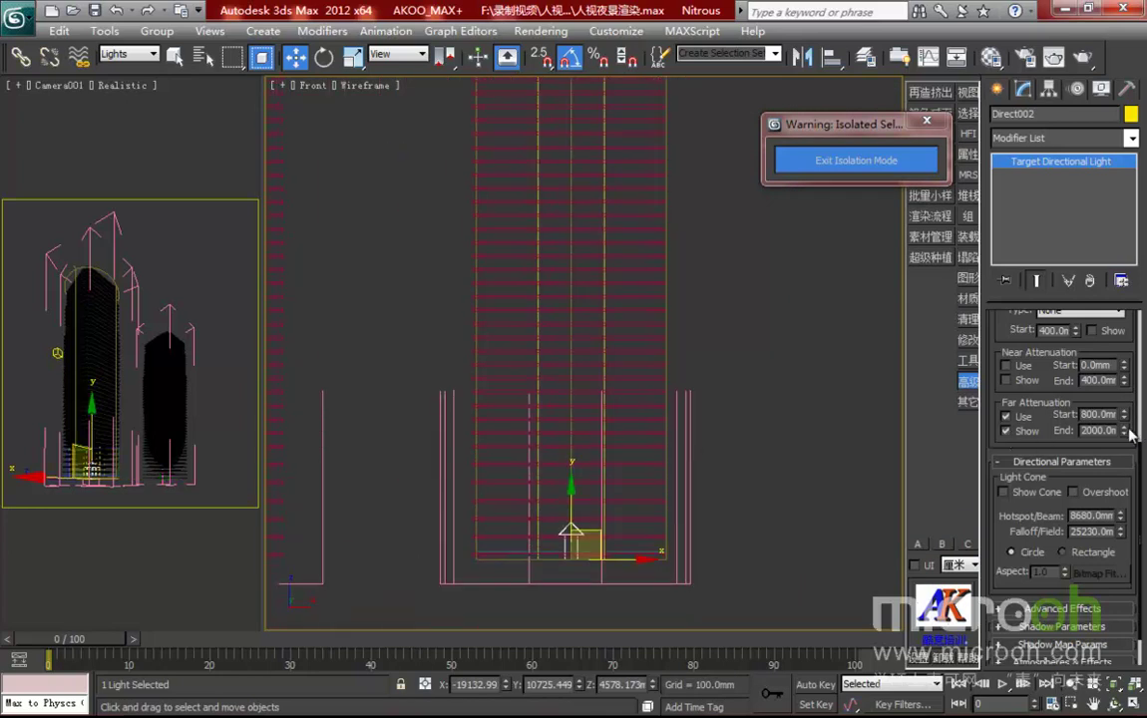
left_click_drag(1125, 434, 1133, 478)
scroll(768, 418, "down", 2)
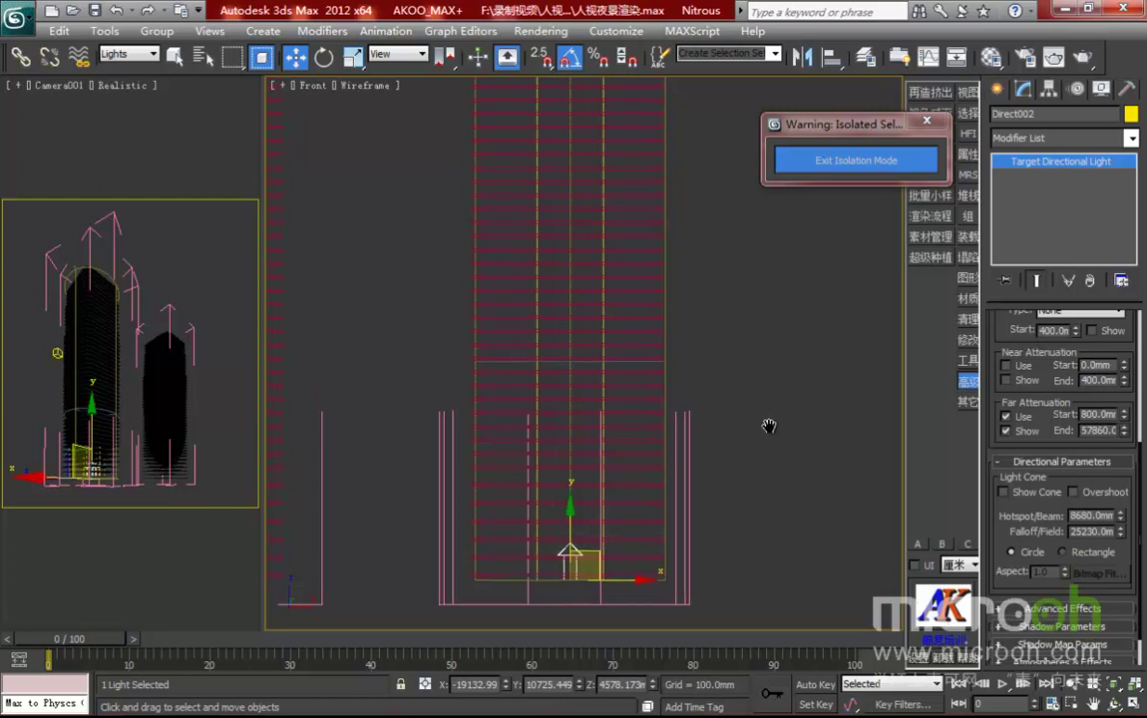
middle_click_drag(775, 439, 760, 526)
left_click_drag(1125, 435, 1144, 261)
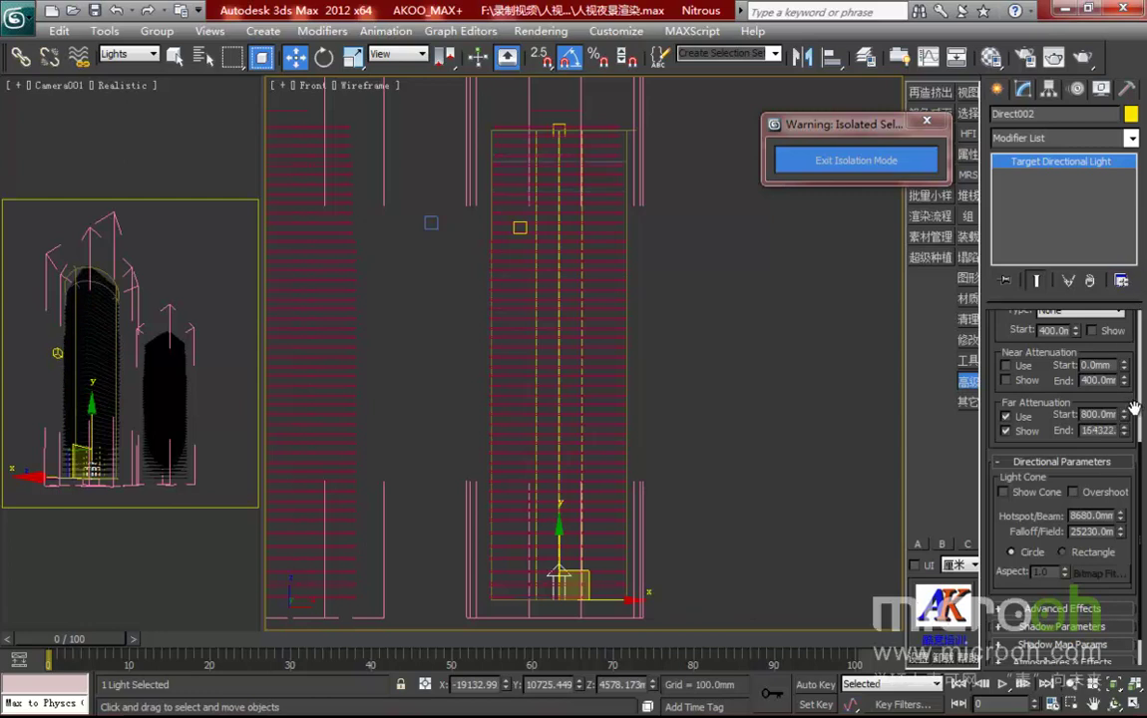
Set the direct light's far attenuation start to about 29,390 mm
left_click_drag(1125, 416, 1144, 698)
left_click_drag(1144, 324, 1131, 688)
left_click_drag(1050, 416, 1111, 353)
middle_click_drag(685, 404, 685, 411)
middle_click_drag(671, 484, 710, 480)
Clone the direct light and its target as one independent copy centred on the shorter tower in the top view
key("t")
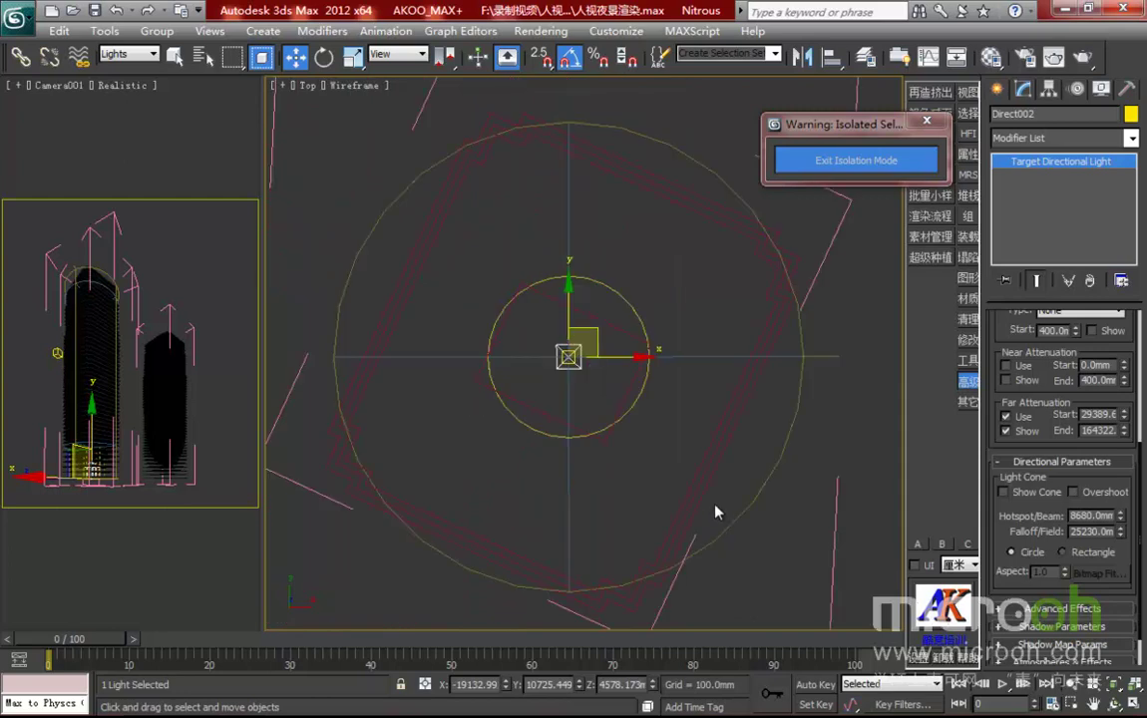
scroll(633, 429, "down", 1)
left_click(631, 399)
left_click_drag(633, 400, 574, 335)
scroll(583, 351, "down", 3)
middle_click_drag(679, 424, 813, 500)
scroll(589, 356, "down", 2)
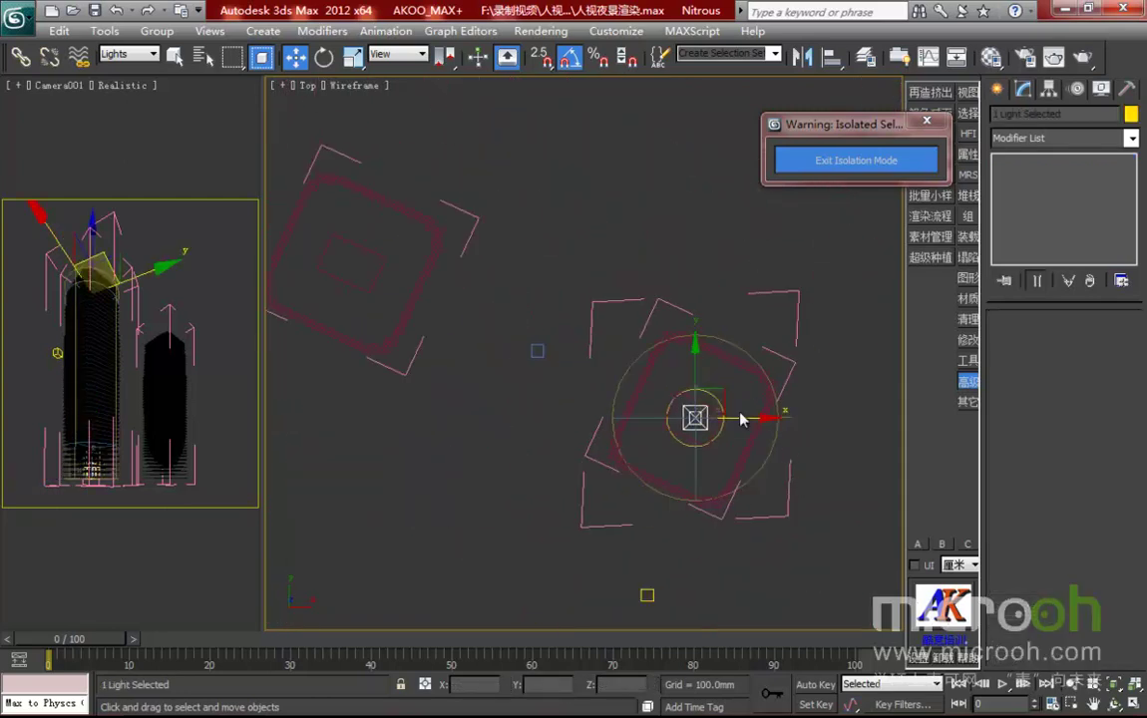
mouse_move(722, 388)
left_mouse_down("shift")
mouse_move(400, 214)
mouse_move(387, 223)
left_mouse_up("shift")
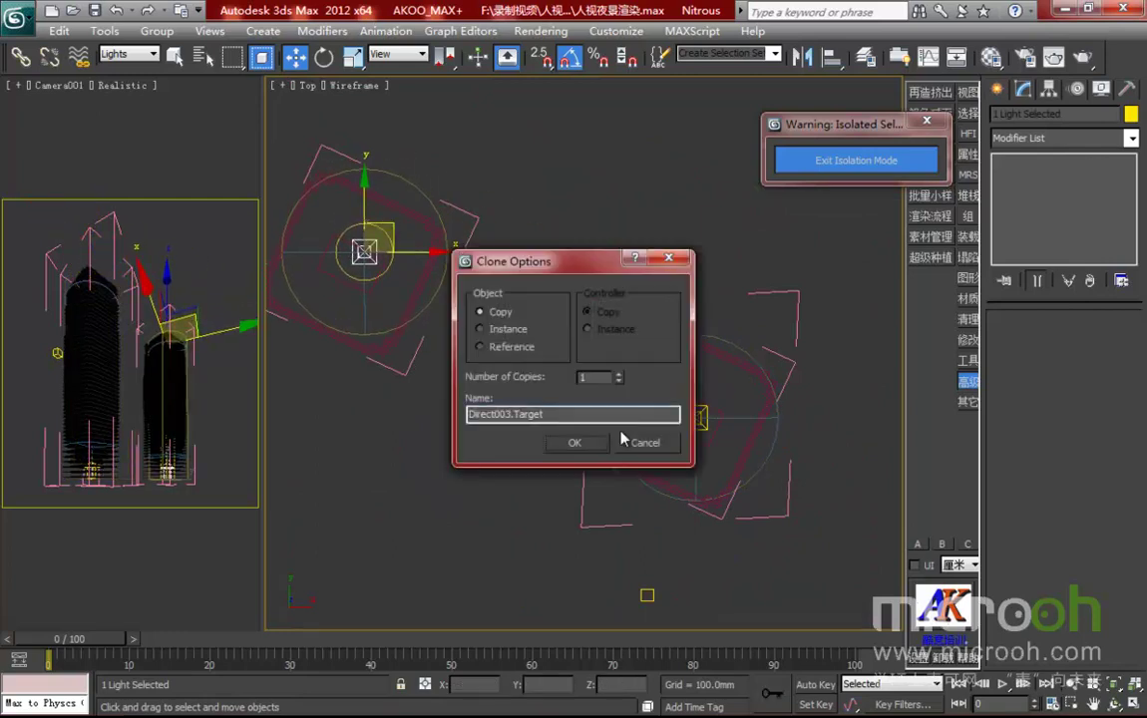
left_click(573, 440)
Set the multiplier of the shorter tower's direct light to 1.2
left_click(362, 254)
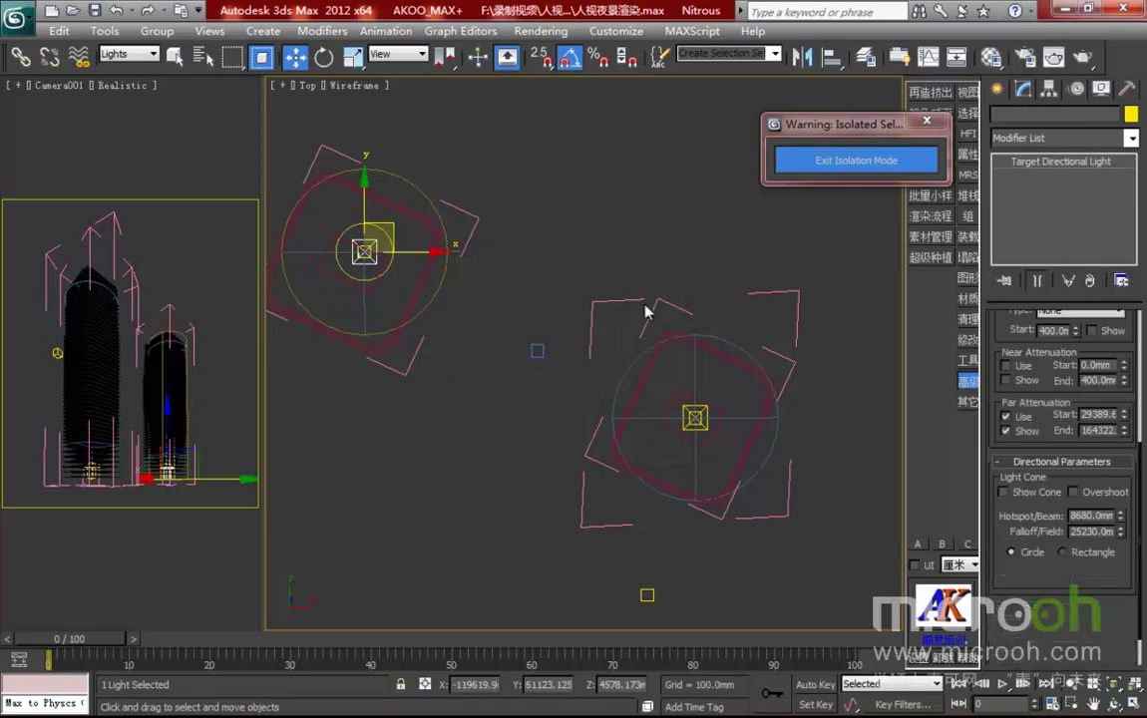
left_click_drag(1021, 340, 1052, 607)
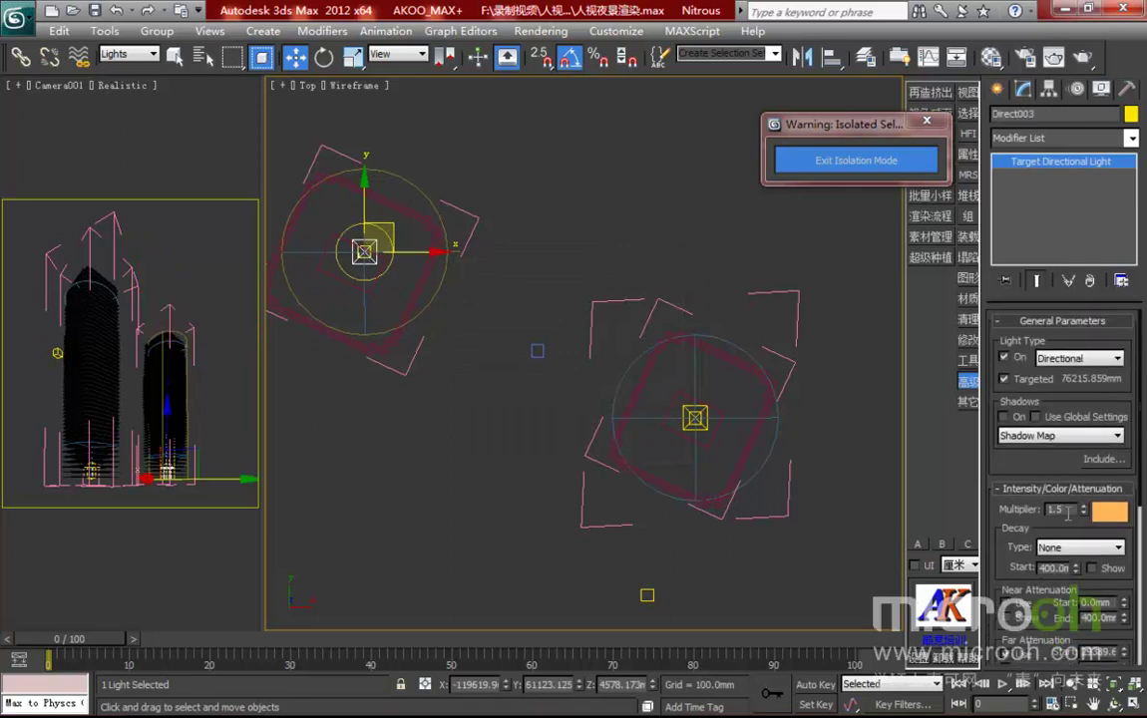
type("1.2")
key("Return")
Render the Camera001 view with V-Ray and examine the lighting on both towers' floor slabs
left_click(190, 159)
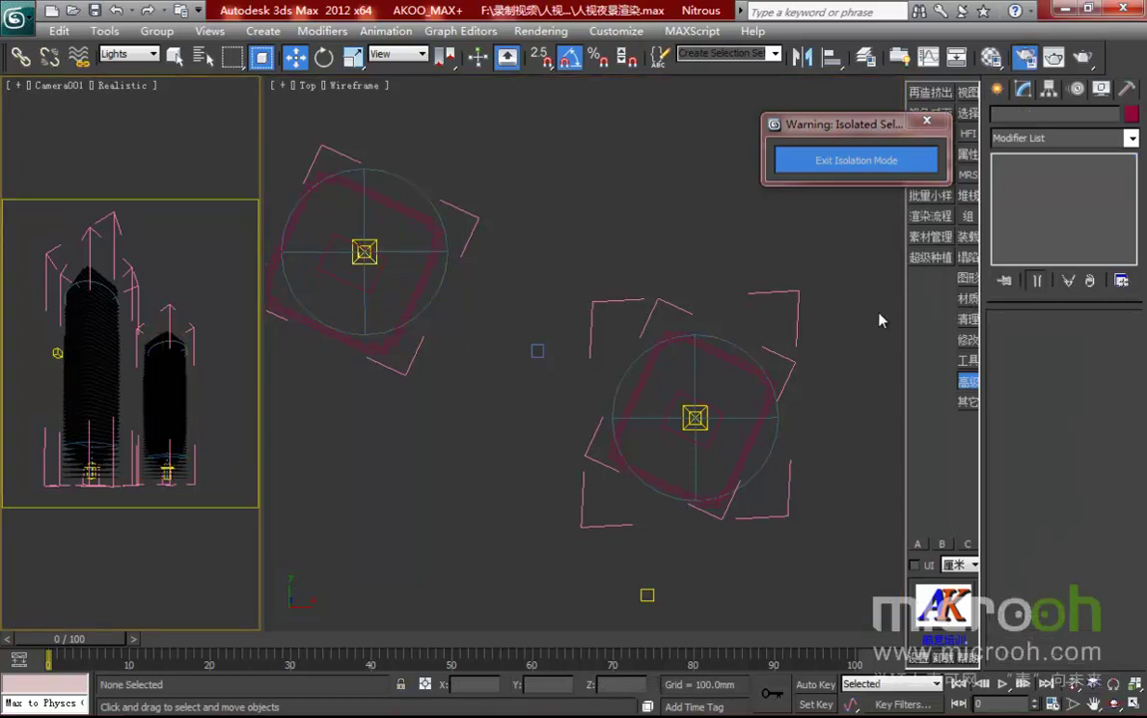
key("F10")
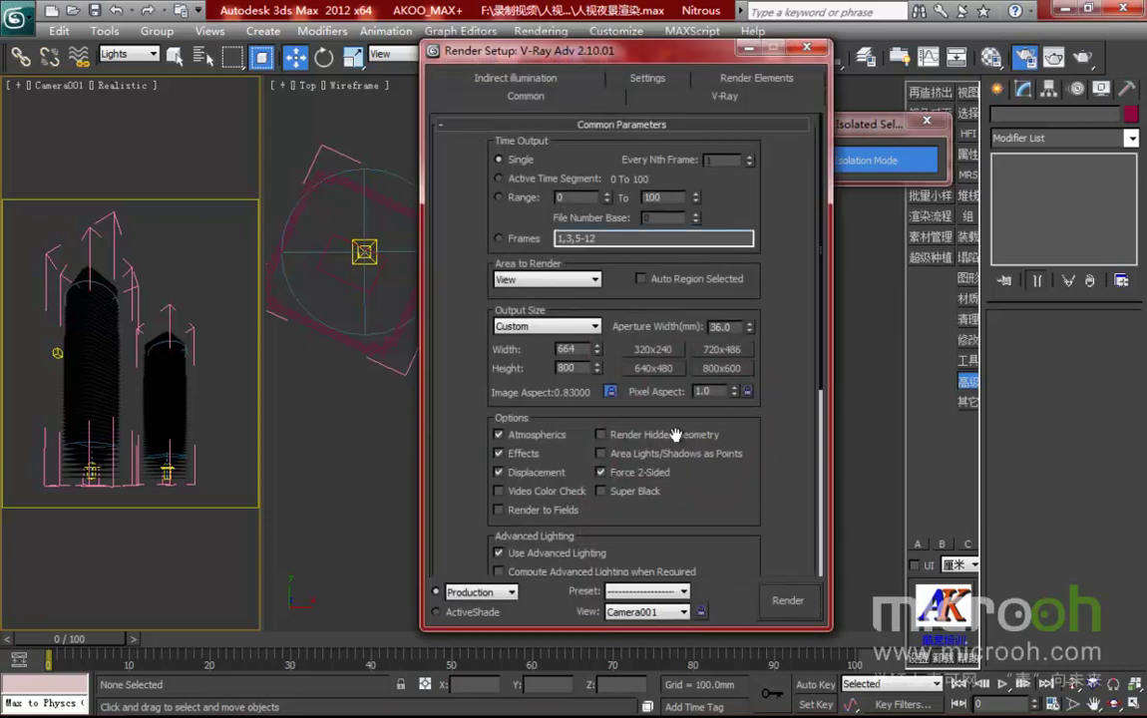
left_click(780, 599)
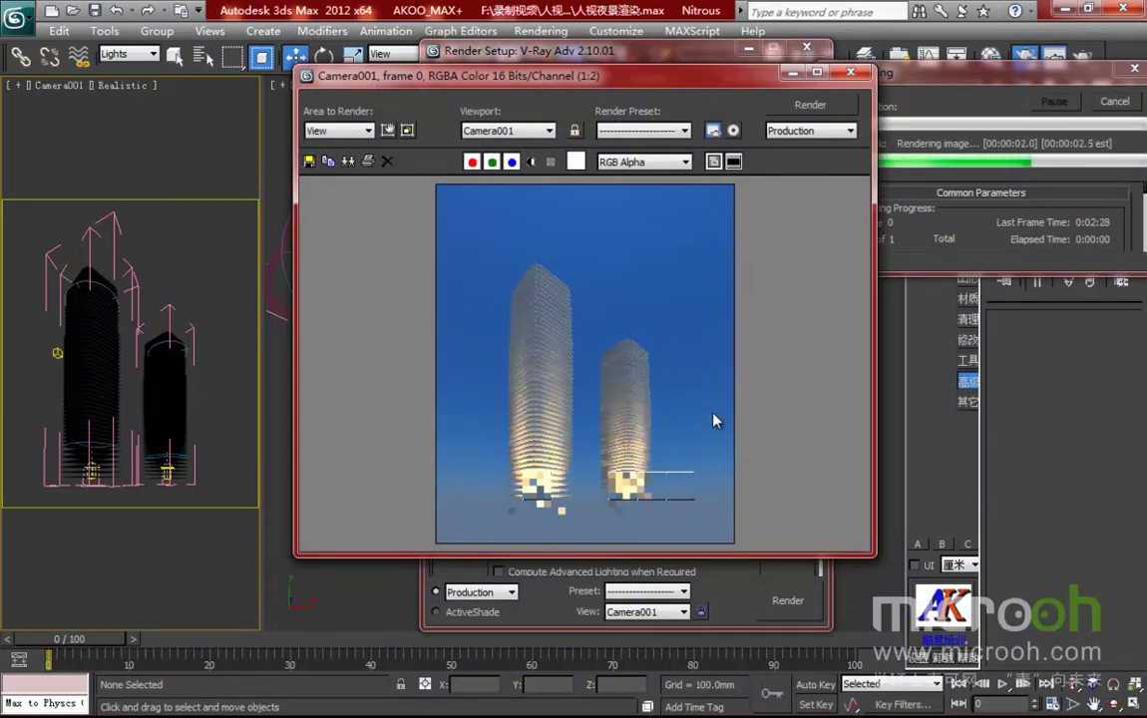
scroll(576, 435, "up", 2)
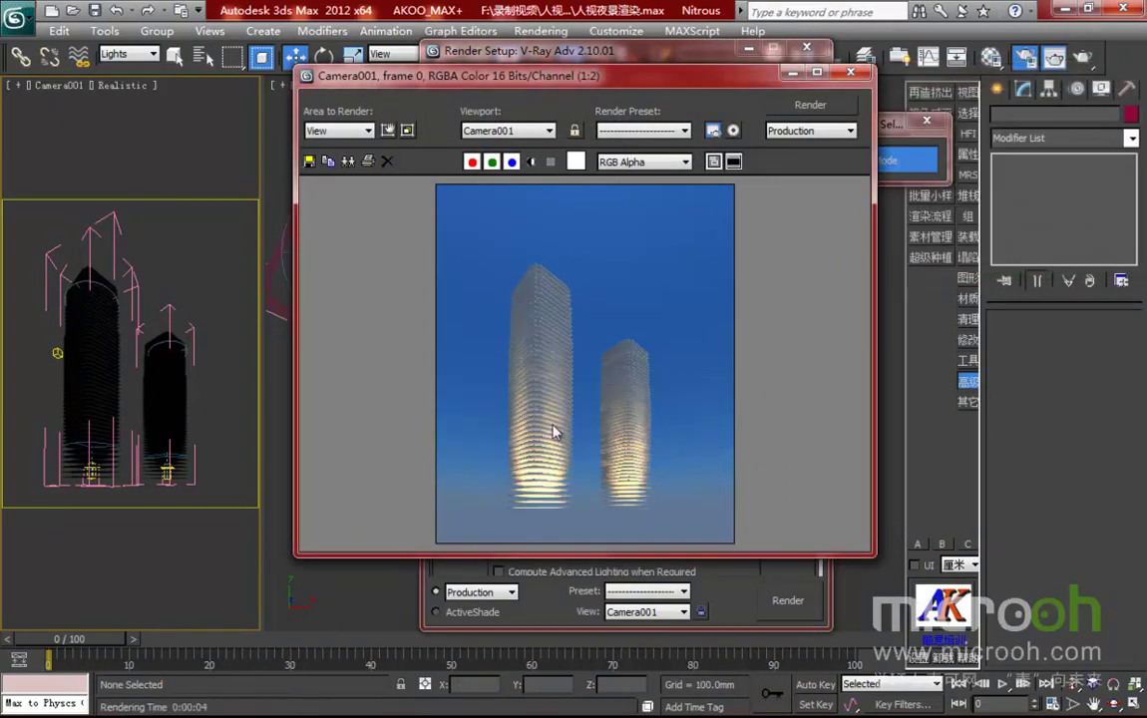
scroll(605, 388, "down", 1)
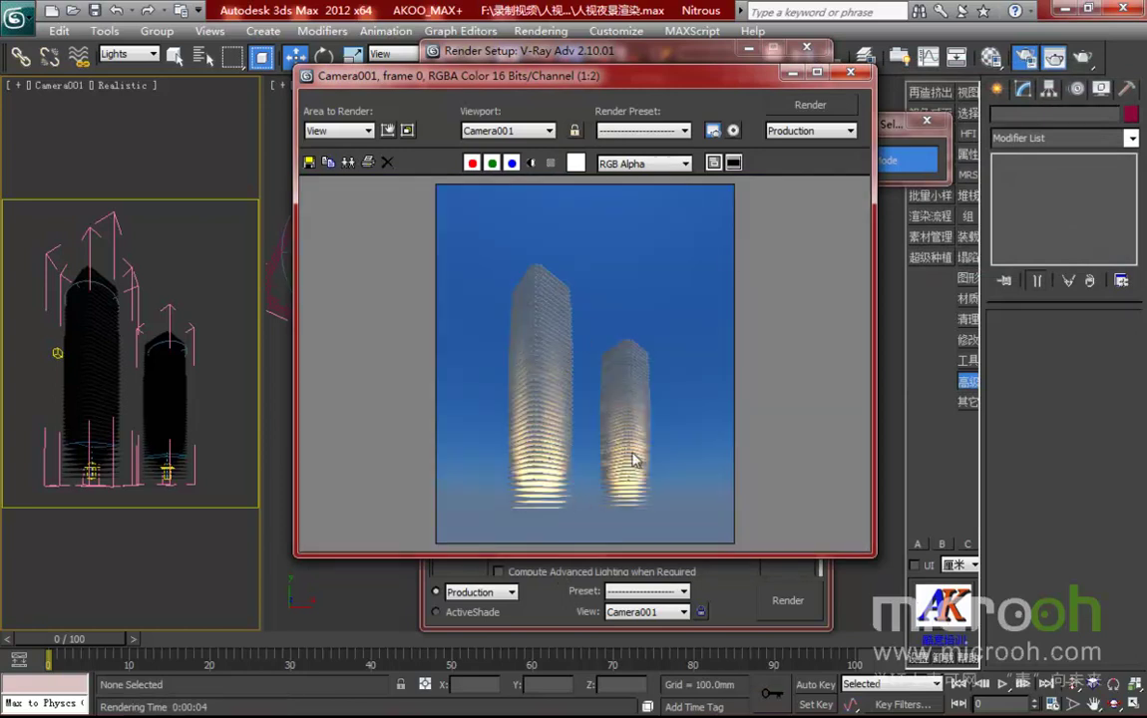
left_click_drag(661, 88, 556, 103)
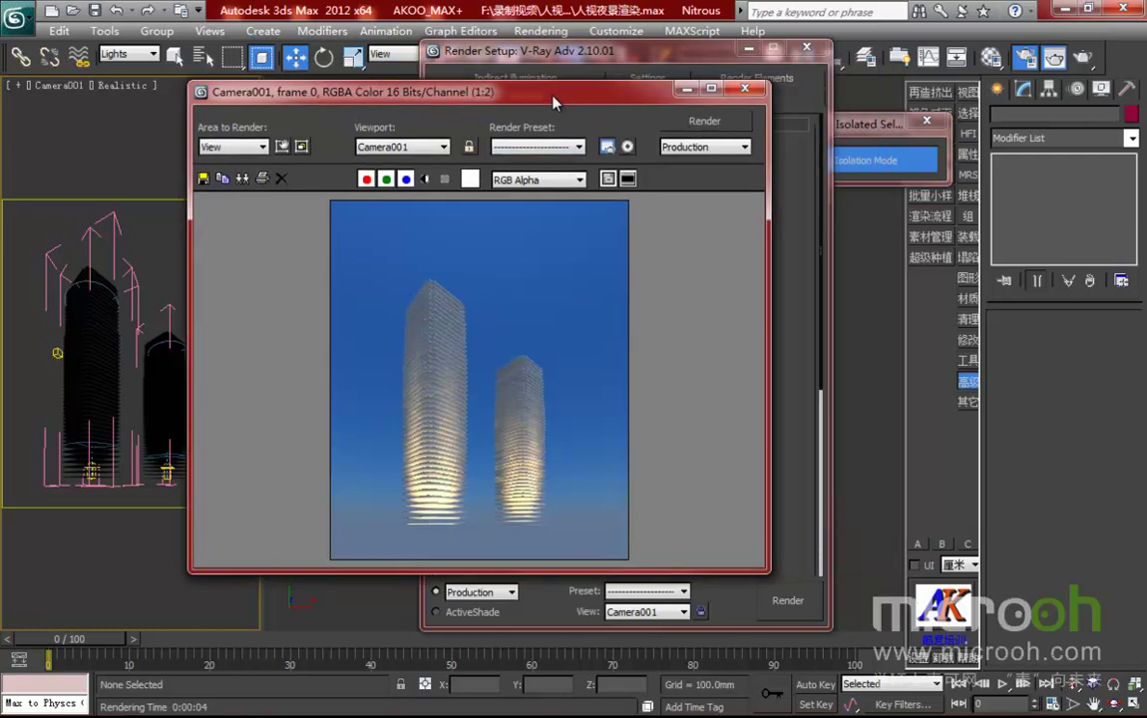
Close the rendered frame and the render settings, and exit isolation mode to bring back the whole scene
left_click(747, 90)
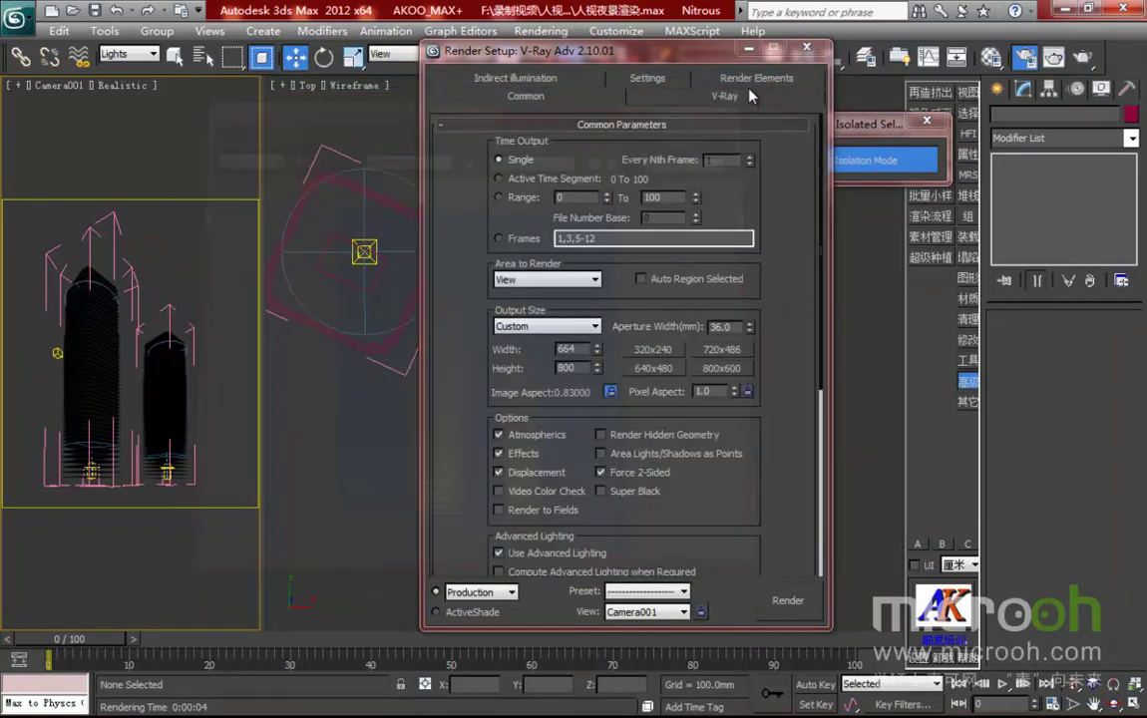
left_click_drag(663, 54, 702, 59)
left_click(844, 55)
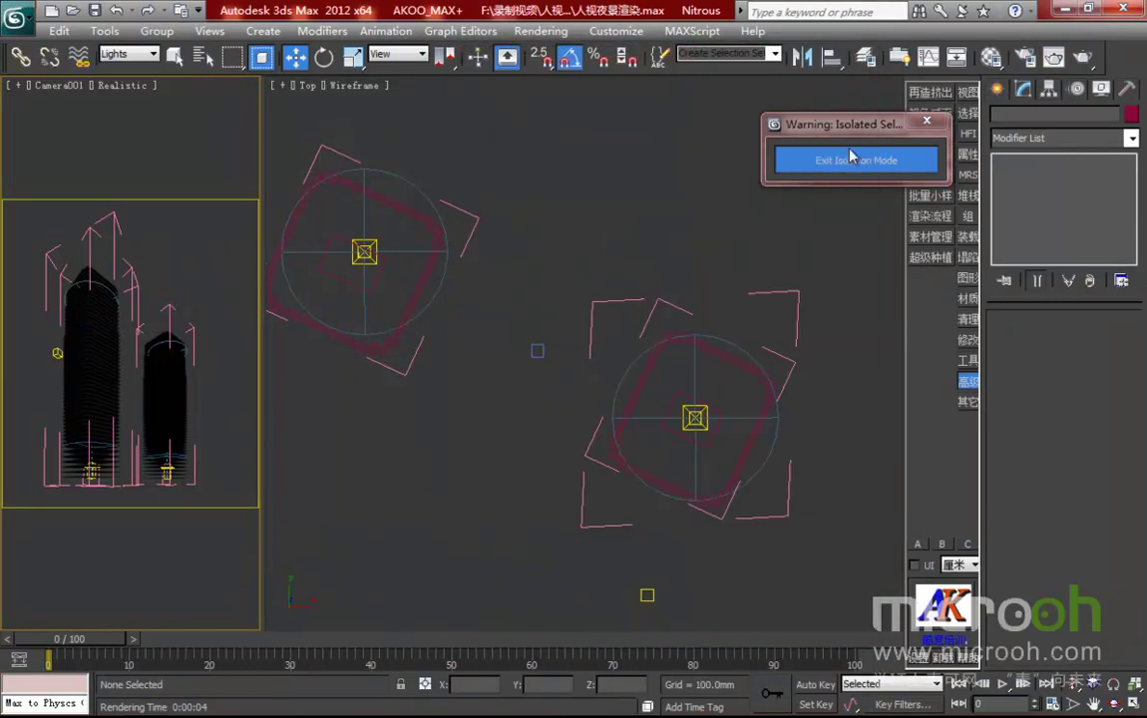
left_click(847, 160)
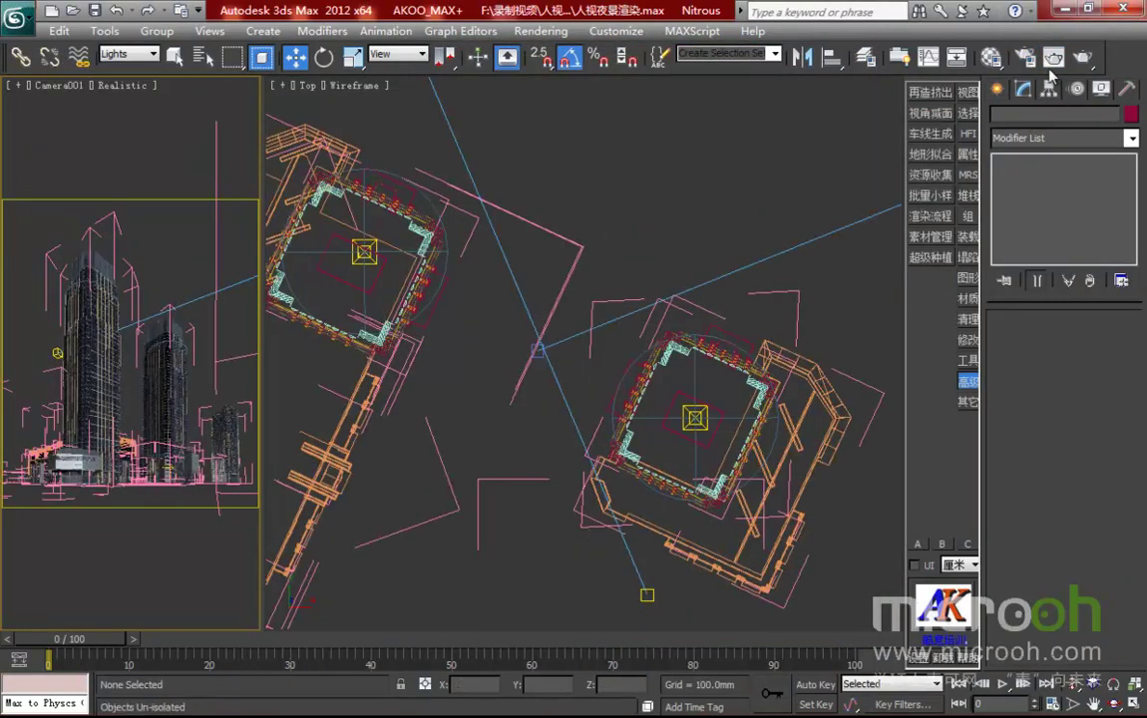
Render the Camera001 view of the full scene and examine the floor lighting behind both towers' glass facades
key("shift+q")
left_click(701, 121)
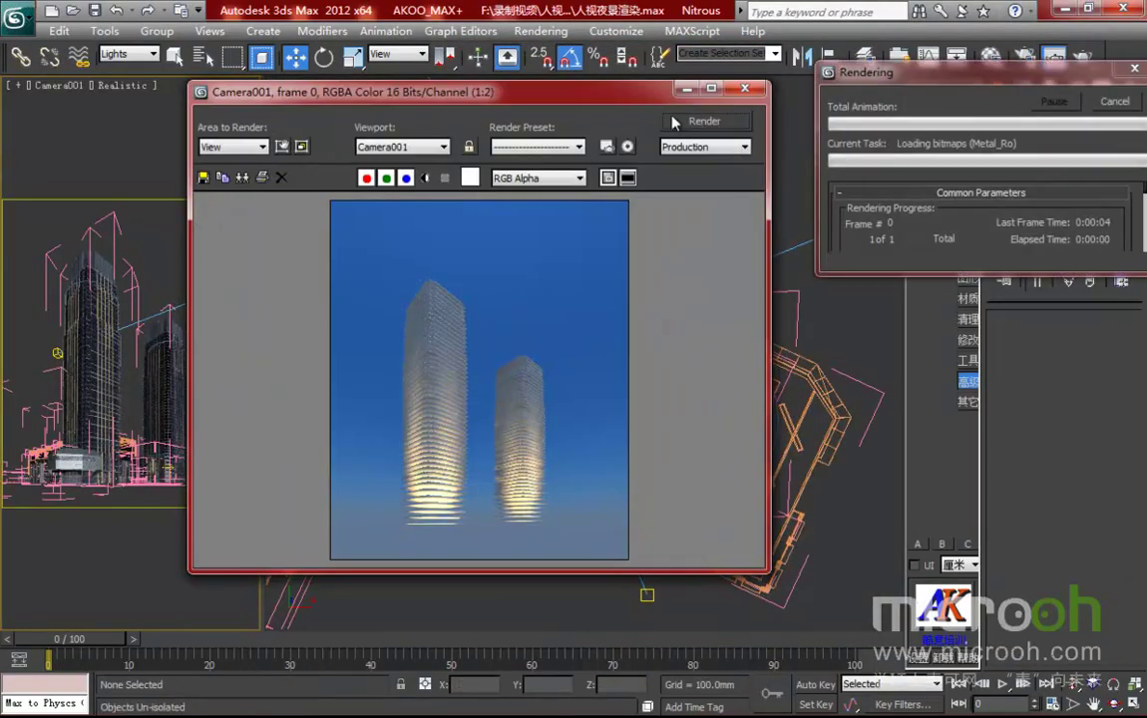
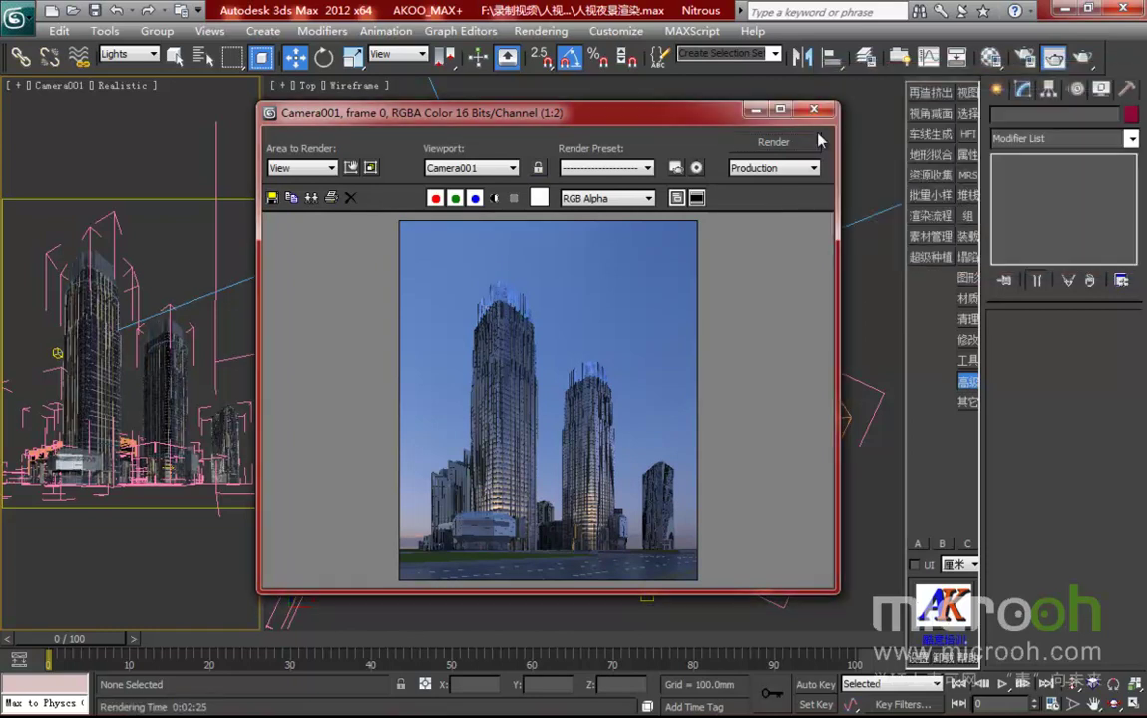
left_click(779, 111)
scroll(571, 499, "up", 2)
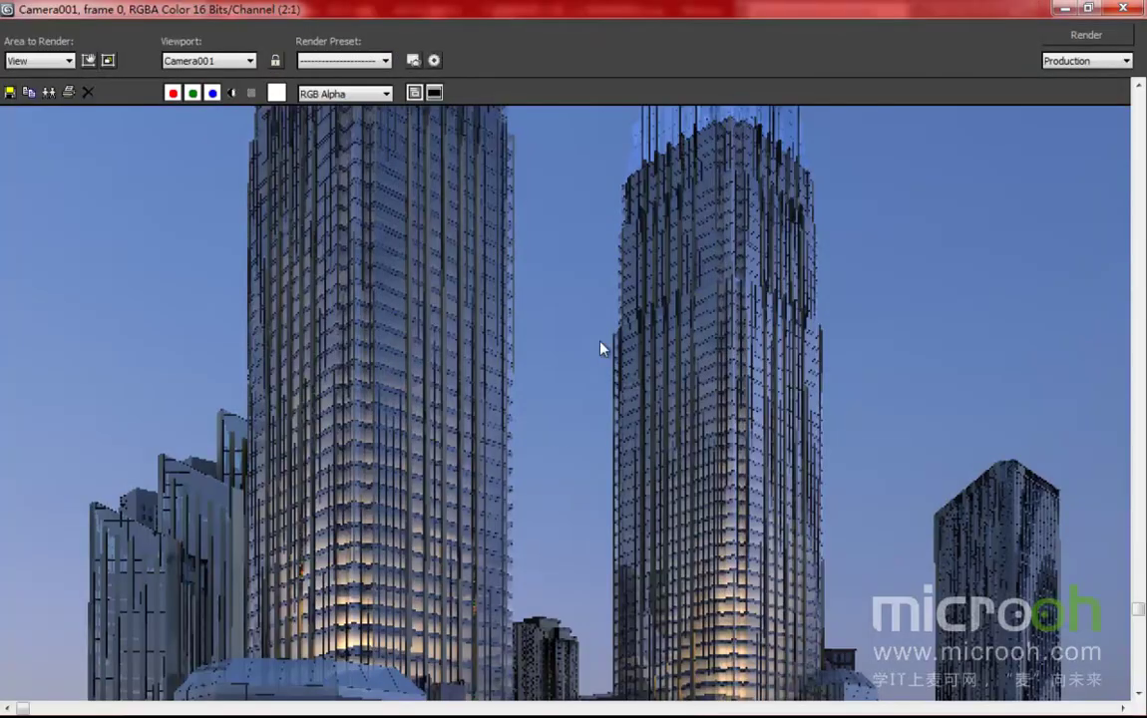
scroll(668, 429, "down", 2)
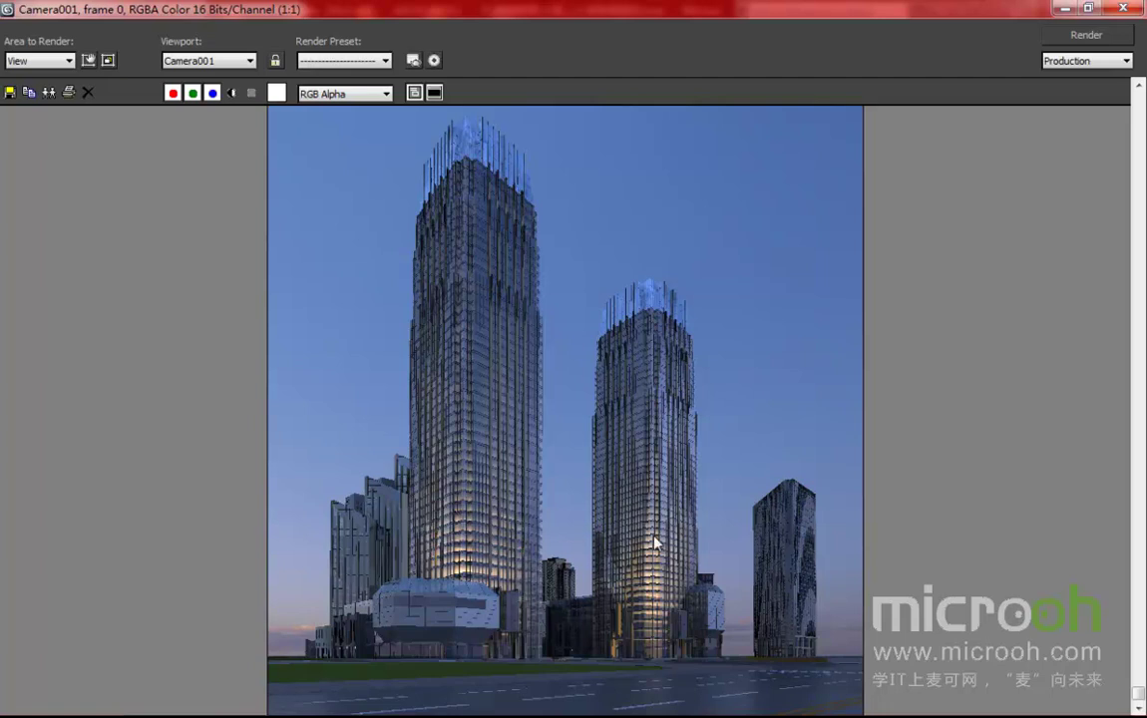
scroll(526, 519, "up", 1)
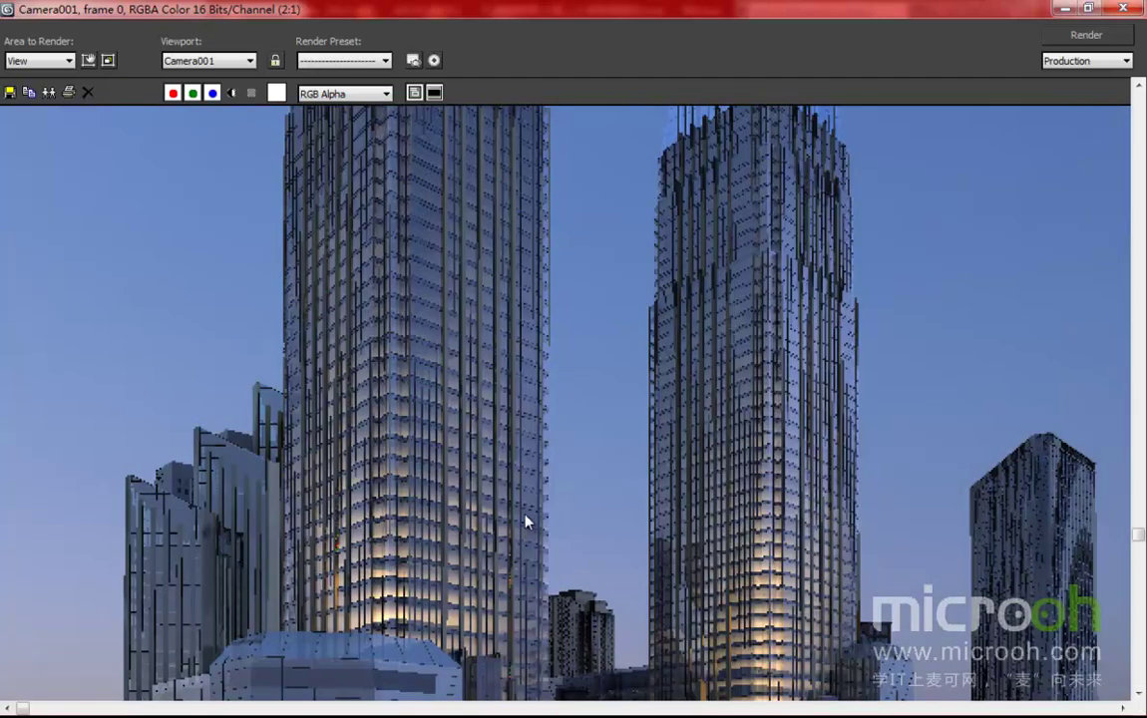
scroll(526, 524, "down", 1)
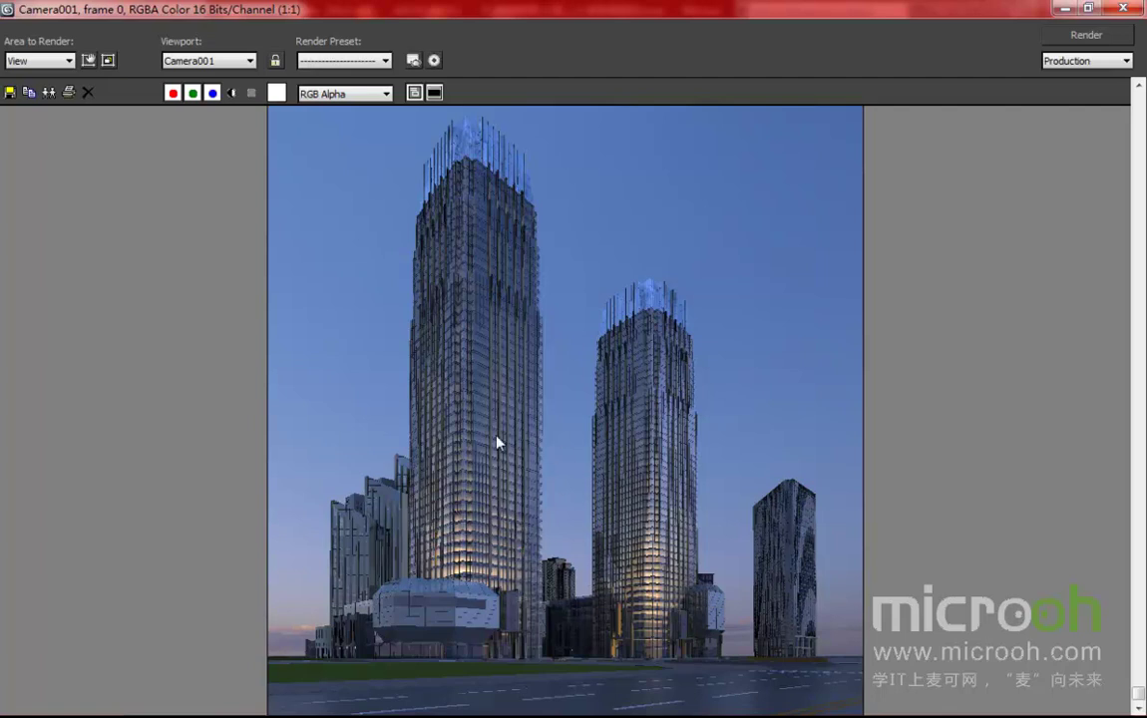
scroll(564, 543, "down", 1)
scroll(567, 536, "up", 1)
scroll(518, 531, "down", 1)
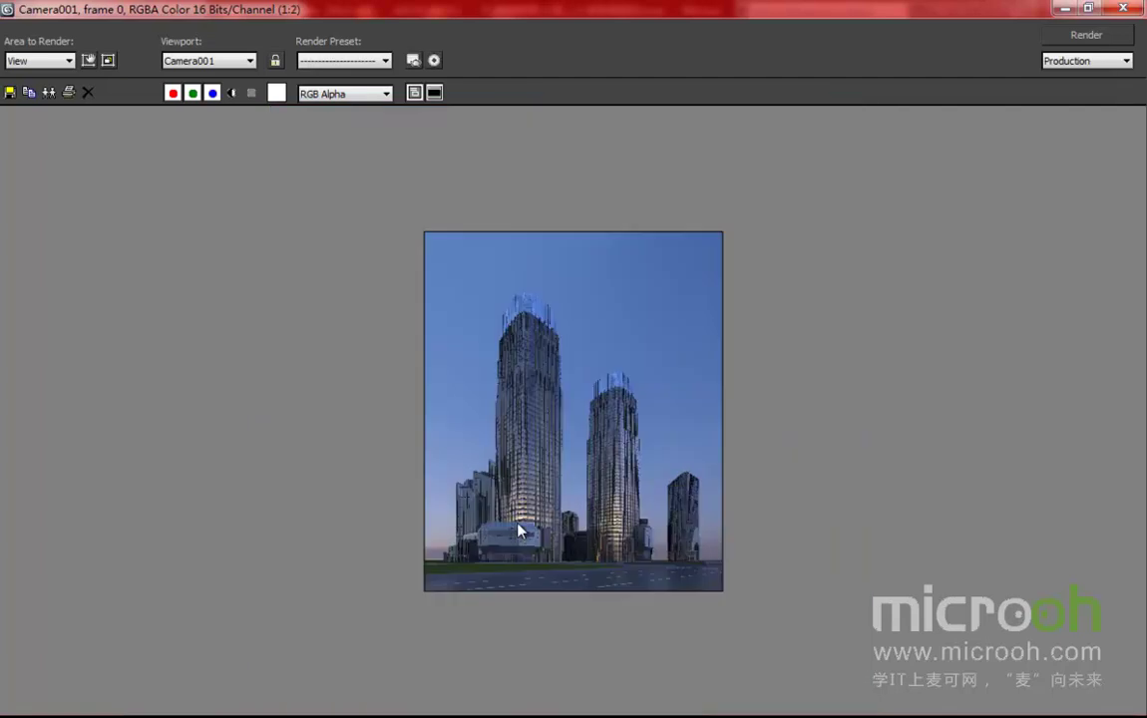
left_click(1123, 8)
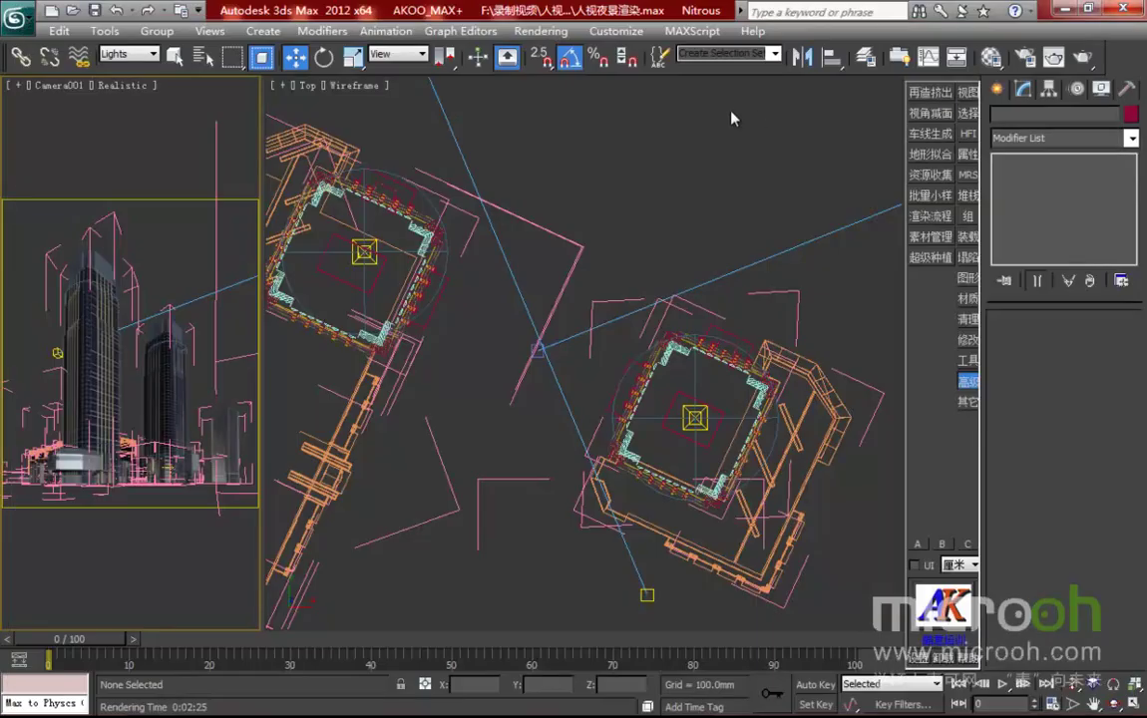
Convert the 2222 material to a Blend, keeping the old material as a sub-material, and show the sample against the checkered background
left_click(991, 57)
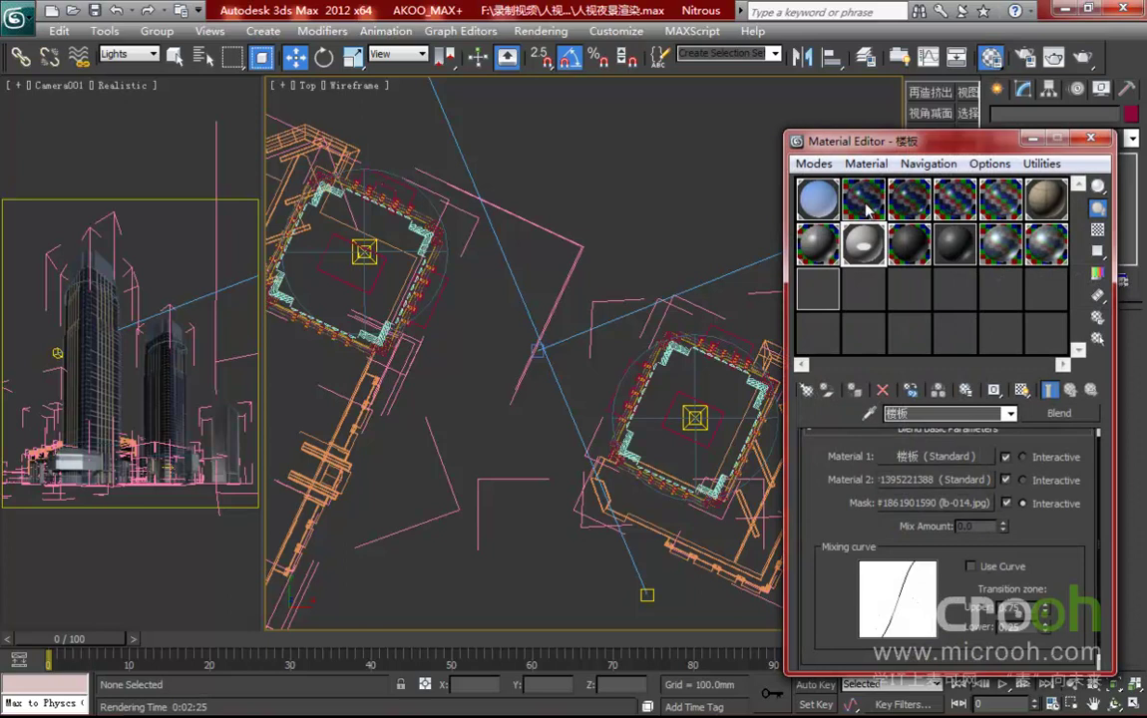
left_click_drag(918, 148, 742, 107)
left_click(709, 178)
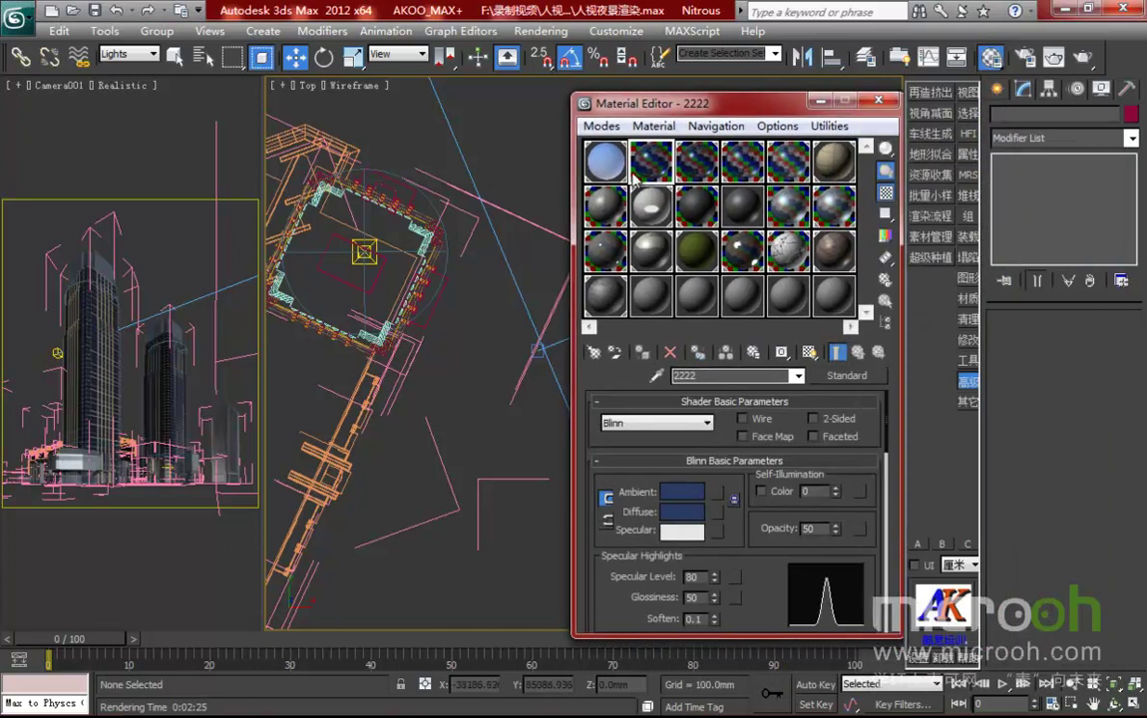
left_click(844, 376)
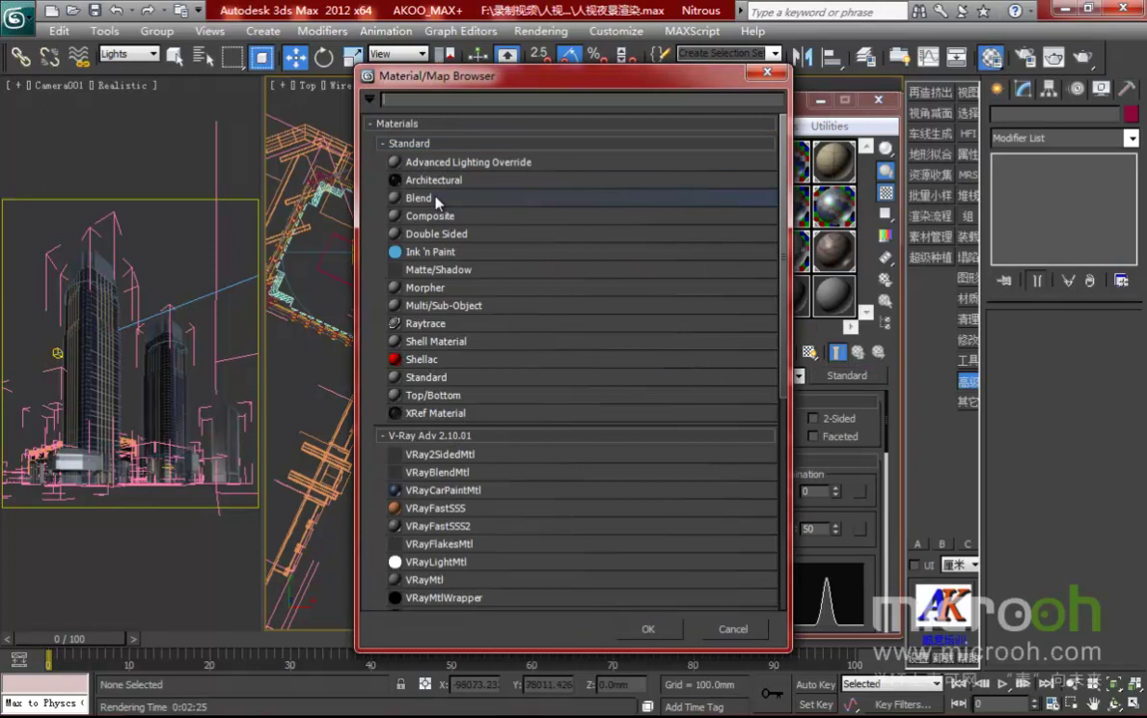
double_click(436, 203)
left_click(690, 412)
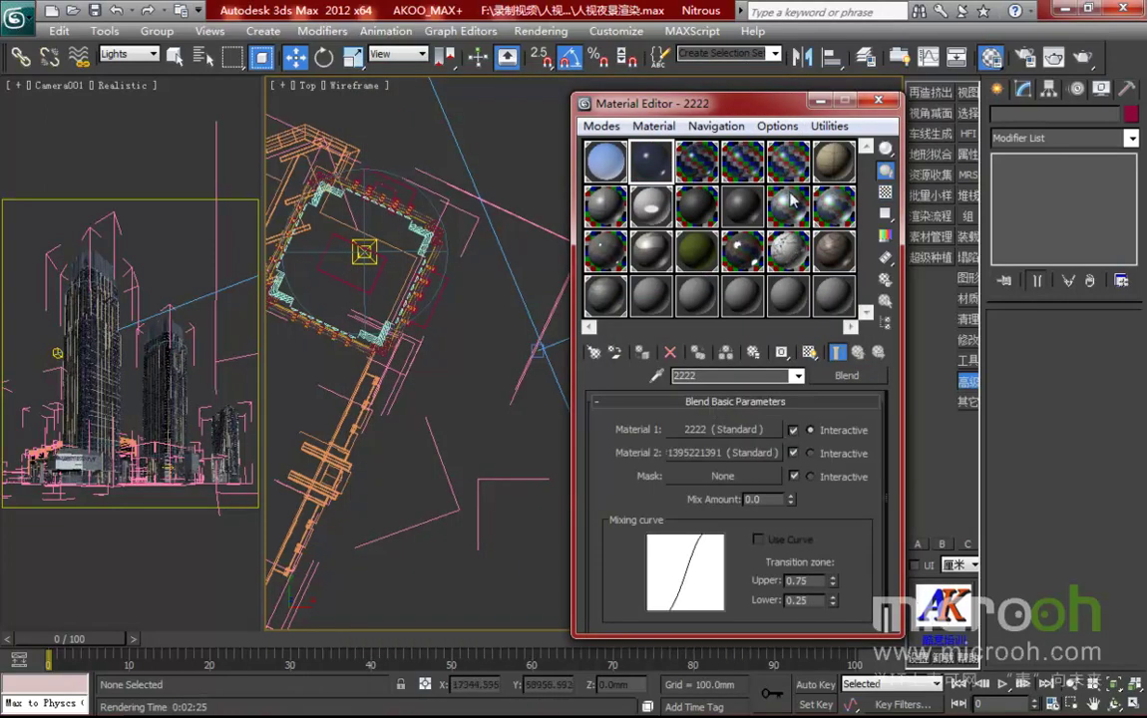
left_click(885, 191)
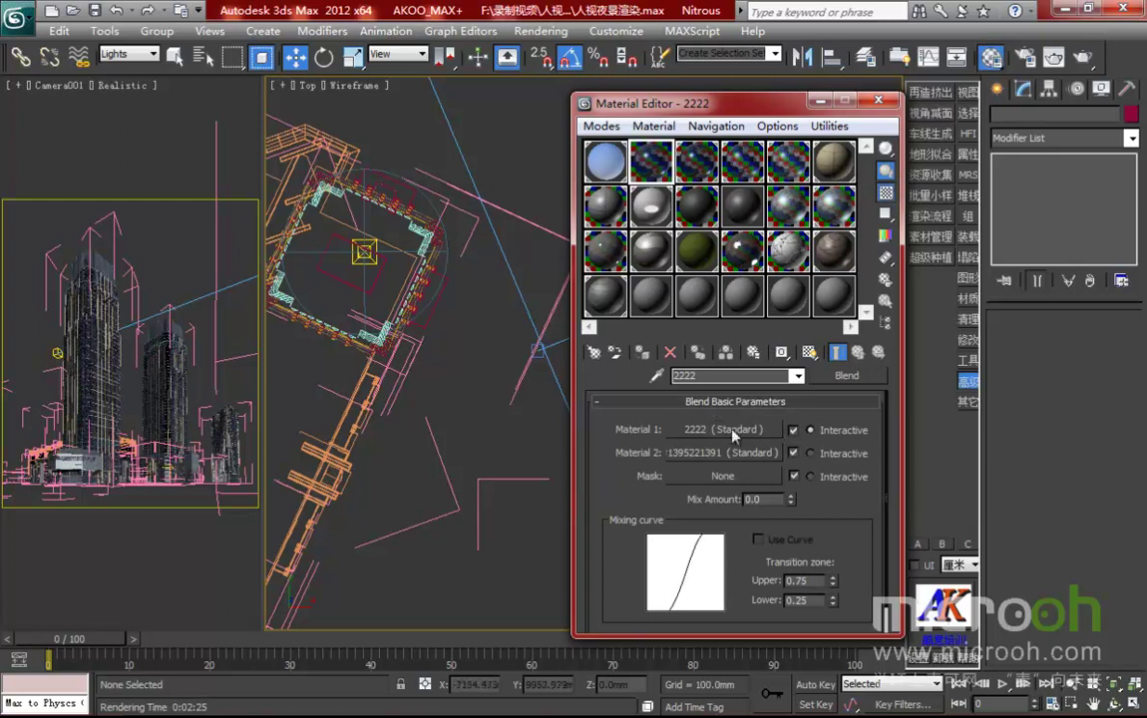
Copy the blend's Material 1 into Material 2 as an independent copy and open Material 2's opacity value for editing
left_click_drag(699, 439, 738, 451)
left_click(705, 370)
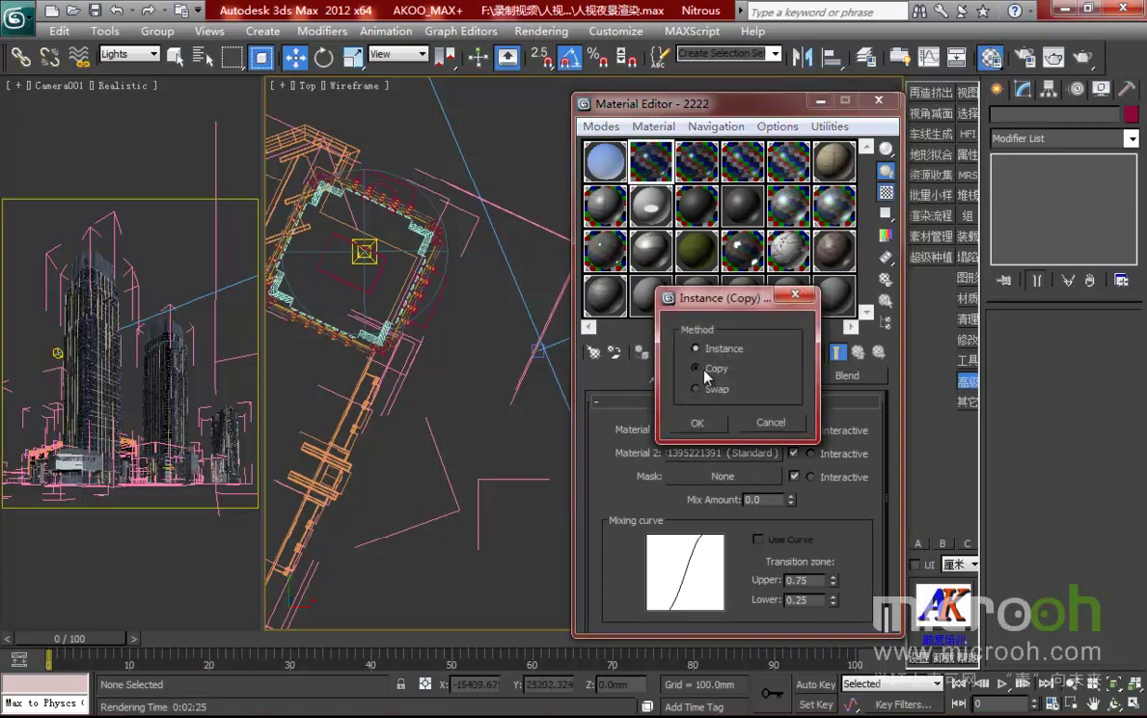
left_click(697, 424)
left_click(735, 469)
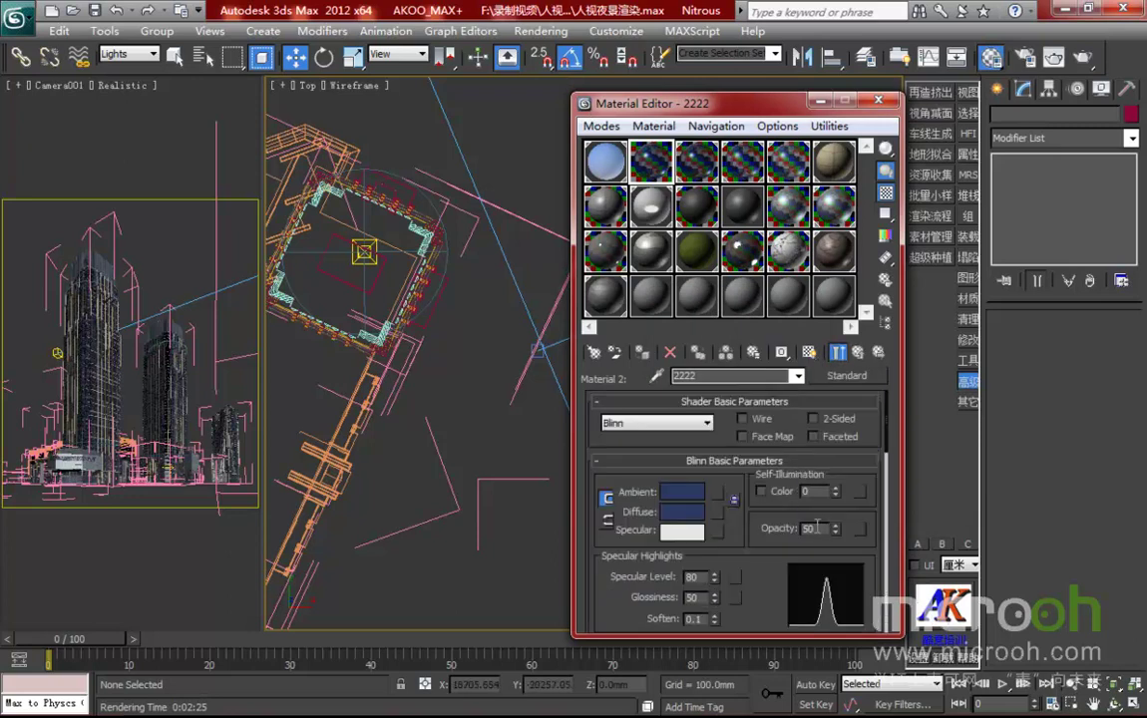
left_click_drag(809, 529, 735, 533)
left_click(856, 357)
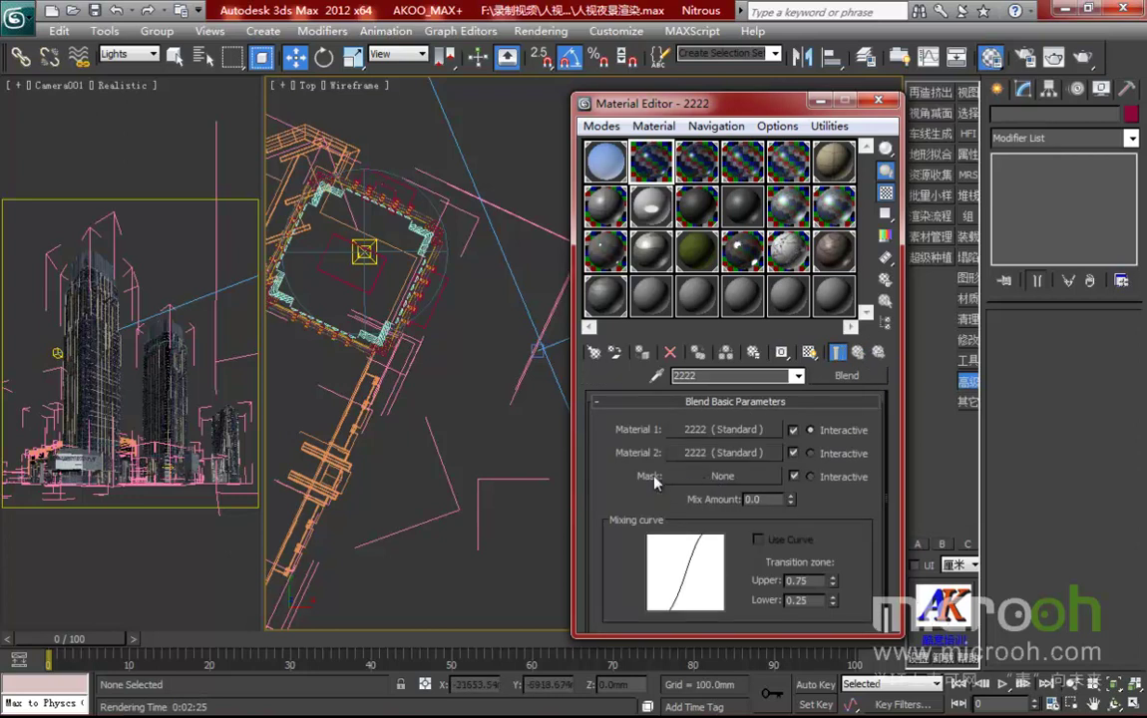
Assign a Gradient map as the mask of the 2222 Blend material and display its gradient parameters
left_click(706, 478)
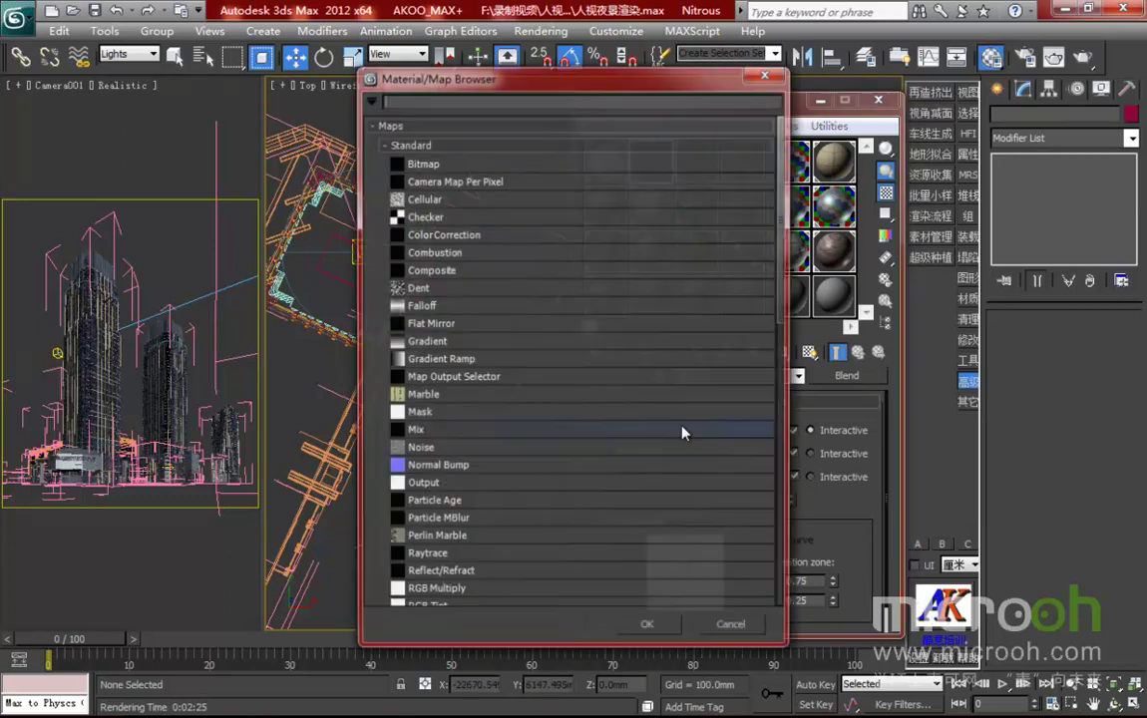
scroll(409, 199, "down", 1)
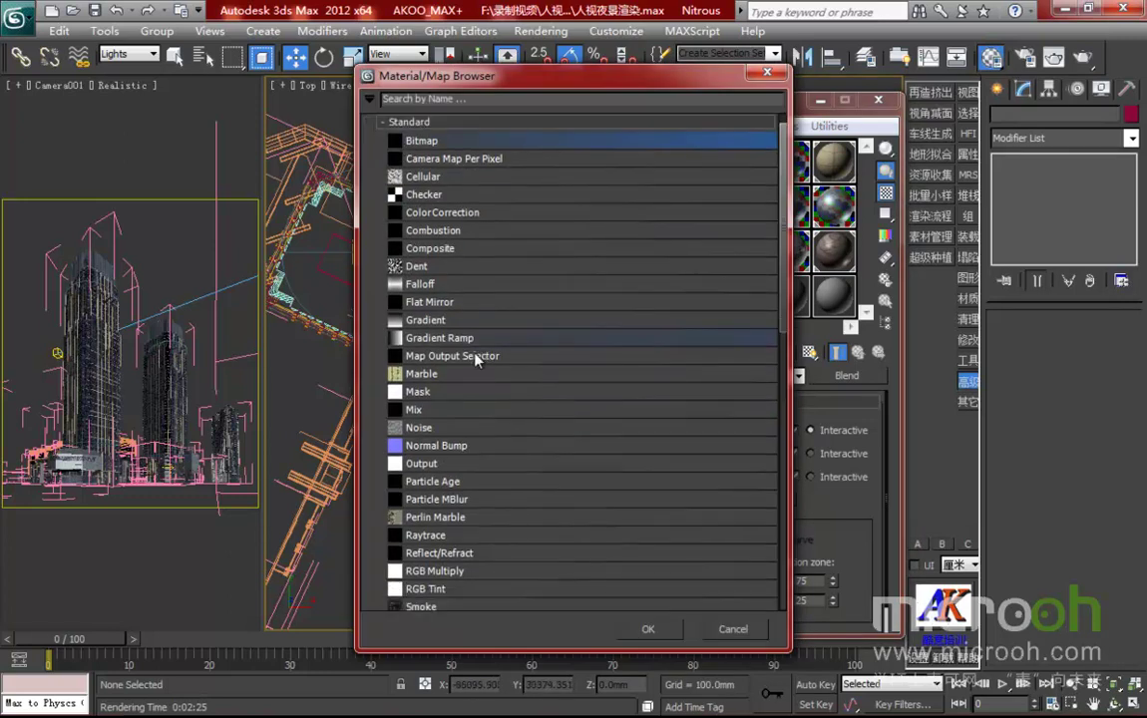
left_click(420, 321)
double_click(420, 321)
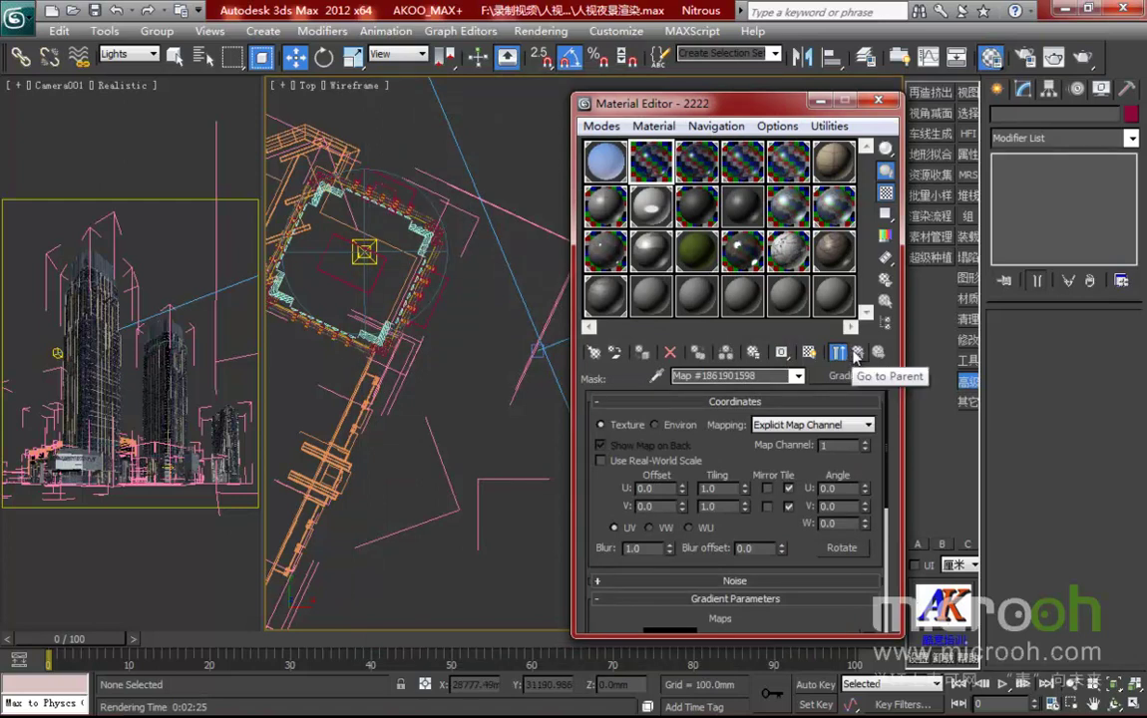
scroll(732, 384, "down", 3)
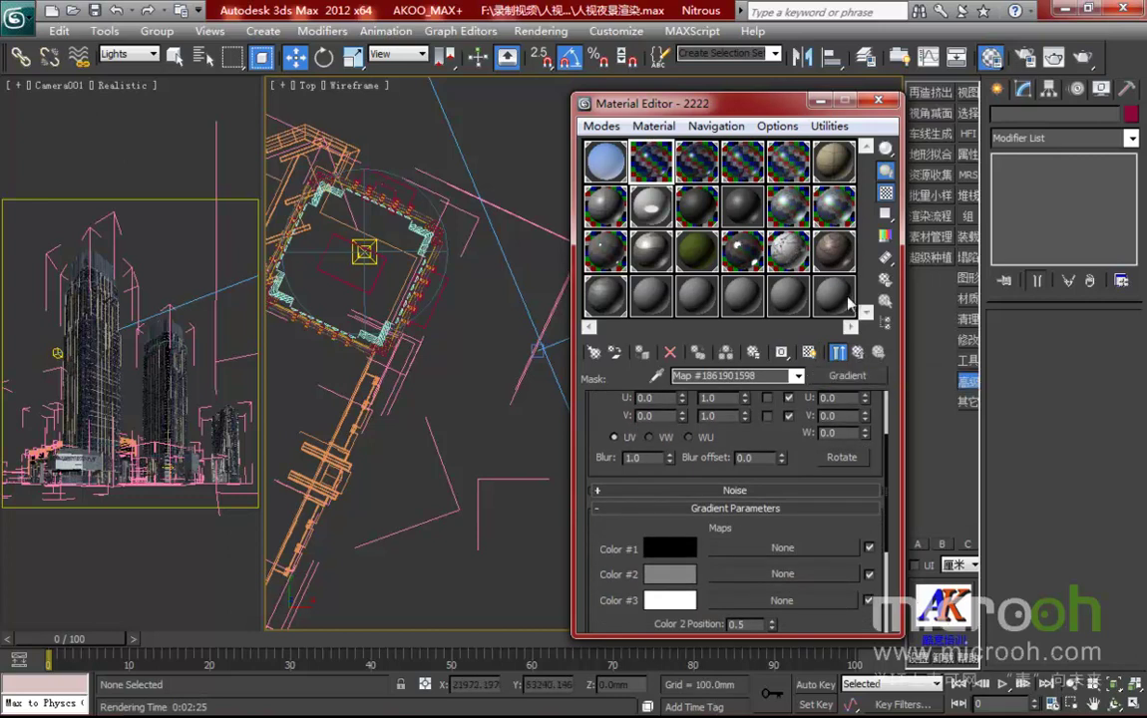
Show the tower's glass facade close up in a shaded orthographic view beside the Material Editor
left_click_drag(666, 108, 820, 115)
middle_click_drag(553, 381, 648, 538)
middle_click_drag(539, 407, 513, 403)
scroll(513, 403, "up", 3)
middle_click_drag(664, 415, 946, 415)
middle_click_drag(550, 435, 589, 441, "alt")
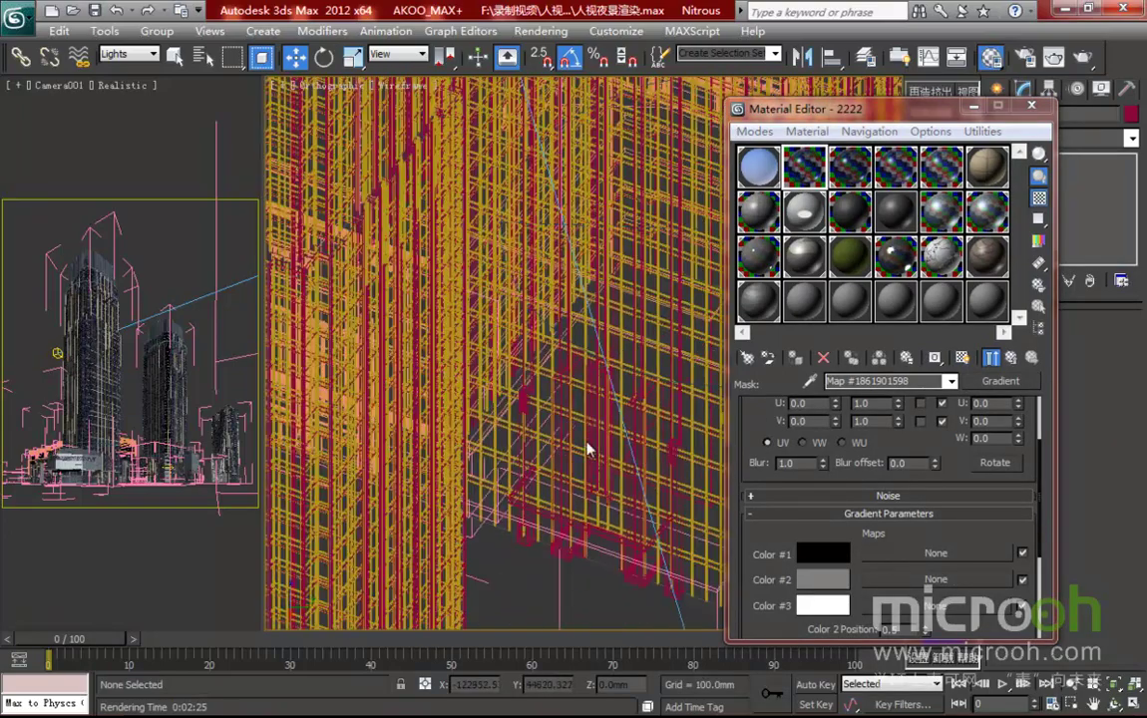
scroll(587, 443, "down", 5)
scroll(513, 398, "up", 3)
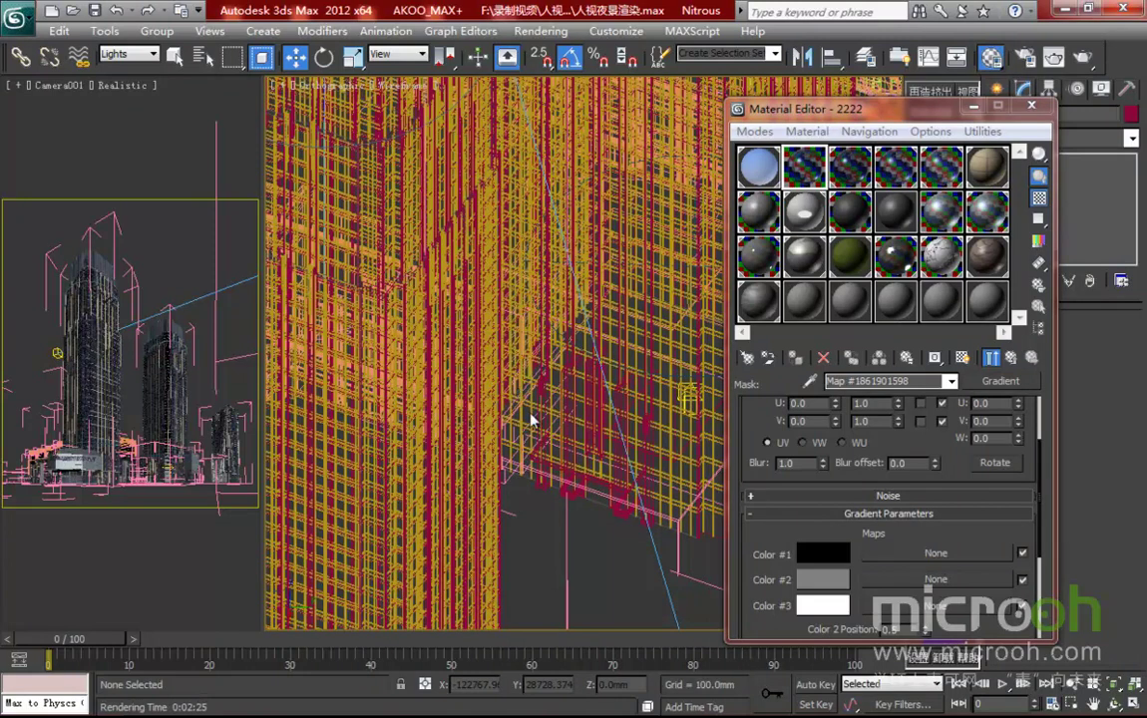
key("F3")
mouse_move(440, 343)
middle_mouse_down()
mouse_move(564, 389)
mouse_move(543, 376)
middle_mouse_up()
scroll(486, 338, "up", 4)
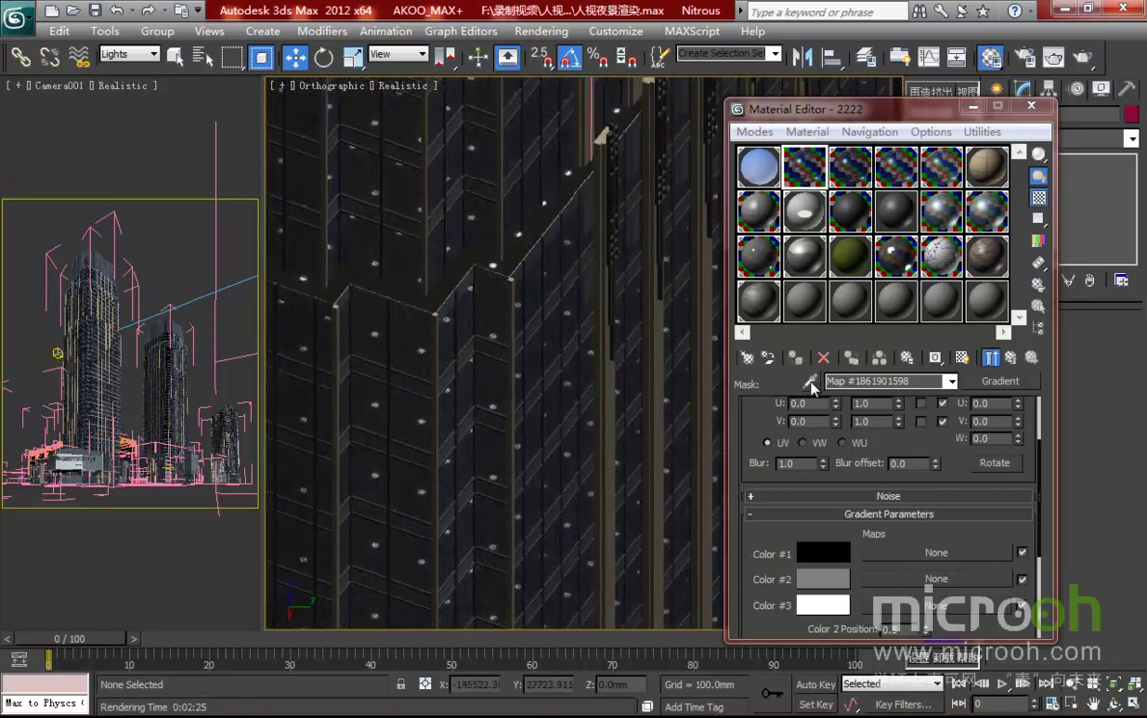
Set the selection filter to All and pick the glass material from the tower's upper facade into the Material Editor
left_click(809, 381)
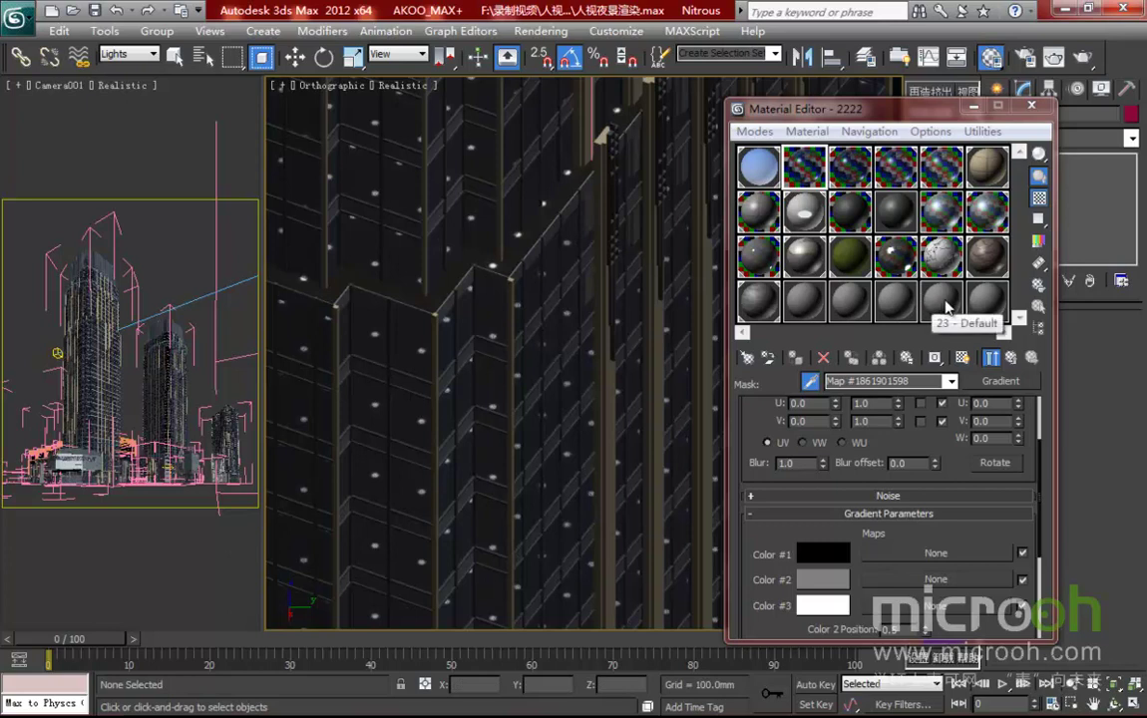
left_click(1010, 357)
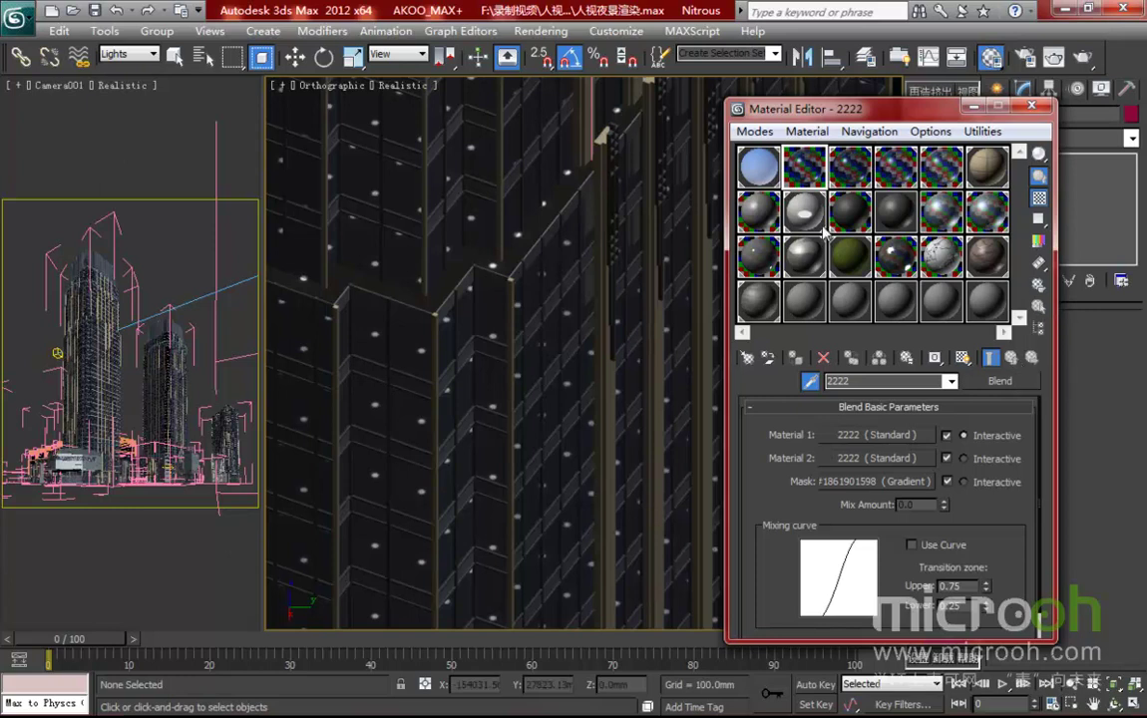
key("w")
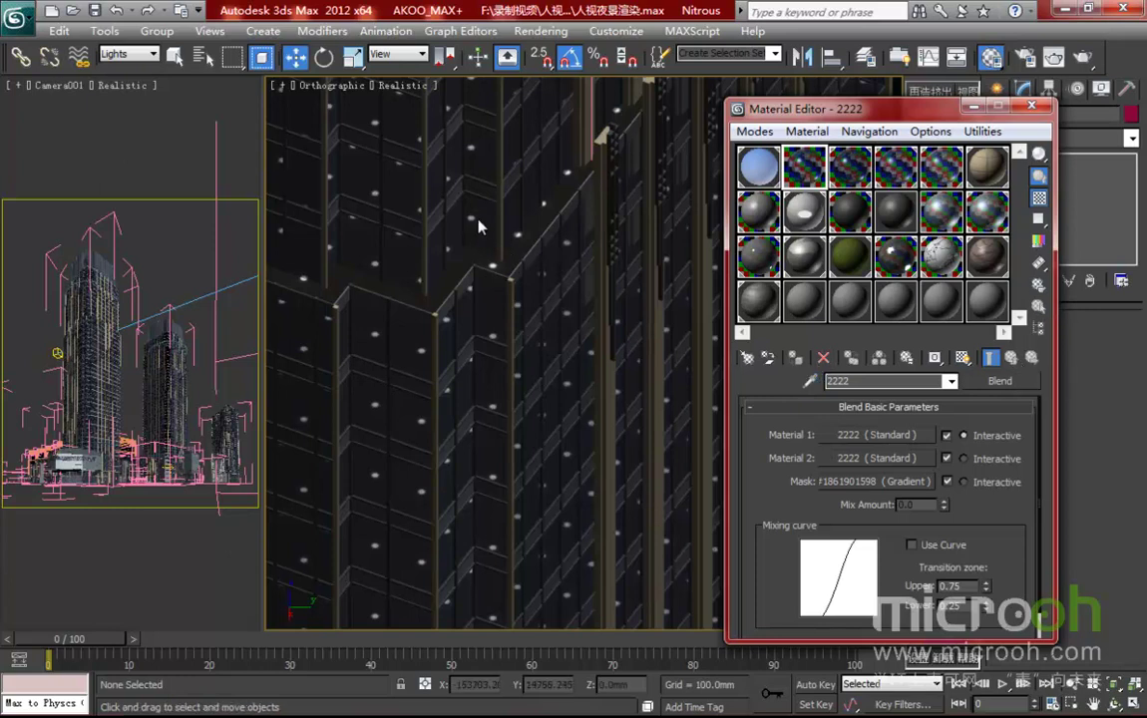
left_click(808, 382)
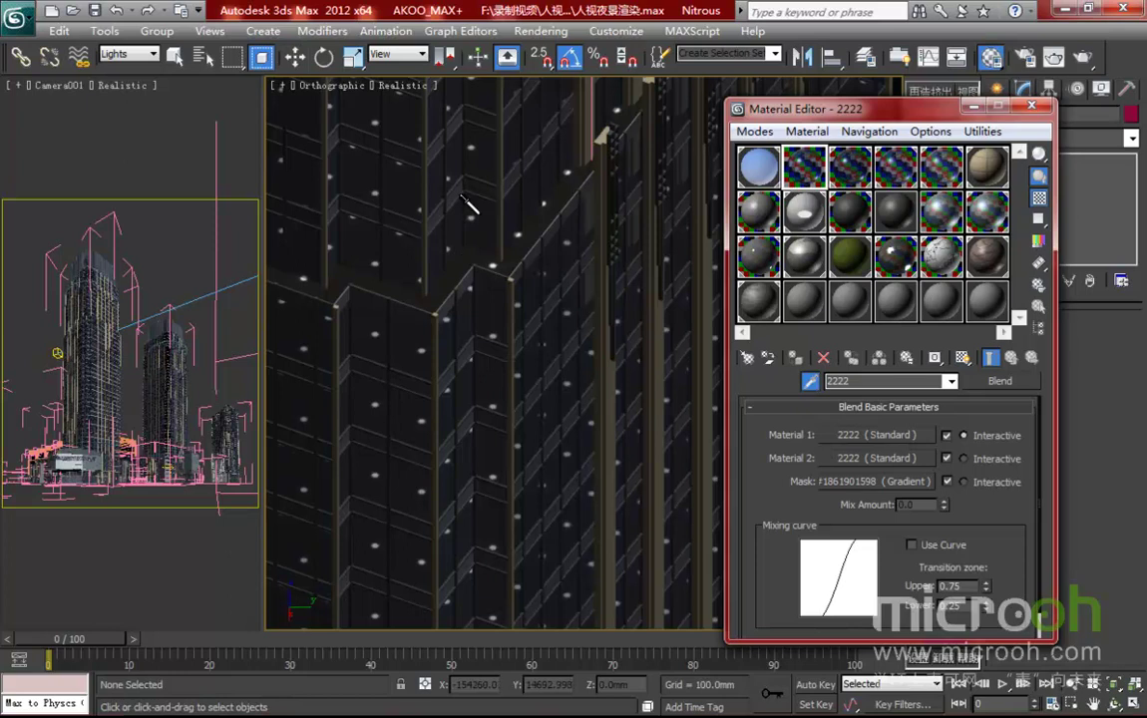
left_click(126, 56)
left_click(112, 66)
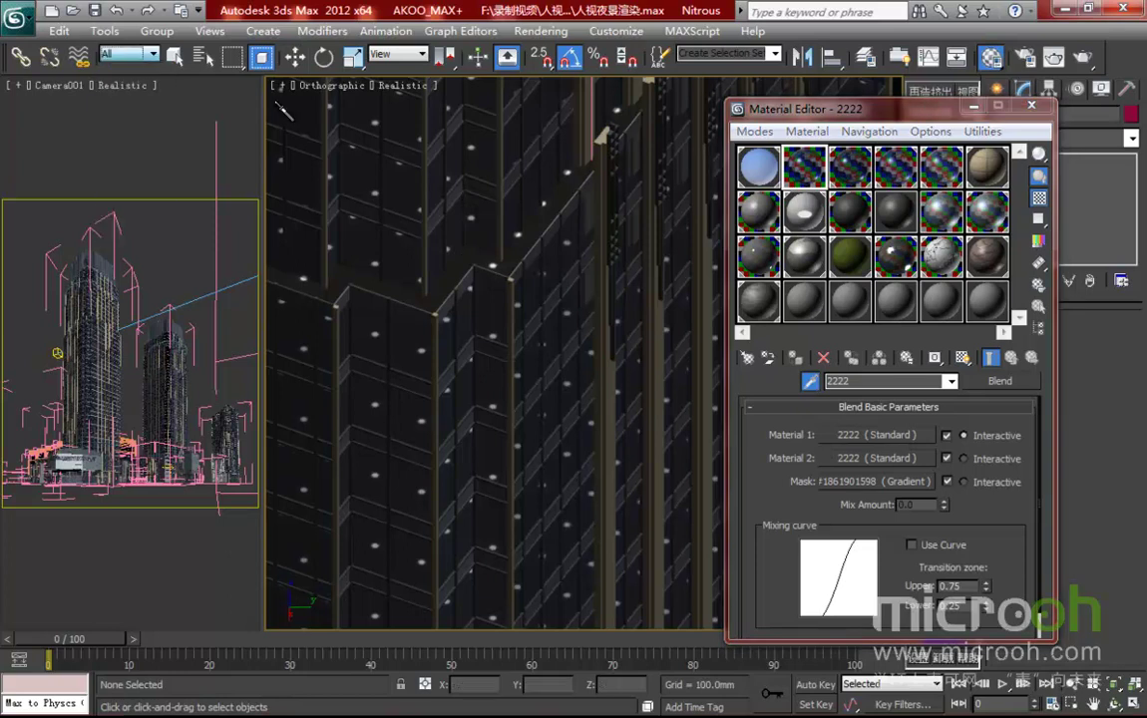
left_click(469, 200)
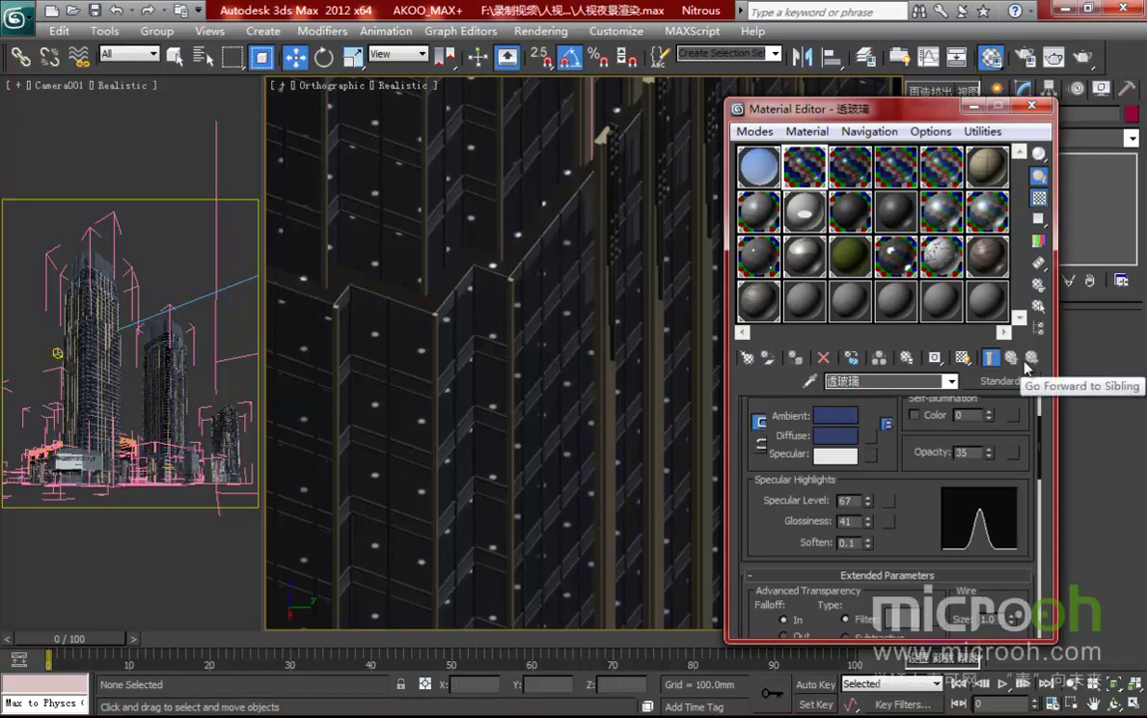
Pick the material of the glass between the vertical fins on another part of the tower facade
scroll(528, 329, "up", 5)
scroll(489, 356, "up", 5)
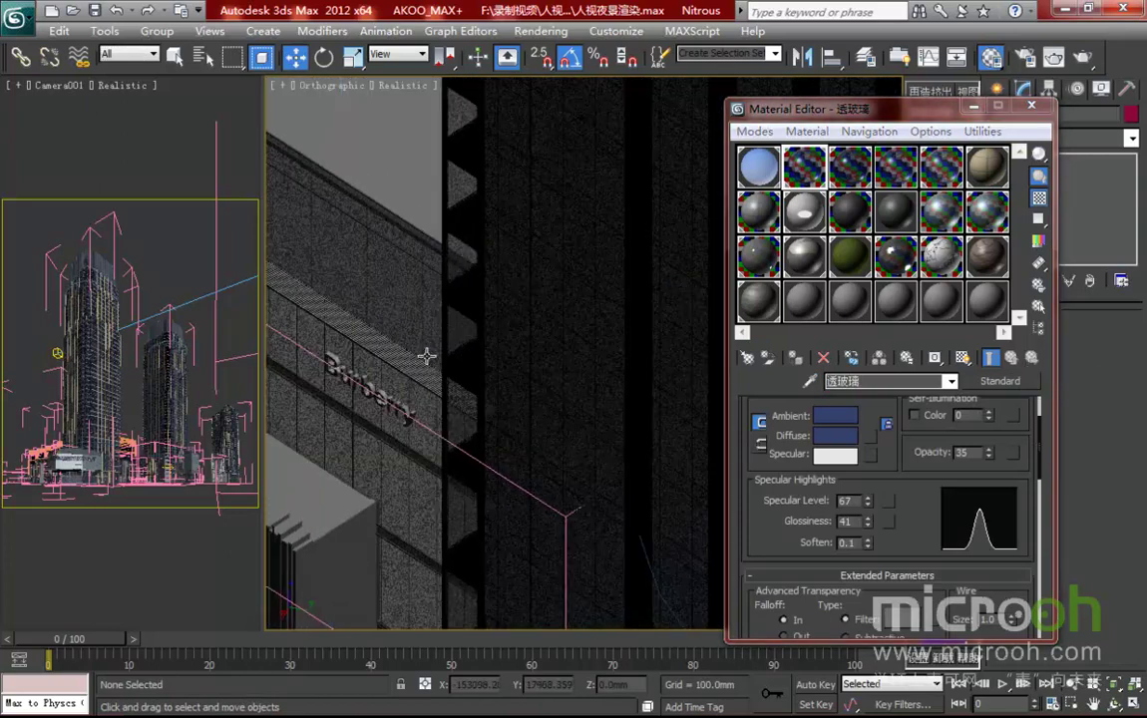
scroll(472, 356, "down", 3)
scroll(468, 322, "up", 4)
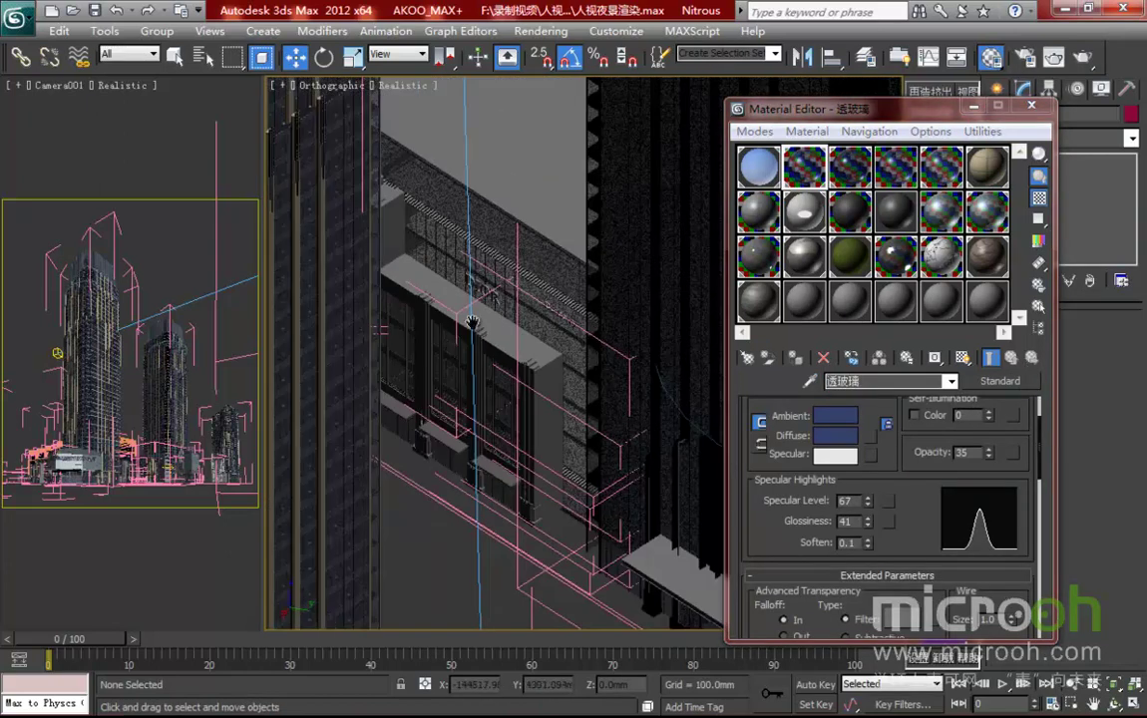
middle_click_drag(468, 322, 670, 257)
scroll(464, 261, "up", 3)
middle_click_drag(464, 260, 612, 295)
left_click(812, 380)
left_click(488, 223)
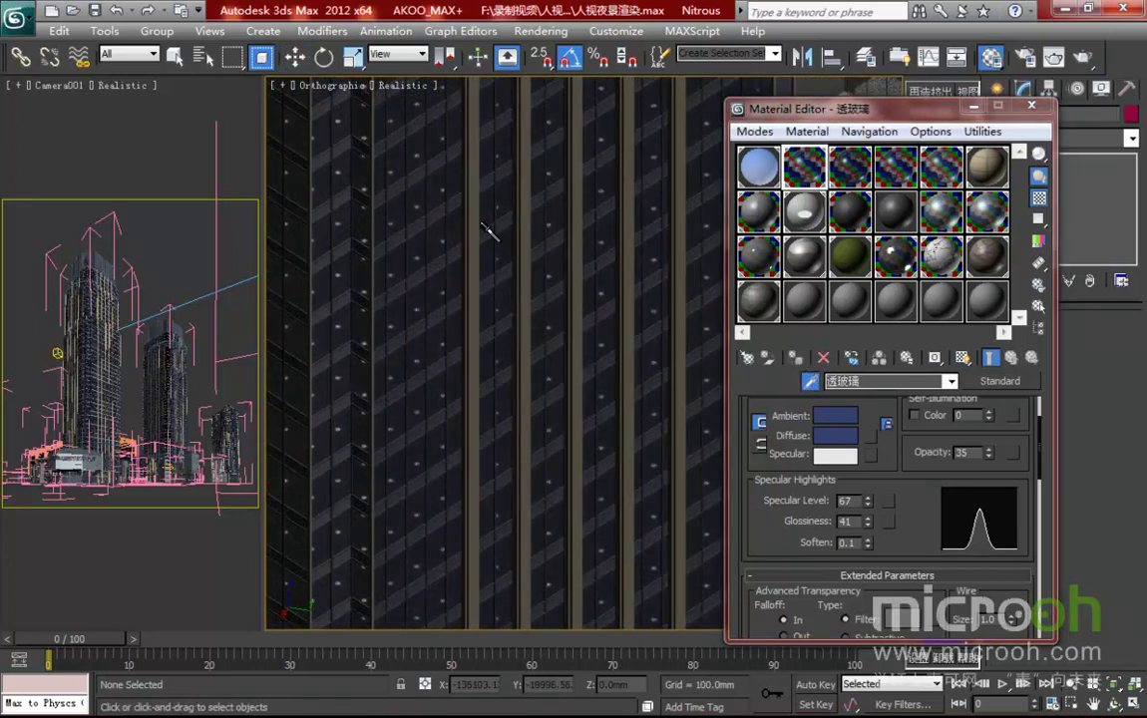
Select all objects that use the 2222 glass material and isolate them, keeping the Material Editor beside the isolated geometry
left_click(1038, 306)
left_click(655, 568)
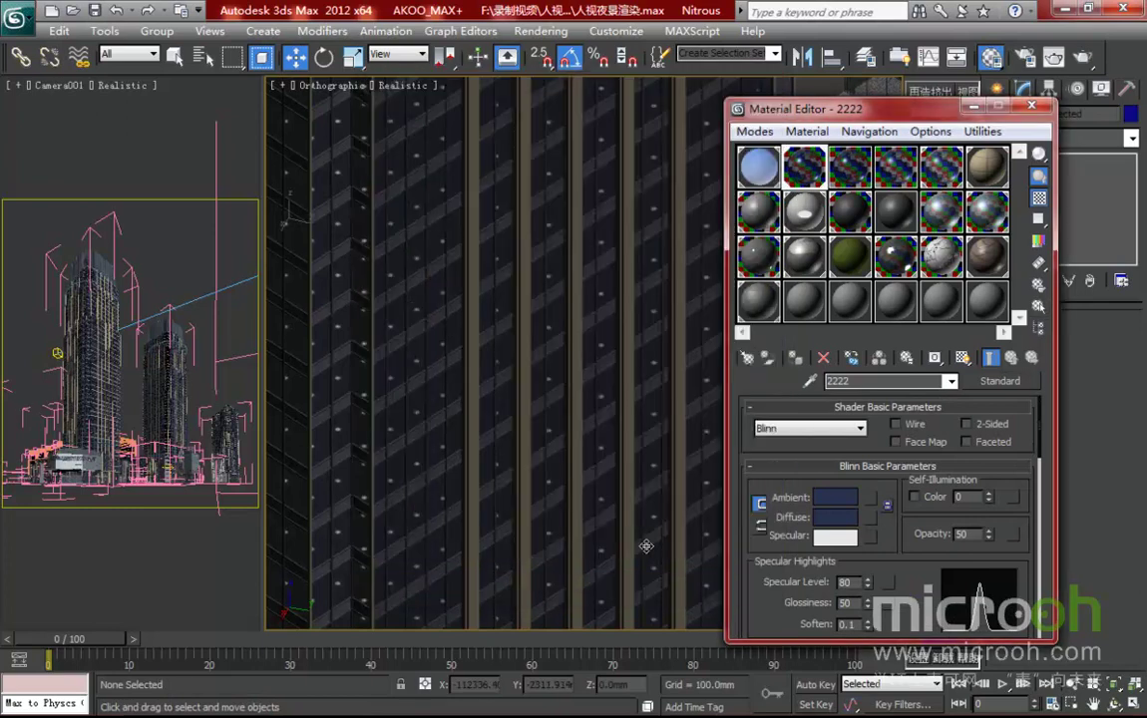
key("alt+q")
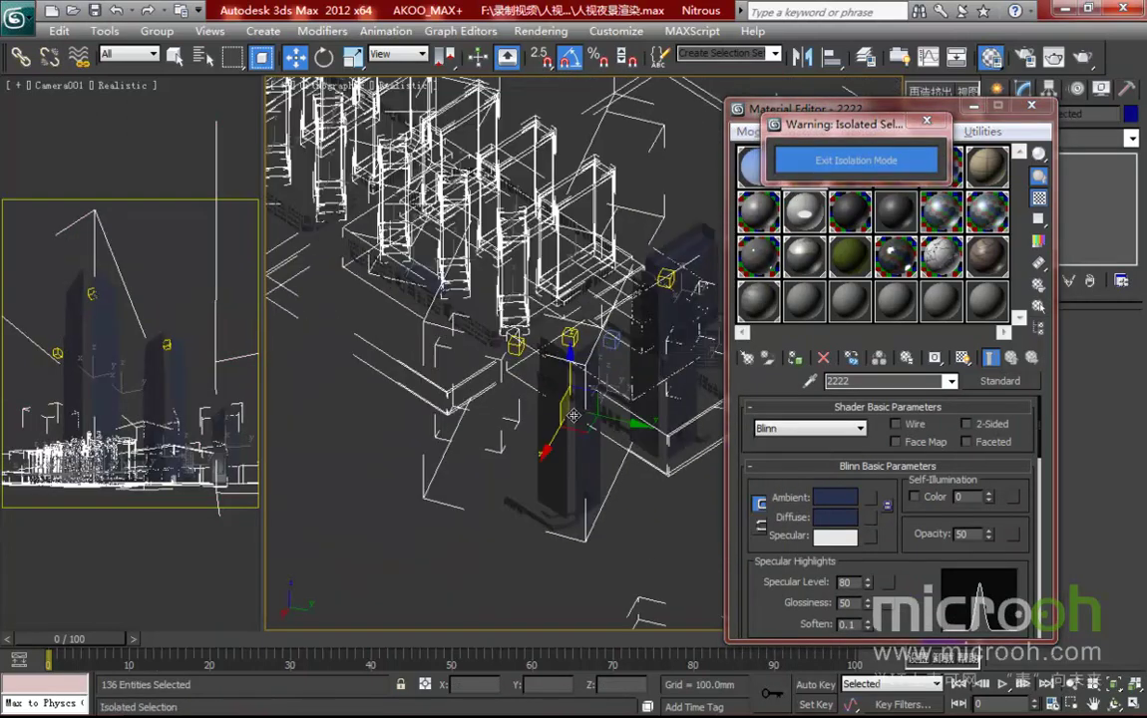
left_click_drag(810, 107, 756, 90)
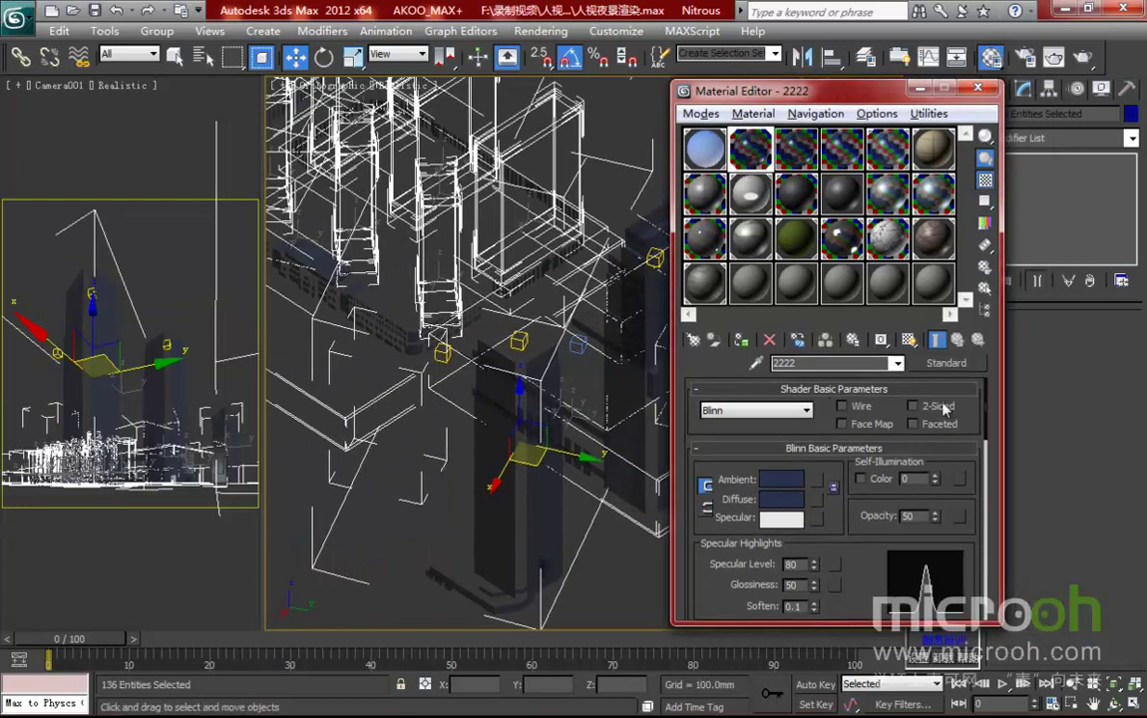
Convert the 2222 glass material to a Blend, keeping the old material as a sub-material
left_click(944, 364)
double_click(419, 176)
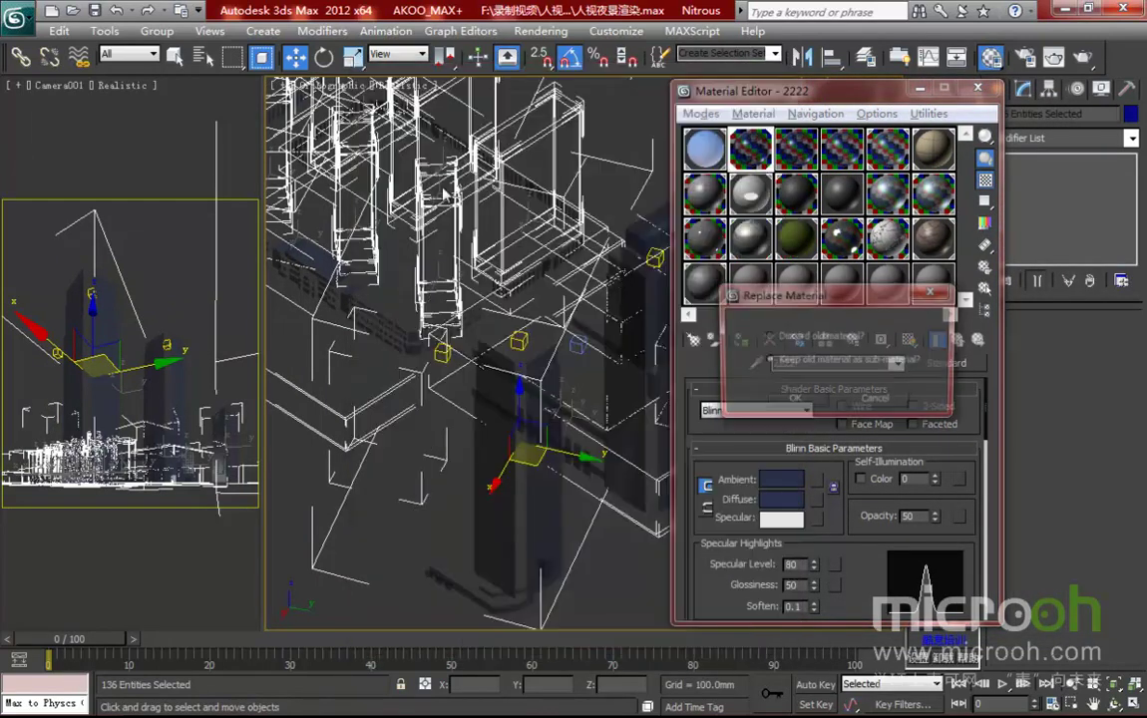
left_click(781, 400)
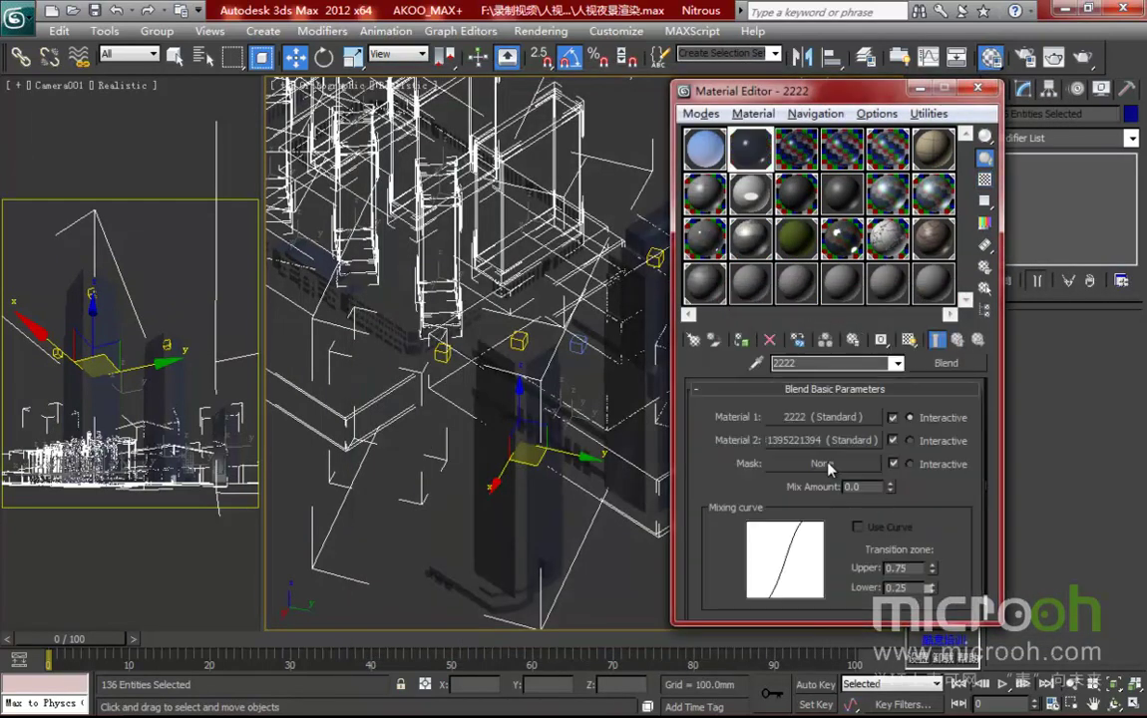
Copy Material 1 of the Blend into Material 2 and set Material 2's opacity to 20
left_click_drag(818, 417, 818, 440)
left_click(797, 410)
left_click(817, 440)
left_click_drag(919, 516, 819, 518)
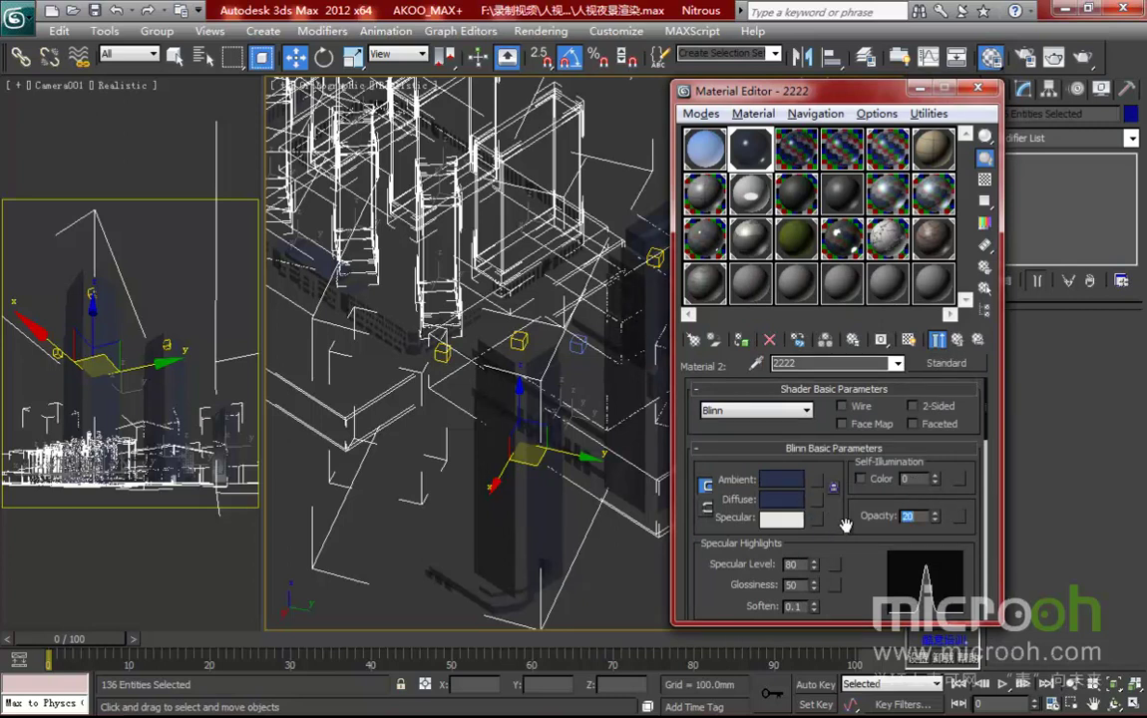
left_click_drag(846, 523, 870, 468)
left_click(958, 344)
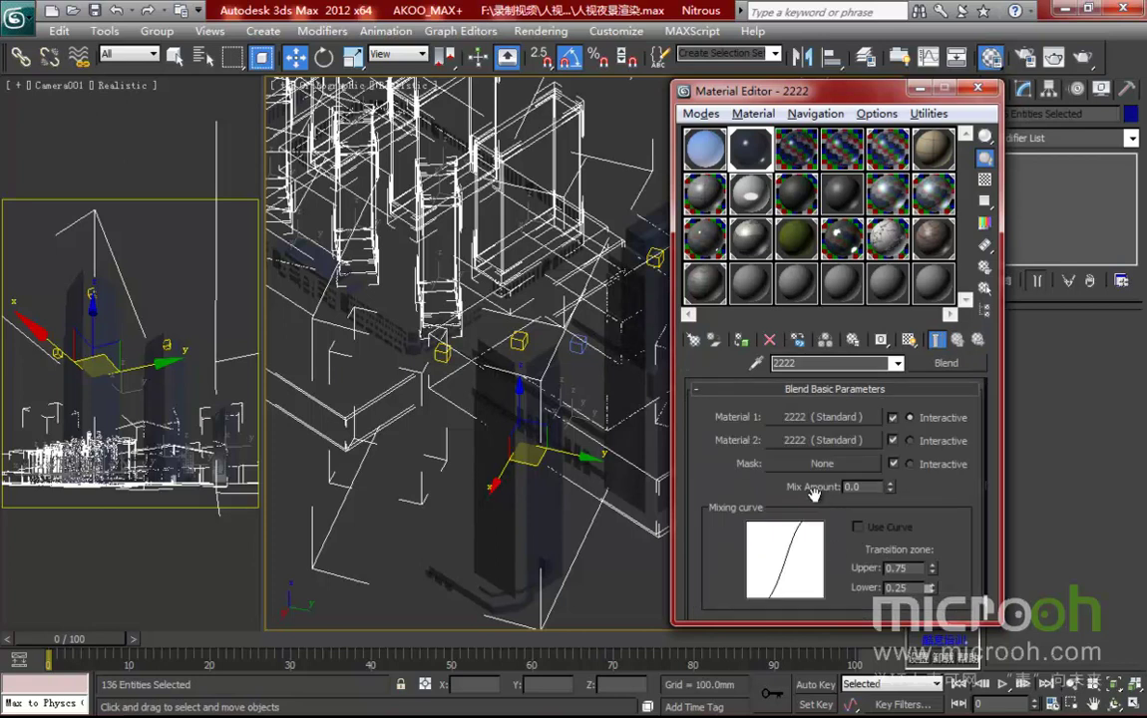
Assign a Gradient map as the 2222 Blend's mask and display it on the isolated glass in the viewport
scroll(815, 476, "down", 1)
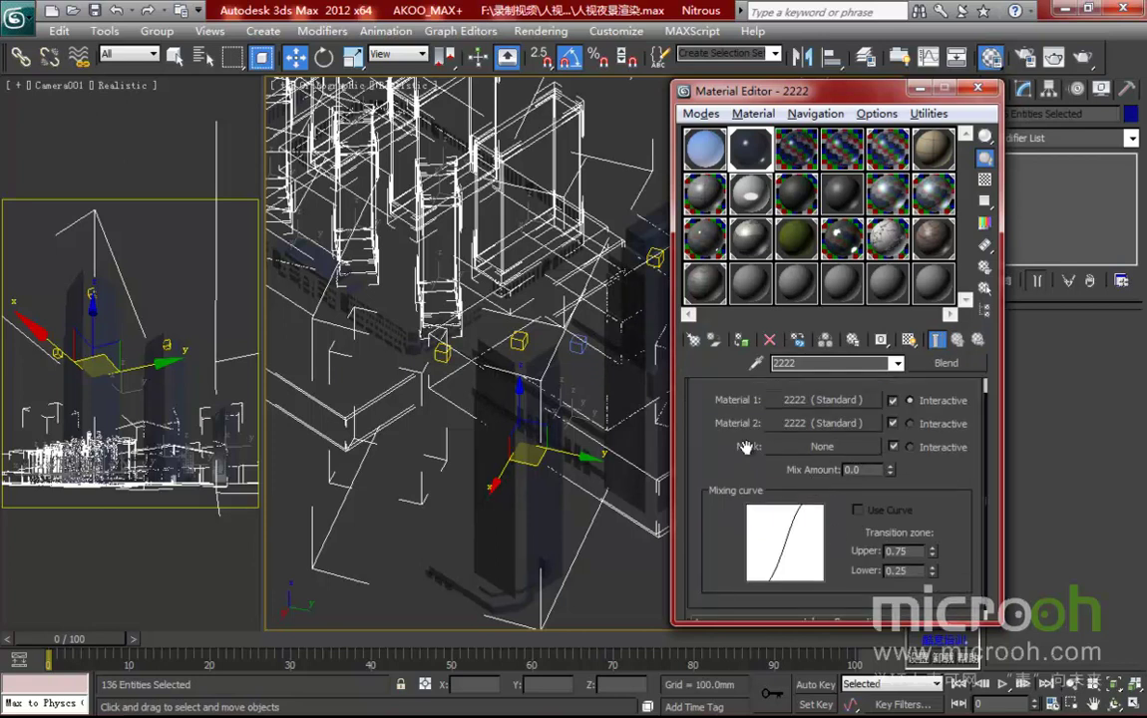
left_click(808, 448)
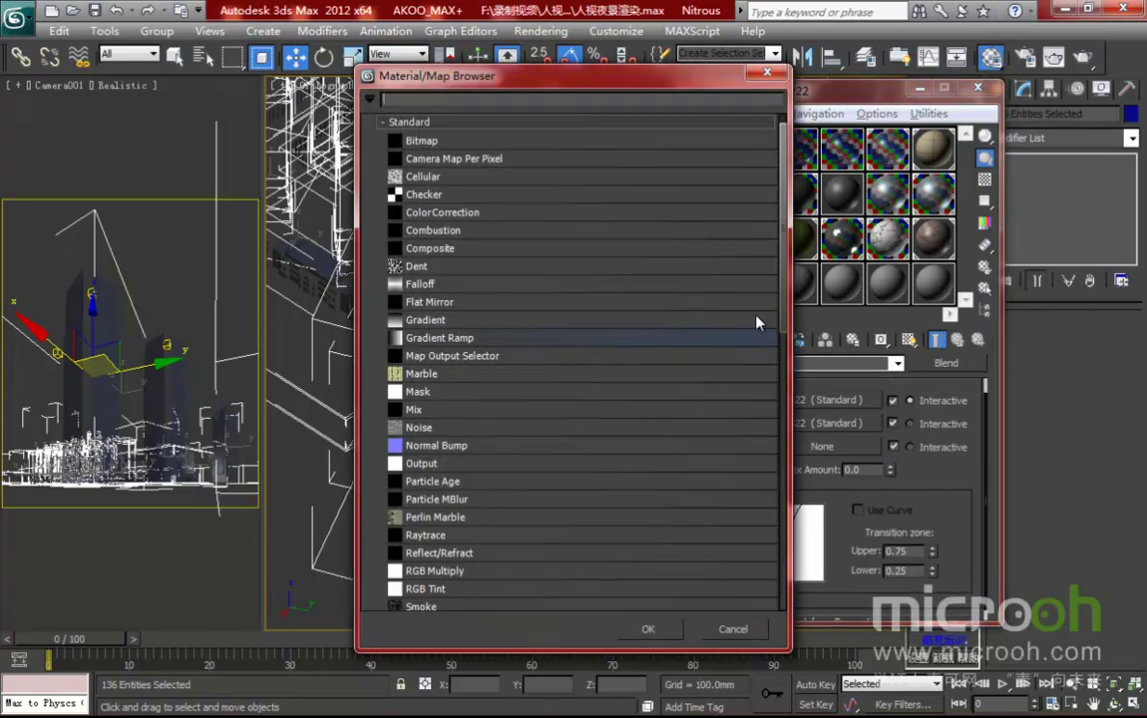
double_click(419, 321)
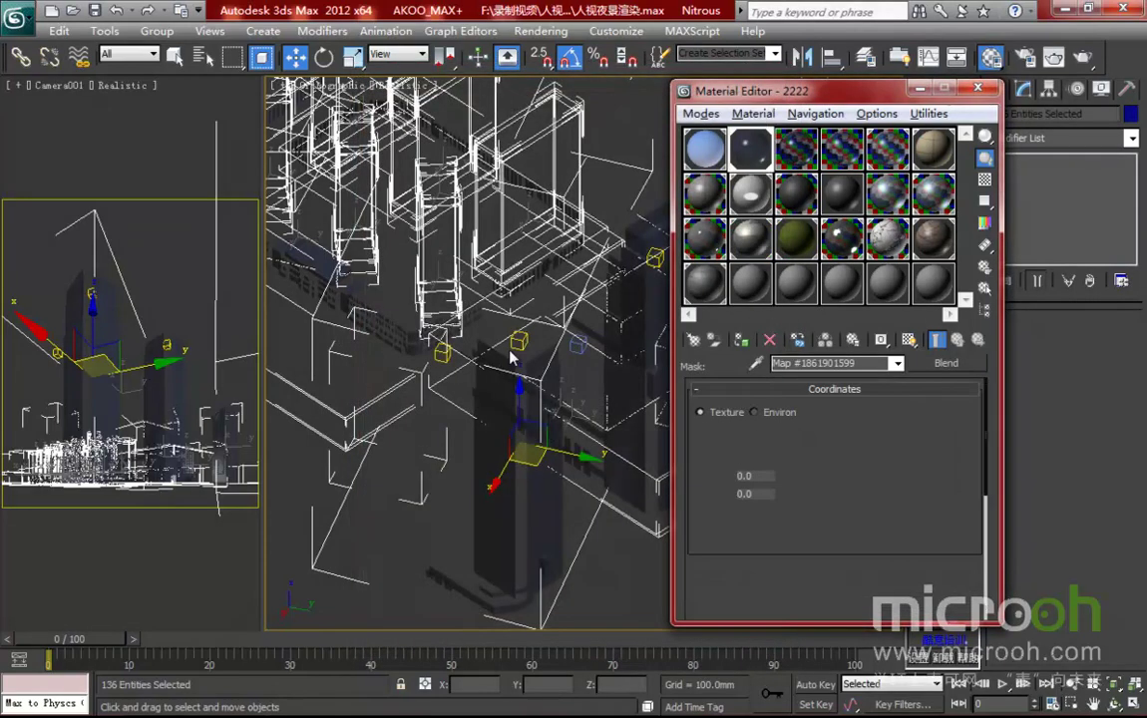
scroll(865, 439, "down", 2)
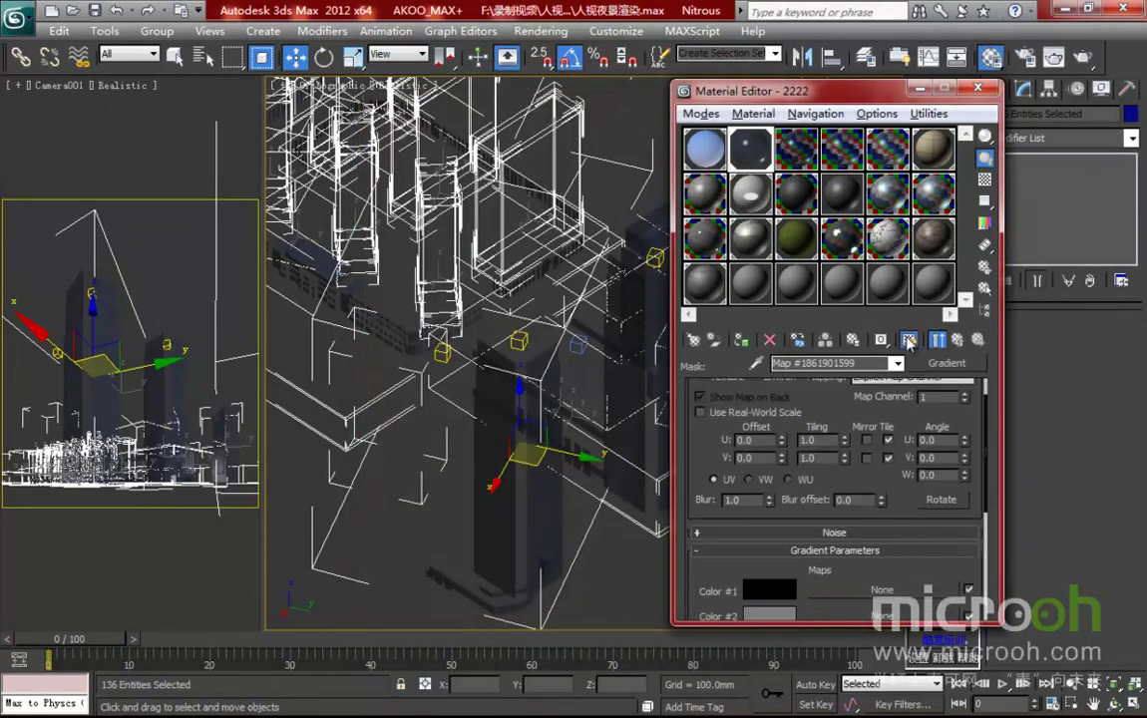
scroll(645, 343, "up", 3)
scroll(583, 354, "up", 2)
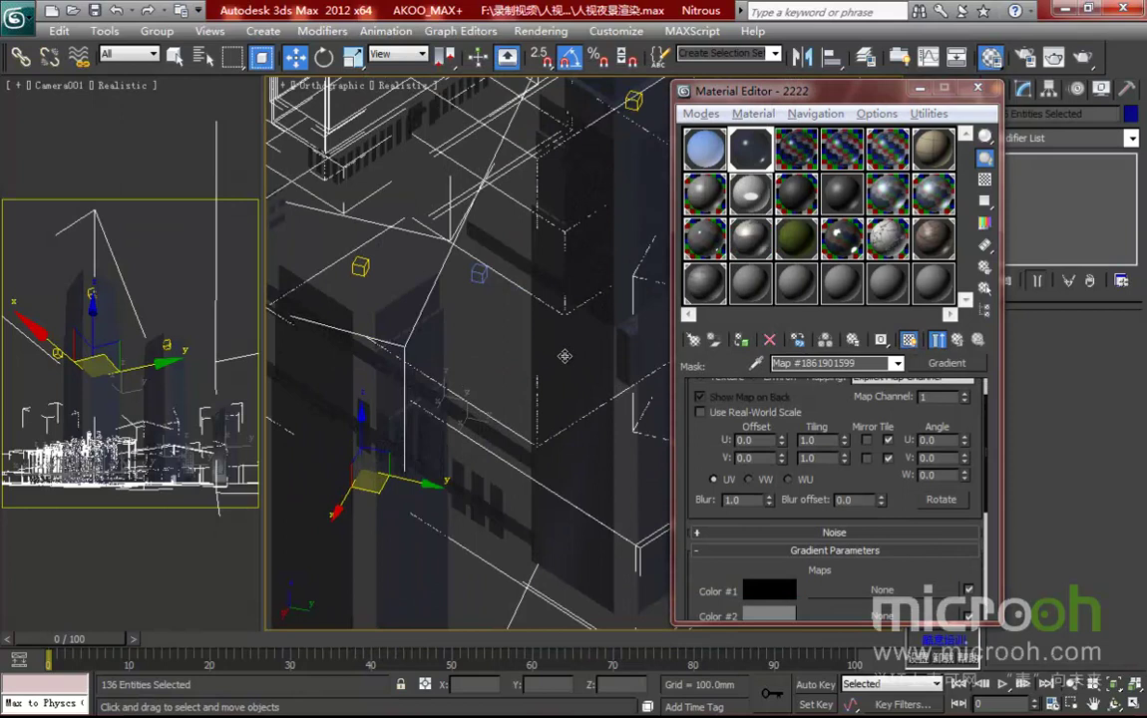
left_click(959, 342)
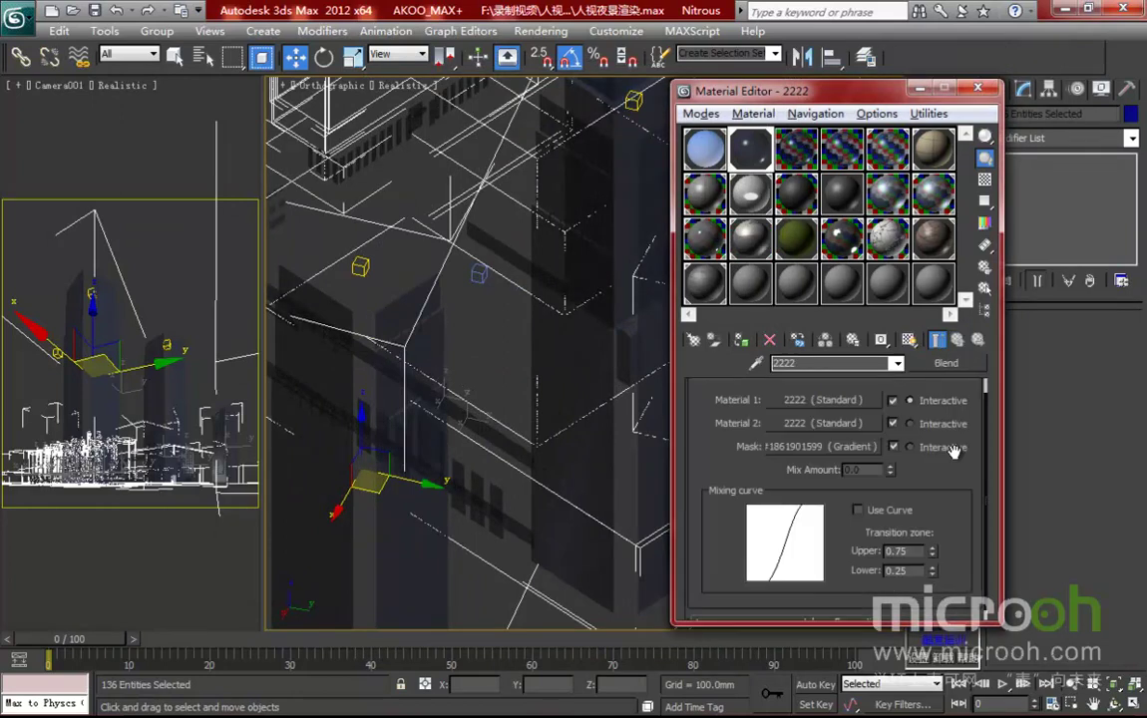
left_click(843, 454)
middle_click_drag(638, 289, 532, 385, "alt")
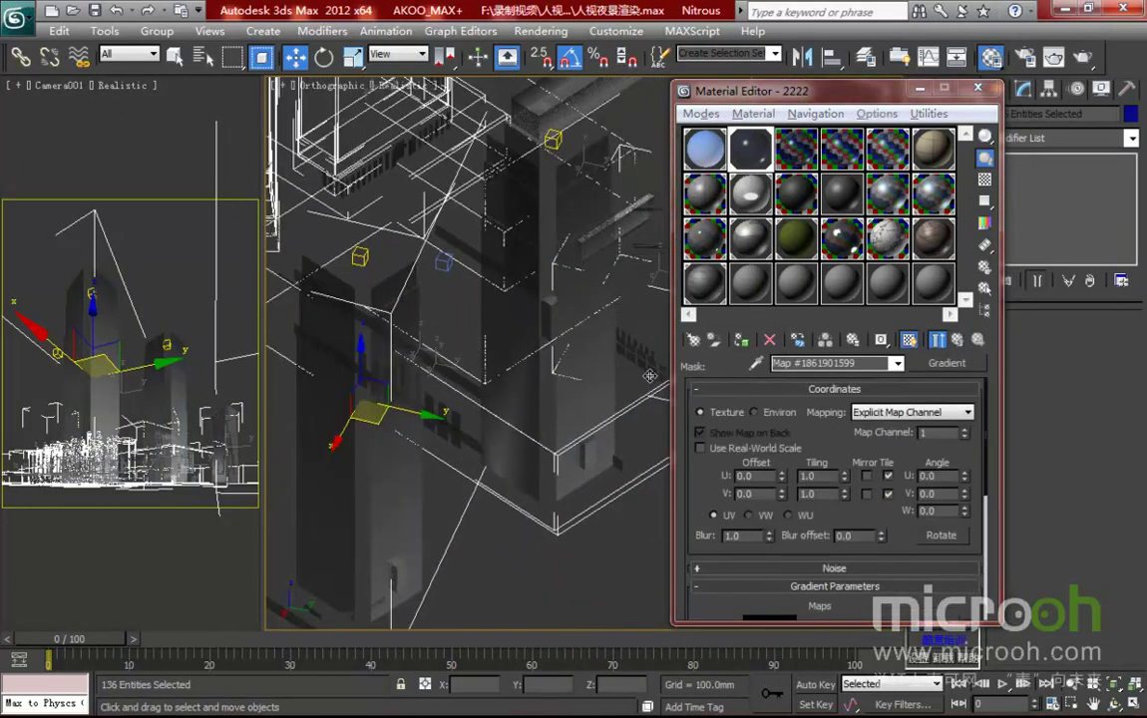
Apply a UVW Map modifier with Box mapping to the isolated glass and check the gradient on the towers
left_click_drag(815, 103, 696, 115)
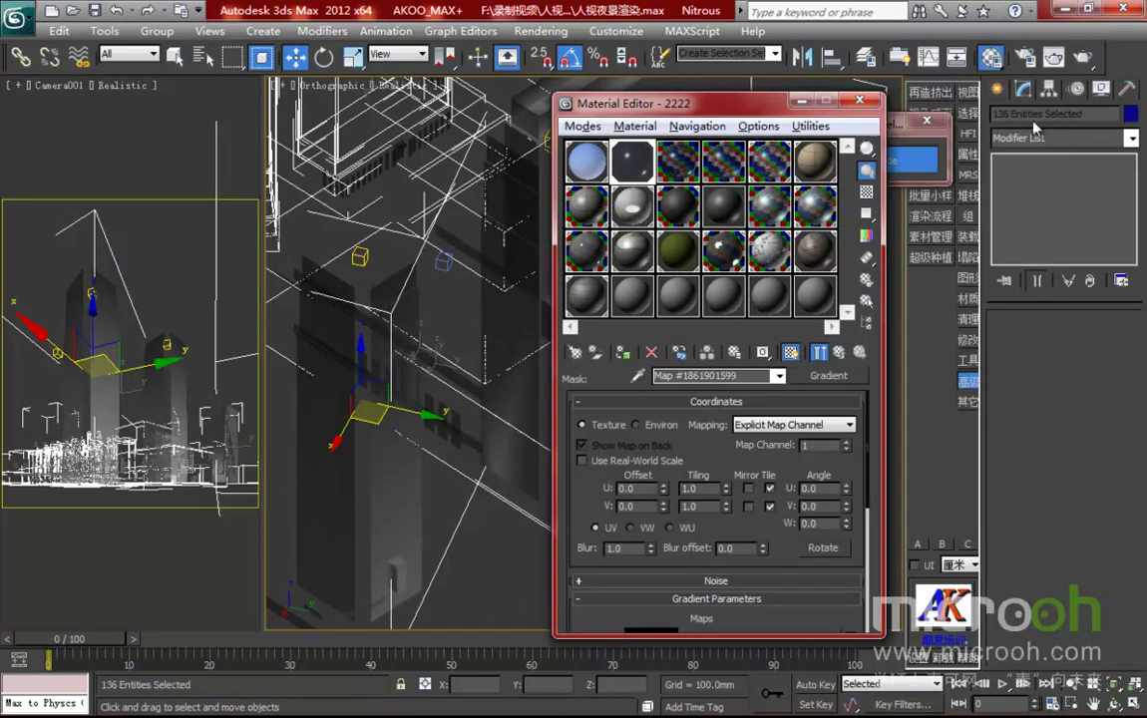
left_click(1057, 138)
key("u")
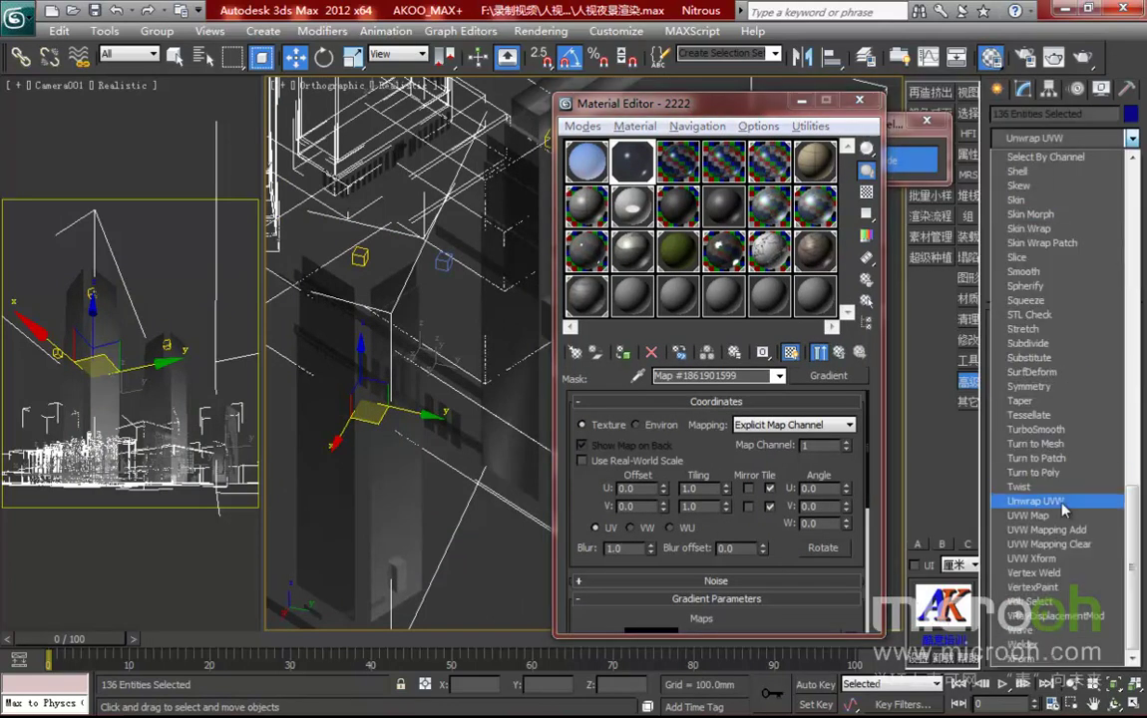
left_click(1047, 516)
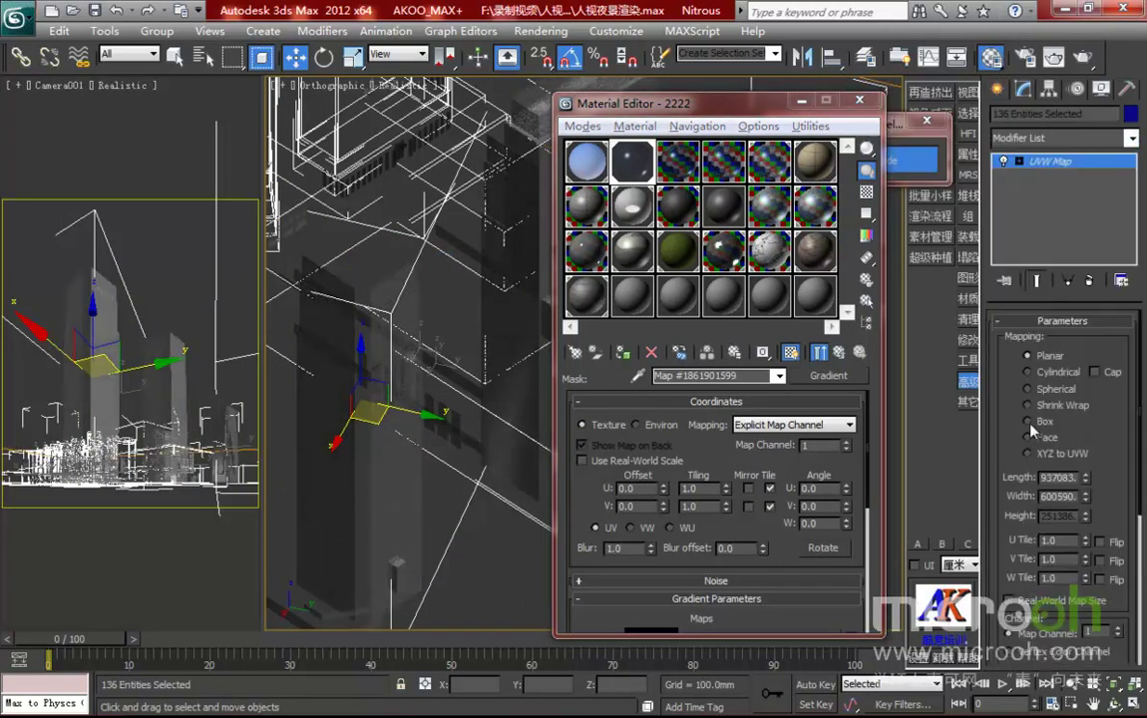
left_click(1030, 423)
left_click_drag(606, 108, 805, 88)
middle_click_drag(487, 418, 615, 451, "alt")
scroll(484, 399, "up", 2)
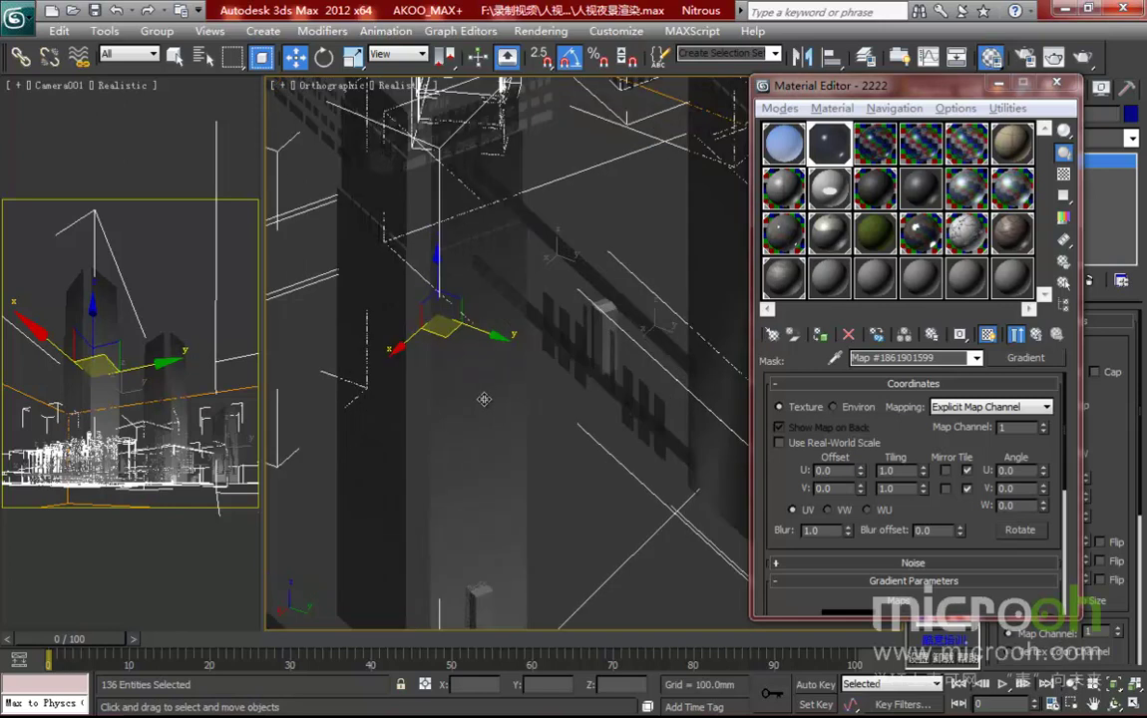
scroll(498, 299, "down", 2)
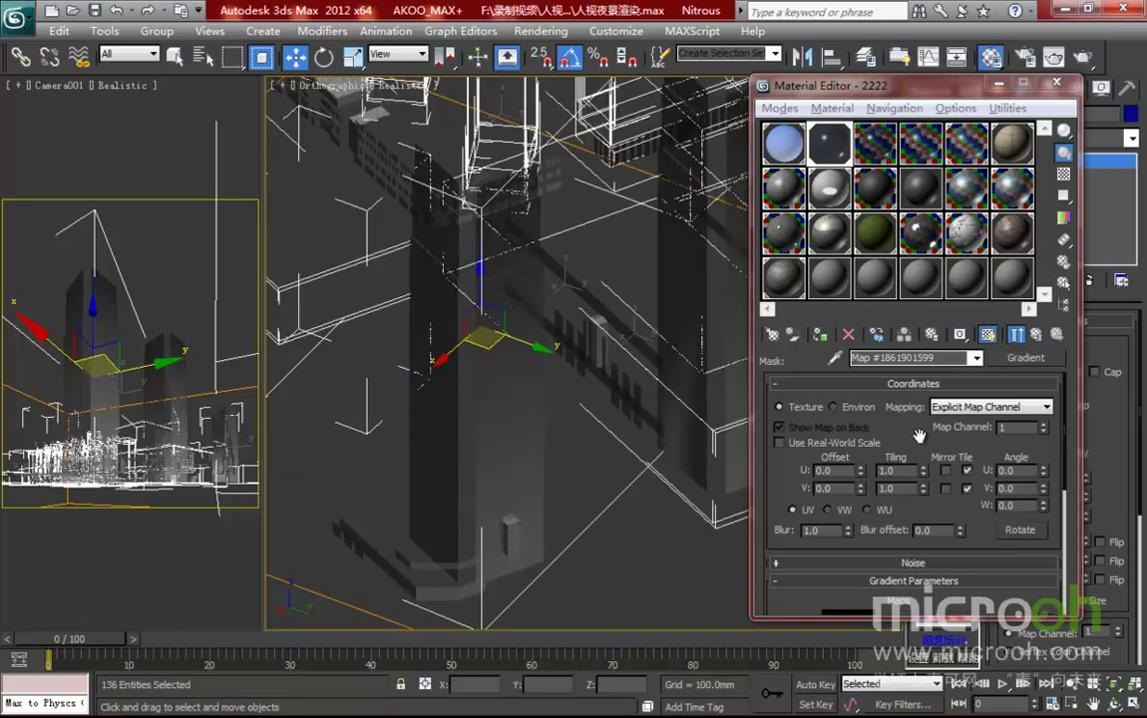
Darken Color #2 of the gradient mask to a neutral grey with value 84
scroll(909, 472, "down", 2)
left_click(838, 580)
mouse_move(551, 175)
left_mouse_down()
mouse_move(558, 152)
mouse_move(560, 173)
left_mouse_up()
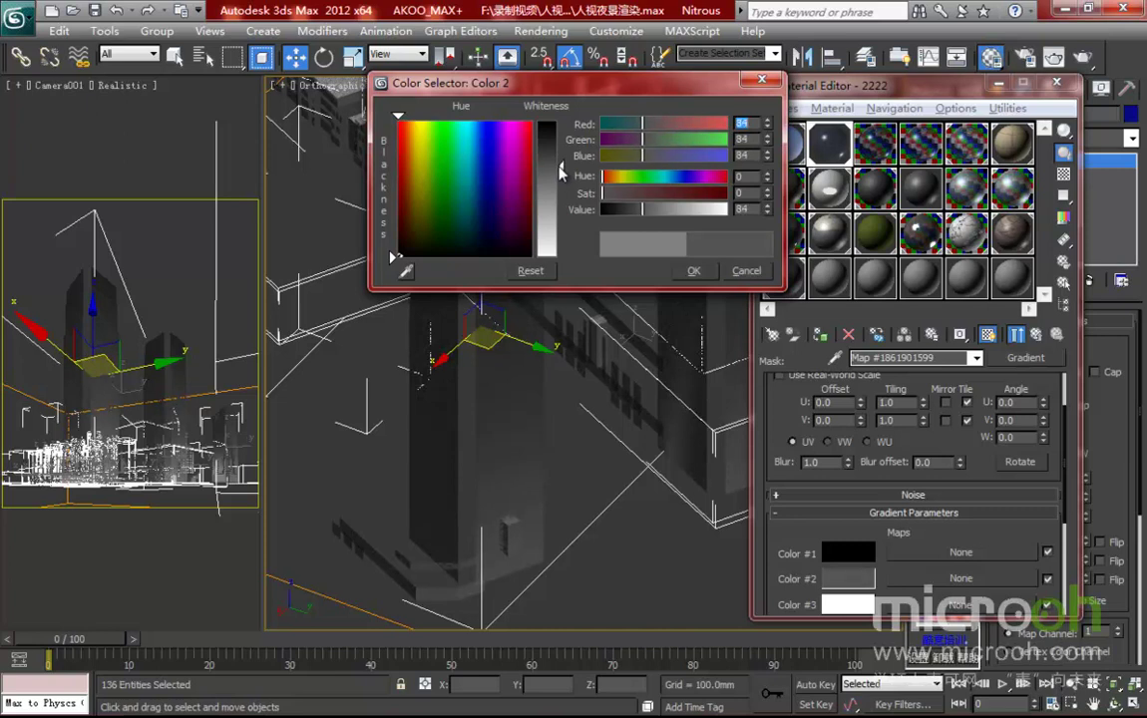
left_click_drag(593, 84, 613, 89)
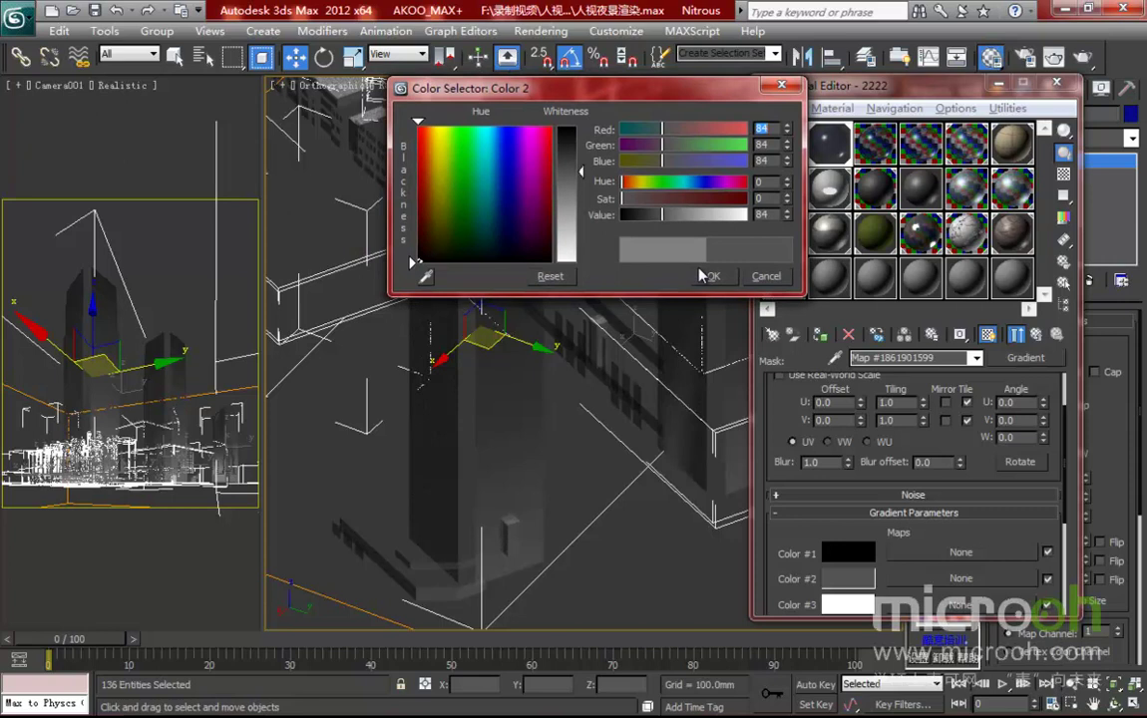
left_click(702, 274)
left_click_drag(768, 406, 779, 367)
left_click_drag(832, 90, 793, 86)
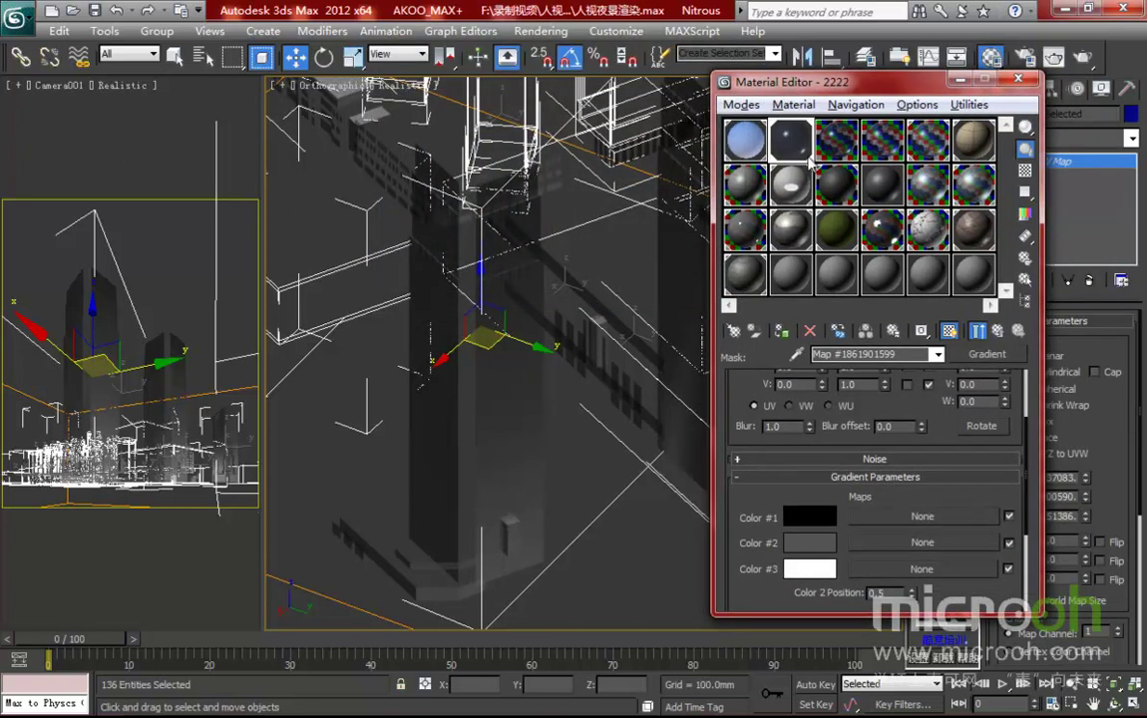
Turn on the checkered background for the 2222 sample and examine the glass transparency in an enlarged preview
left_click(1022, 170)
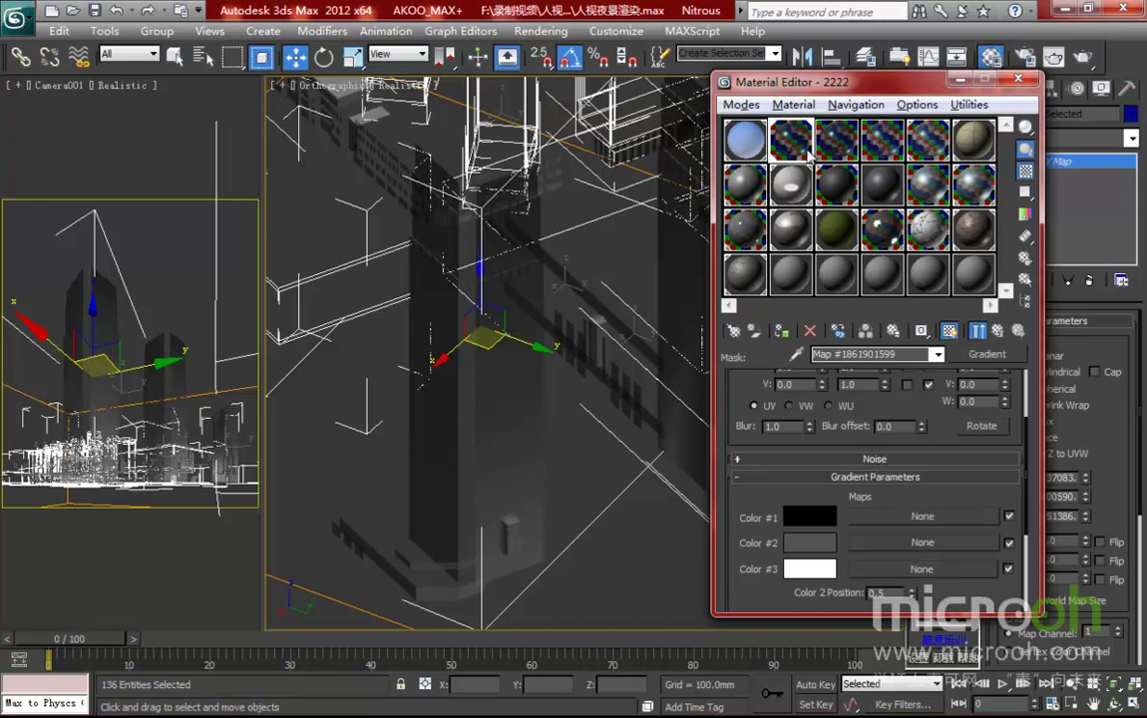
double_click(810, 154)
left_click_drag(419, 171, 445, 174)
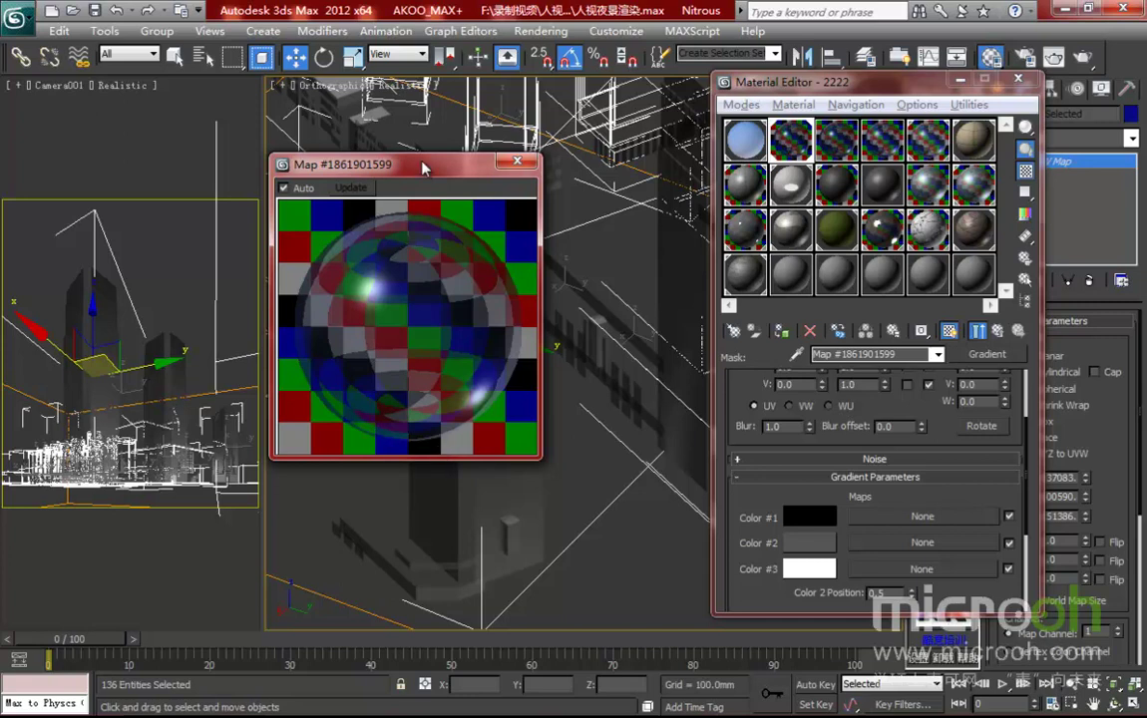
left_click_drag(422, 165, 422, 188)
left_click(516, 183)
left_click_drag(783, 82, 752, 81)
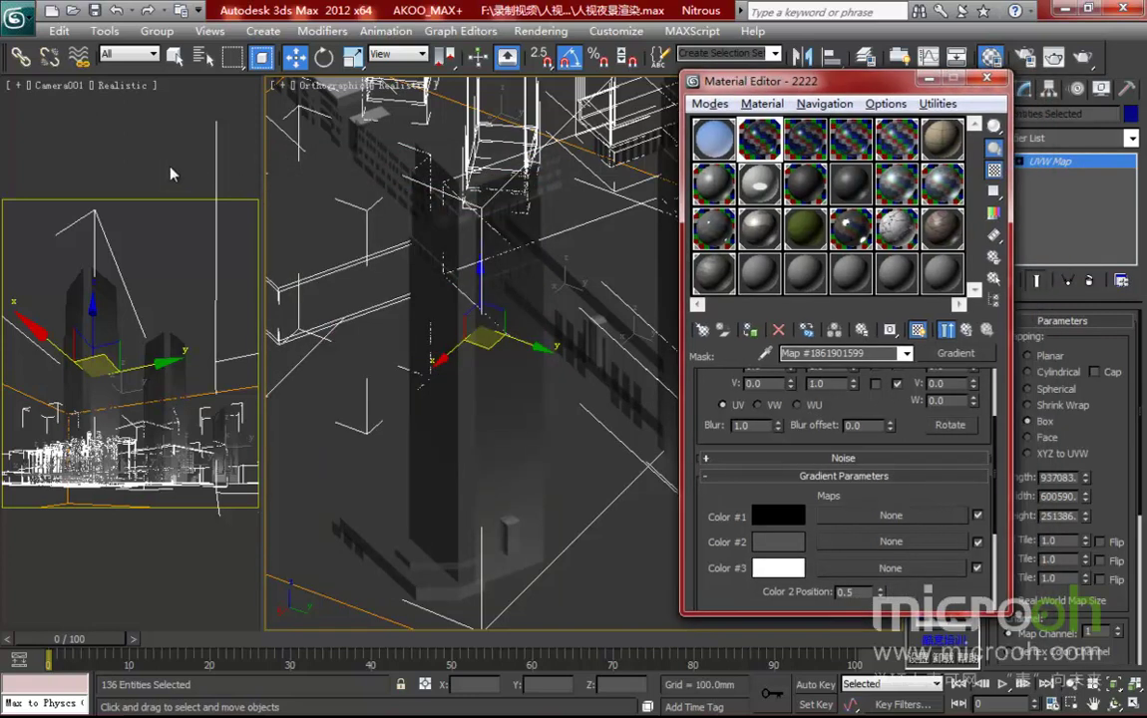
Deselect the glass, minimize the Material Editor and exit isolation to bring back the whole scene
left_click(202, 172)
left_click(928, 80)
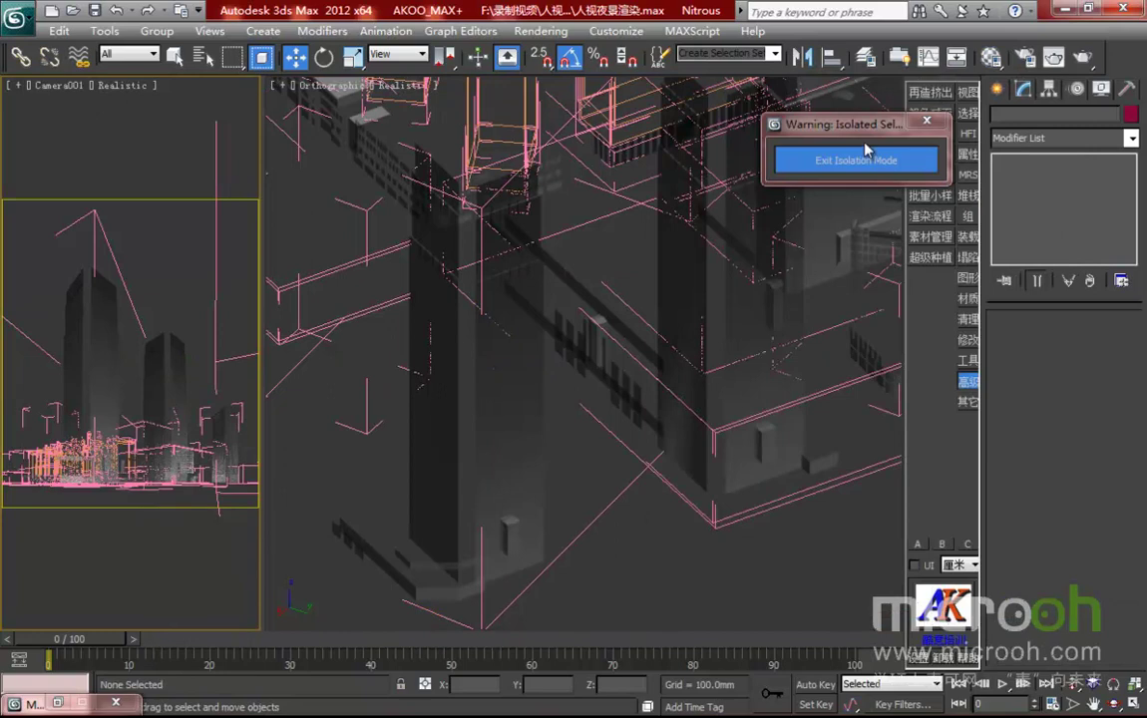
left_click(855, 162)
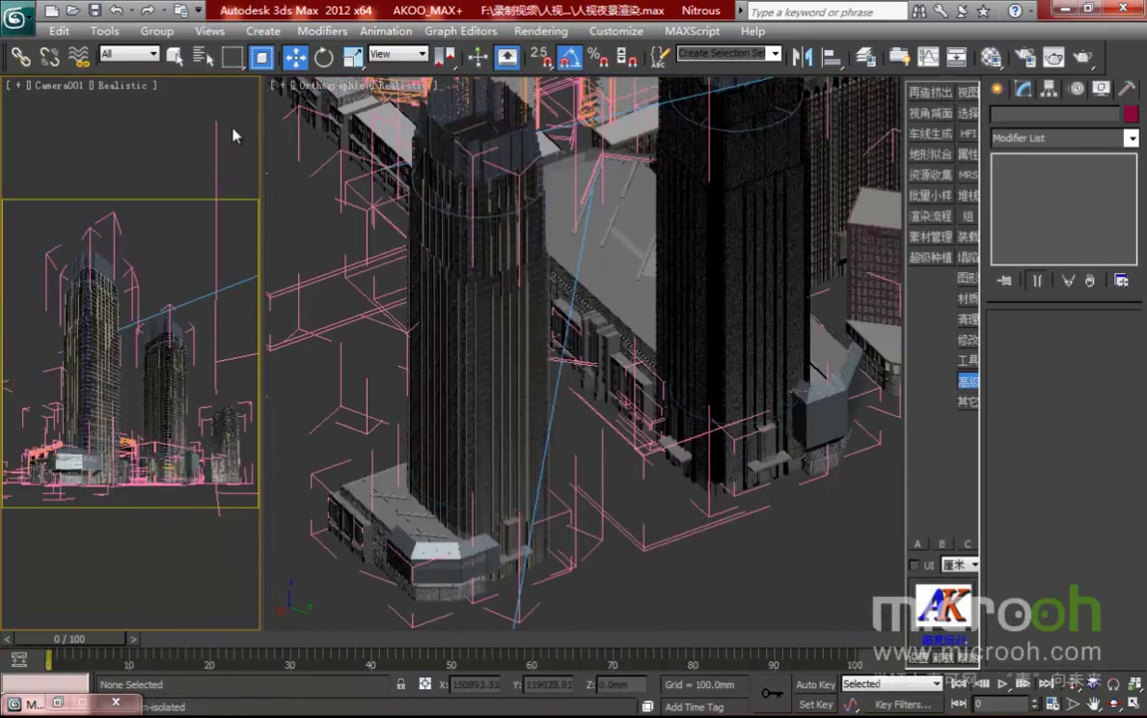
Open the last Camera001 render and clone it, placing both frame windows side by side for comparison
left_click(1059, 62)
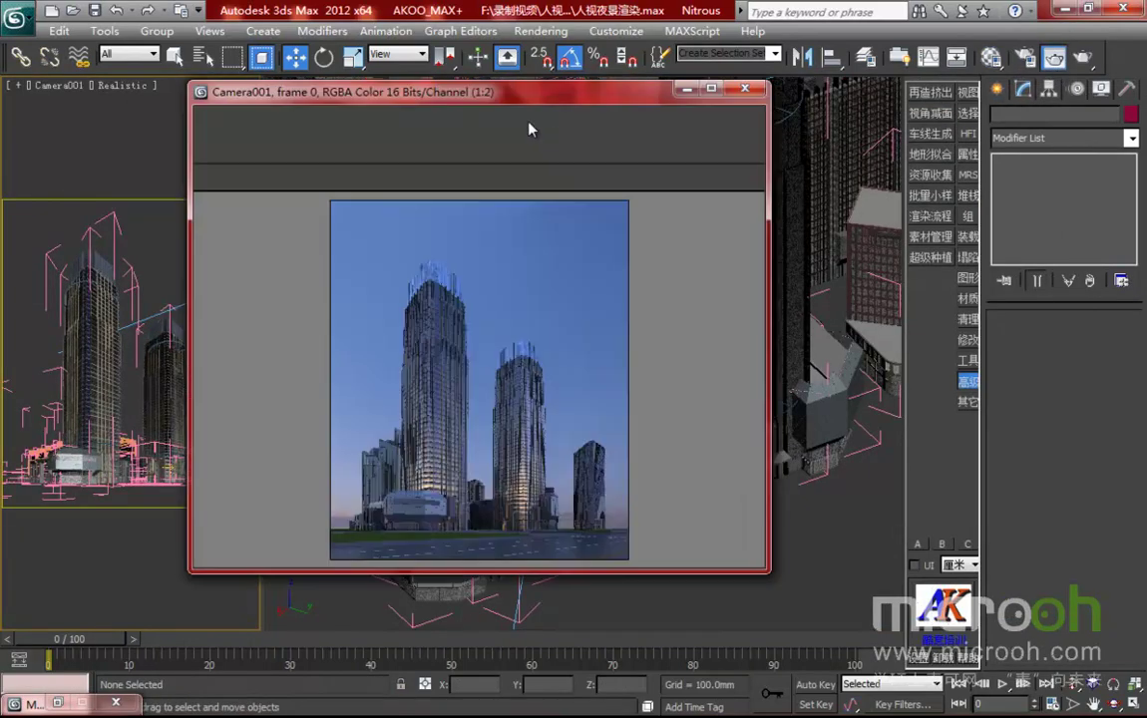
left_click_drag(454, 90, 391, 96)
left_click(161, 181)
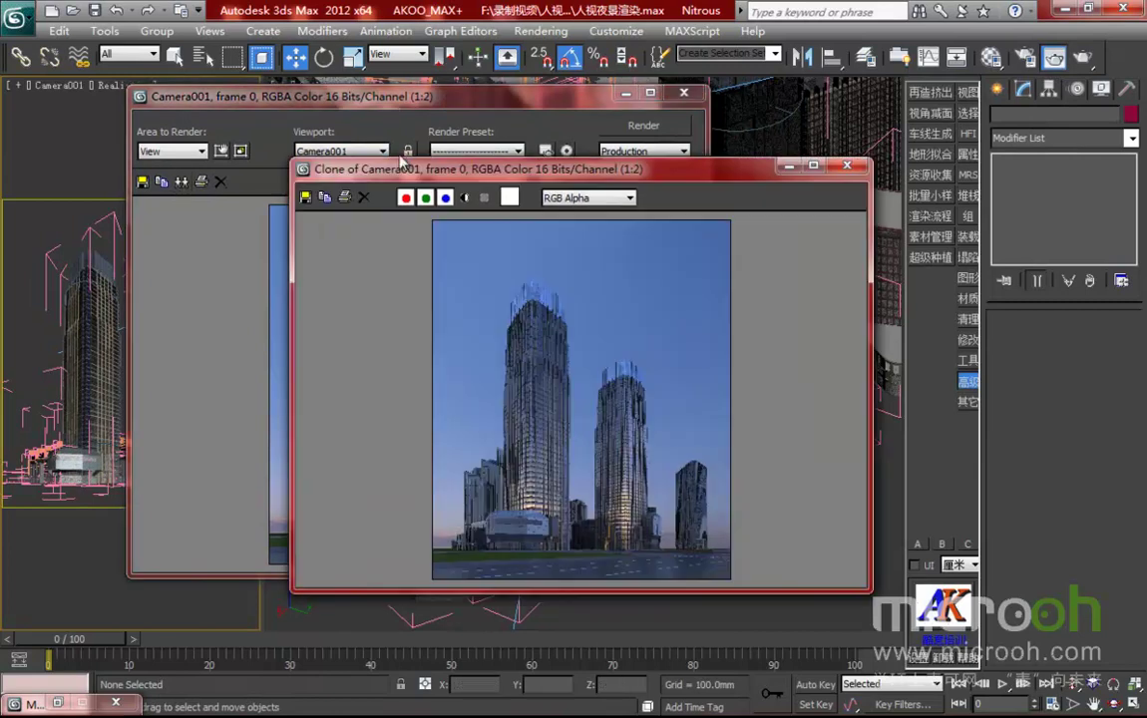
left_click_drag(383, 160, 720, 131)
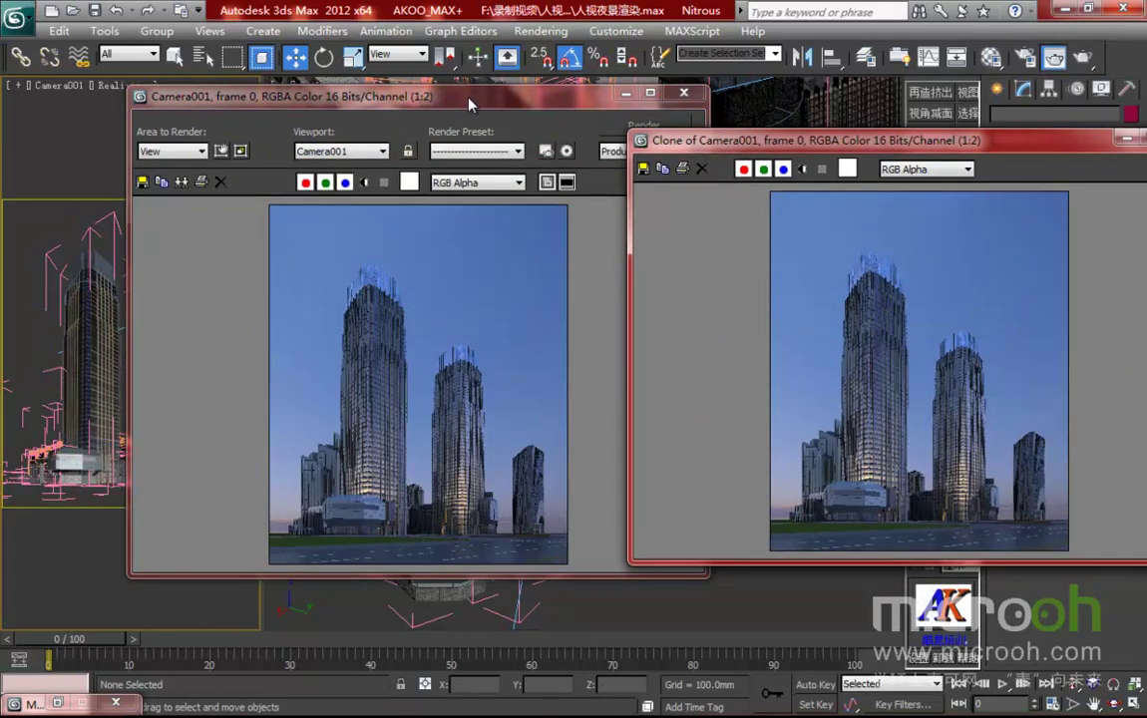
left_click_drag(471, 104, 409, 115)
Set the area to render to Region, fit the region around the two main towers and render it
left_click(128, 162)
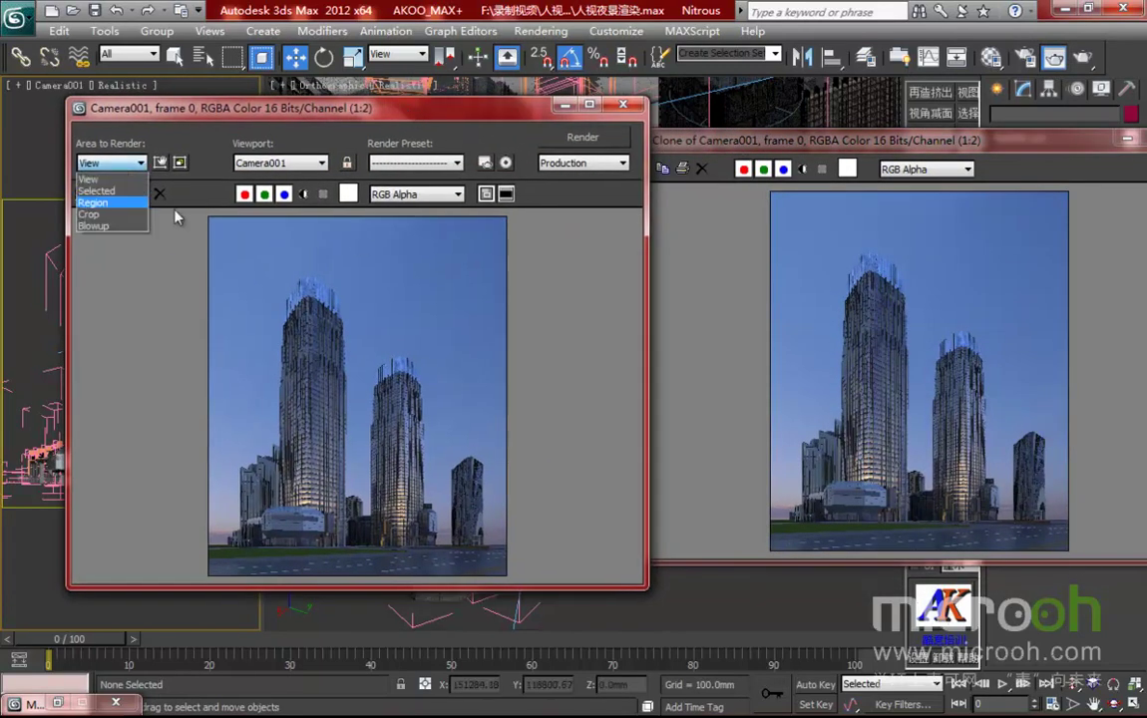
left_click(93, 203)
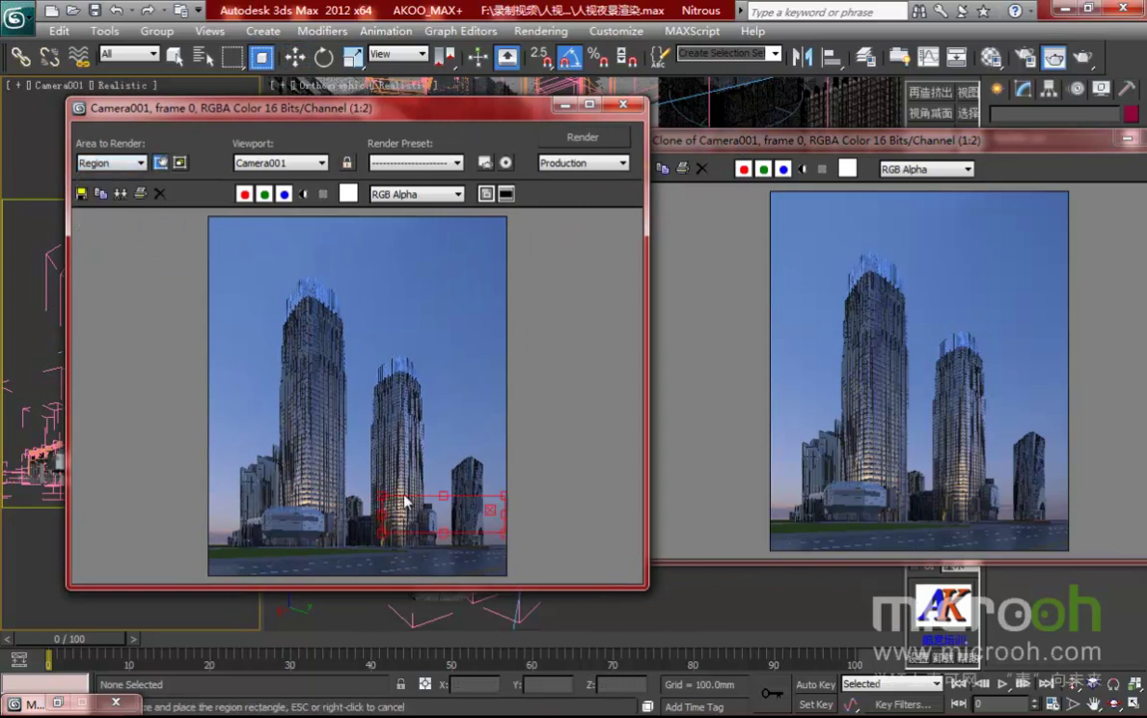
left_click_drag(379, 496, 241, 264)
left_click_drag(350, 380, 343, 389)
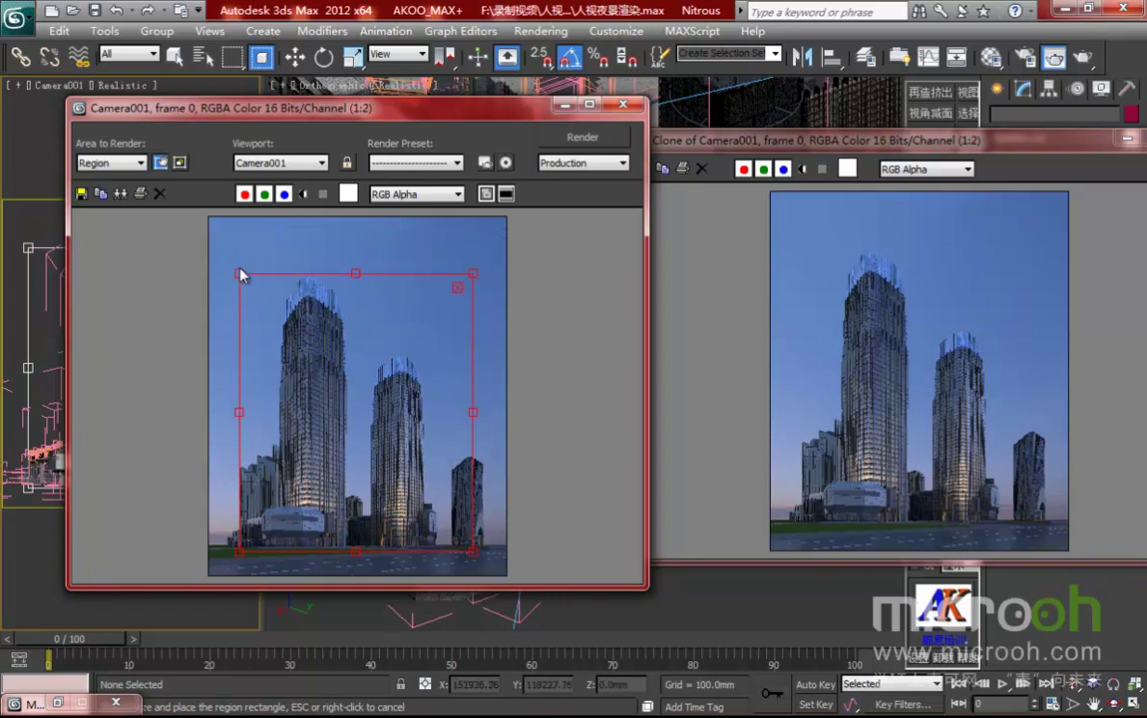
left_click_drag(239, 272, 290, 267)
left_click_drag(371, 379, 329, 392)
left_click(583, 138)
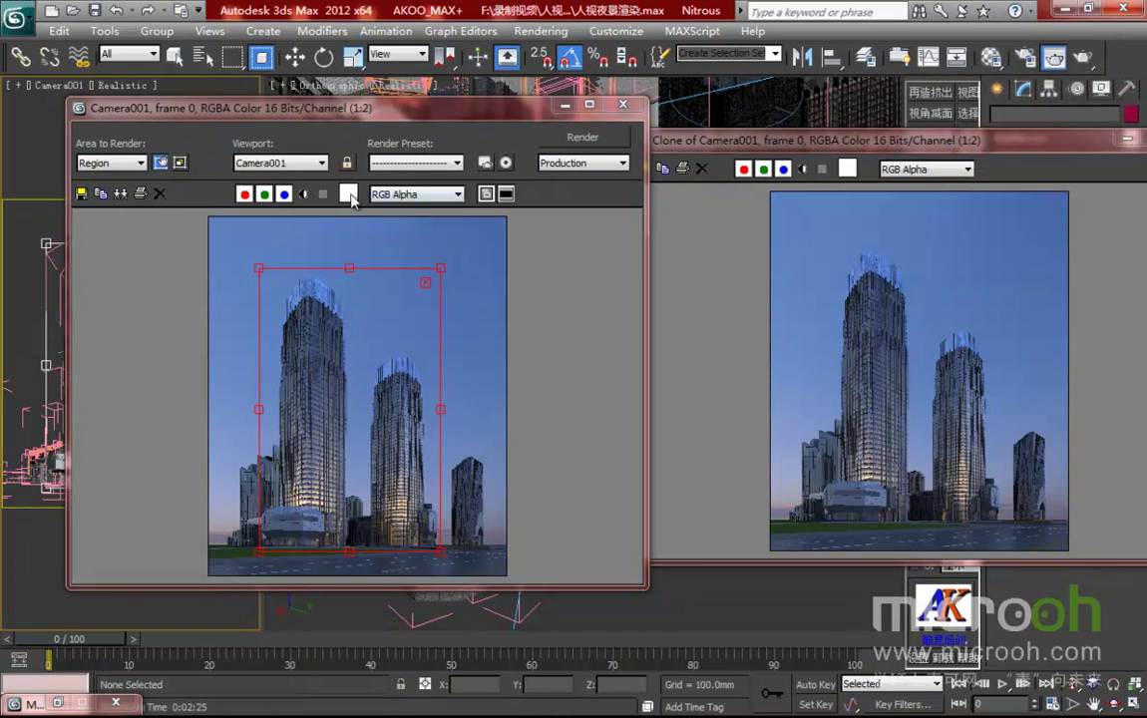
Set the area to render back to View and enlarge the Camera001 frame window over the clone
left_click(126, 172)
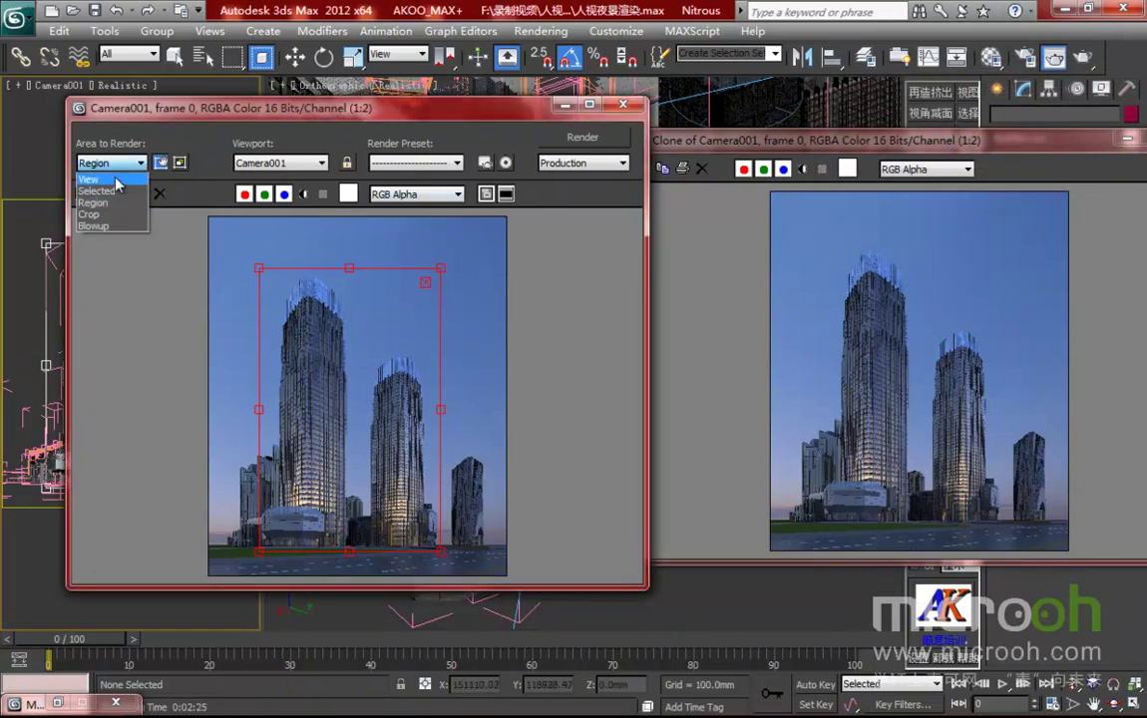
left_click(98, 177)
left_click_drag(529, 106, 501, 68)
left_click_drag(620, 552, 734, 647)
Examine the lit lower floors, the upper facades and the crowns of both towers in the enlarged render
scroll(431, 539, "up", 4)
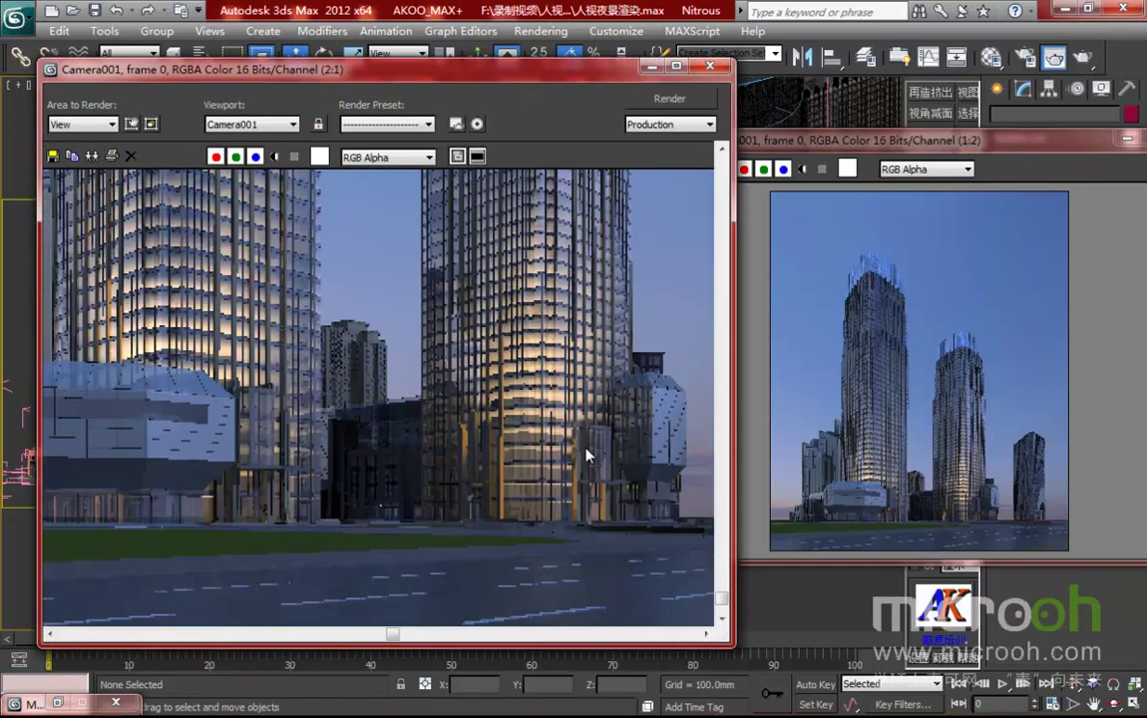
scroll(587, 459, "down", 2)
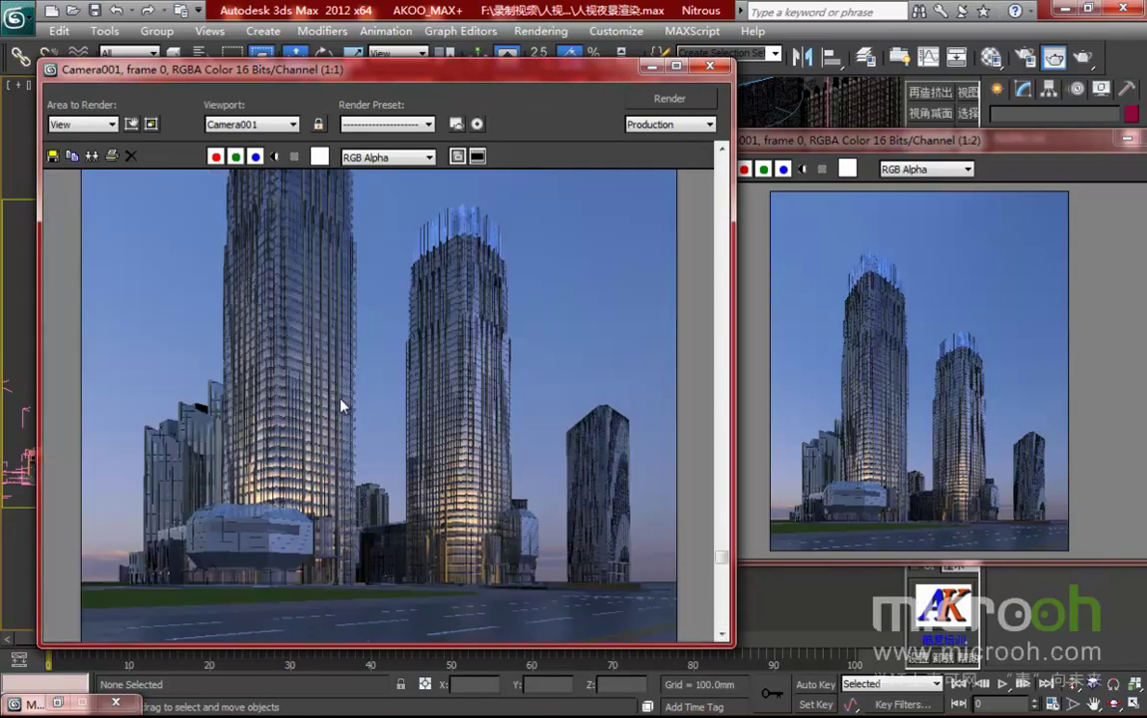
scroll(331, 384, "up", 2)
middle_click_drag(338, 361, 343, 416)
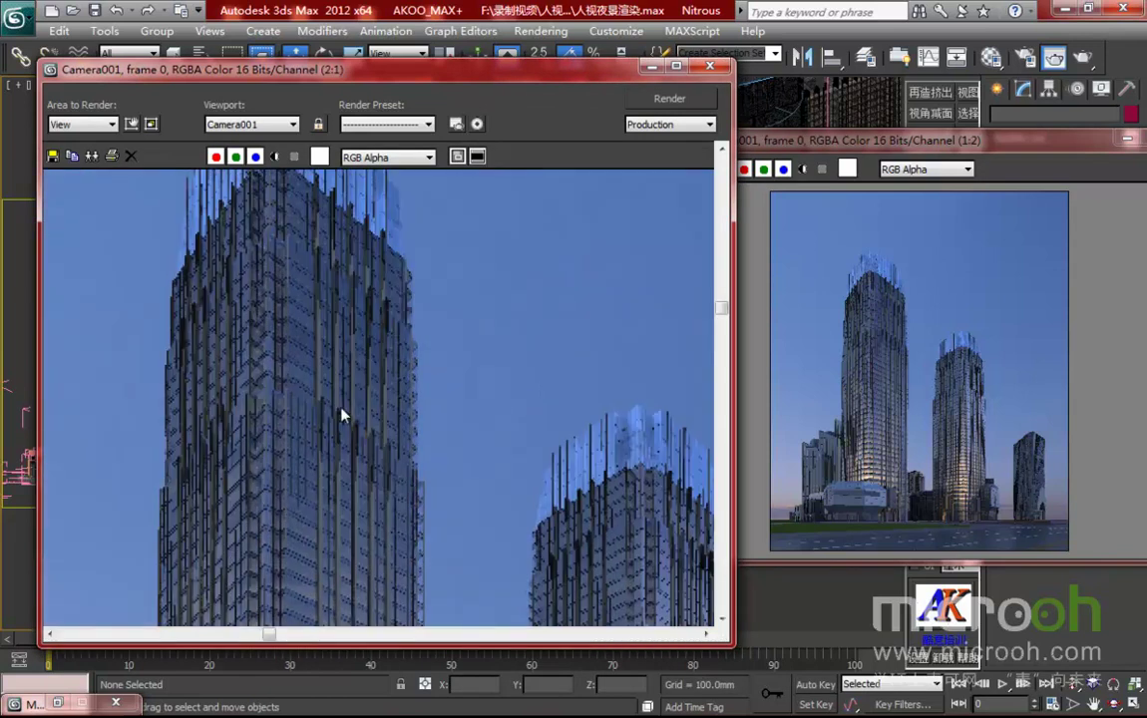
scroll(327, 334, "down", 2)
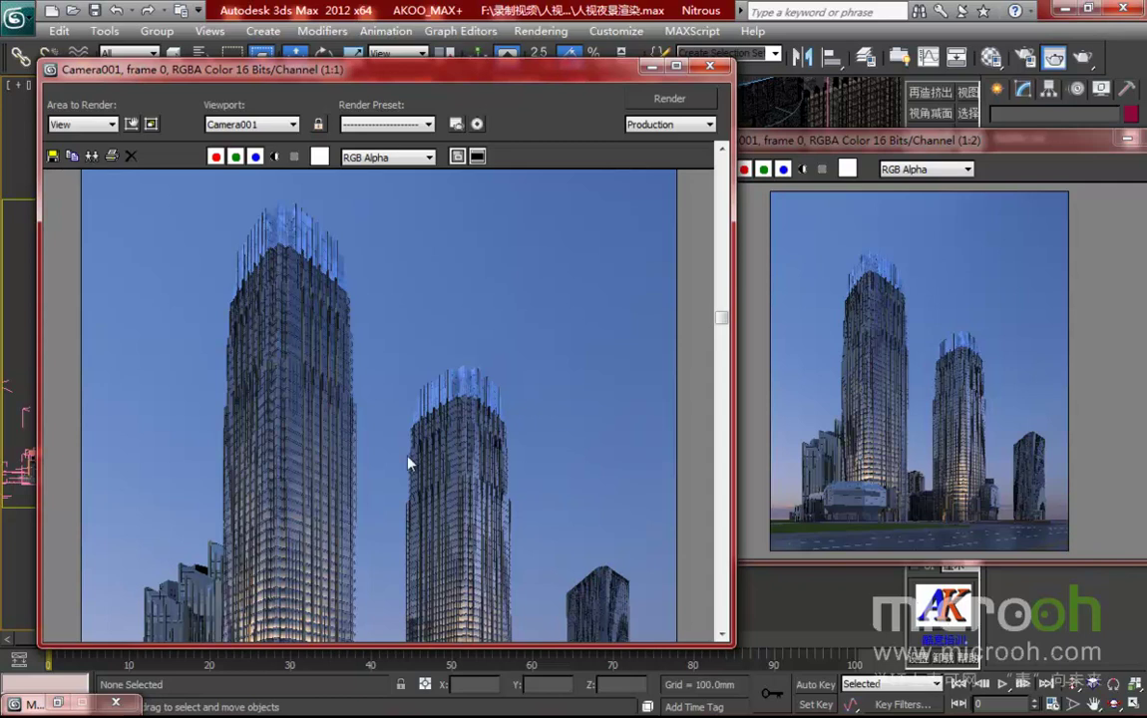
scroll(417, 465, "up", 1)
scroll(410, 407, "up", 1)
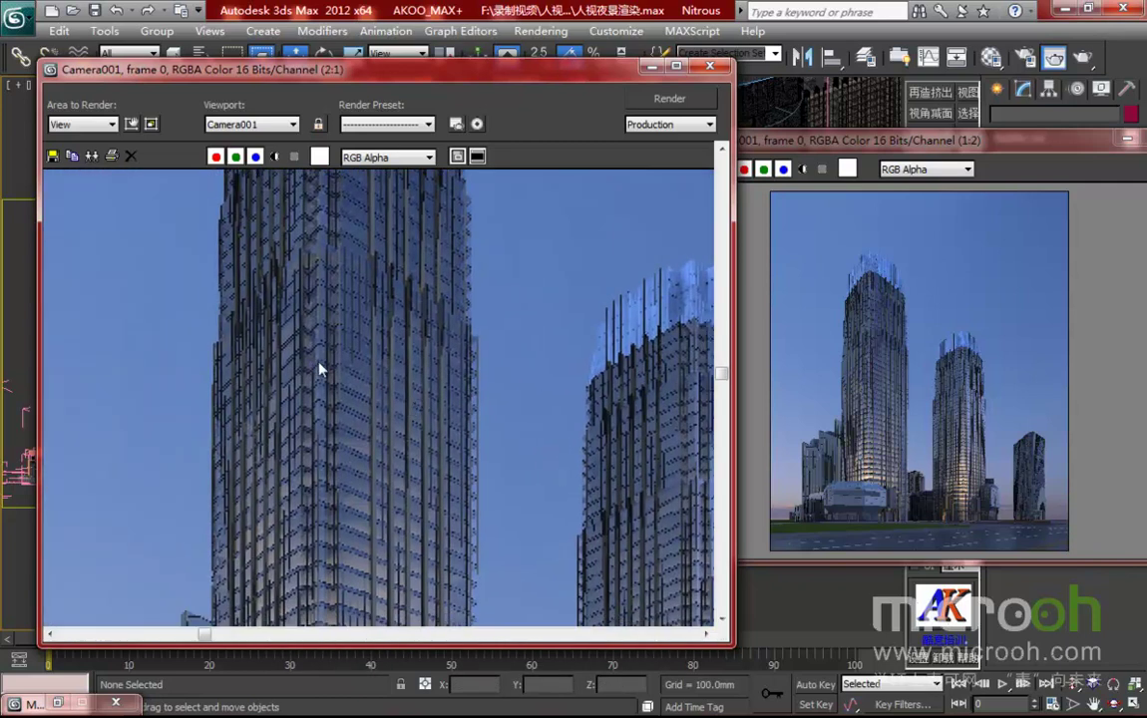
scroll(340, 384, "down", 1)
scroll(279, 354, "up", 1)
middle_click_drag(279, 353, 291, 482)
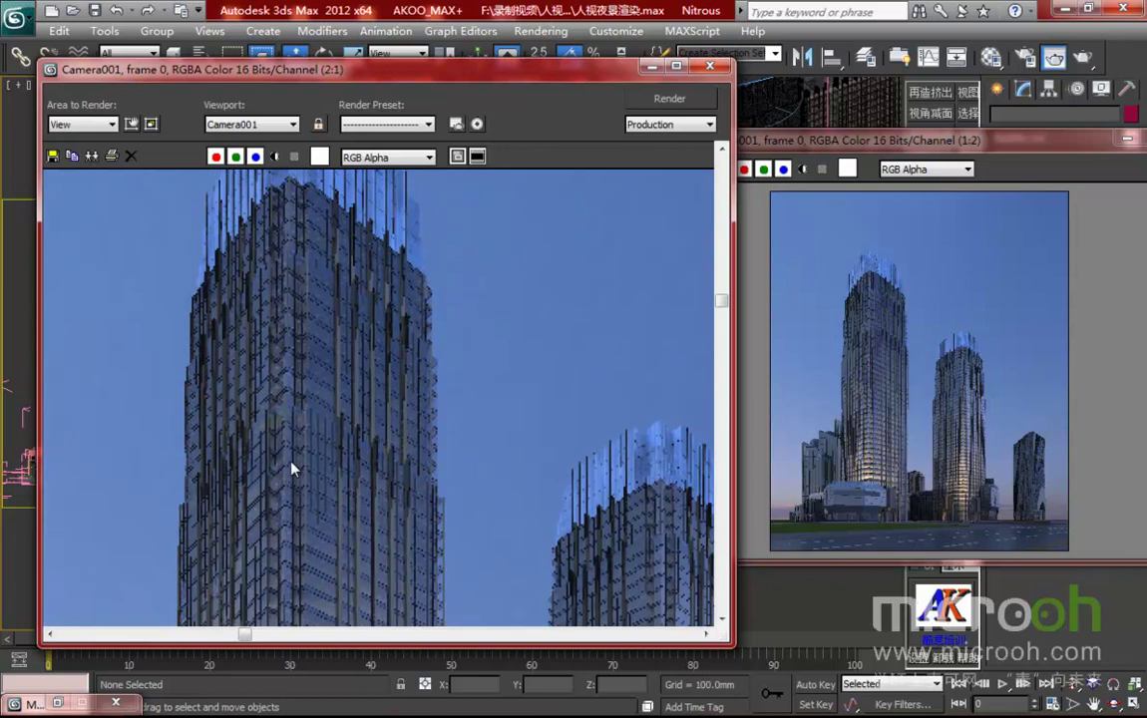
scroll(293, 467, "down", 1)
scroll(293, 467, "down", 1)
scroll(299, 479, "up", 1)
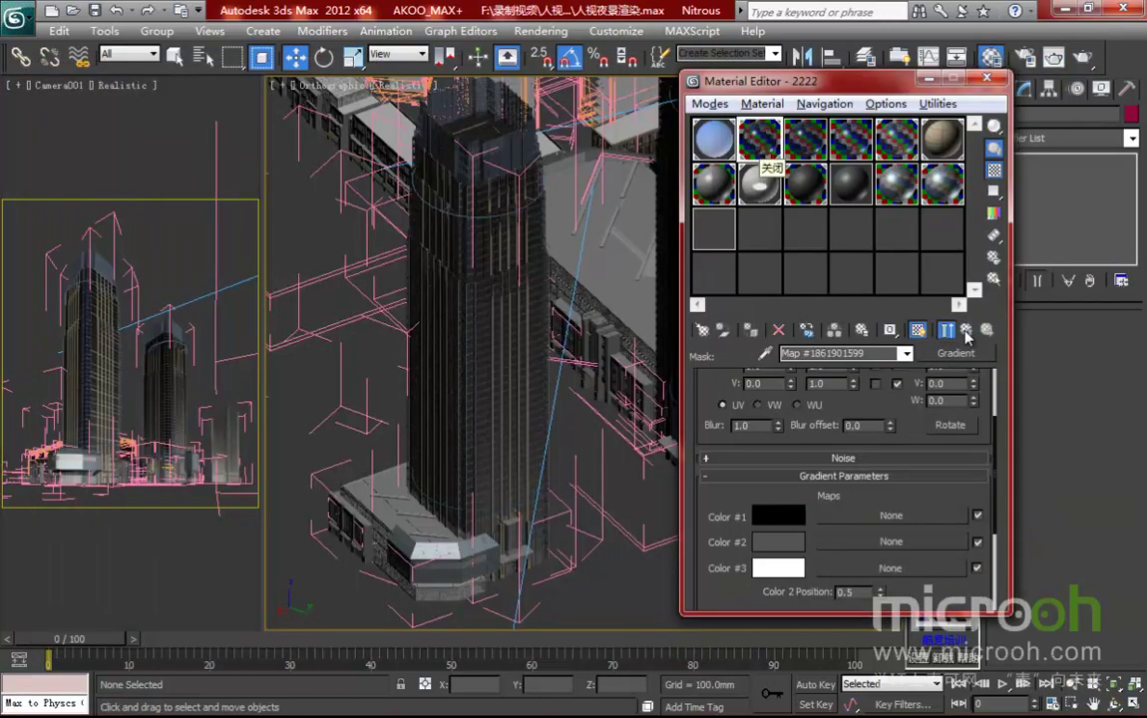
Return from the gradient mask to the 2222 Blend material and set Material 1's self-illumination to 20
left_click(965, 331)
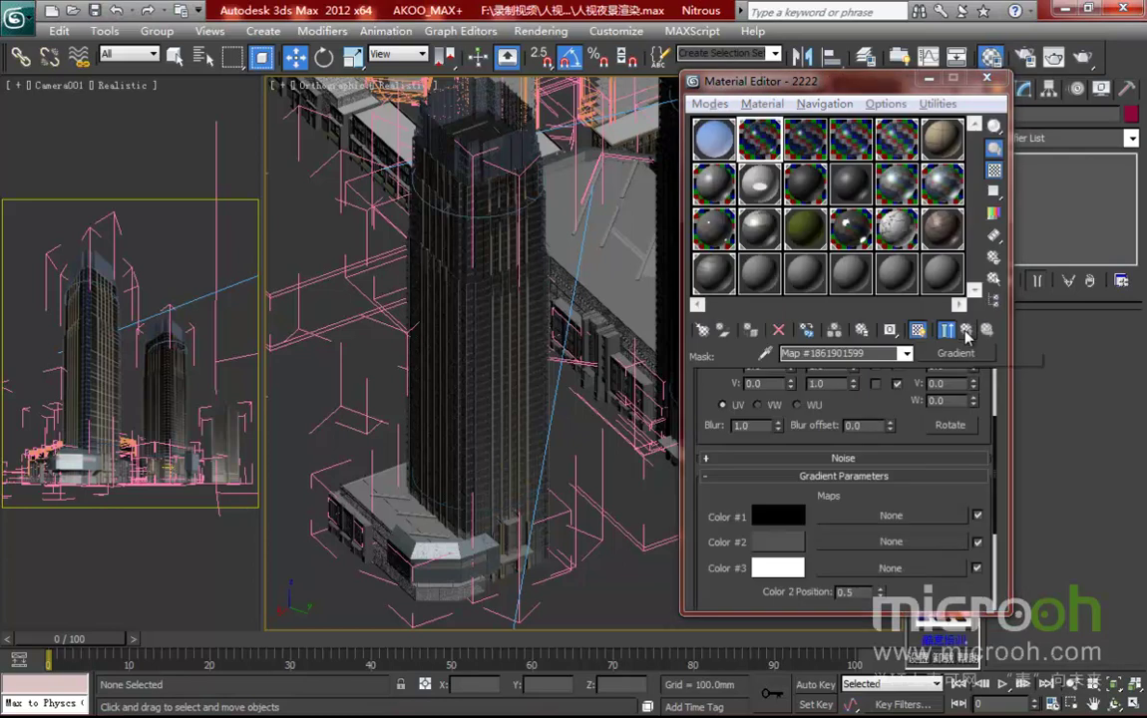
scroll(907, 409, "up", 3)
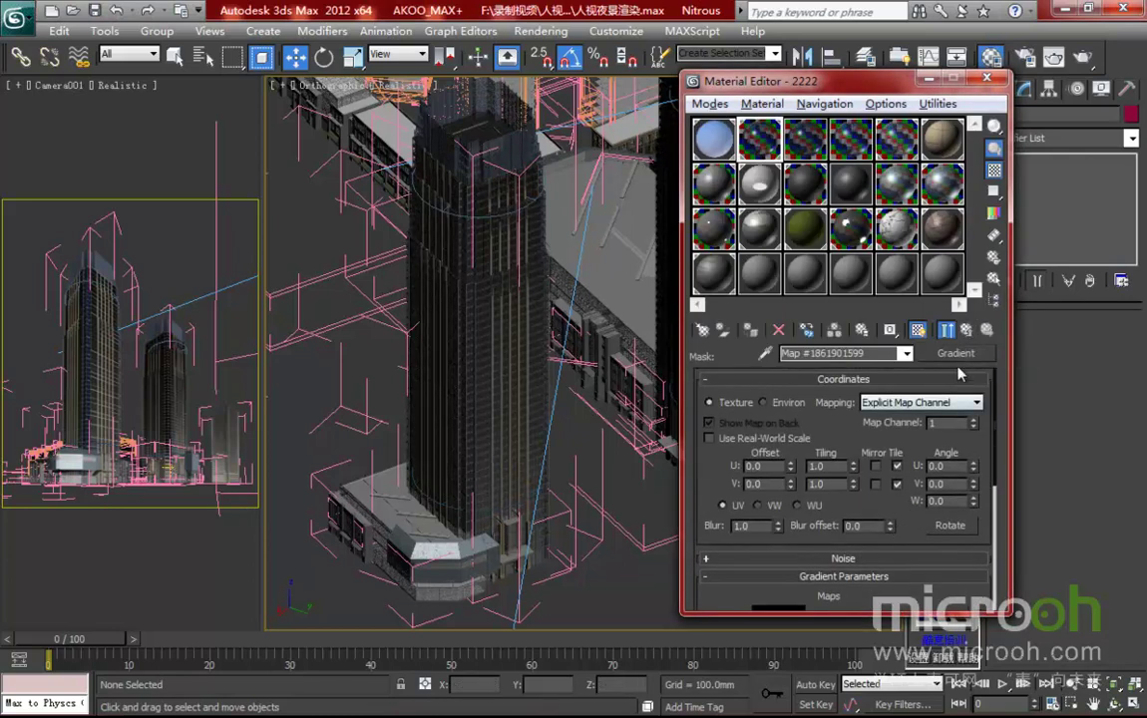
left_click(965, 331)
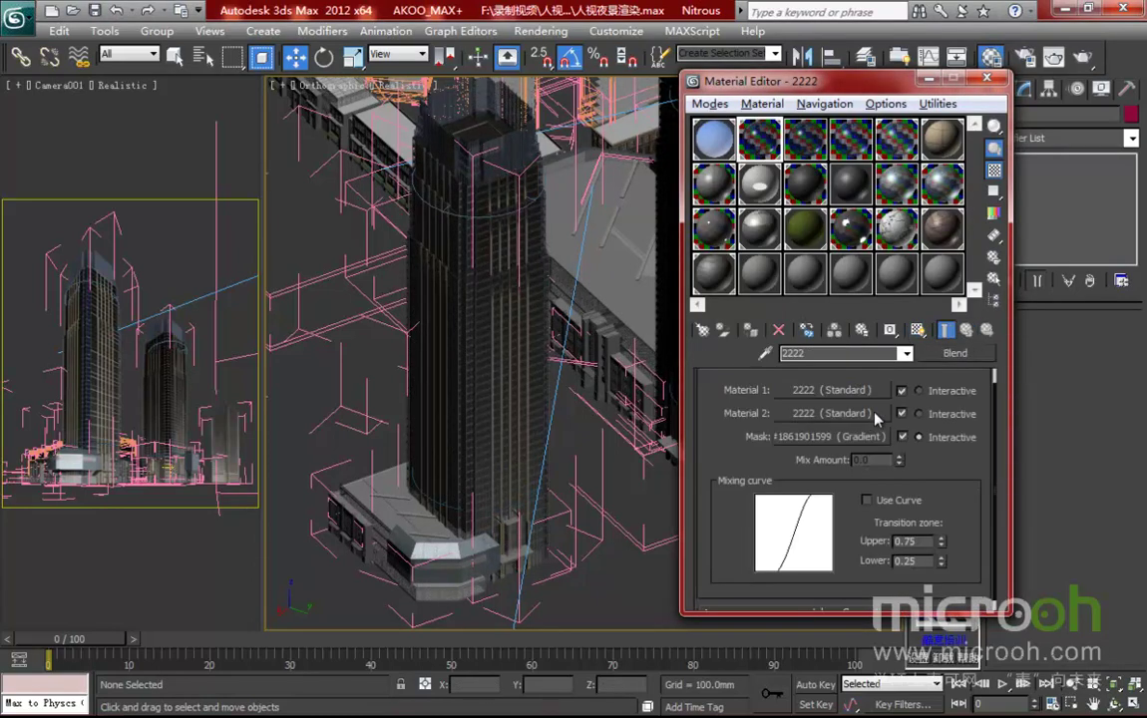
left_click(825, 392)
left_click(929, 465)
type("20")
key("Return")
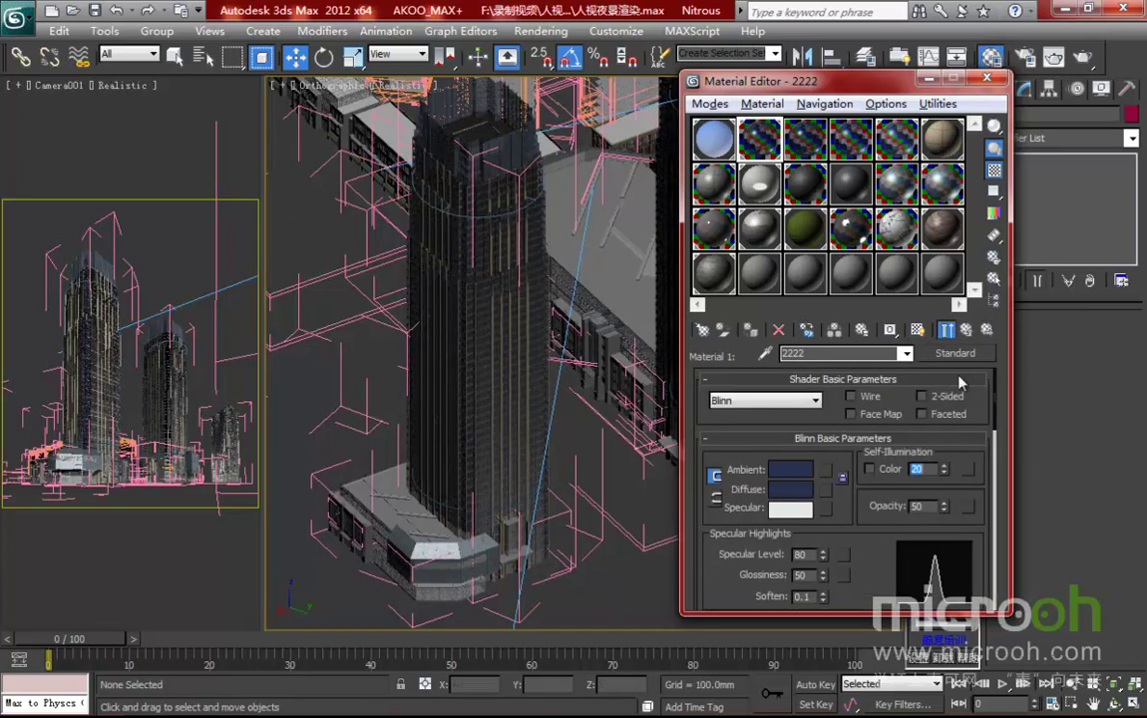
left_click(966, 330)
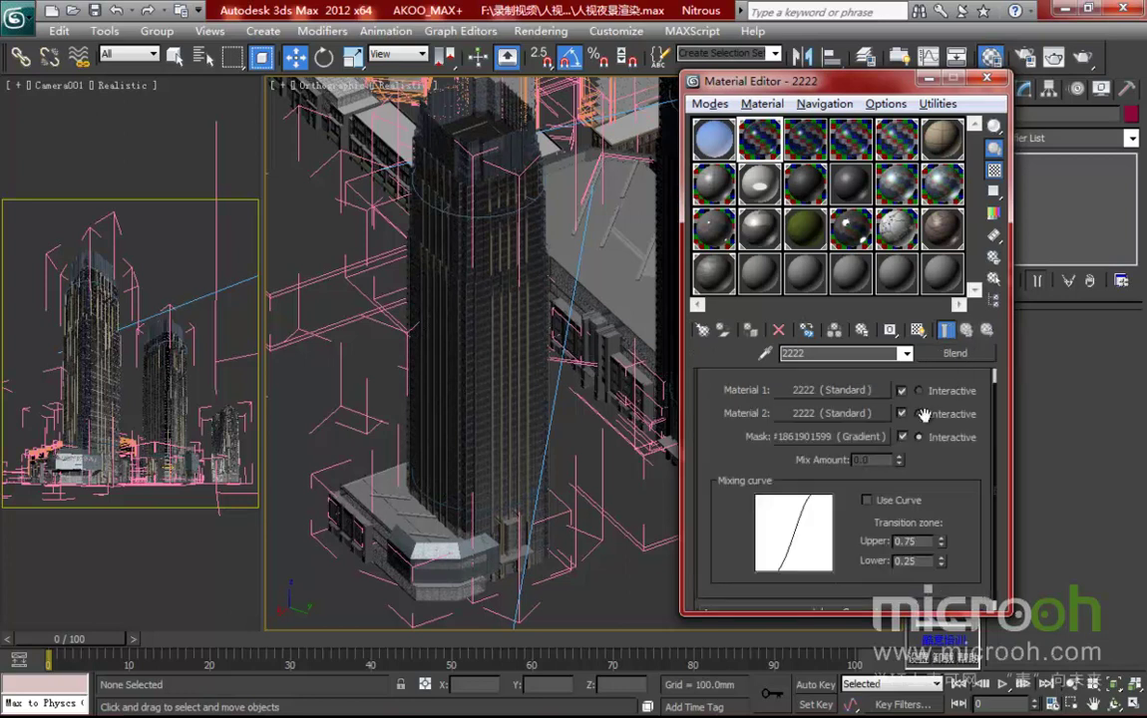
Set the self-illumination of the 2222 Blend's Material 2 to 20 and return to the Blend level
left_click(853, 424)
left_click_drag(929, 416, 885, 419)
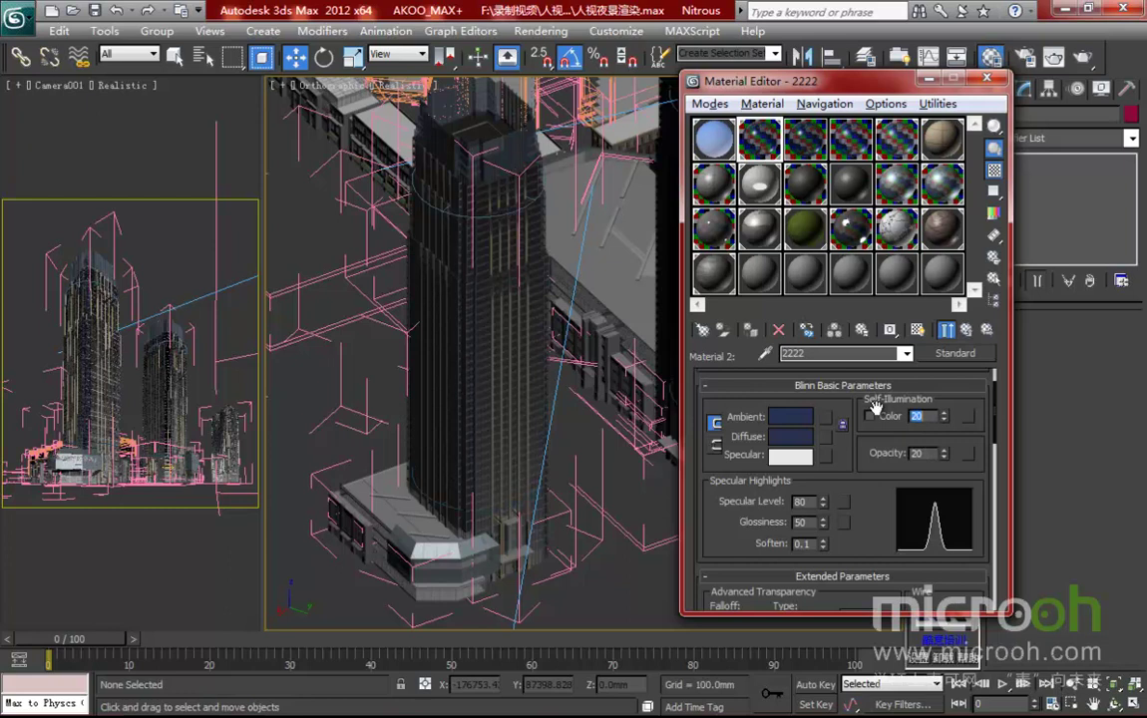
left_click(966, 332)
left_click_drag(796, 81, 834, 83)
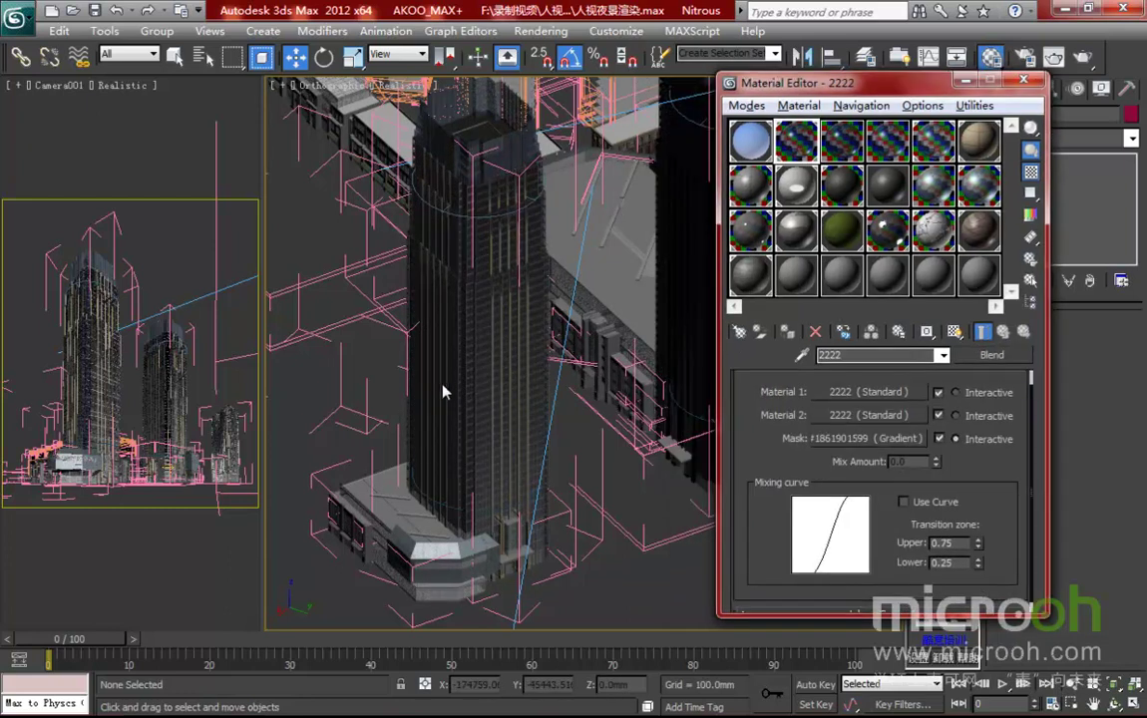
Select the 透玻璃 material and set its ambient and diffuse color to a lighter blue, RGB 77, 99, 131
middle_click_drag(518, 336, 524, 375)
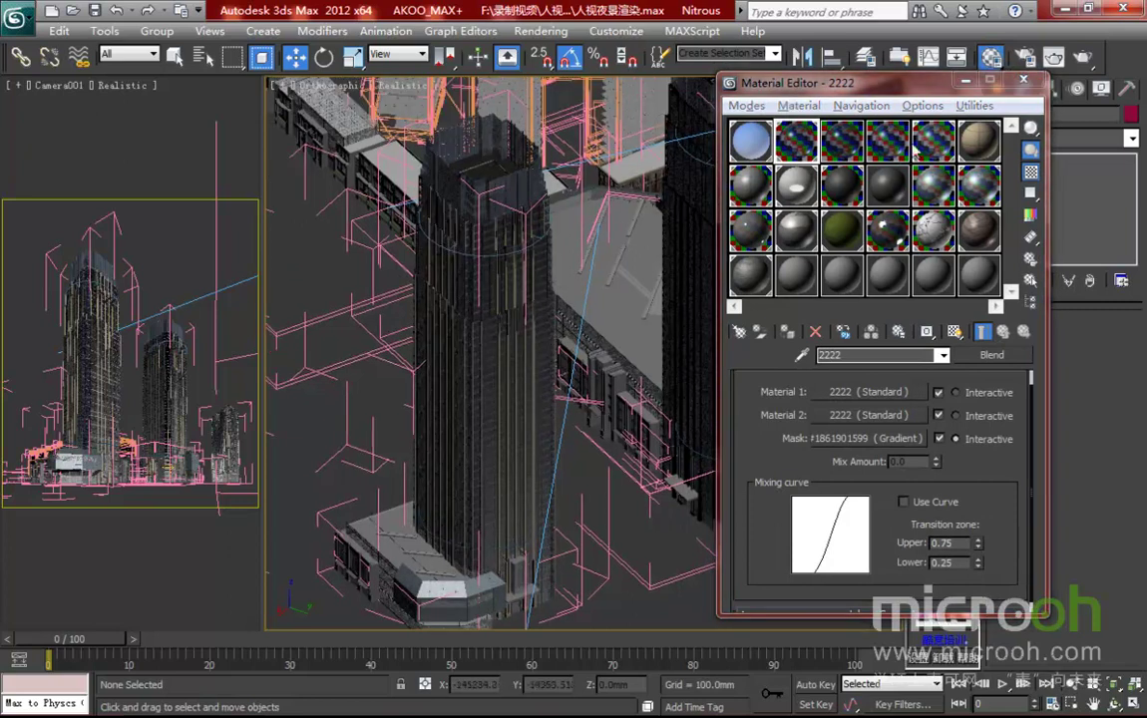
left_click(932, 141)
scroll(932, 515, "up", 2)
scroll(813, 409, "up", 5)
left_click(903, 232)
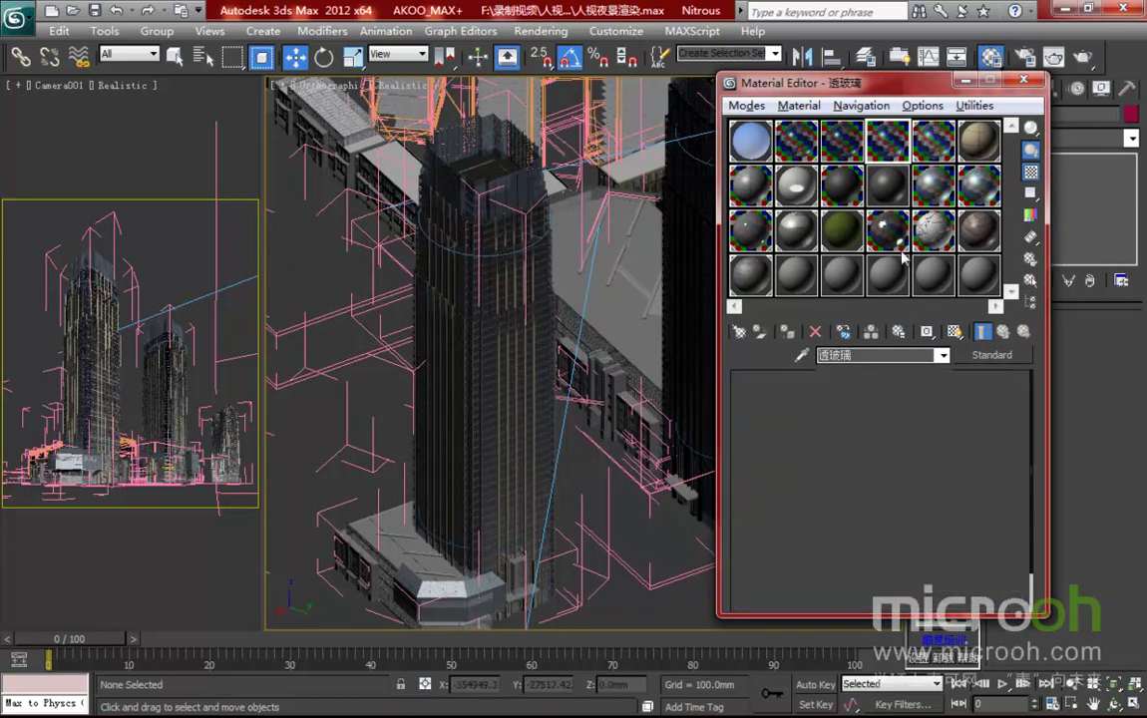
scroll(818, 427, "up", 2)
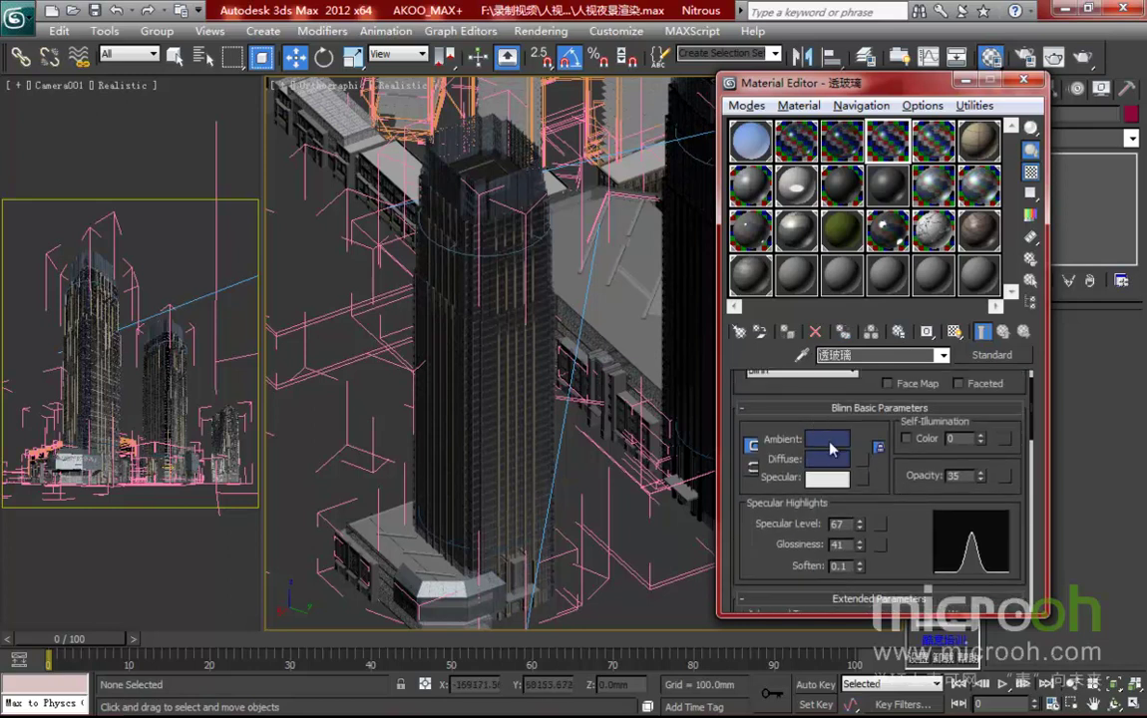
left_click(831, 447)
mouse_move(575, 165)
left_mouse_down()
mouse_move(577, 189)
mouse_move(576, 169)
left_mouse_up()
left_click_drag(501, 228, 499, 227)
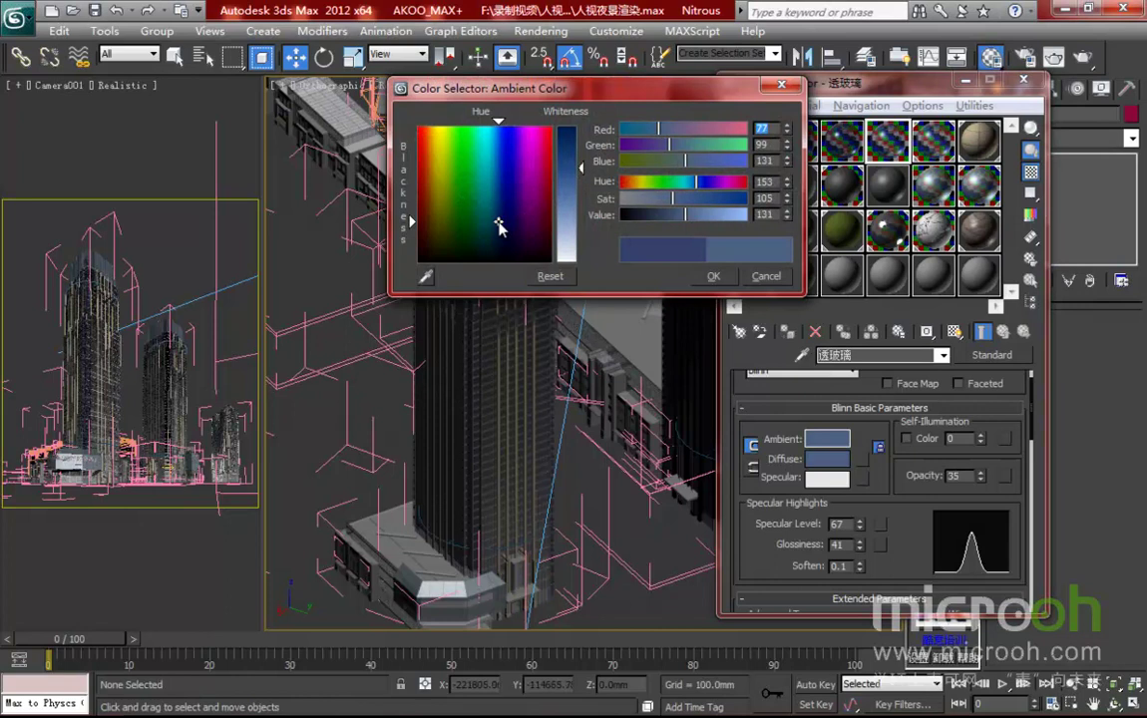
left_click(709, 276)
Set the 透玻璃 material's opacity to 30 and self-illumination to 20, and close the Material Editor
scroll(894, 524, "down", 5)
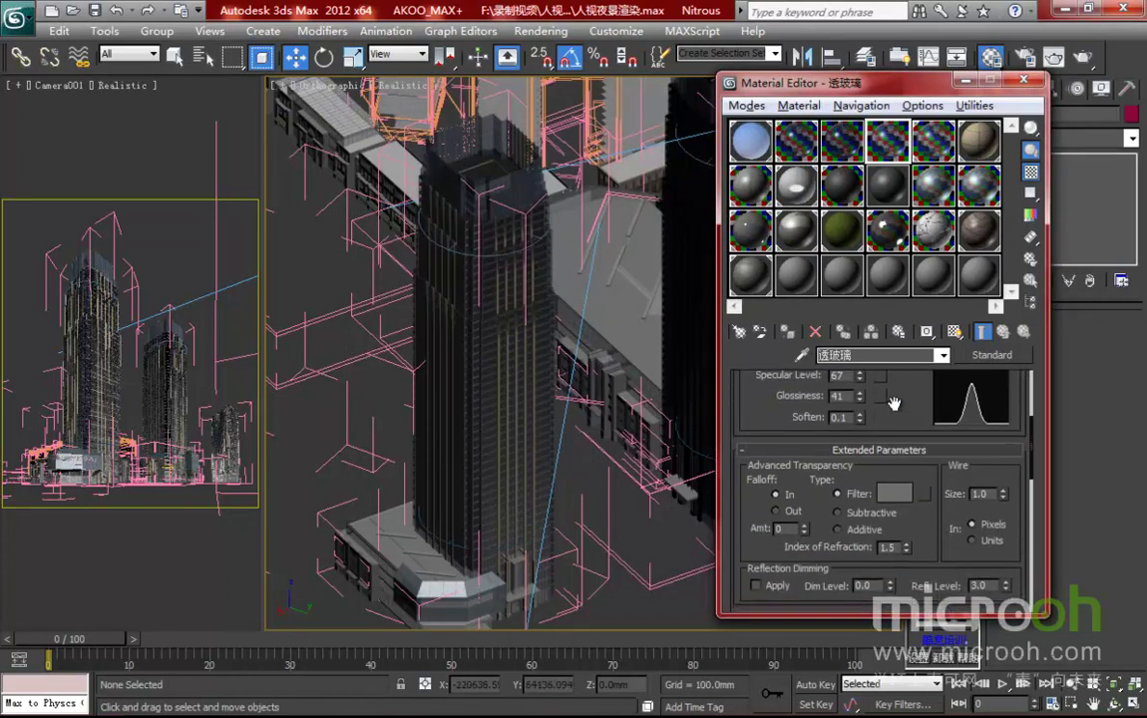
scroll(894, 523, "up", 5)
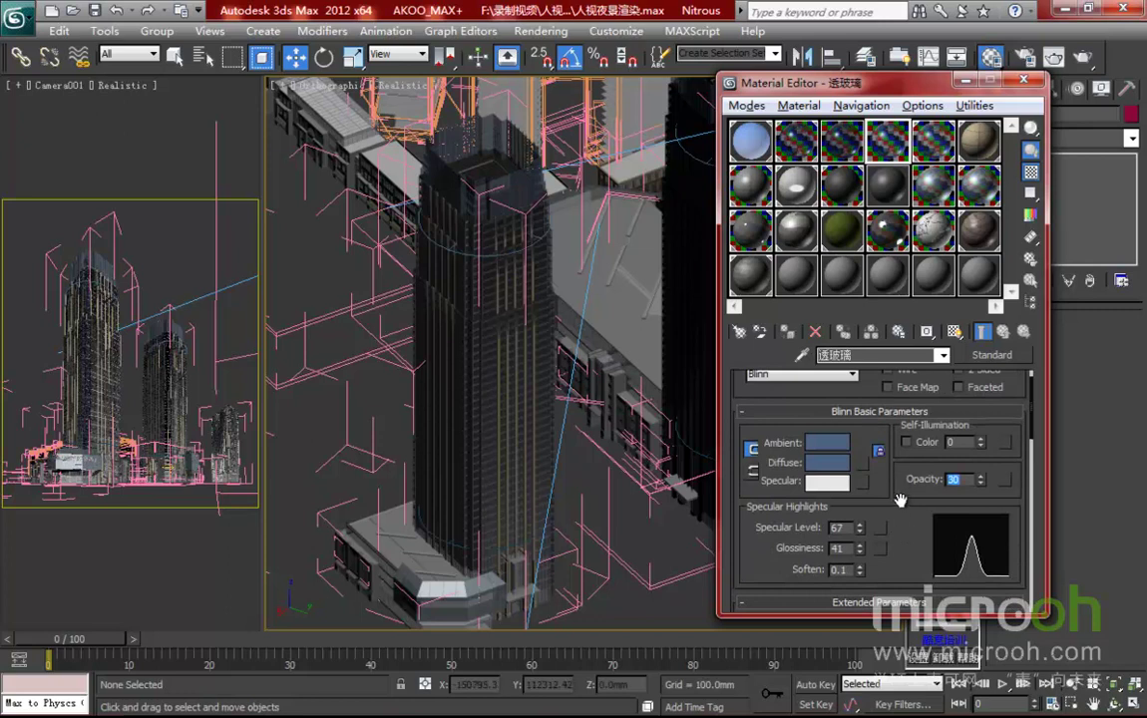
scroll(907, 504, "down", 1)
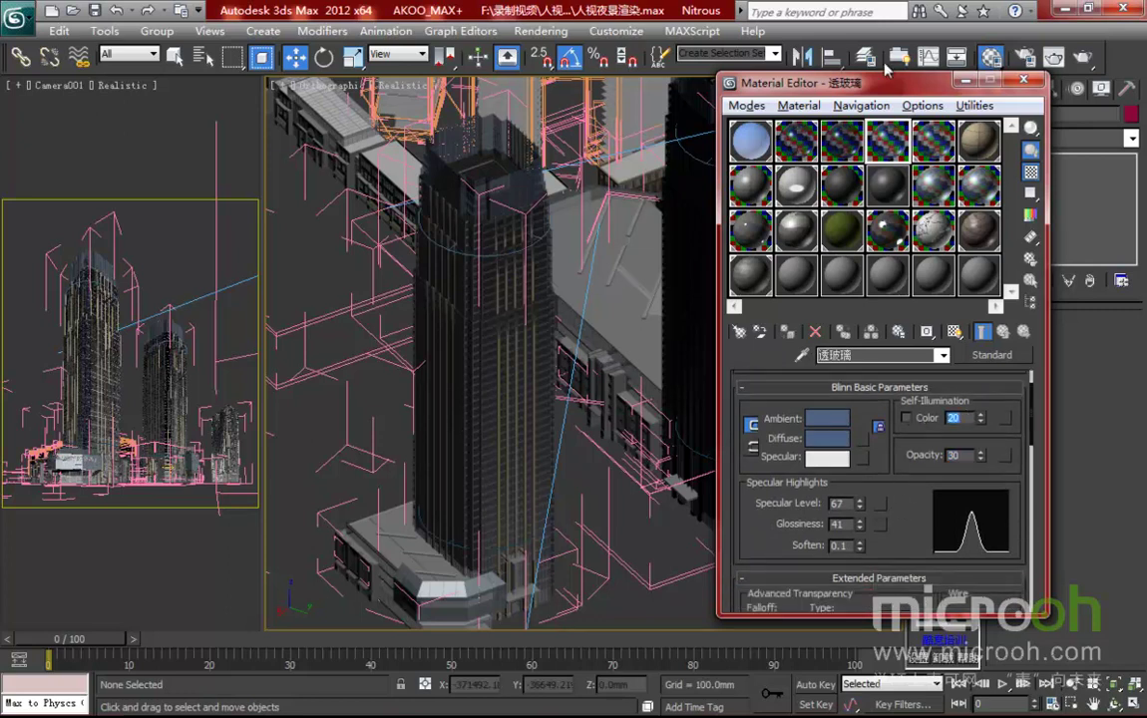
left_click_drag(853, 85, 809, 82)
left_click(982, 79)
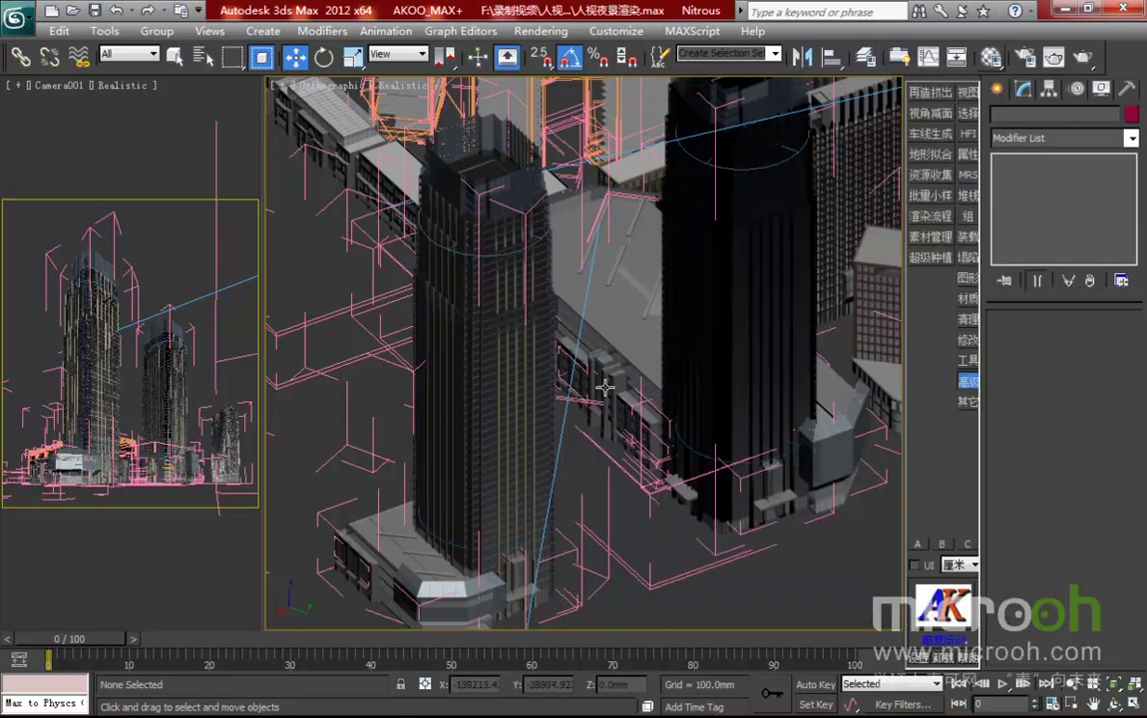
Open the Camera001 render, maximize it and examine the glass and lit floors of both towers, closing the frame window at the end
middle_click_drag(771, 312, 748, 252)
left_click(1053, 57)
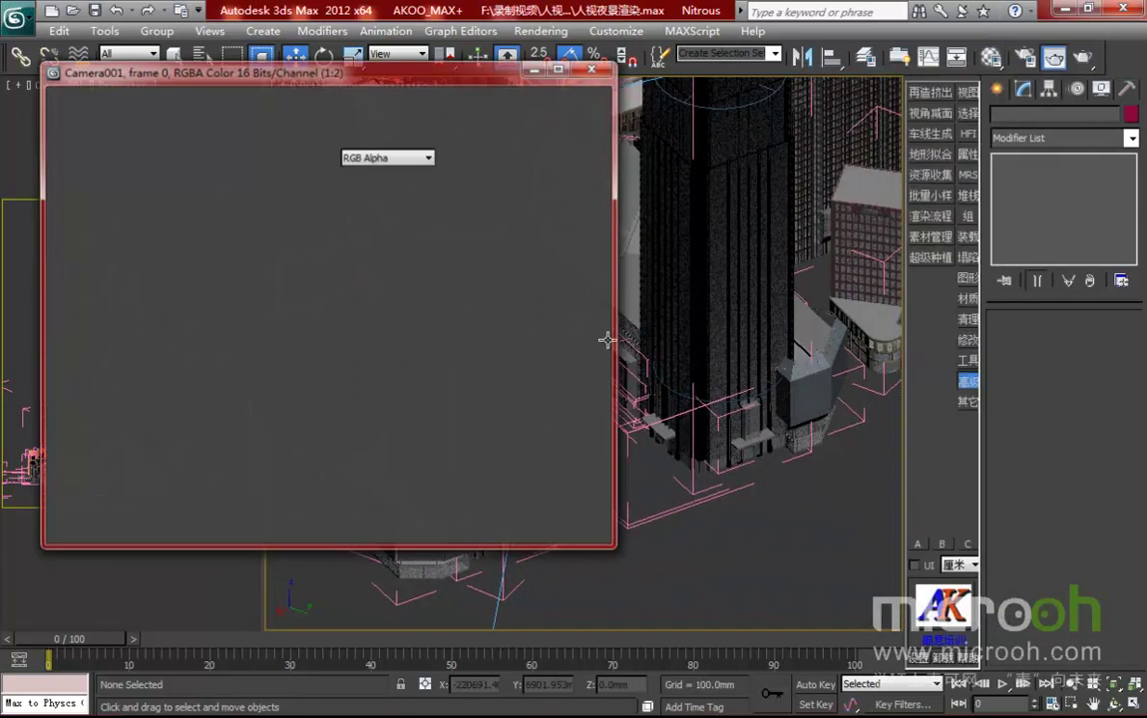
scroll(329, 369, "up", 3)
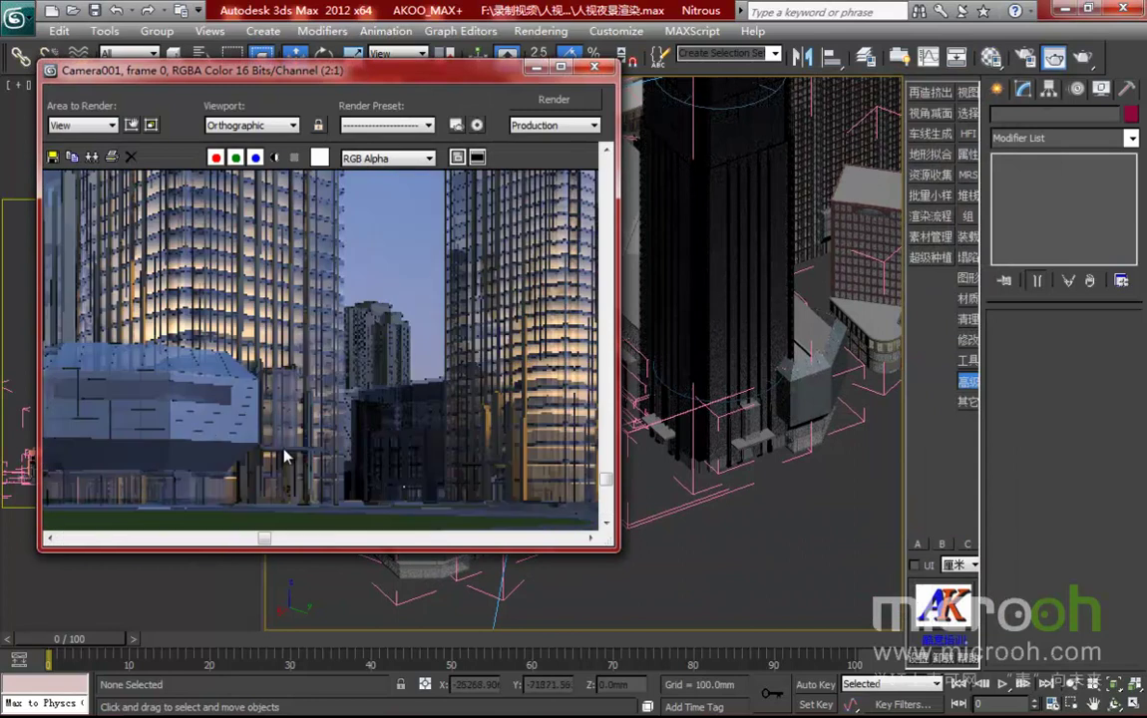
scroll(284, 456, "down", 1)
scroll(319, 432, "down", 1)
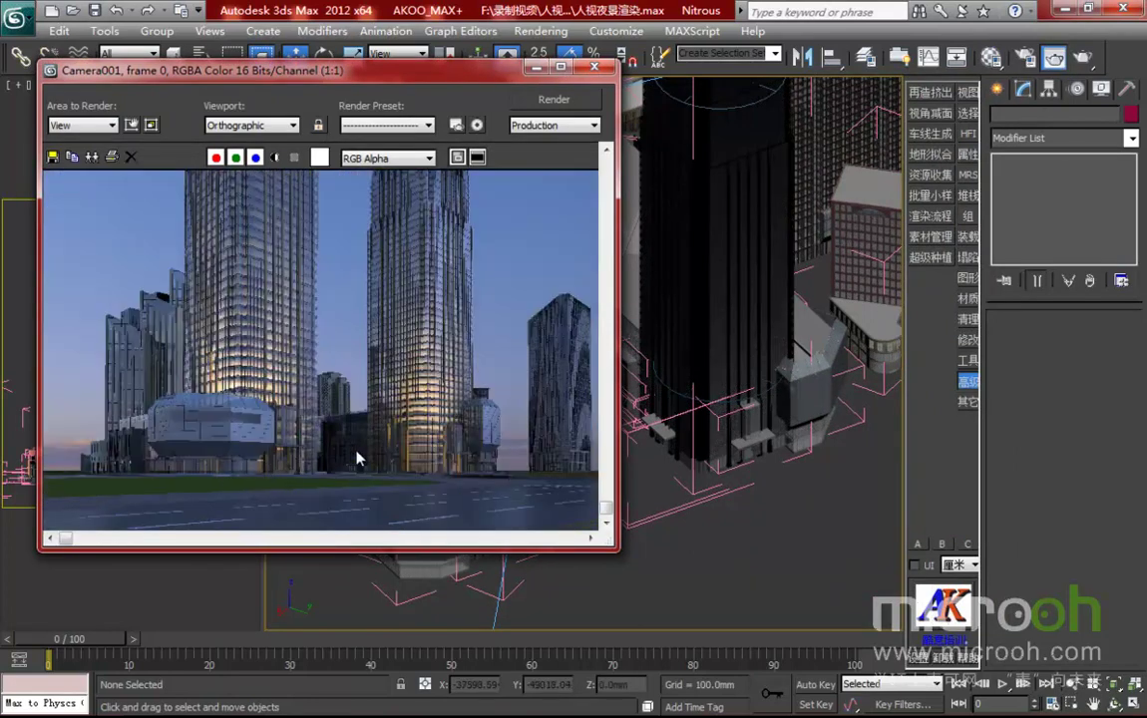
scroll(356, 453, "up", 2)
middle_click_drag(356, 456, 359, 366)
scroll(358, 384, "down", 1)
scroll(361, 391, "down", 1)
double_click(509, 68)
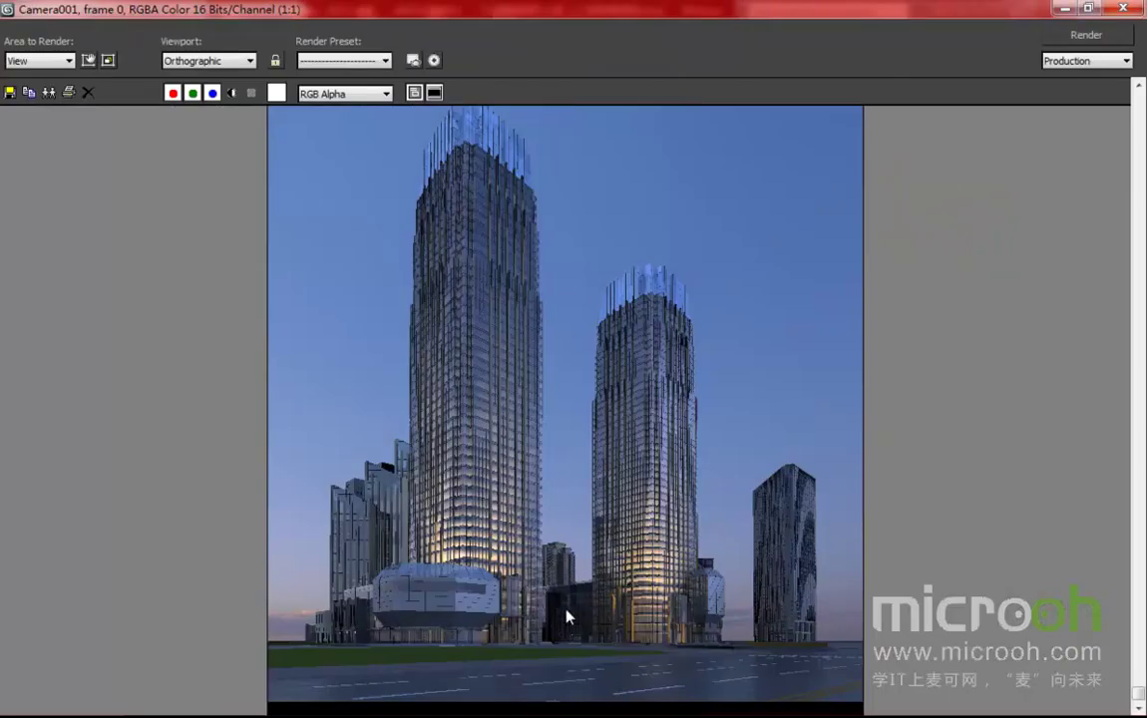
scroll(559, 598, "up", 1)
middle_click_drag(440, 557, 439, 479)
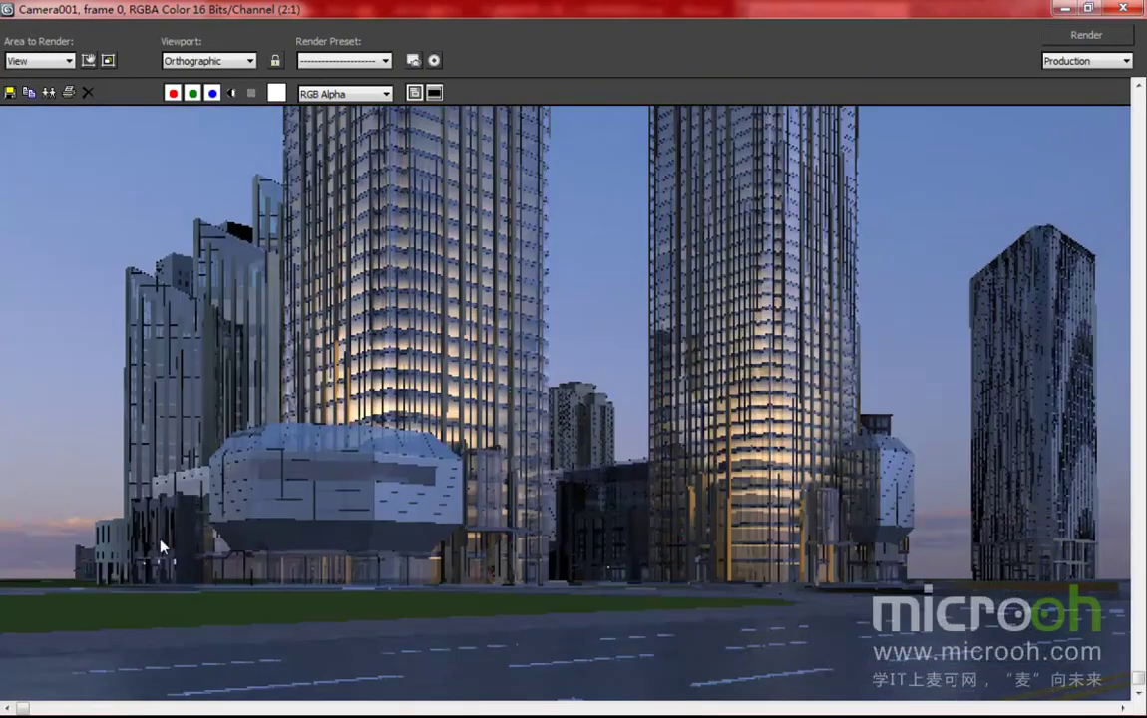
scroll(784, 445, "down", 1)
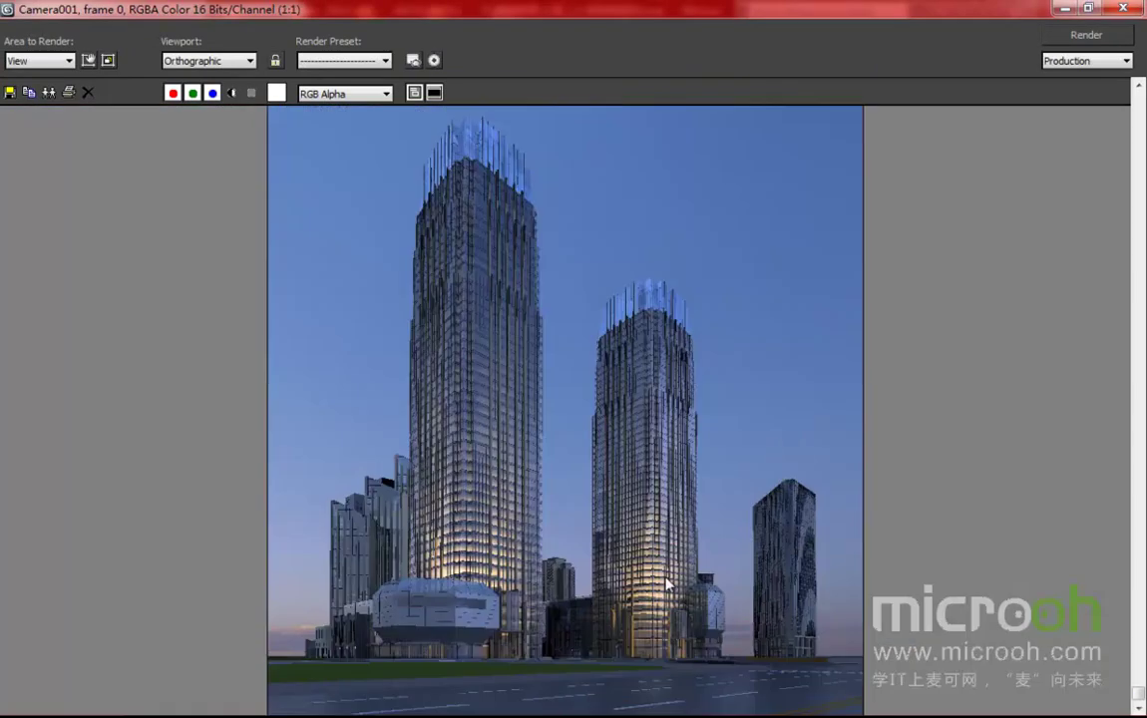
left_click(1124, 9)
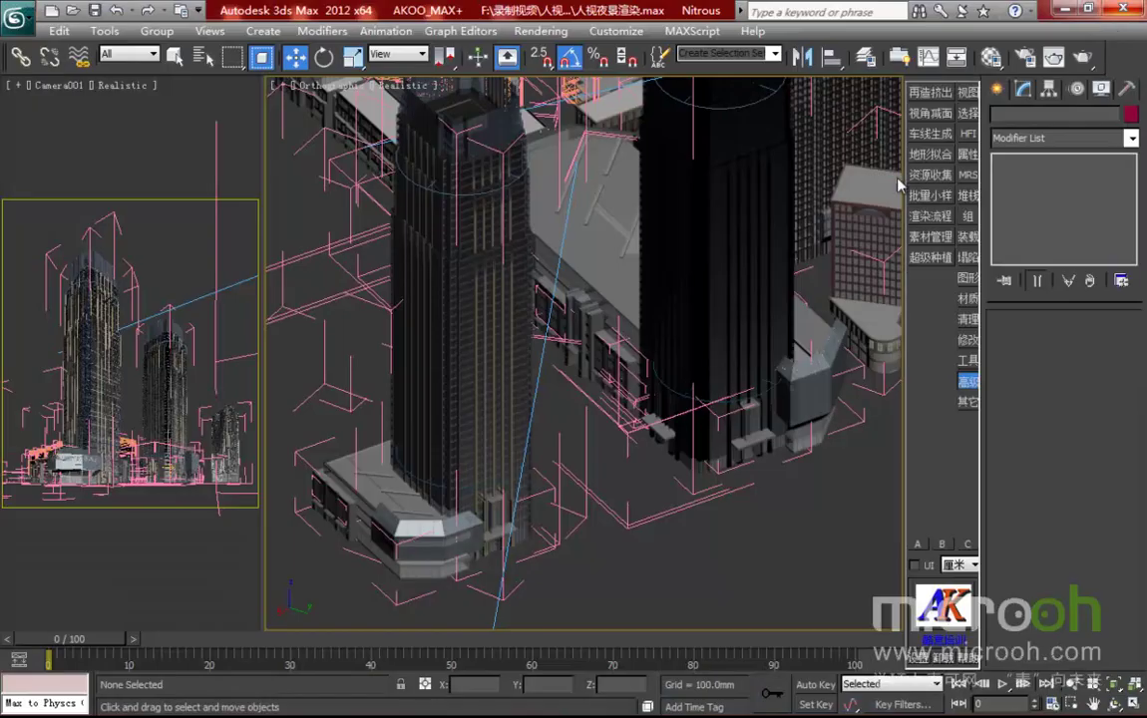
Place a standard Omni light in the top view on the podium beside the corner of the first tower
left_click(586, 367)
key("t")
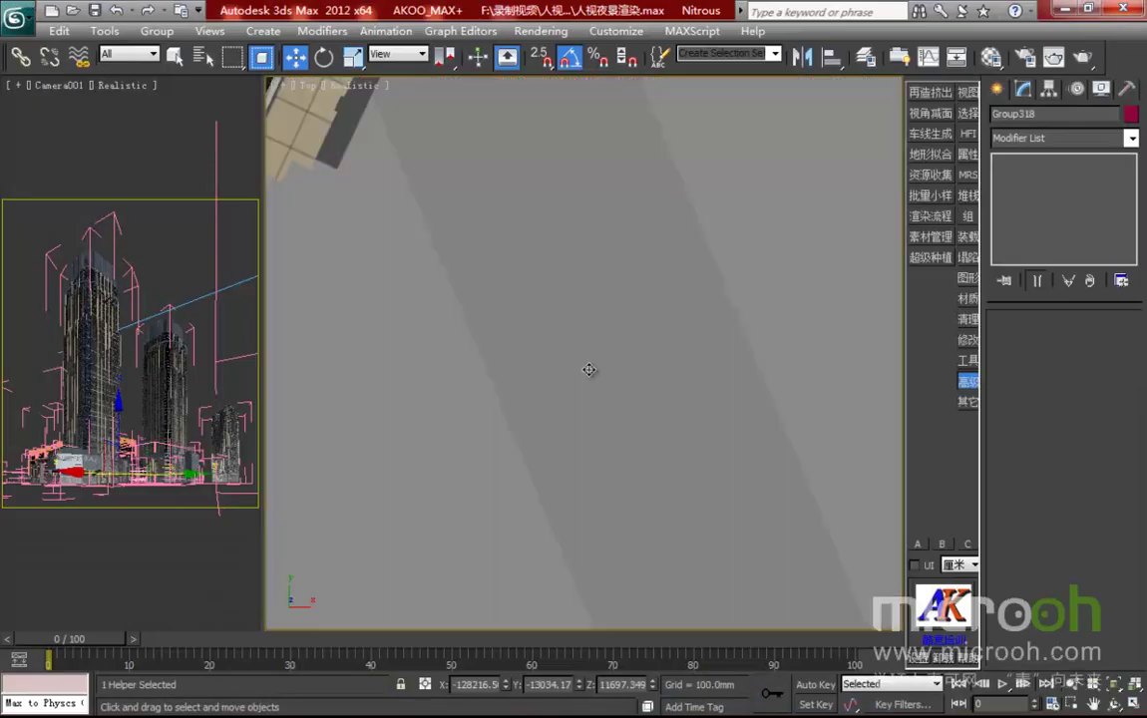
scroll(592, 371, "down", 3)
scroll(618, 374, "up", 2)
scroll(663, 198, "up", 1)
scroll(573, 576, "down", 5)
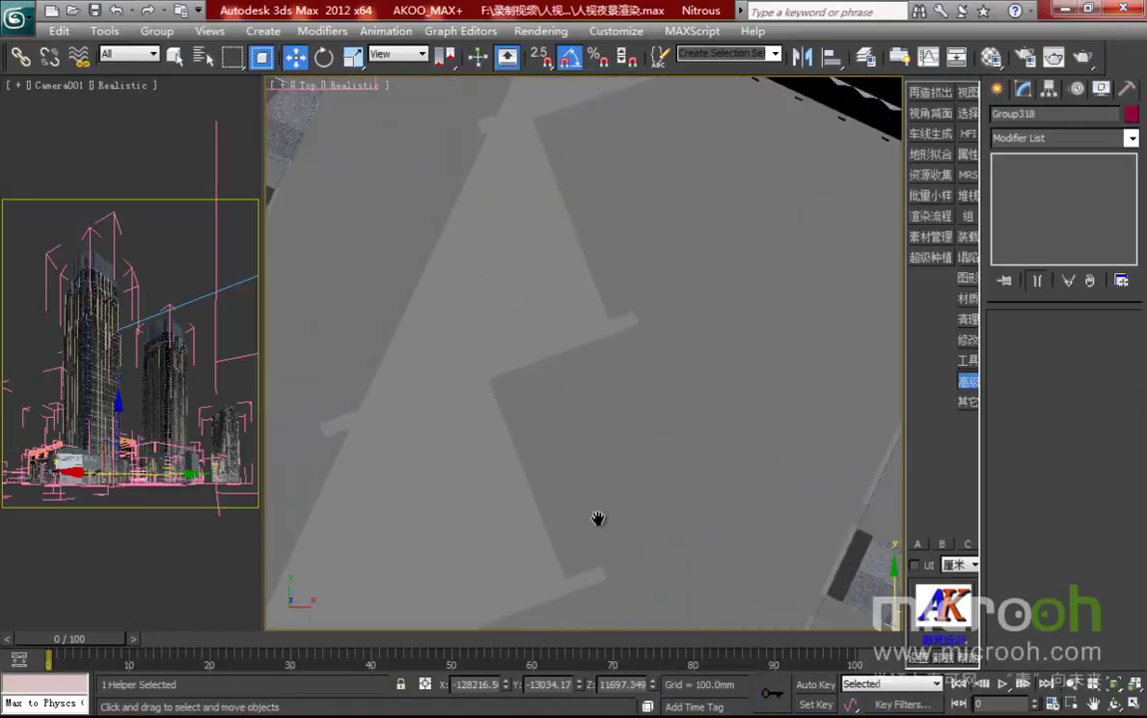
middle_click_drag(609, 487, 573, 580)
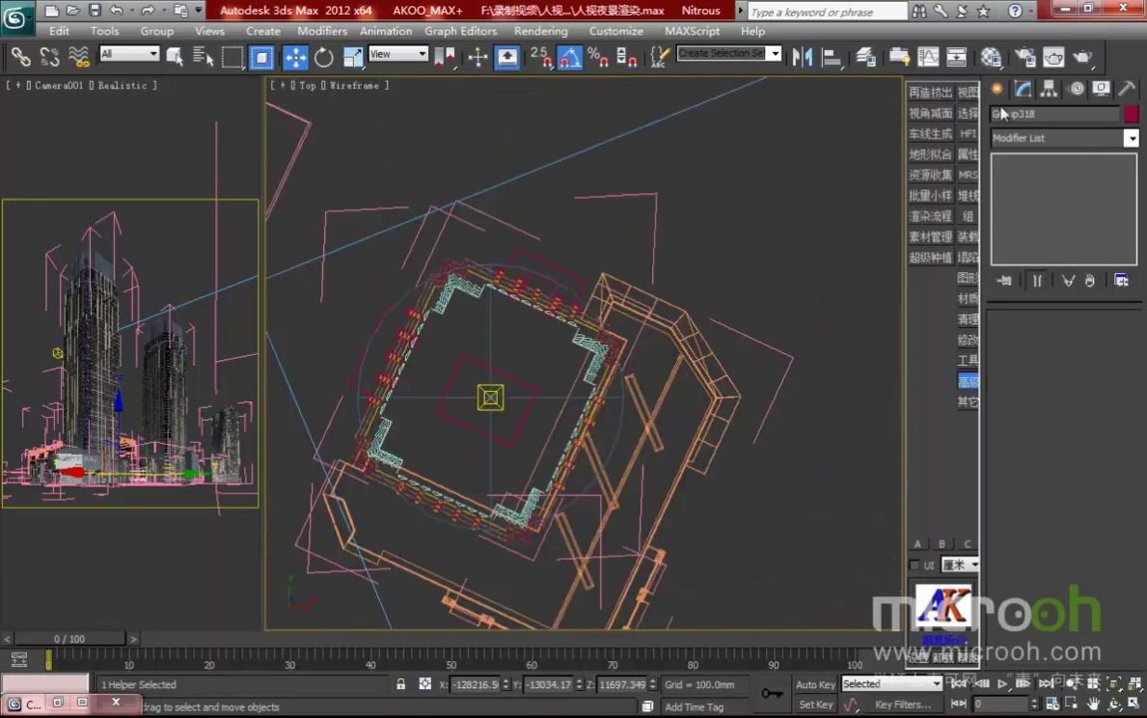
left_click(997, 89)
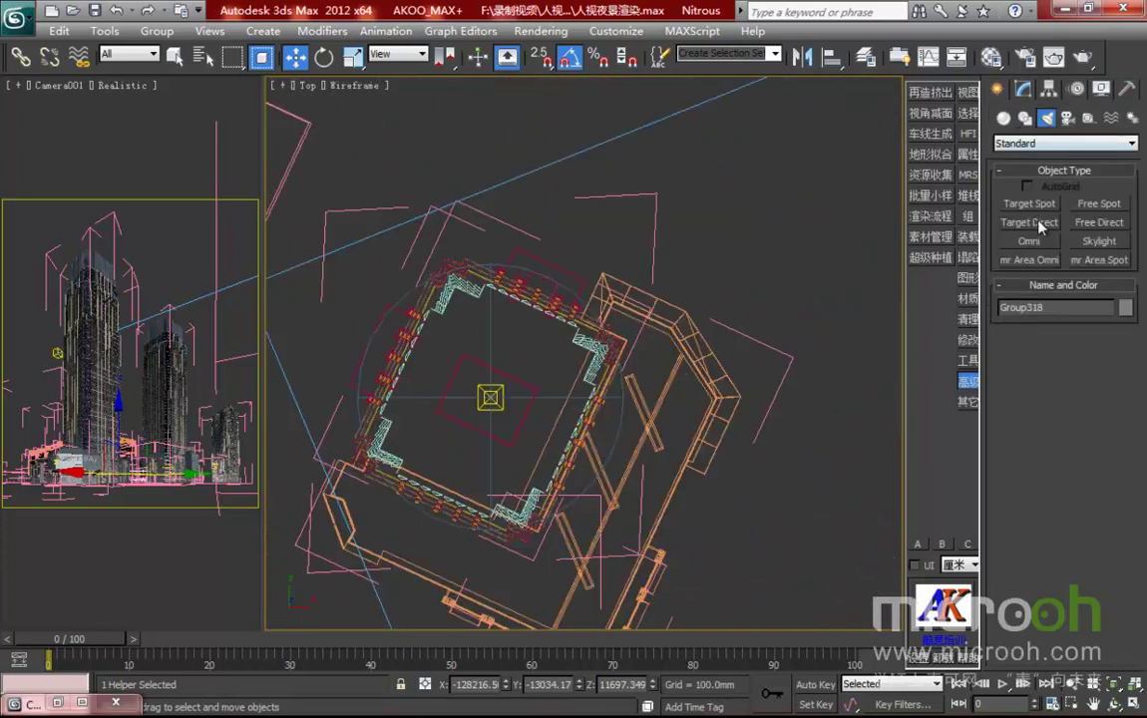
left_click(1029, 240)
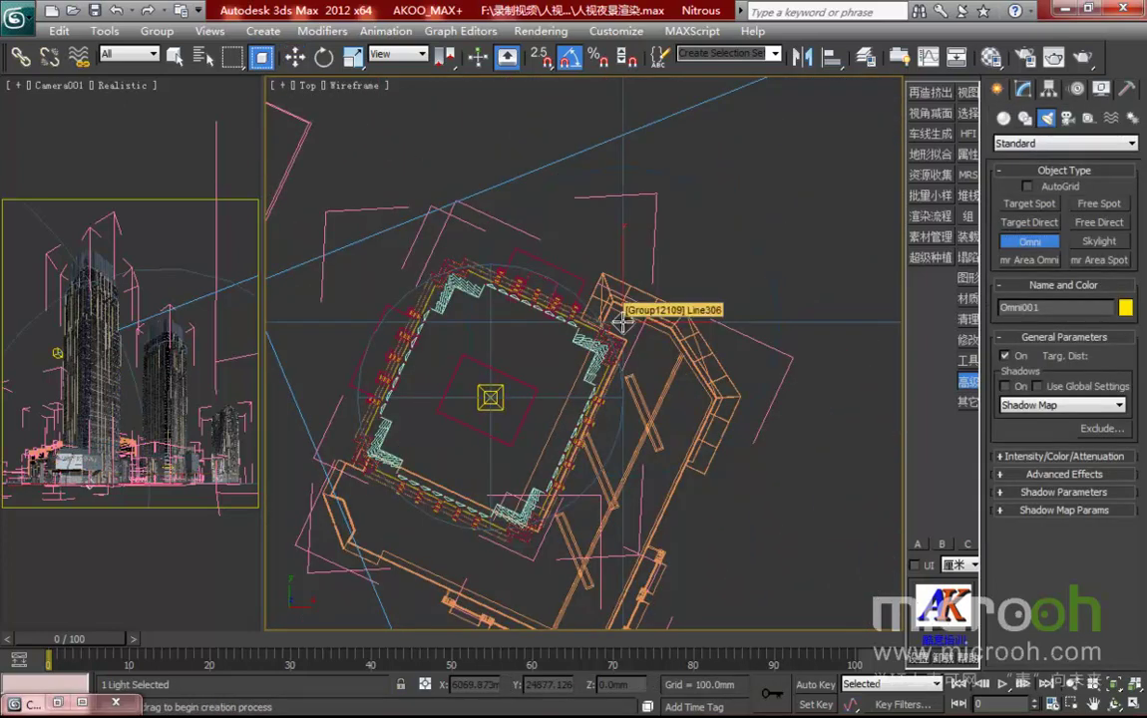
right_click(704, 387)
middle_click_drag(704, 387, 691, 382)
Turn on the Omni light's shadows with the VRayShadow type and set its multiplier to 2
left_click(1026, 90)
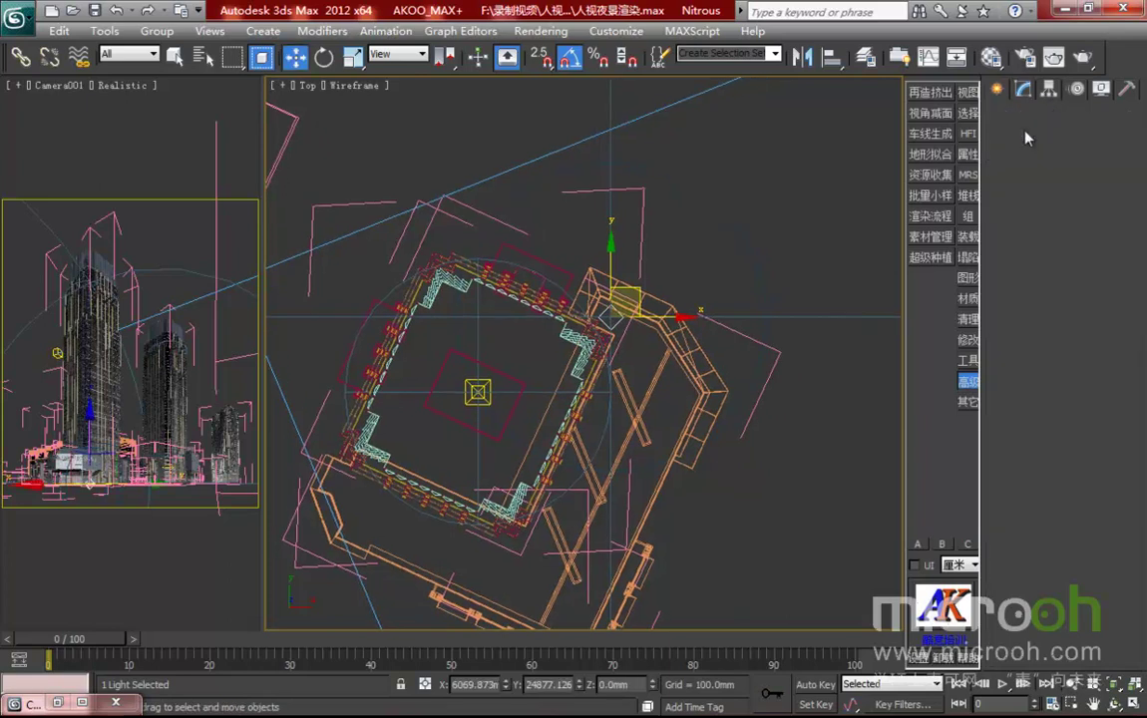
left_click(1059, 436)
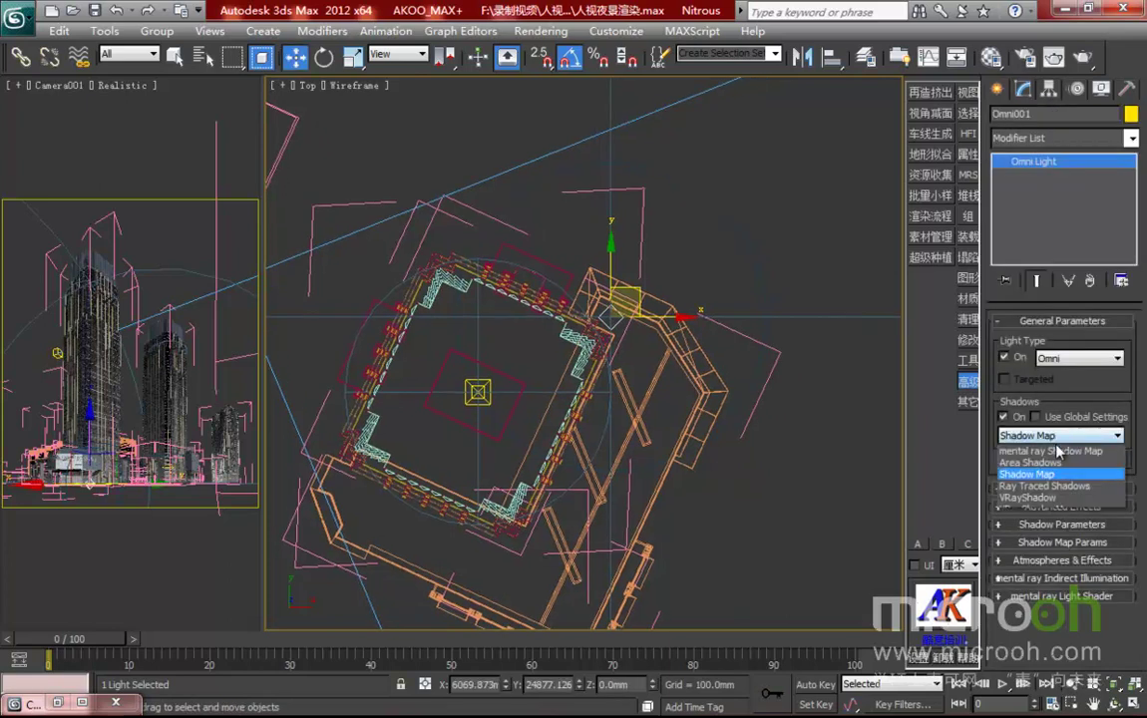
left_click(1042, 508)
left_click(1072, 489)
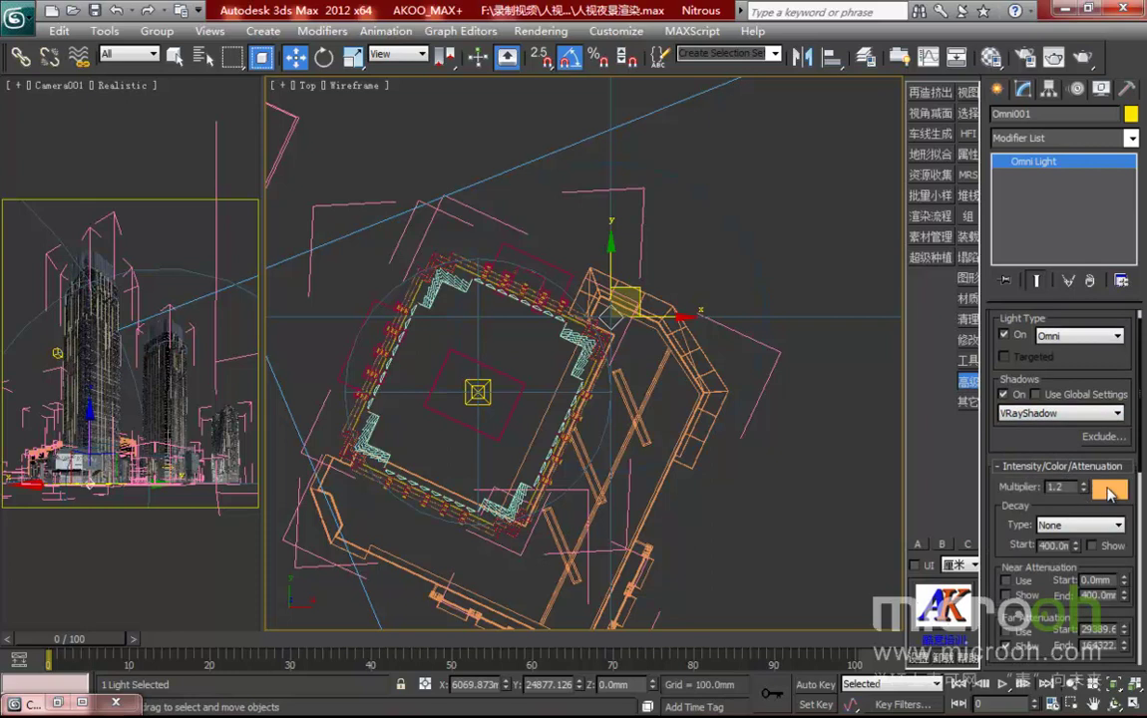
left_click_drag(1070, 489, 959, 498)
type("2")
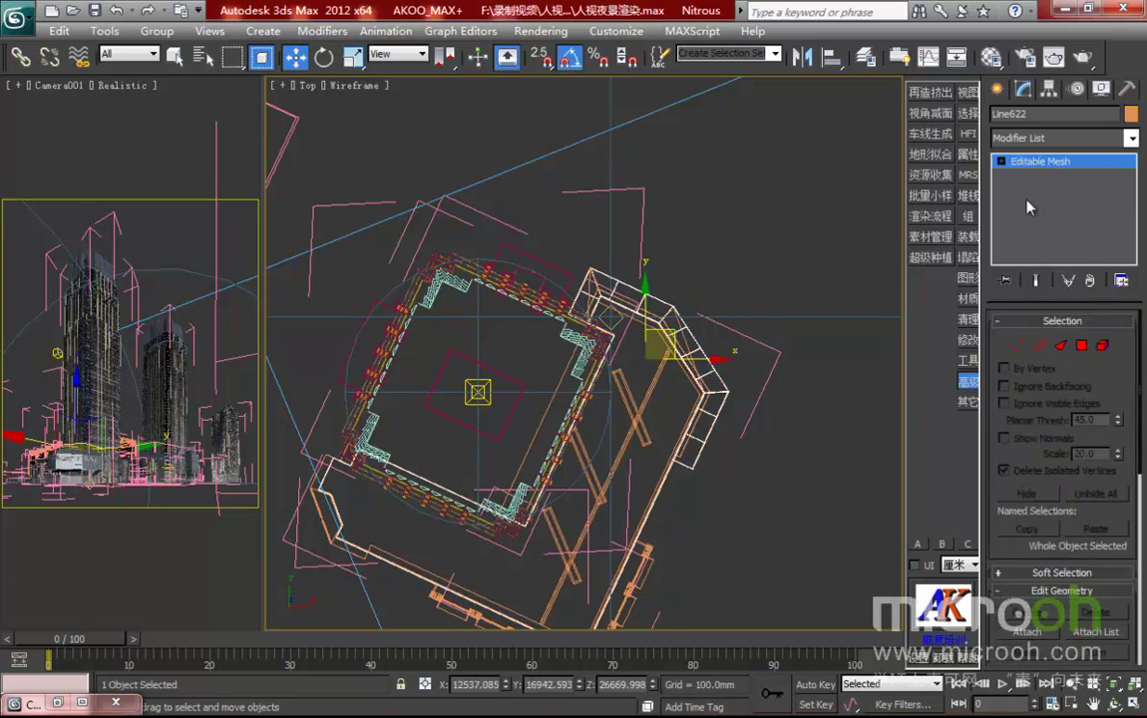
Restrict object selection to Lights and reselect the new Omni light on the podium
left_click(646, 375)
left_click(616, 324)
left_click(128, 53)
left_click(139, 105)
left_click(613, 319)
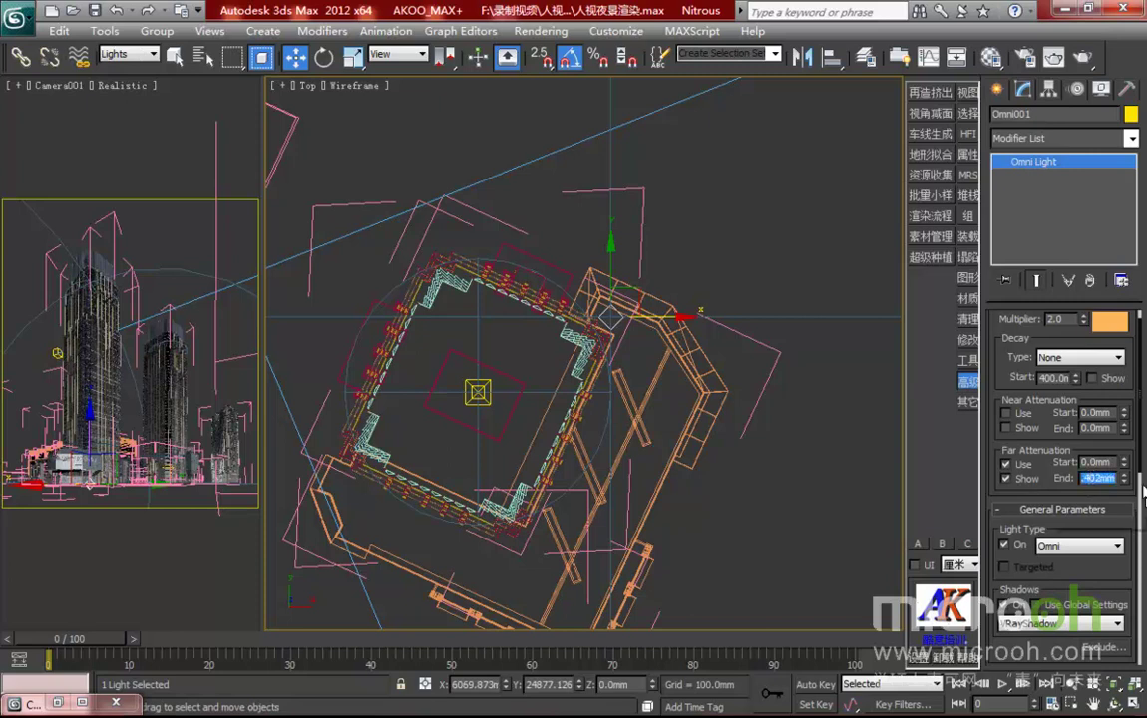
Enable the Omni light's far attenuation with Start at 0 mm and End at 12420 mm
key("Return")
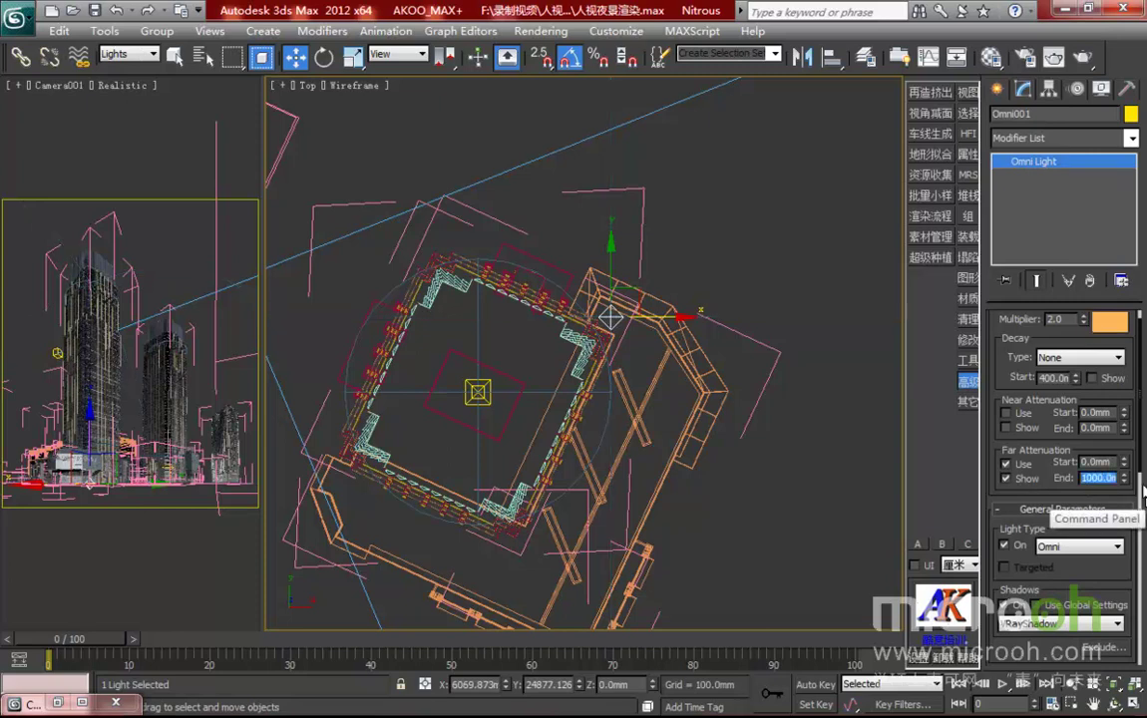
left_click_drag(1125, 479, 1125, 462)
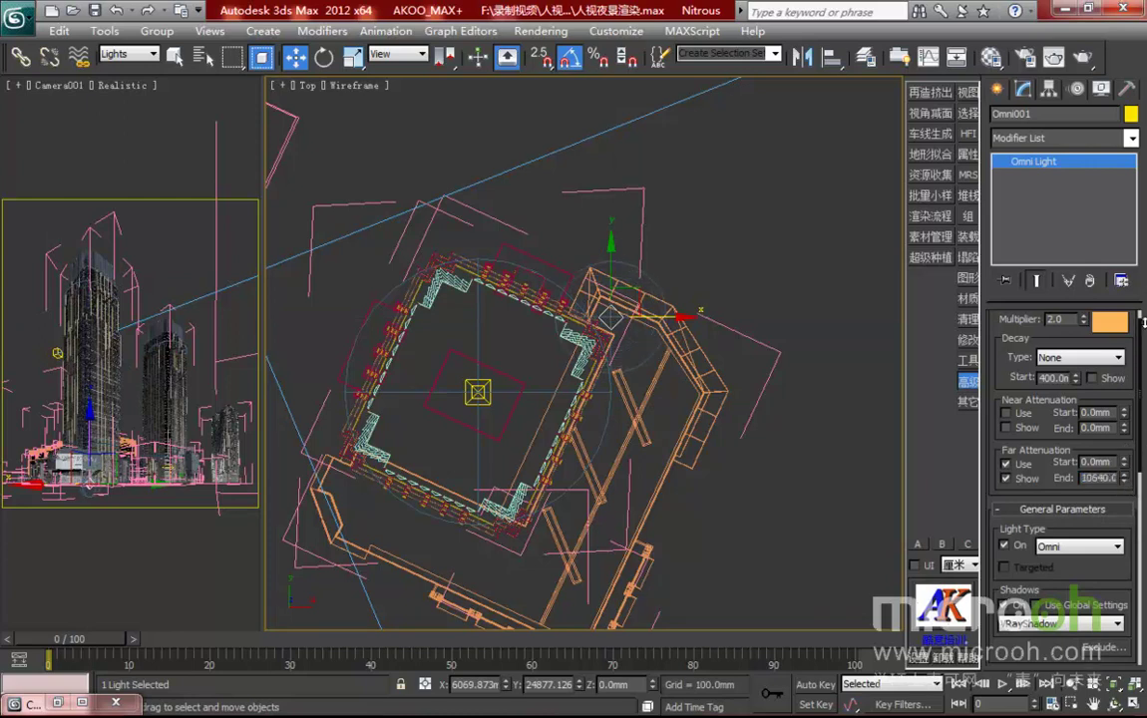
left_click_drag(1134, 308, 1134, 310)
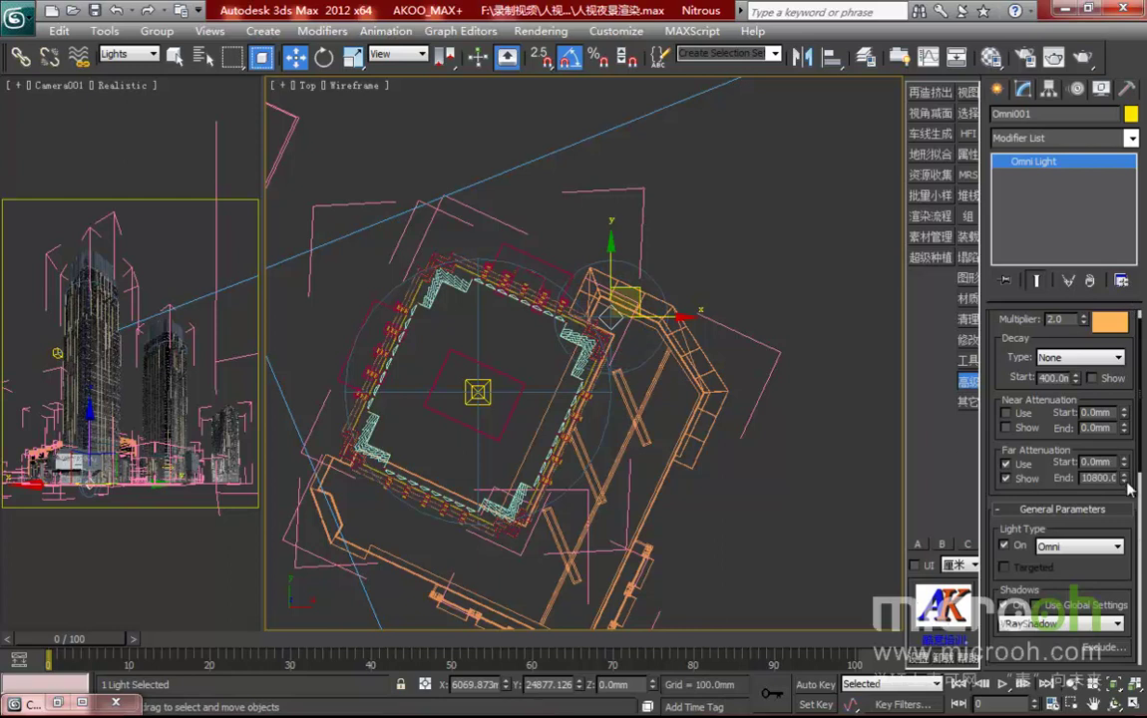
left_click_drag(1125, 476, 1125, 465)
Clone the Omni light as instances along the length of the podium, making six more lights
middle_click_drag(603, 317, 622, 317)
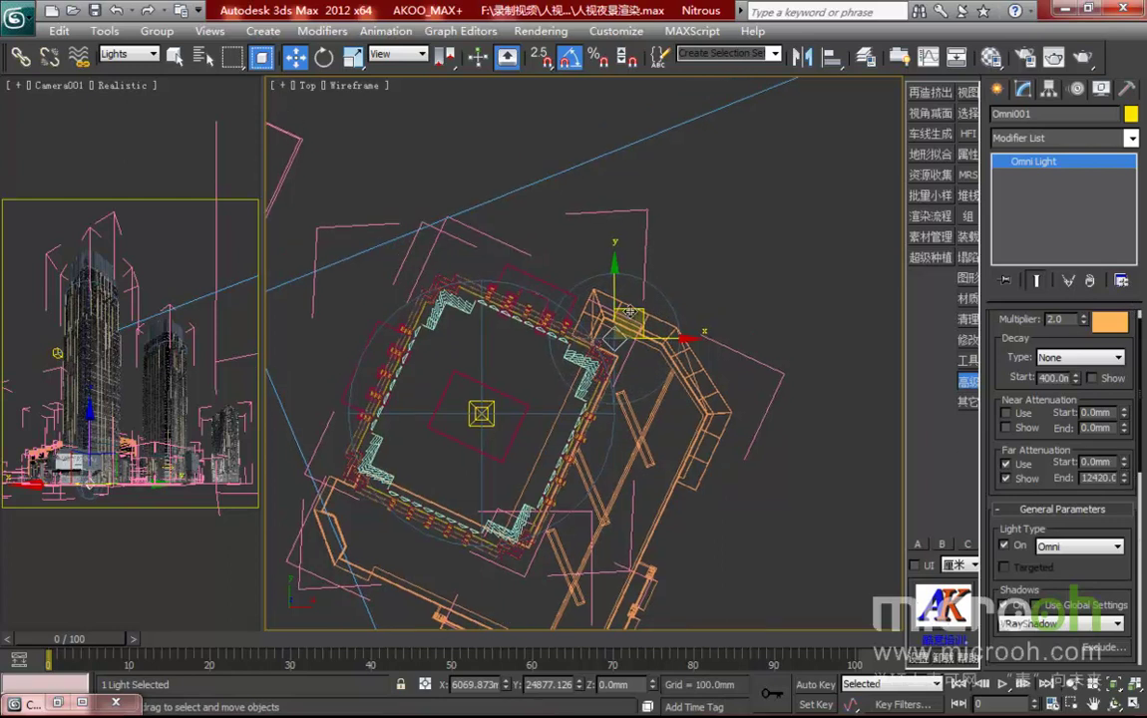
mouse_move(634, 310)
left_mouse_down()
mouse_move(614, 313)
mouse_move(638, 337)
mouse_move(624, 302)
mouse_move(691, 345)
left_mouse_up()
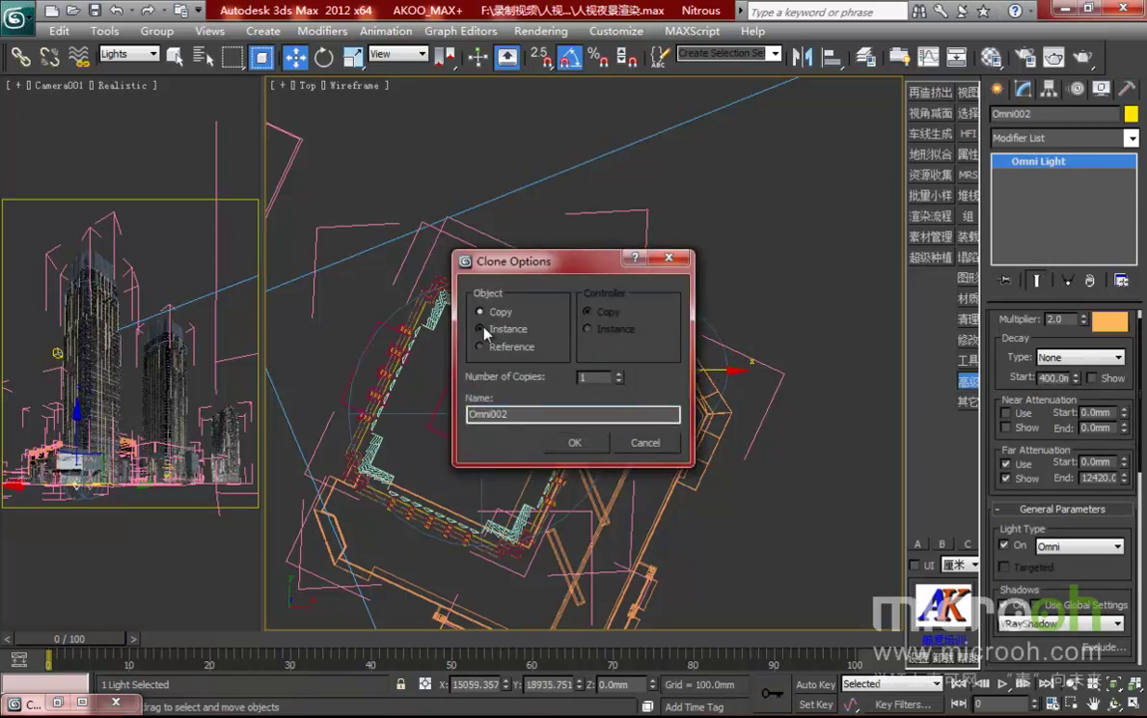
left_click(575, 443)
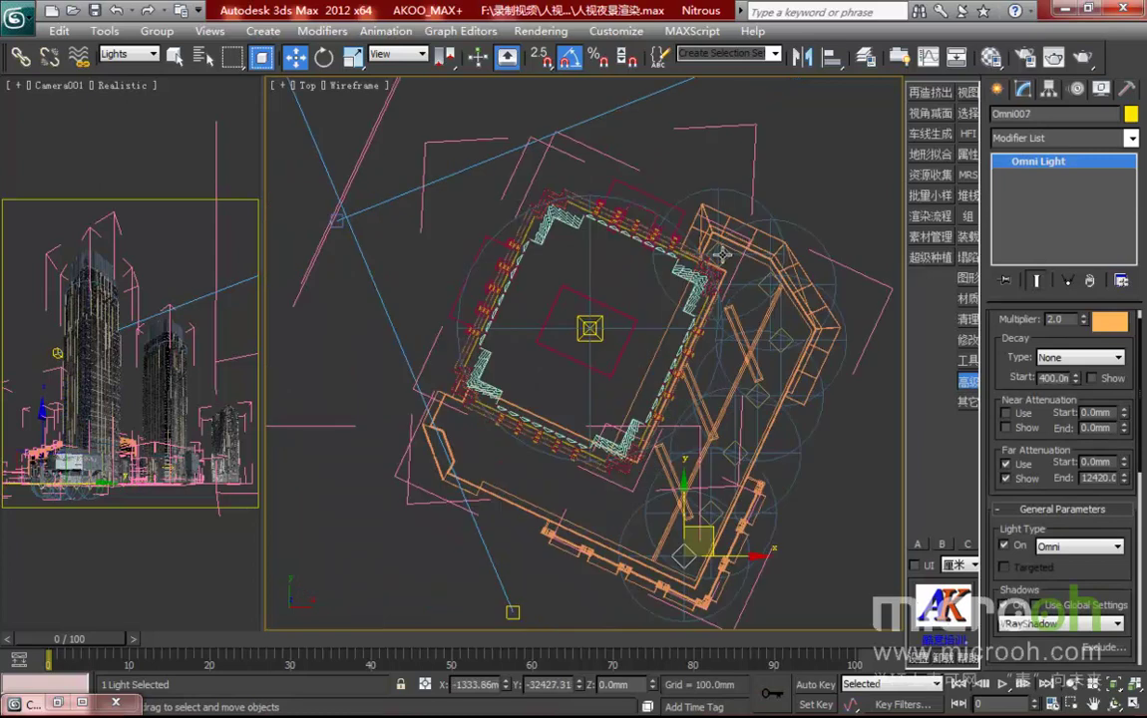
Clone two more Omni instances from the first light across the adjacent side of the tower's base
left_click(720, 253)
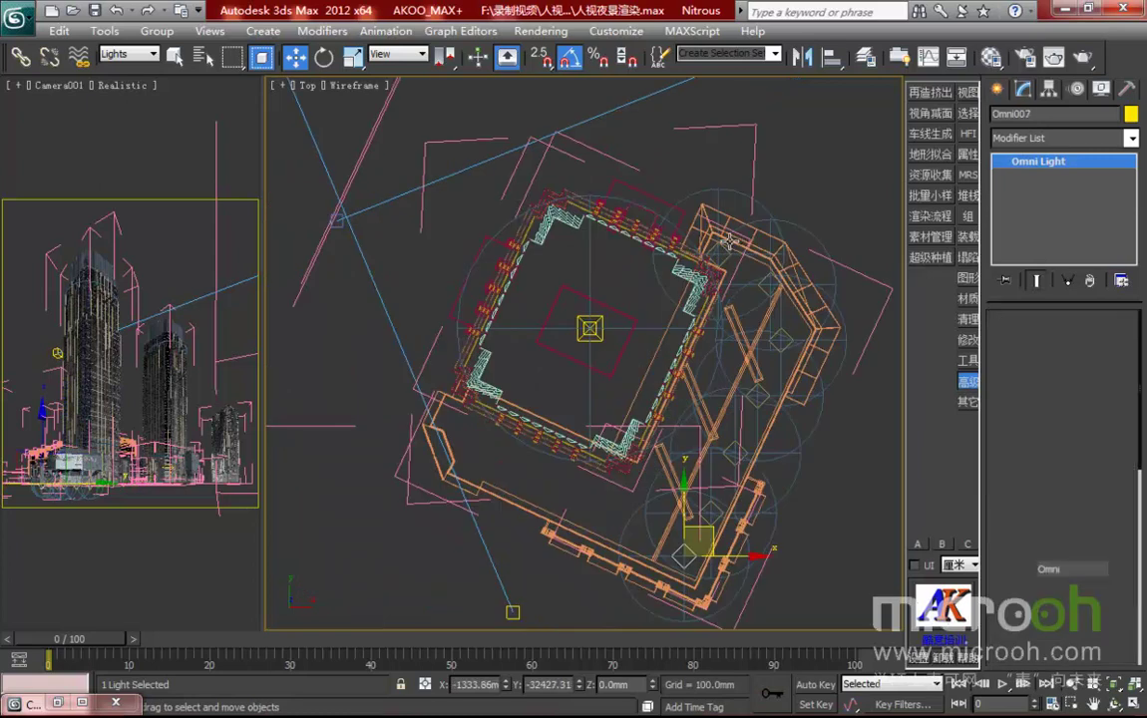
left_click_drag(737, 230, 671, 237, "shift")
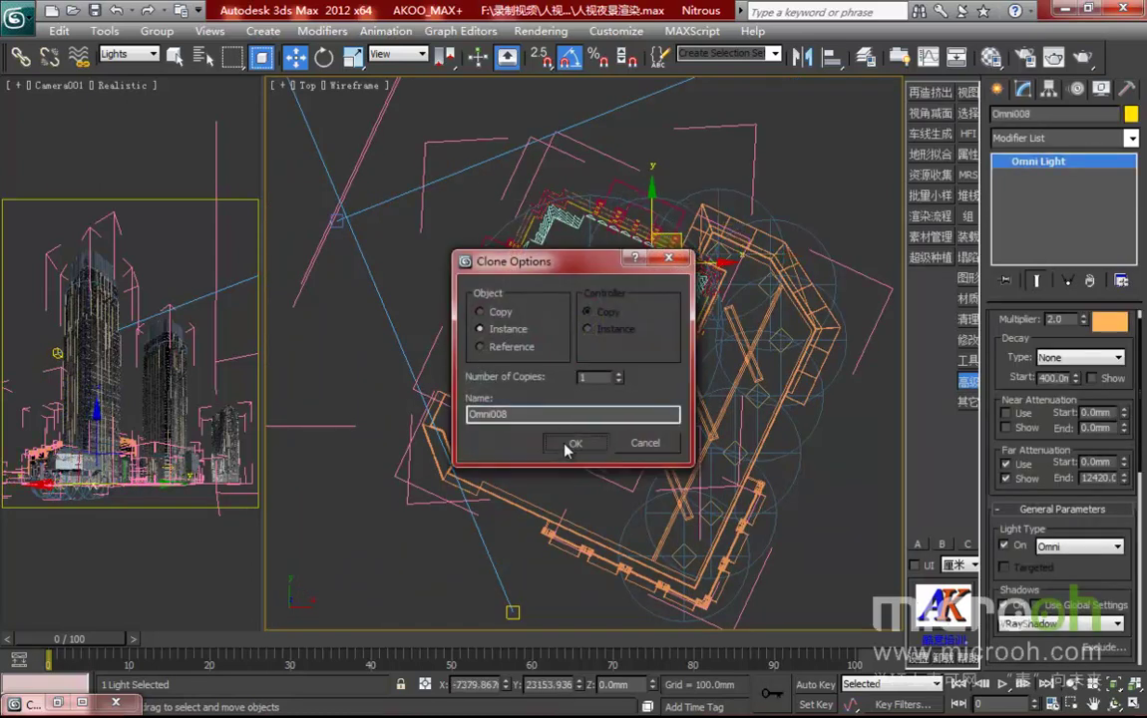
left_click(568, 445)
mouse_move(656, 241)
left_mouse_down("shift")
mouse_move(594, 207)
mouse_move(611, 211)
left_mouse_up("shift")
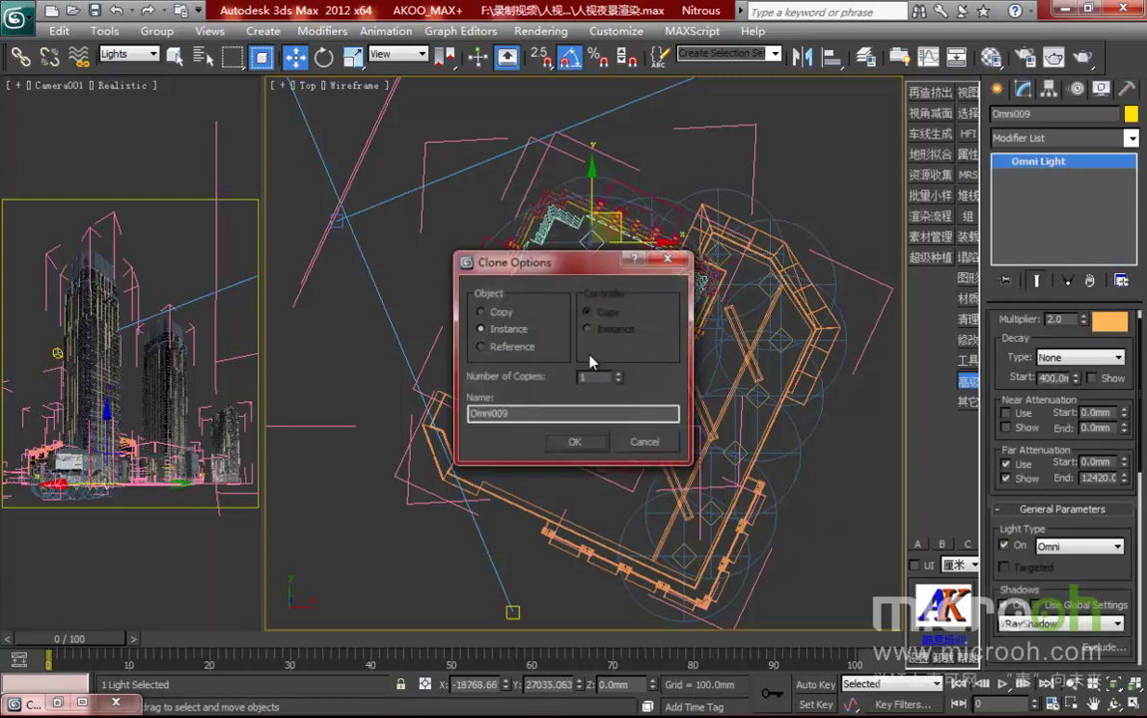
left_click(575, 439)
Select the nine Omni lights of the first tower and raise them in the front view into the podium's ground floor
left_click_drag(679, 253, 668, 238)
left_click(647, 263, "ctrl")
left_click(595, 245, "ctrl")
middle_click_drag(686, 381, 686, 384)
key("f")
scroll(686, 384, "up", 1)
scroll(616, 401, "up", 2)
middle_click_drag(617, 405, 608, 463)
middle_click_drag(847, 345, 727, 369)
left_click_drag(744, 356, 741, 316)
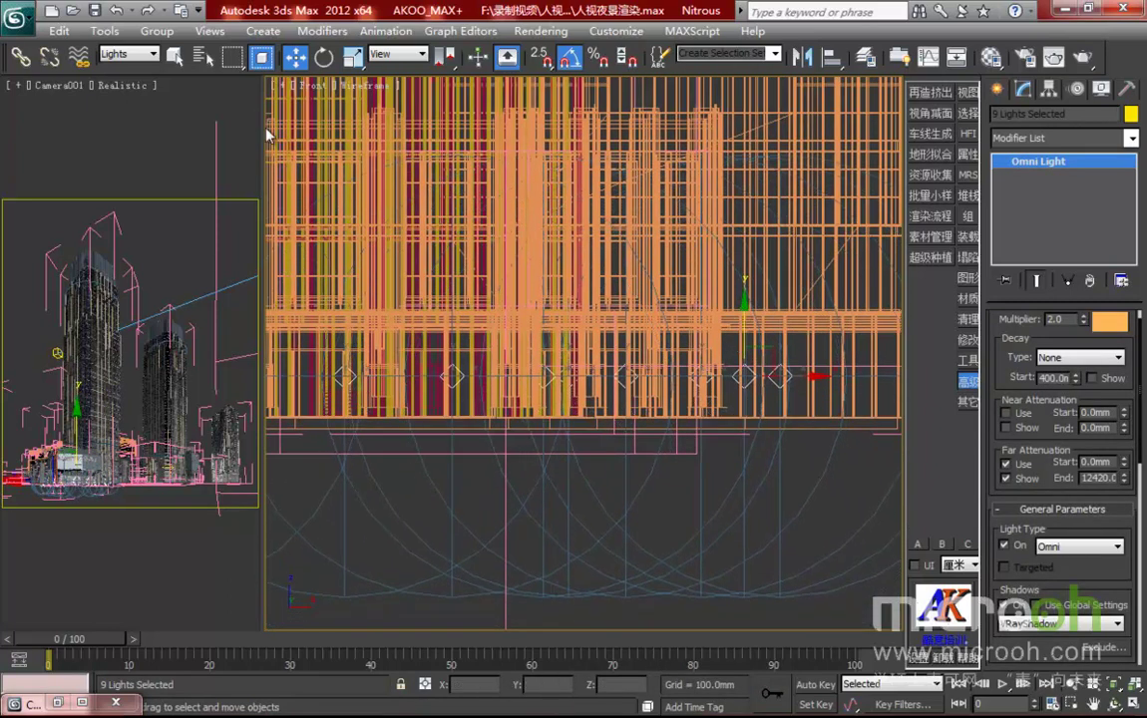
Scale the nine Omni lights down vertically so that their attenuation ranges are flattened ellipsoids
left_click(353, 57)
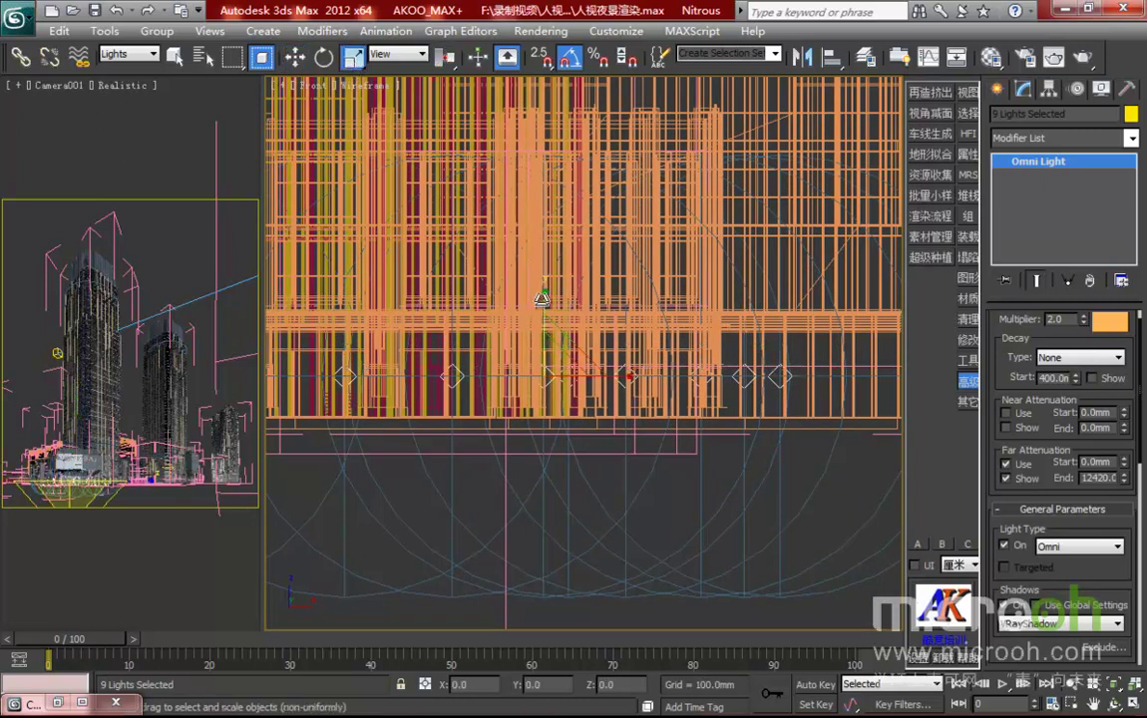
left_click_drag(542, 303, 578, 418)
scroll(654, 466, "down", 2)
Clone the row of nine flattened Omni lights upward to the podium's upper floors
key("w")
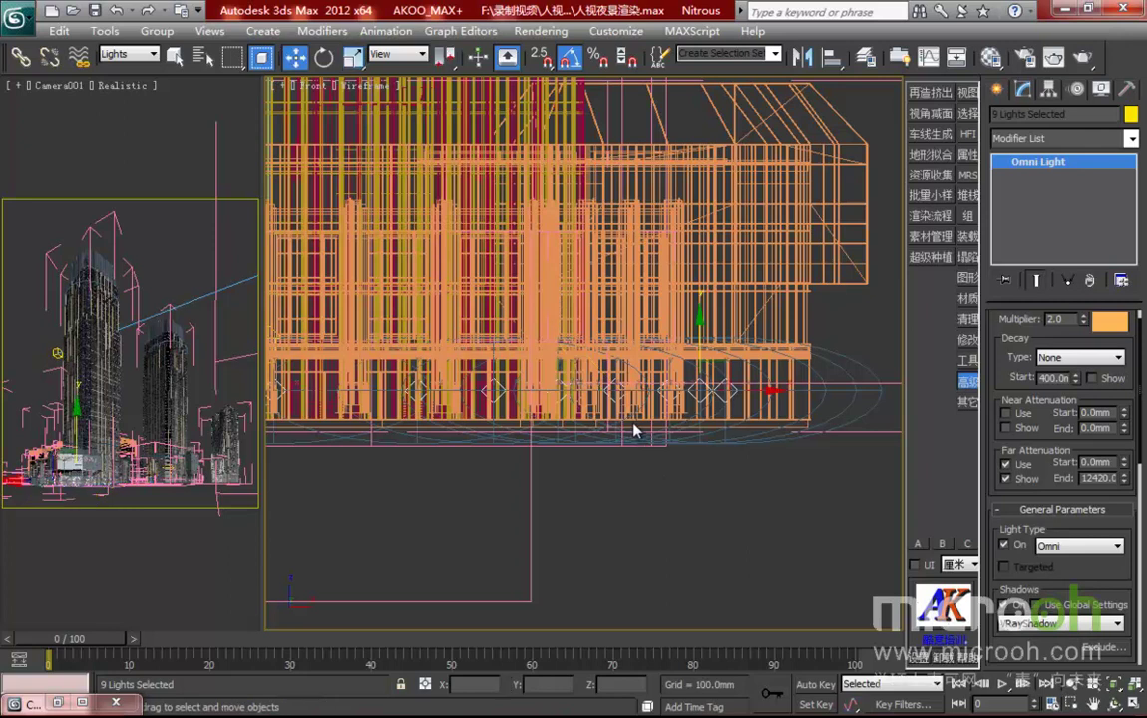
middle_click_drag(641, 384, 666, 419)
left_click_drag(721, 377, 717, 308)
middle_click_drag(717, 308, 676, 404, "alt")
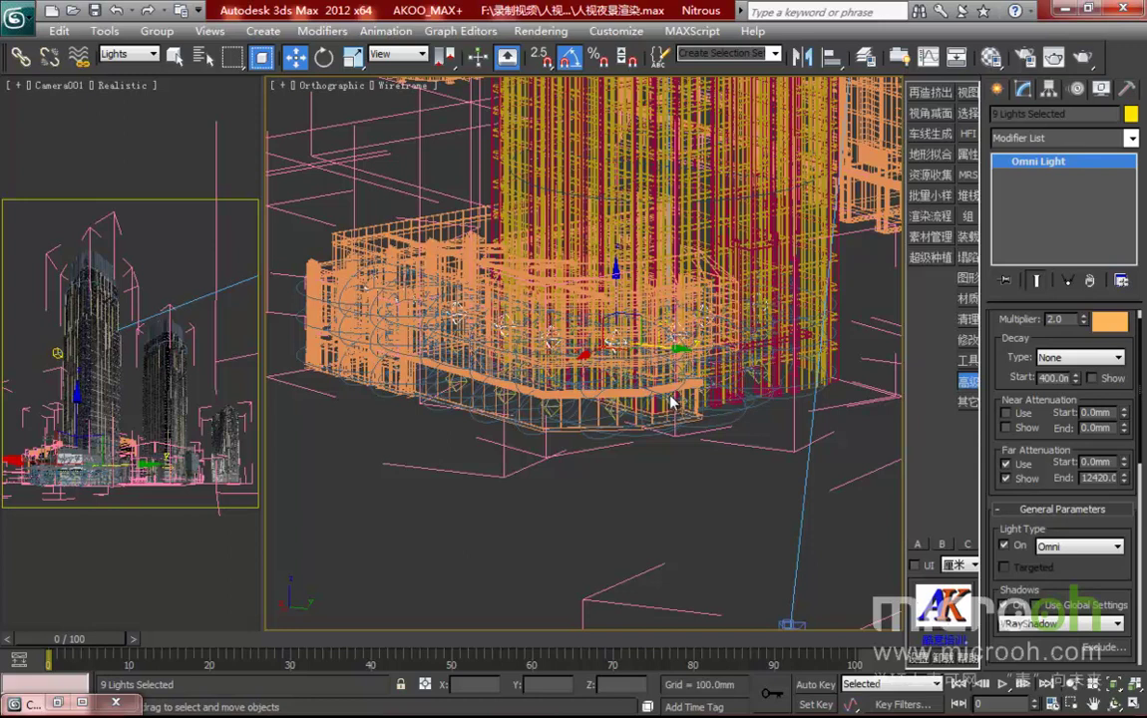
key("F3")
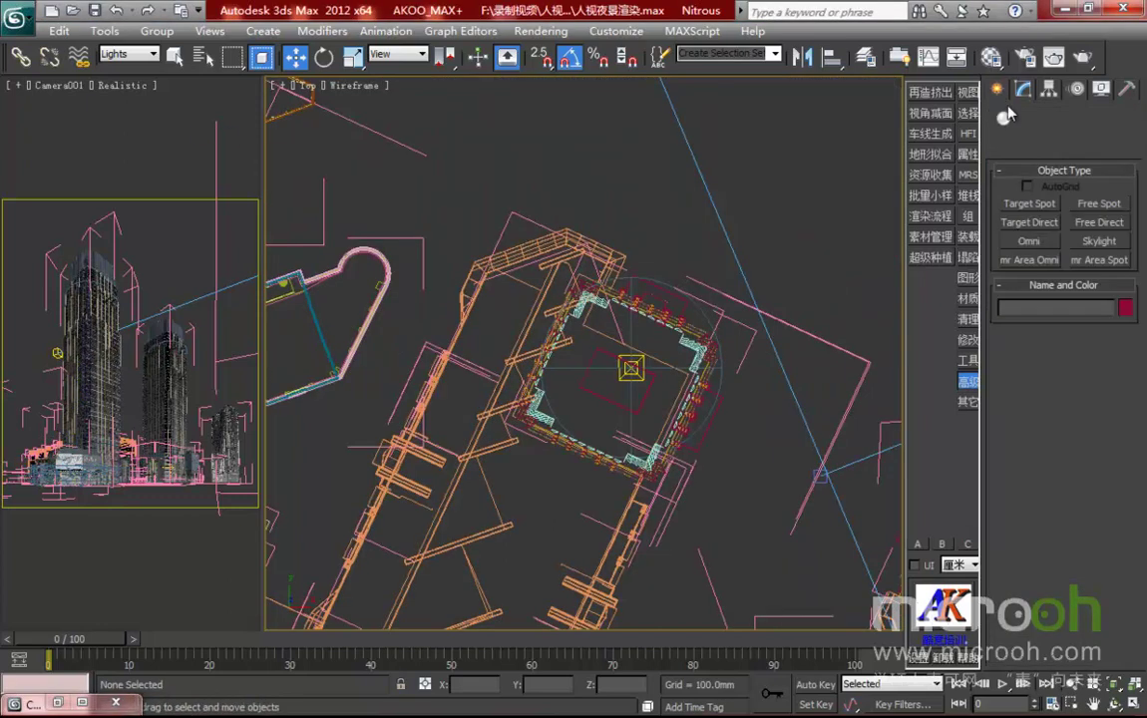
Place an Omni light in the top view at the podium corner beside the second tower
left_click(1042, 248)
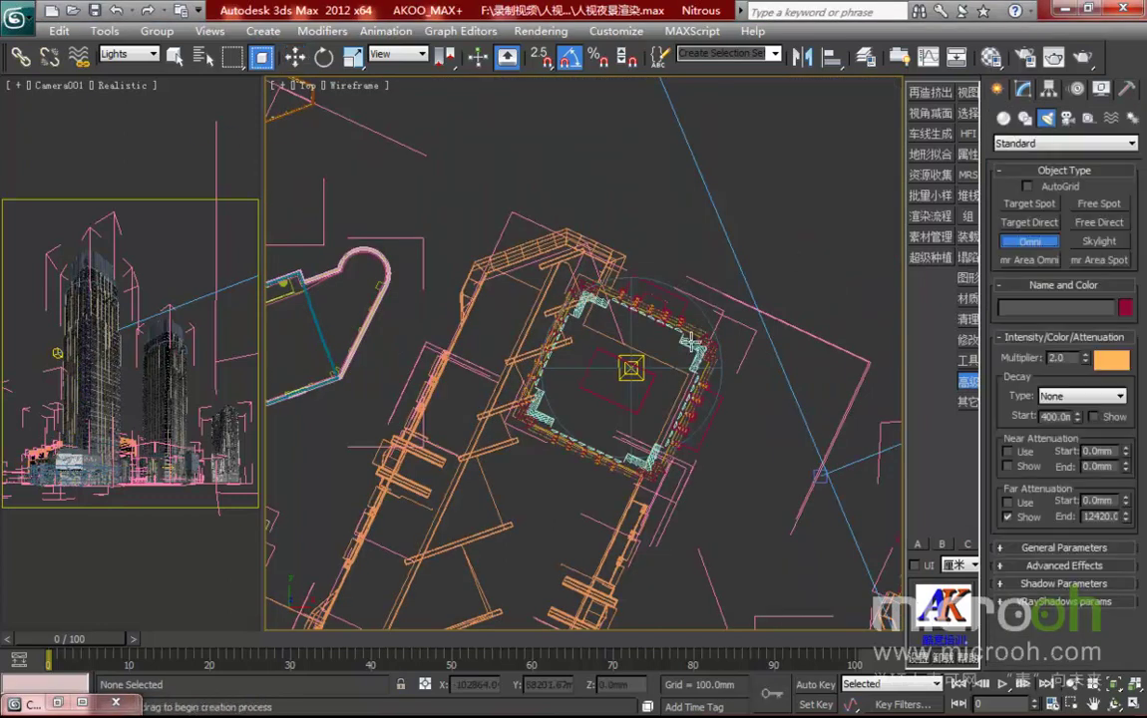
left_click(589, 265)
key("w")
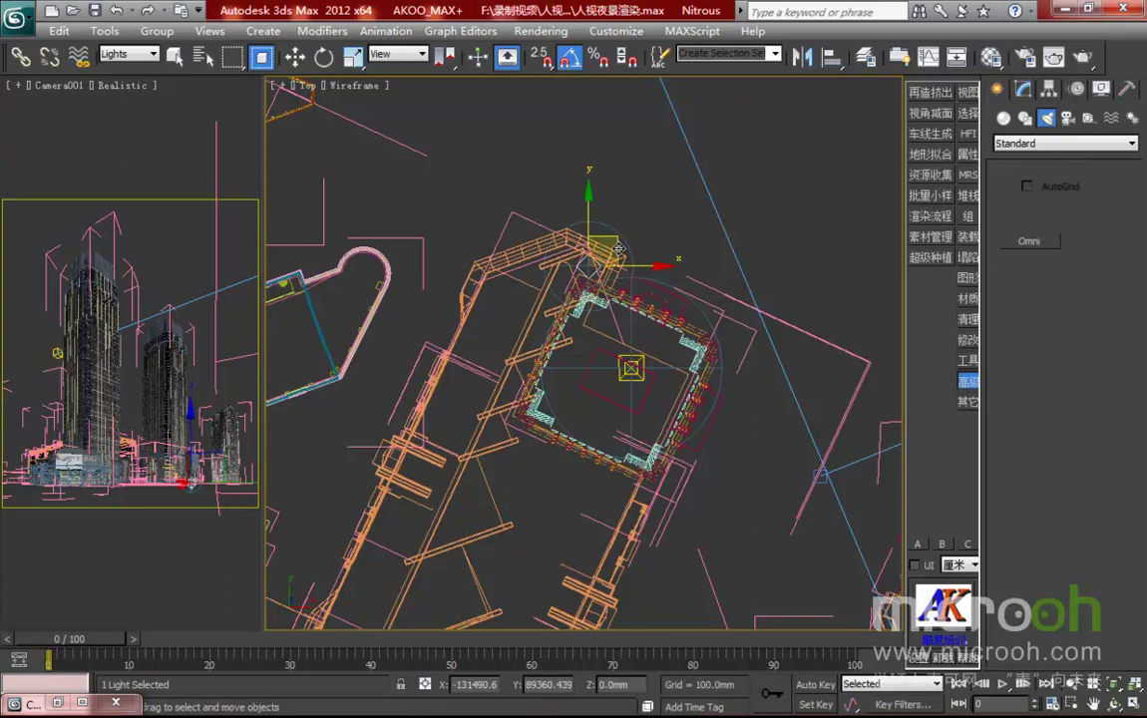
Clone the second tower's Omni light along the podium edge and into the tower's base, six lights in all
left_click_drag(533, 258, 505, 294, "shift")
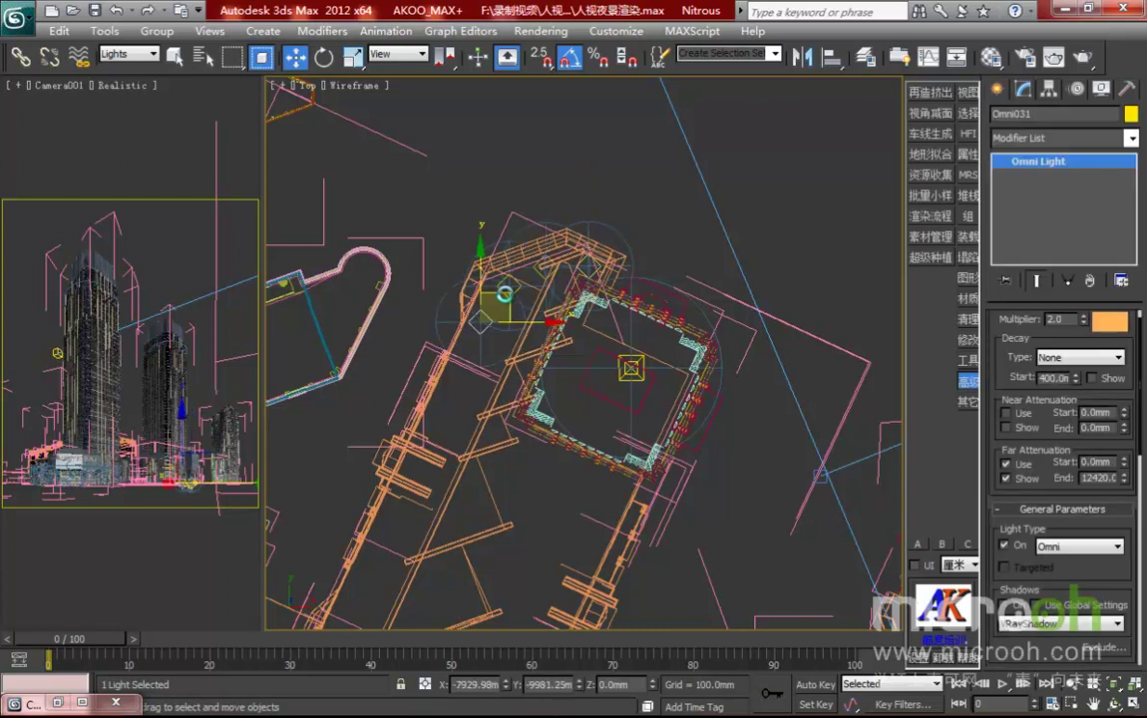
key("ctrl+v")
left_click(571, 443)
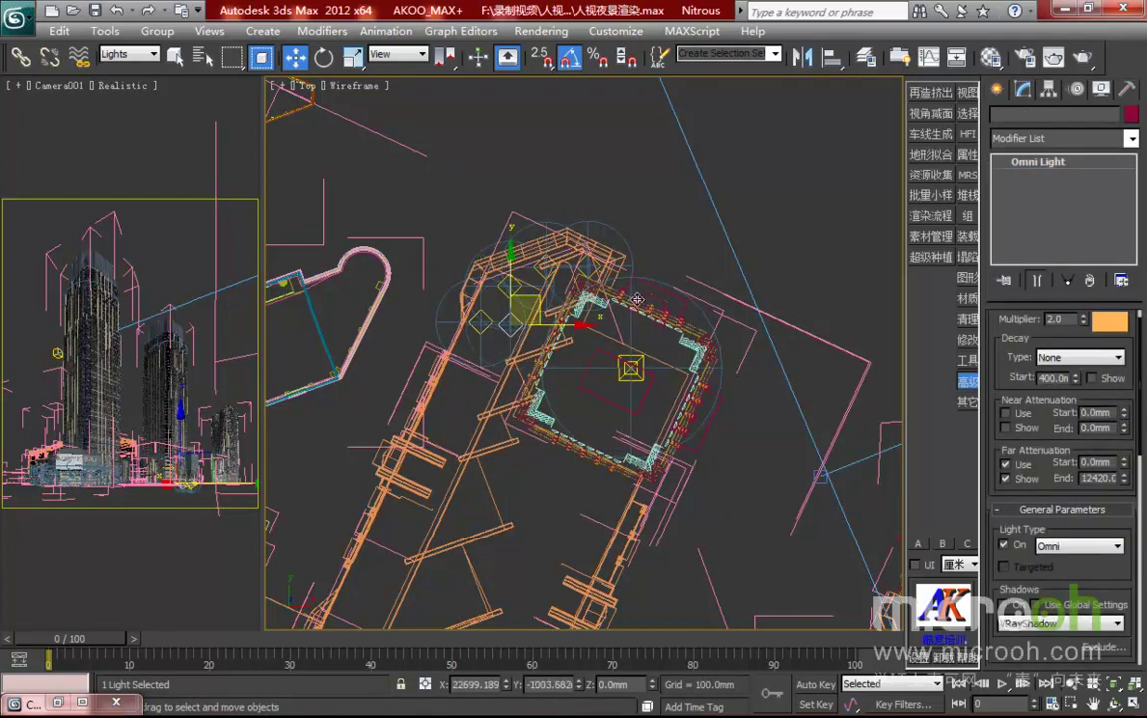
left_click_drag(638, 299, 632, 305)
Select the second tower's six Omni lights, raise them to the ground floor in the front view and flatten them vertically
left_click_drag(628, 239, 493, 341)
left_click(487, 327, "ctrl")
left_click(645, 337, "ctrl")
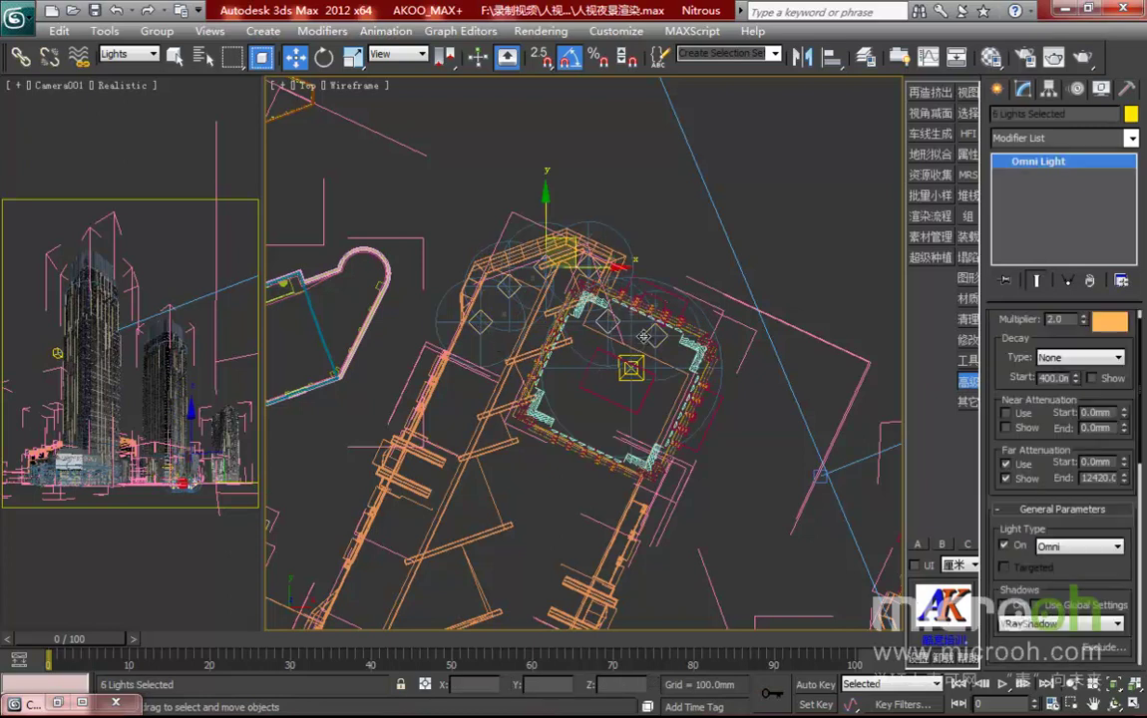
key("f")
left_click_drag(631, 329, 621, 226)
left_click(359, 57)
Clone the six flattened Omni lights upward to add two more rows on the second tower's podium floors
key("w")
left_click(572, 440)
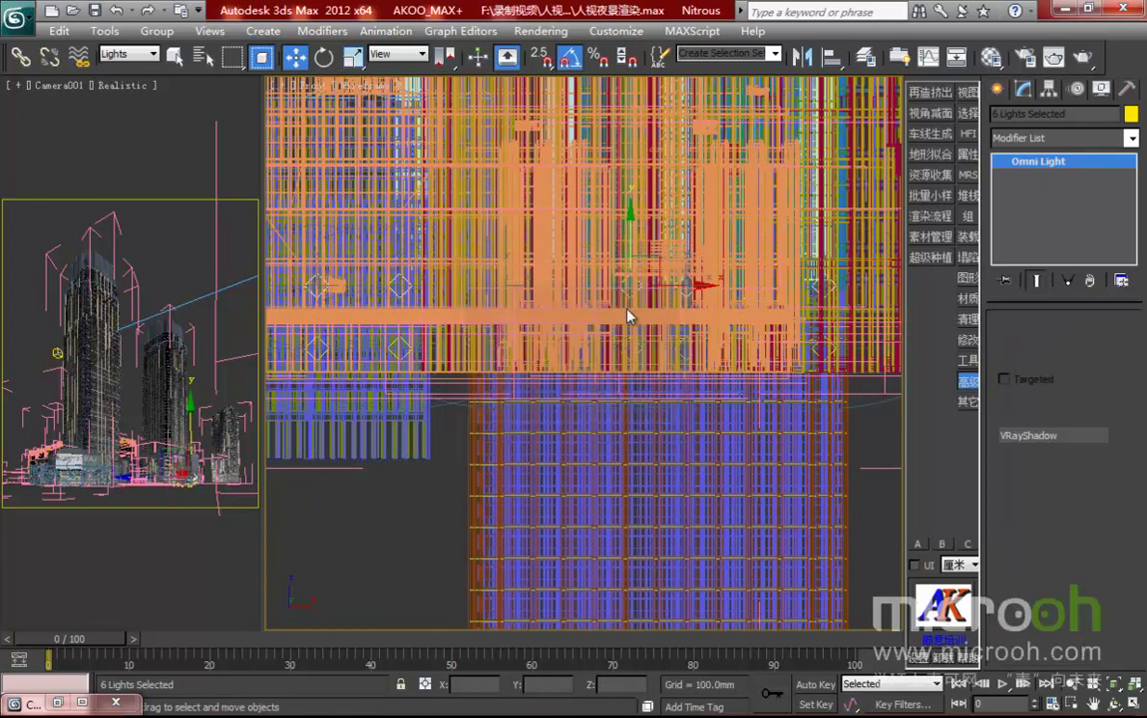
left_click_drag(630, 230, 631, 171, "shift")
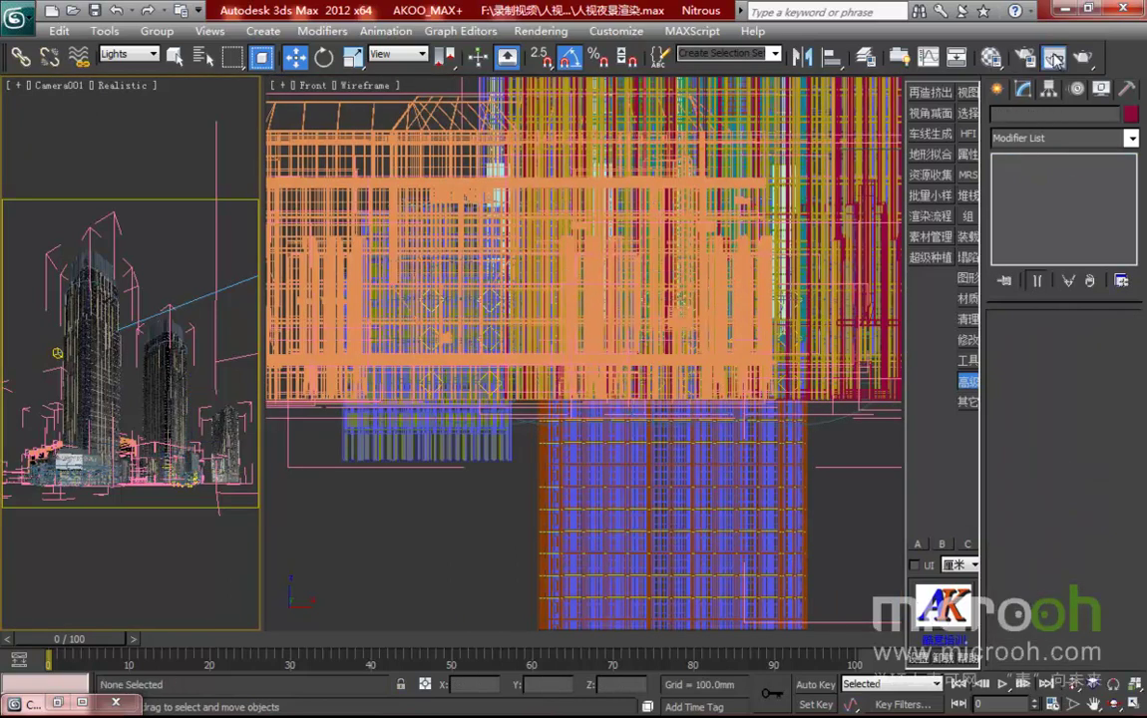
Set a render region across the full width of the buildings' lower floors and render the Camera001 view
left_click(1054, 58)
left_click(105, 122)
left_click(104, 169)
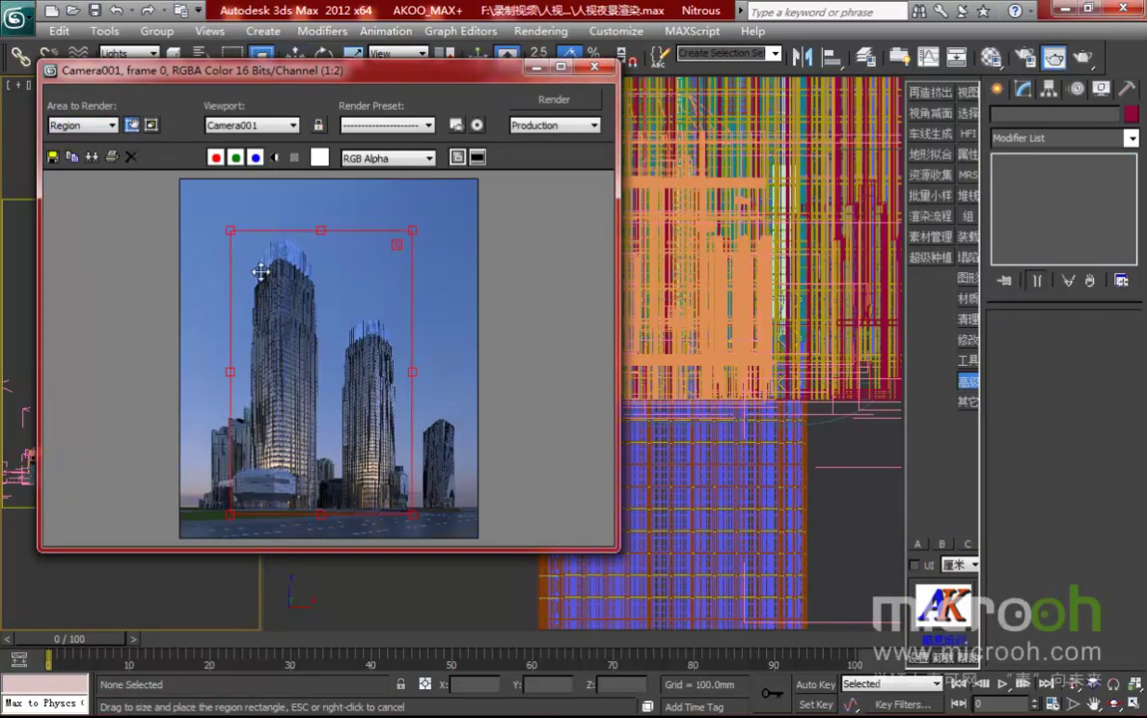
left_click_drag(230, 229, 158, 428)
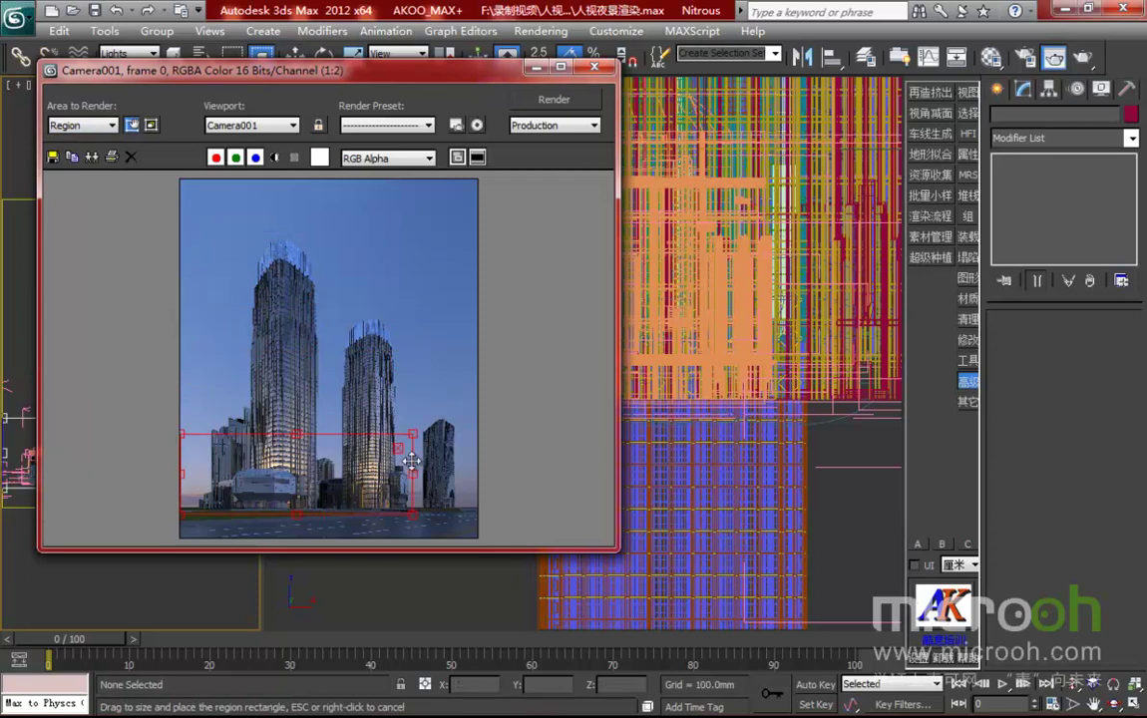
left_click_drag(412, 474, 483, 483)
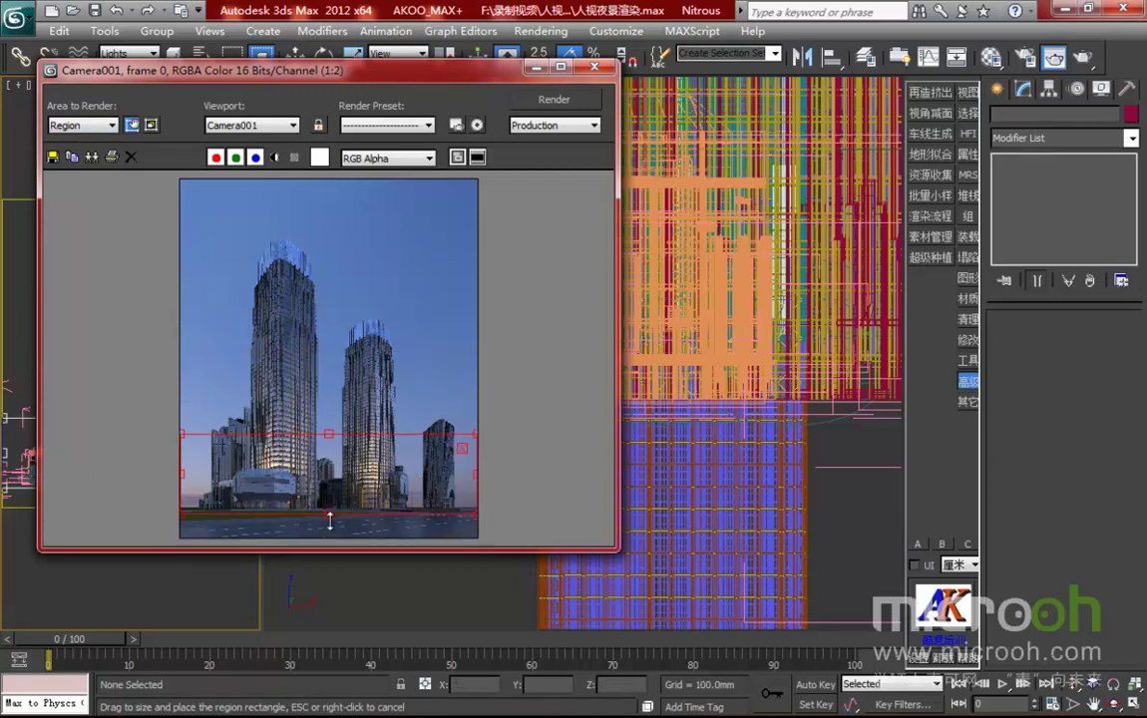
left_click(553, 100)
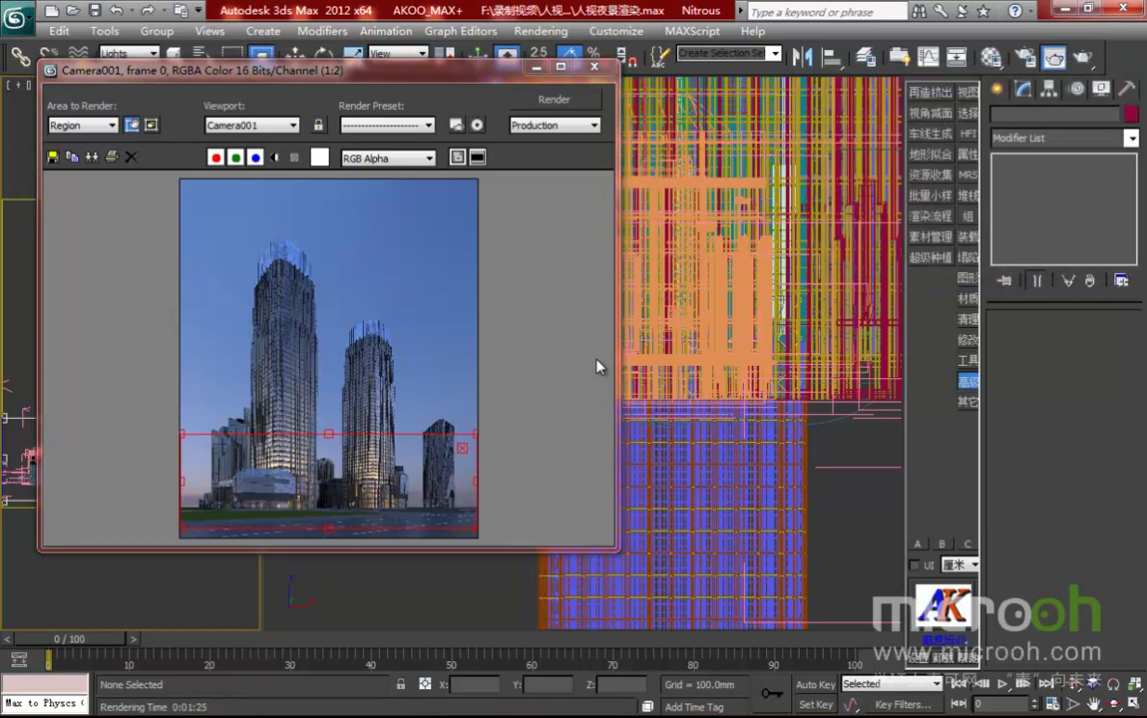
Set the area to render to View and inspect the towers' lit lower floors enlarged in the rendered image
left_click(72, 126)
left_click(65, 139)
left_click(561, 67)
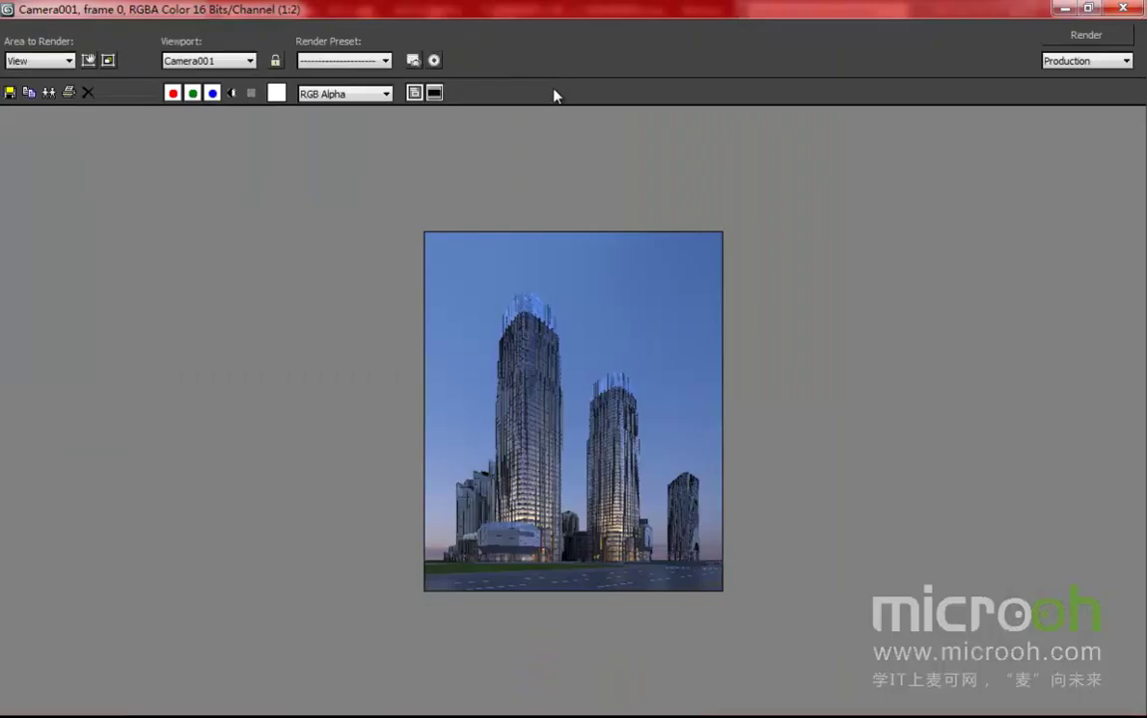
scroll(519, 607, "up", 1)
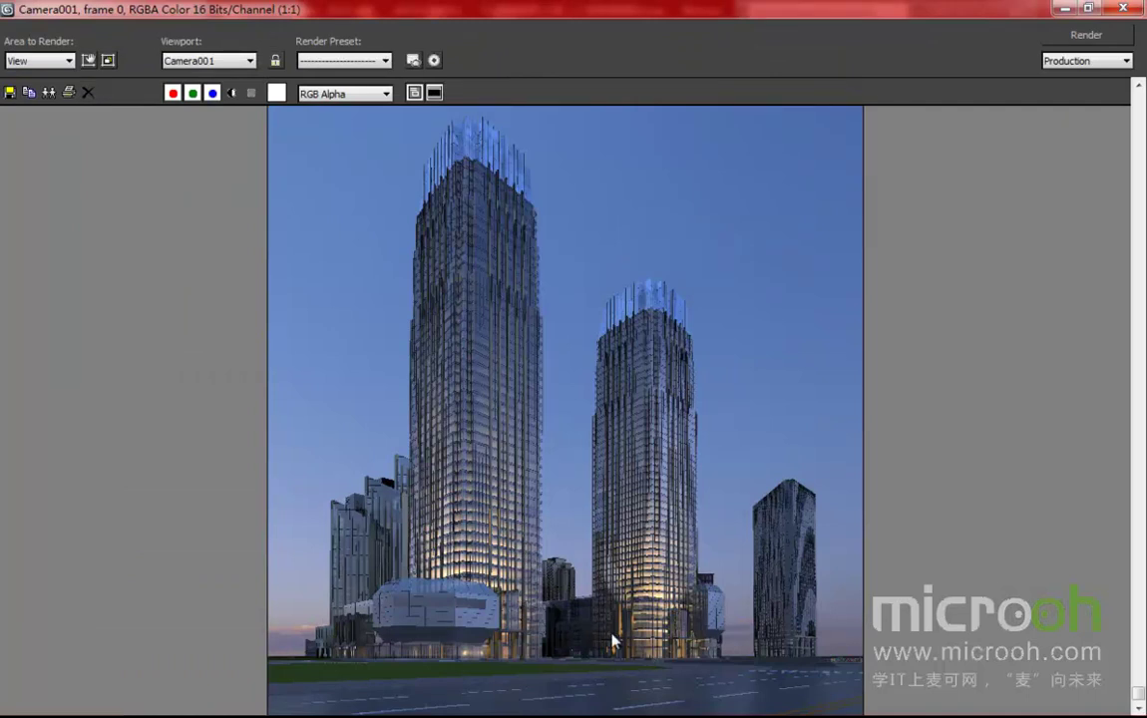
scroll(558, 643, "up", 3)
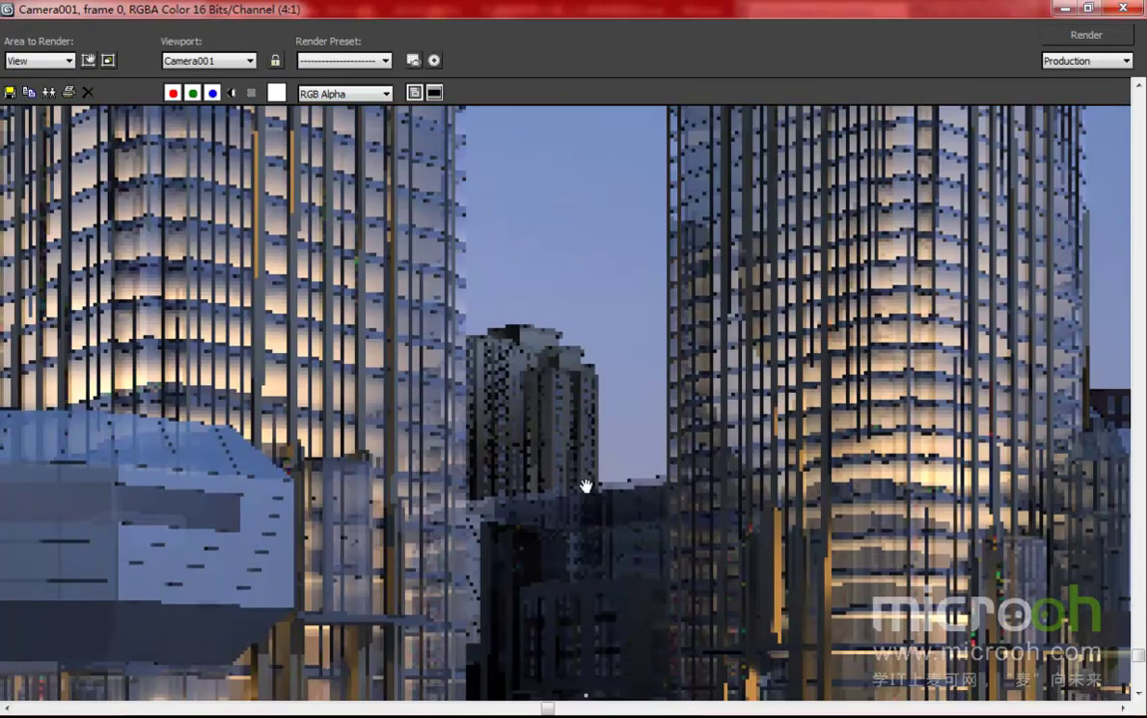
scroll(593, 408, "down", 1)
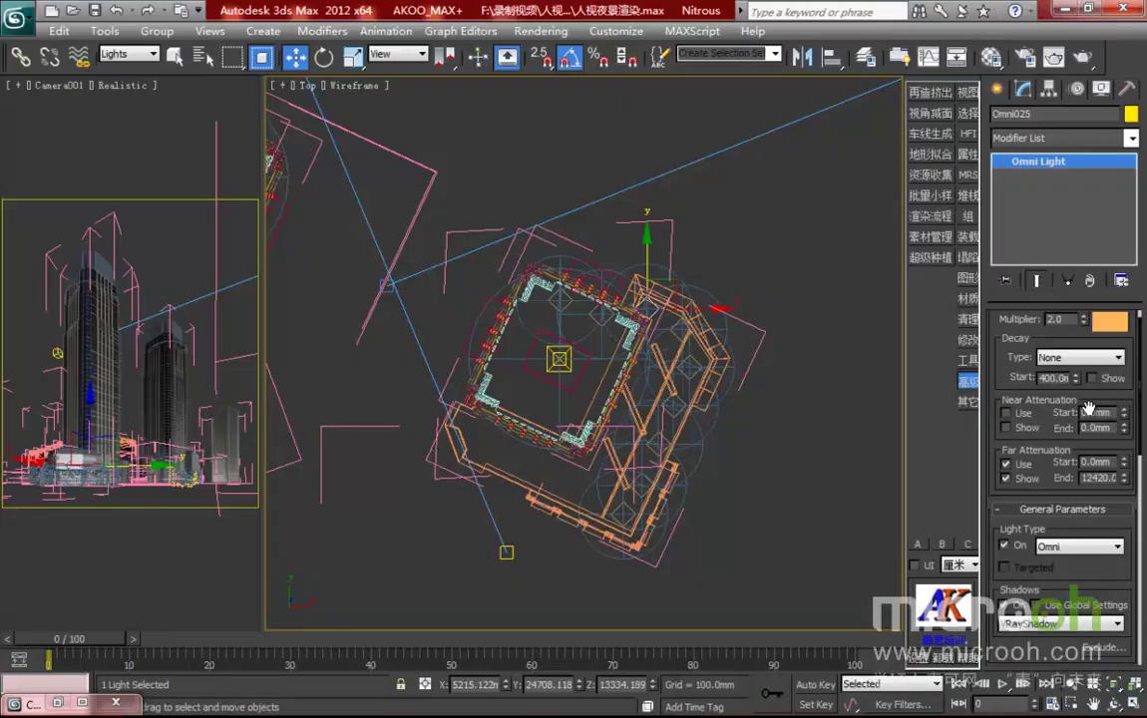
Set the podium Omni lights' far attenuation end to about 17140 mm and reposition the two three-light stacks at the podium's angled end
left_click_drag(1125, 472, 1120, 444)
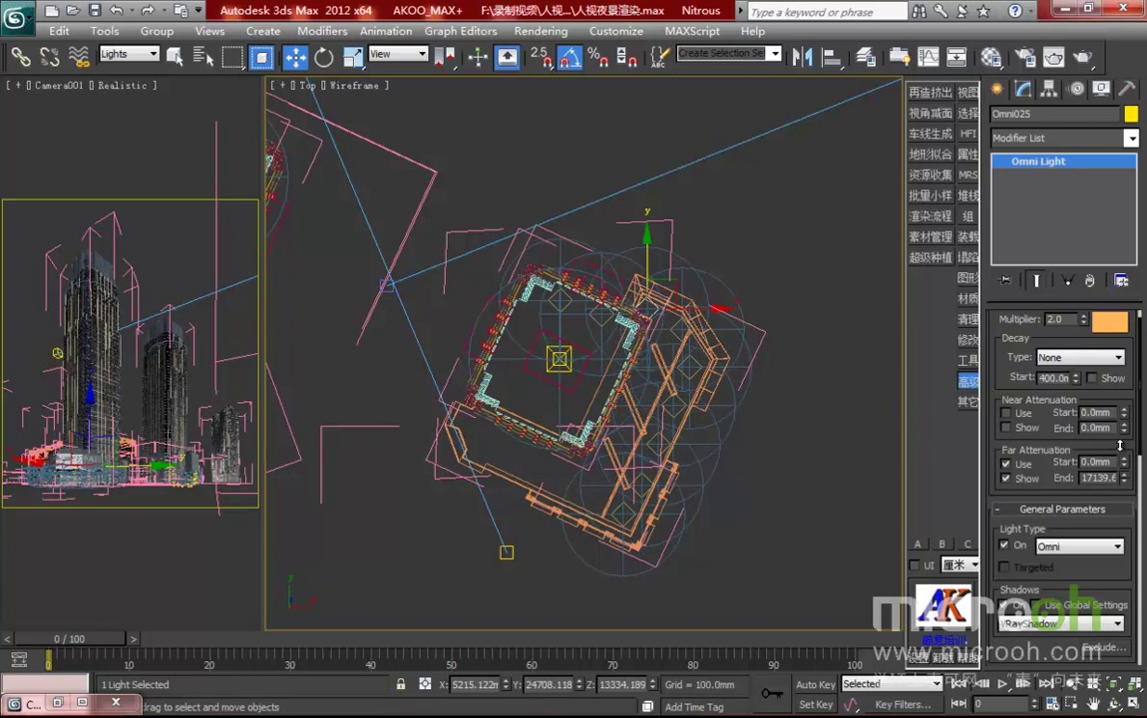
middle_click_drag(722, 386, 727, 388)
scroll(679, 361, "up", 3)
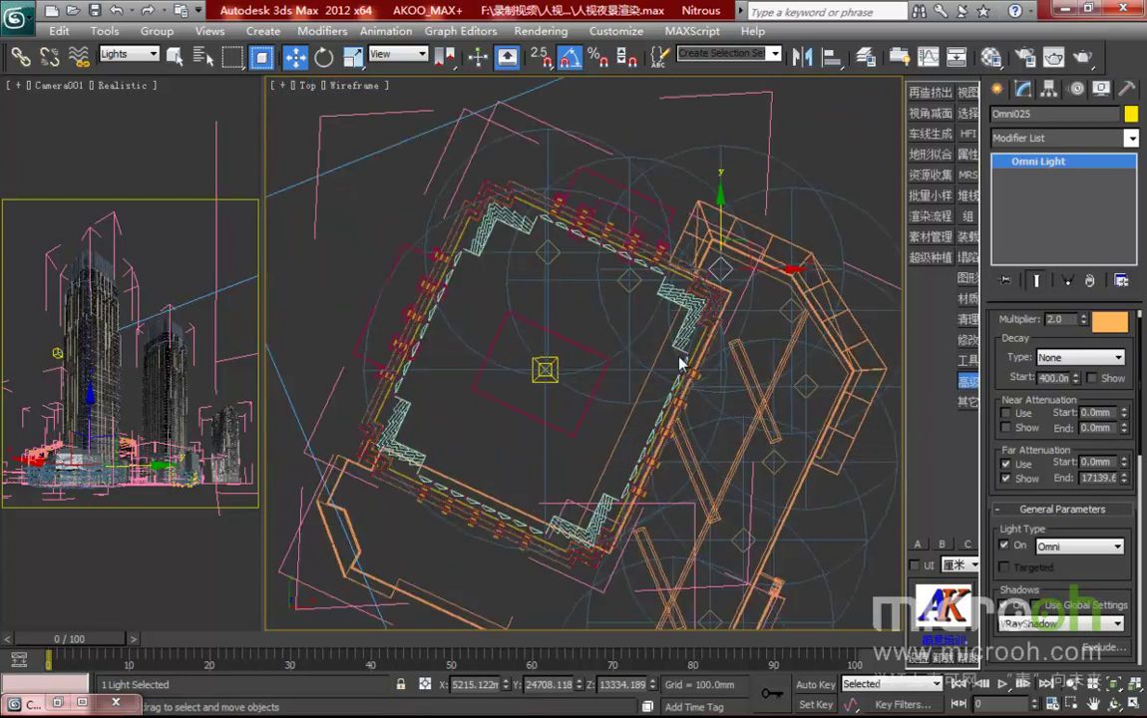
middle_click_drag(771, 301, 595, 336)
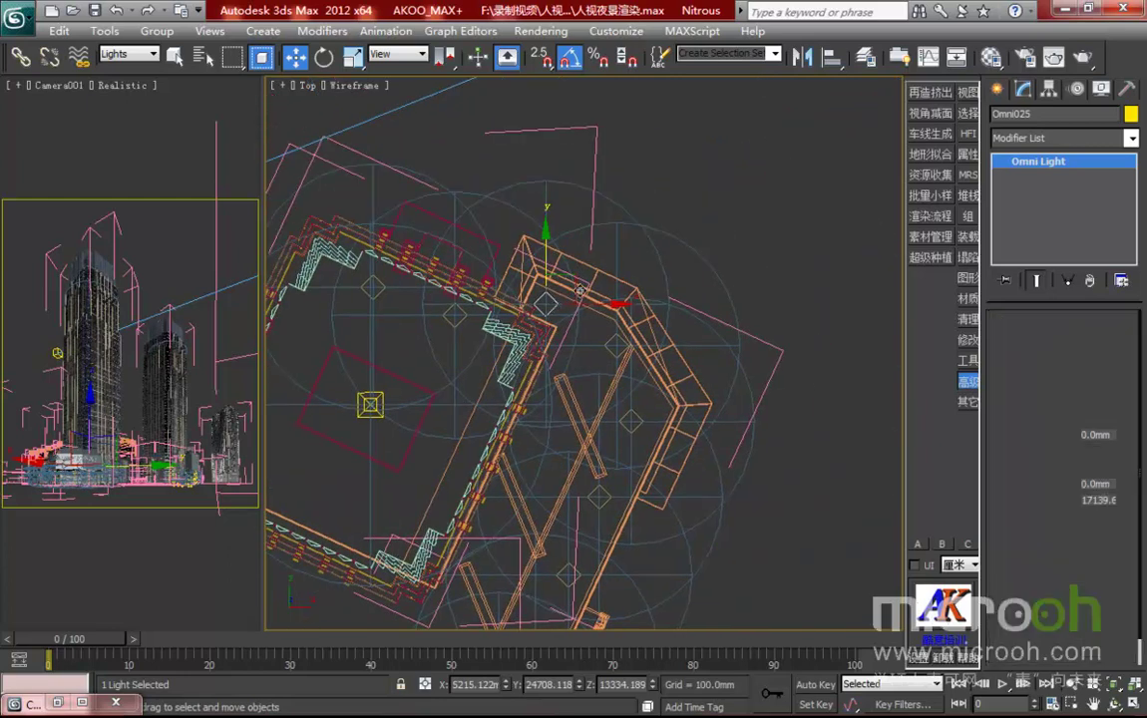
left_click_drag(569, 321, 577, 280)
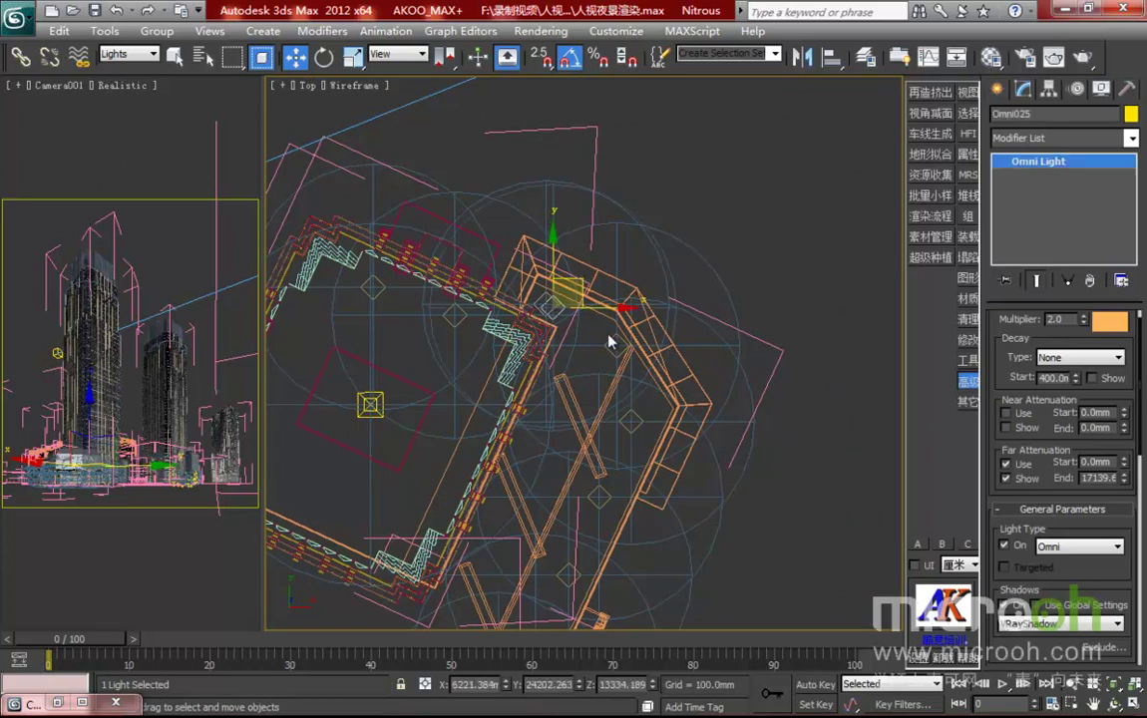
left_click_drag(559, 322, 585, 279)
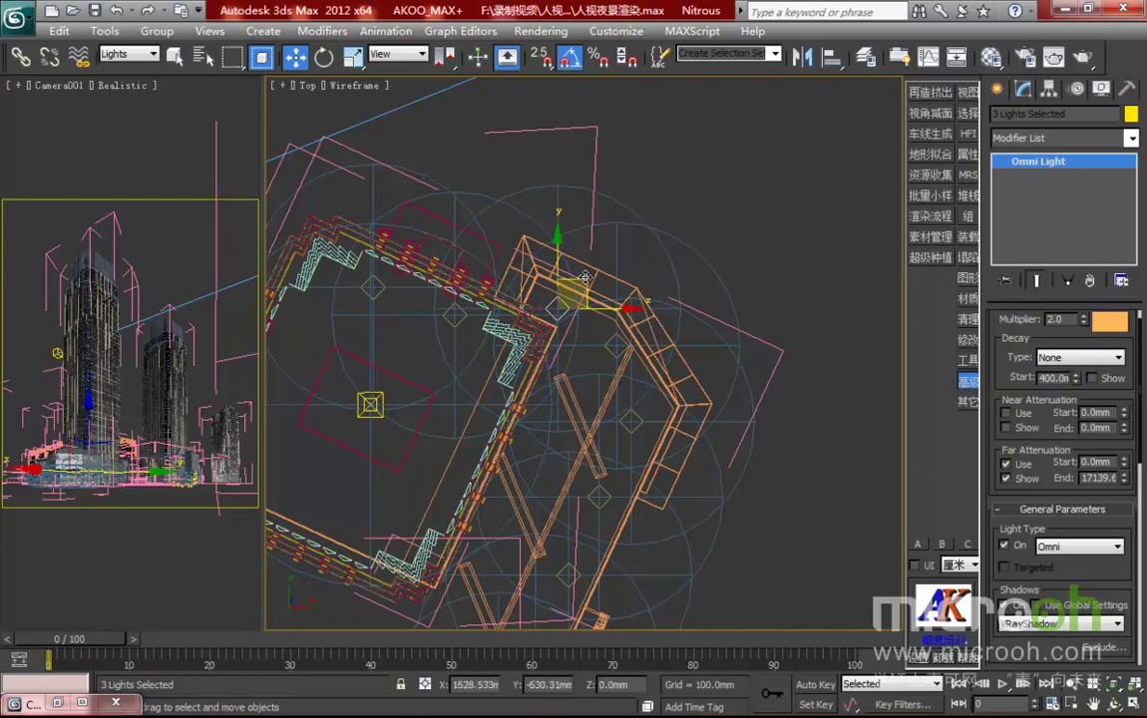
left_click(636, 367)
left_click_drag(635, 367, 626, 334)
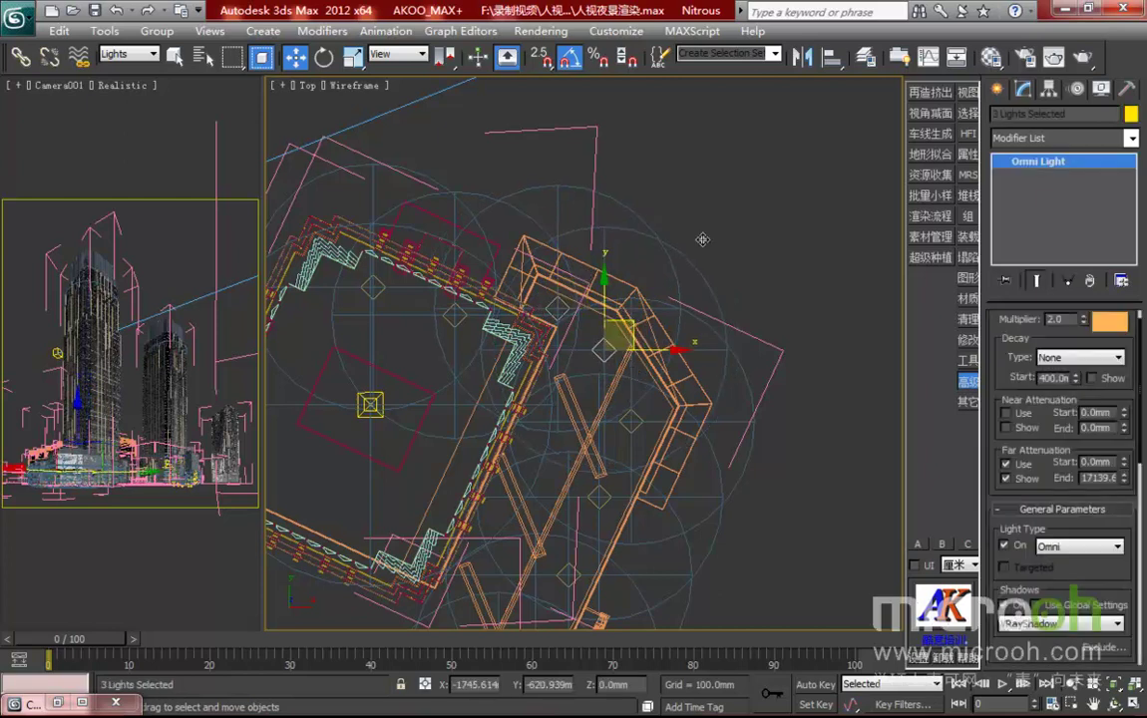
left_click(704, 247)
left_click(730, 258)
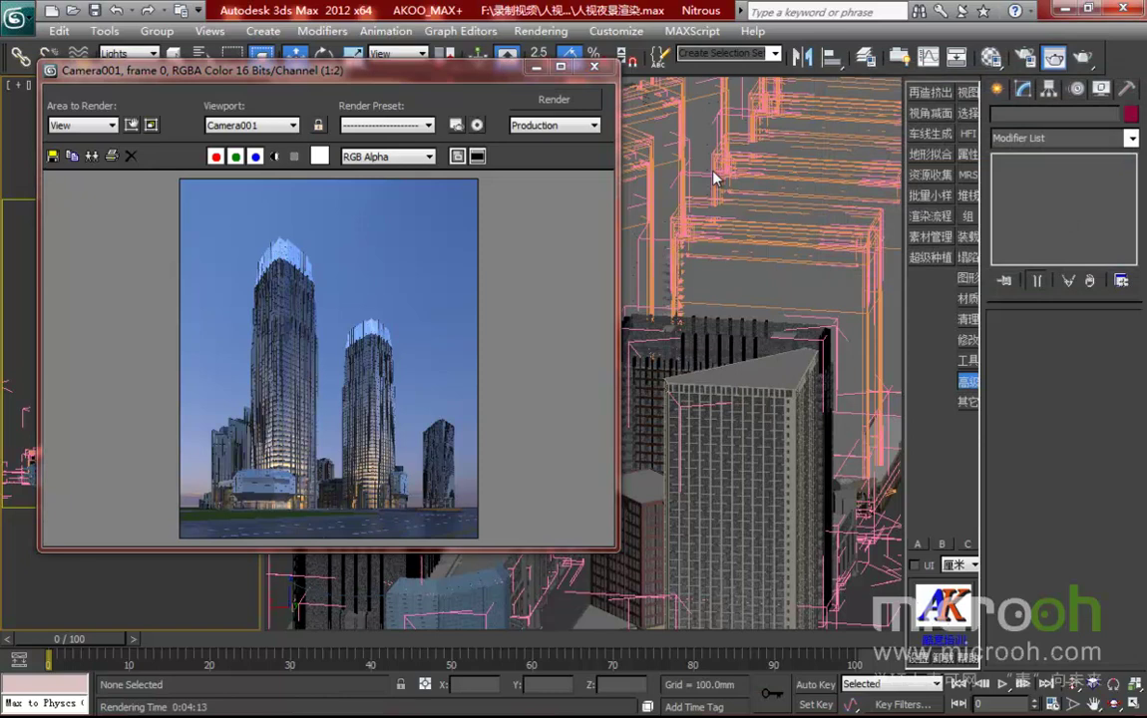
Examine the new full Camera001 render enlarged, checking the podium lighting, both facades and the tower crowns
double_click(488, 70)
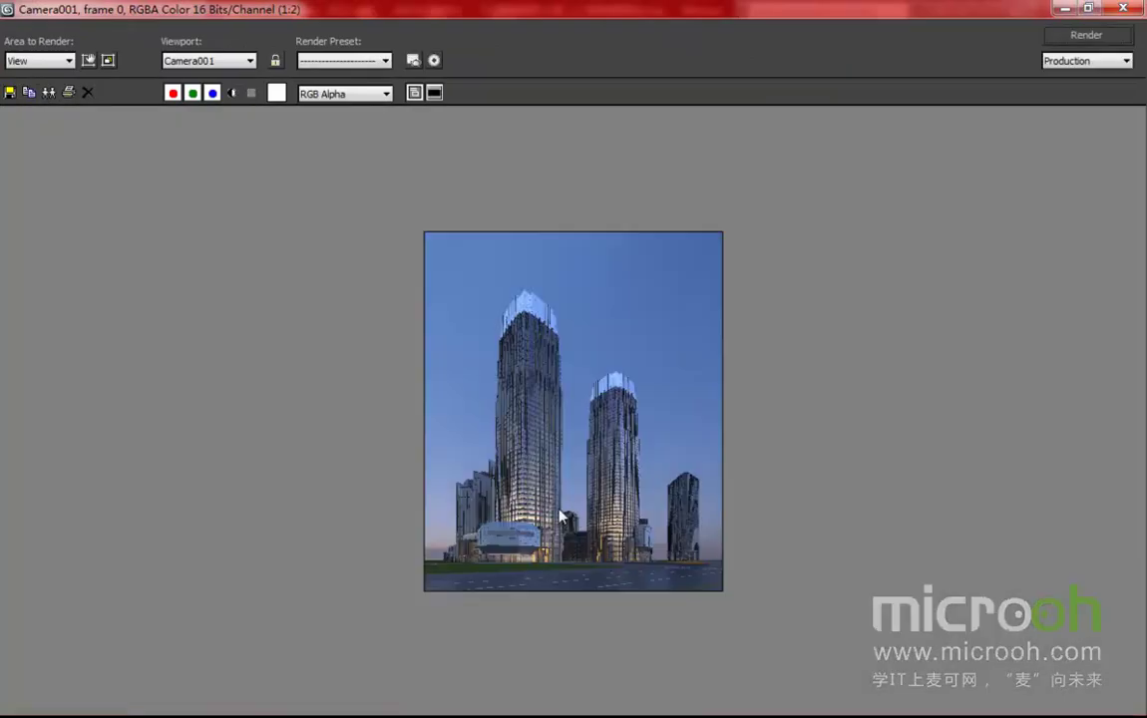
scroll(528, 503, "up", 4)
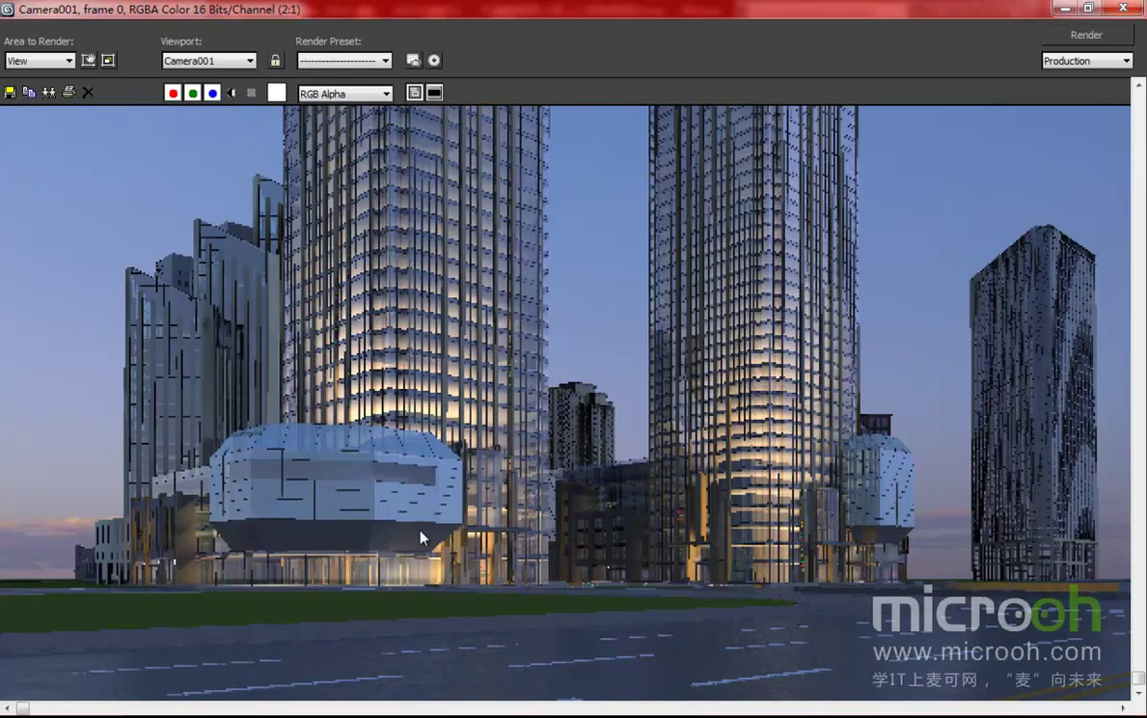
scroll(521, 526, "down", 4)
scroll(484, 598, "up", 4)
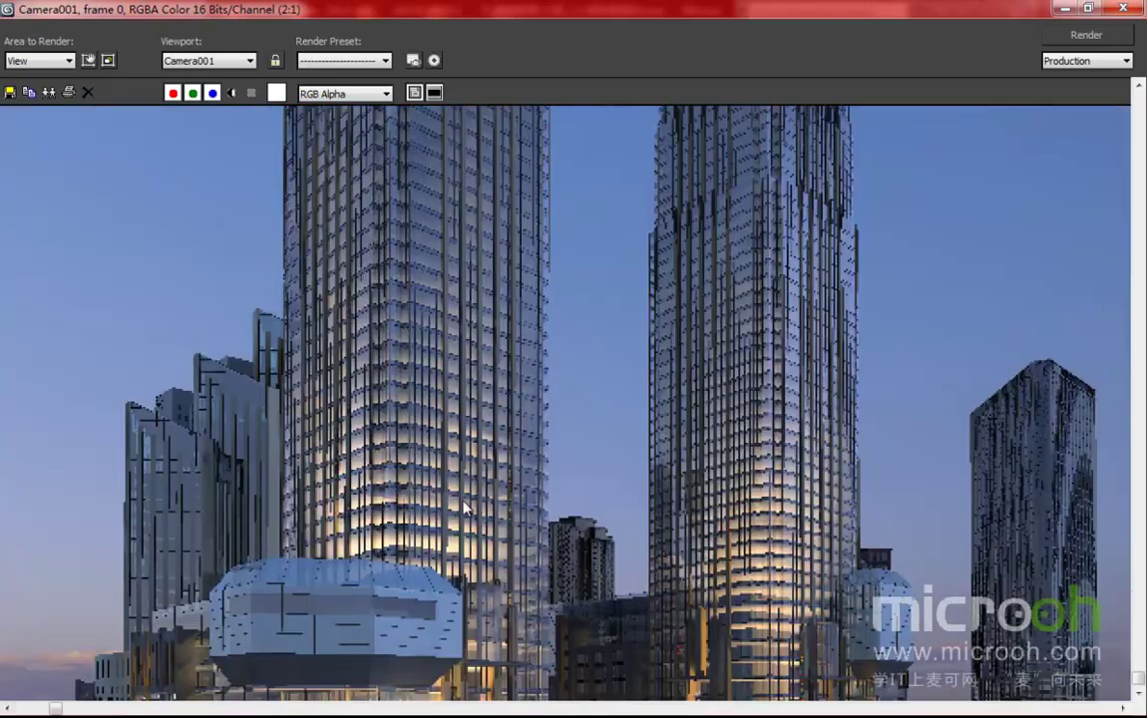
scroll(565, 495, "down", 2)
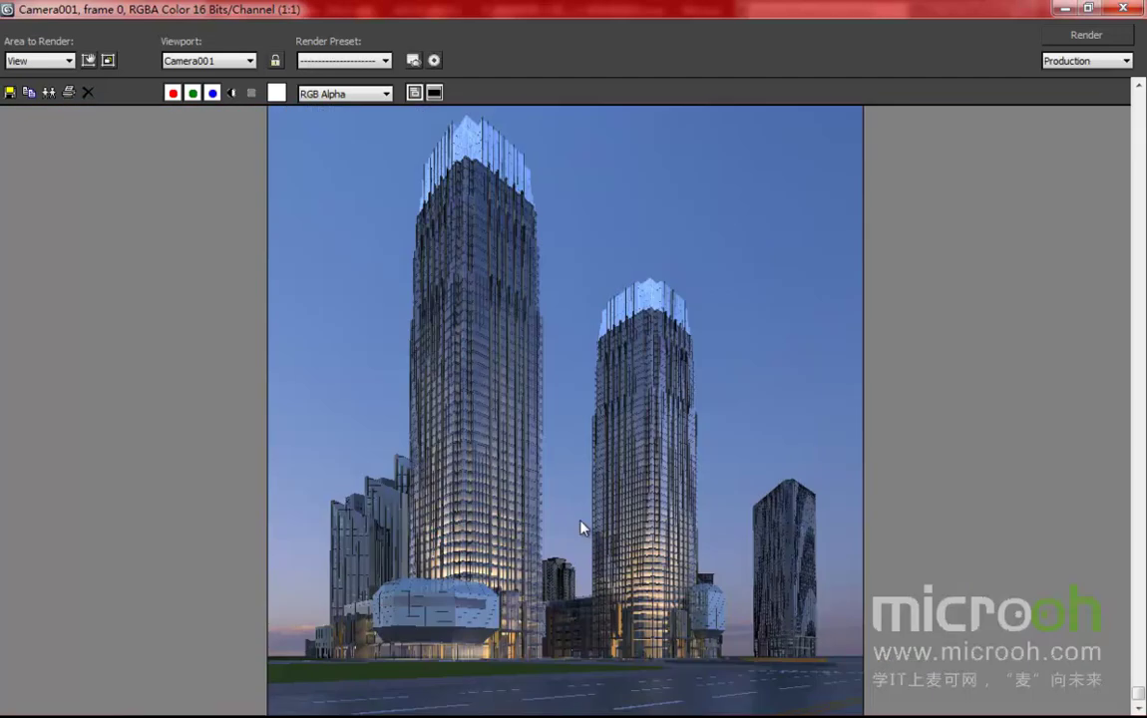
scroll(606, 603, "down", 2)
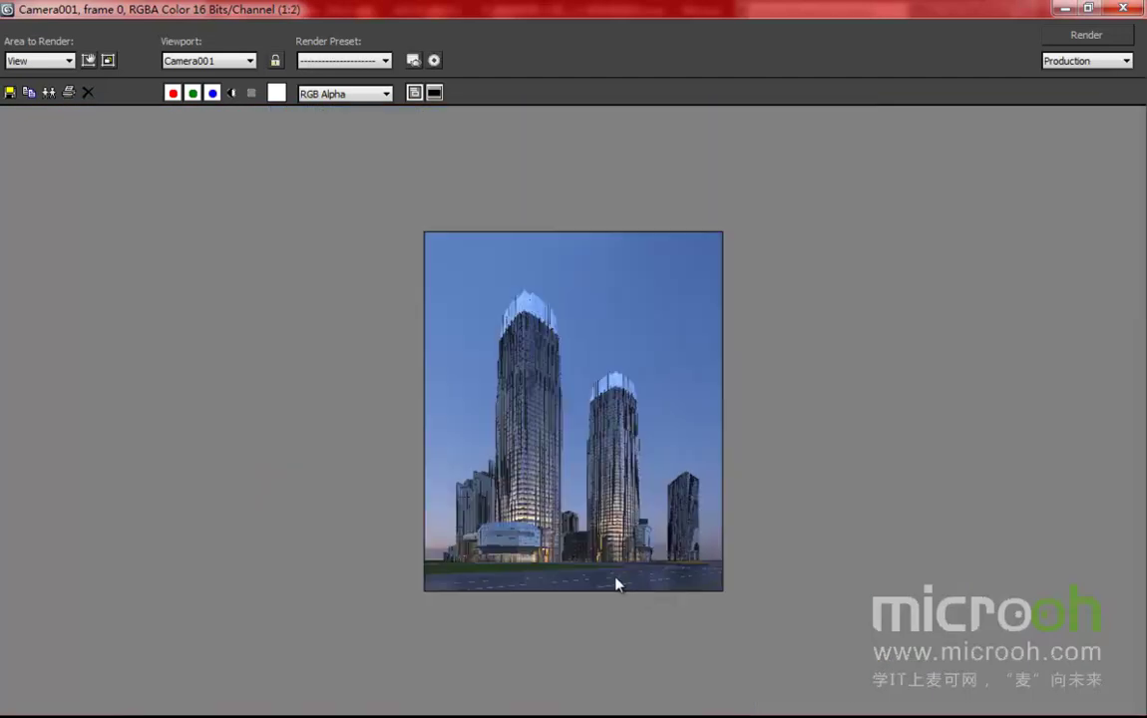